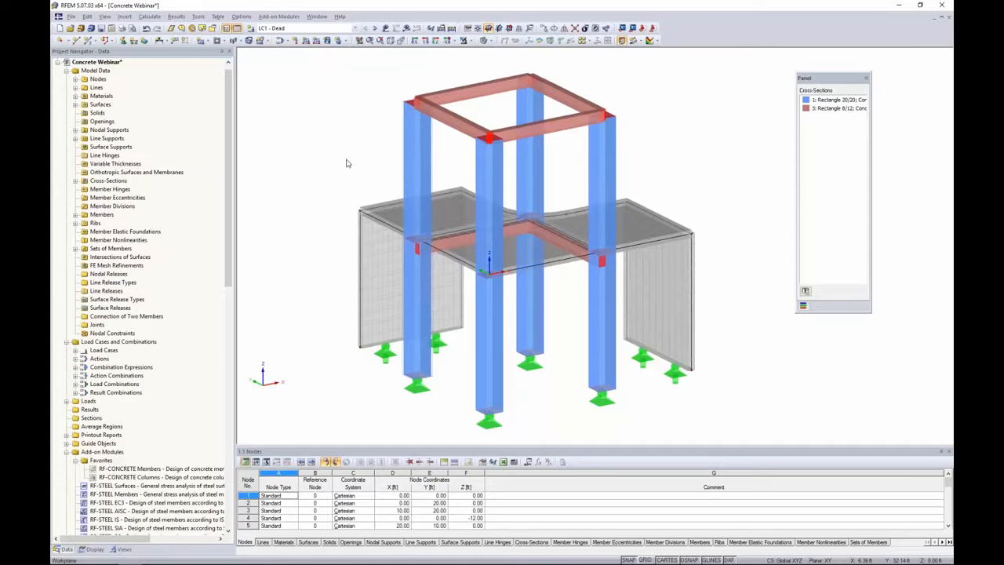
# Step: Review the model's general data and the orientation setting of the local z-axis, and close without applying changes
pyautogui.keyDown('ctrl'); pyautogui.moveTo(349, 165); pyautogui.dragTo(324, 144, button='middle'); pyautogui.keyUp('ctrl')
pyautogui.rightClick(108, 63)
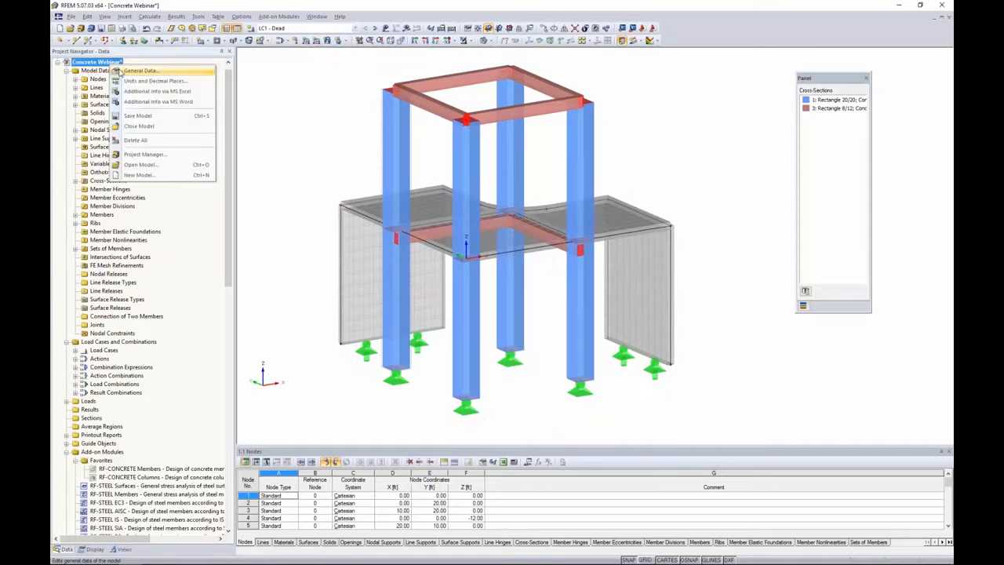
pyautogui.click(120, 70)
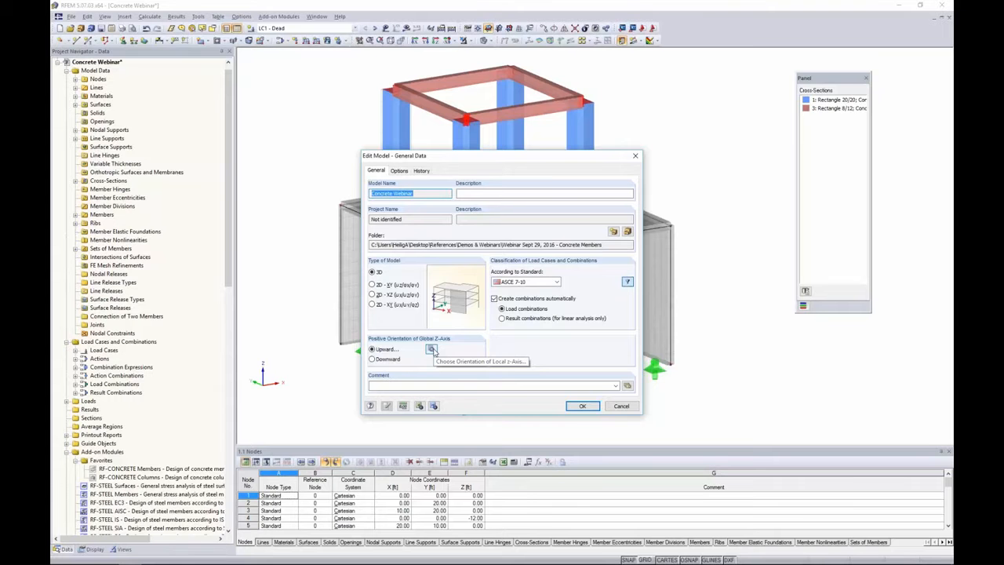
pyautogui.click(432, 351)
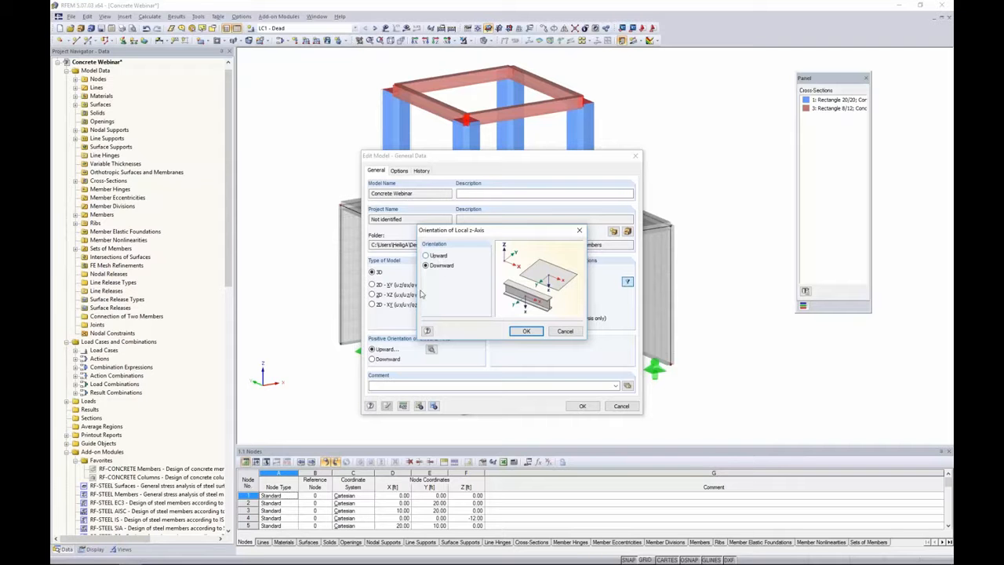
pyautogui.click(526, 330)
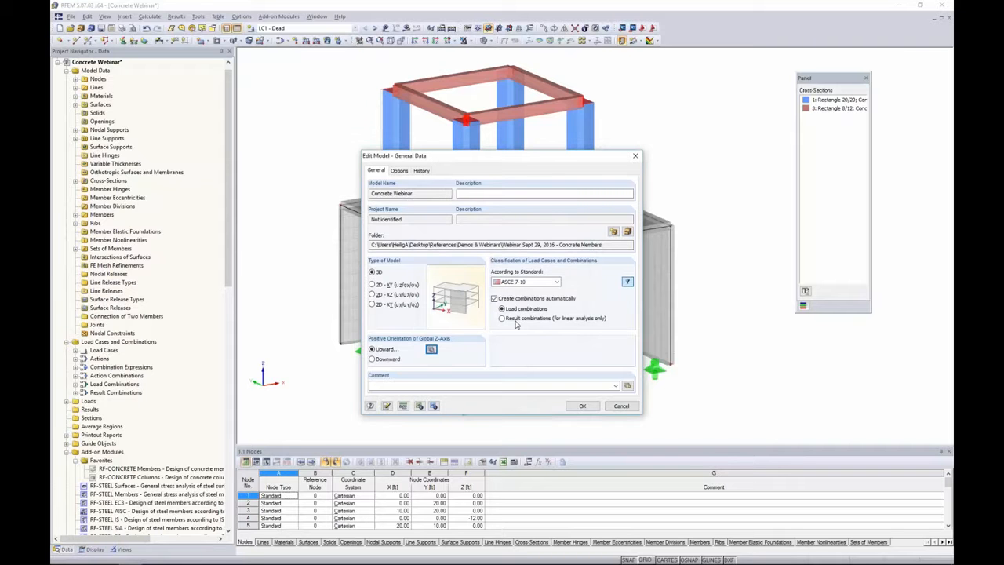
pyautogui.click(621, 405)
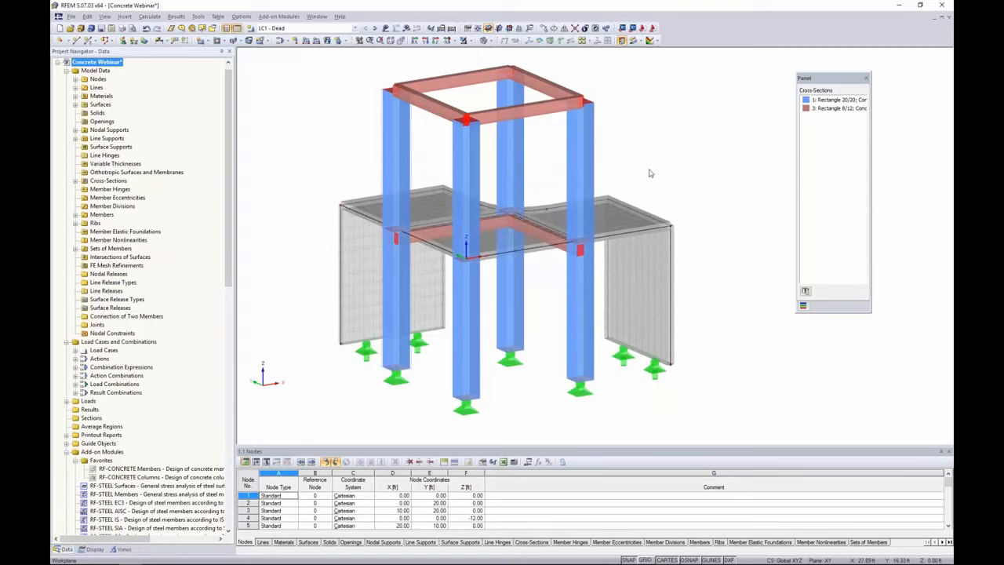
# Step: Open member 6, the floor-level beam beneath the slab, for editing and set its member type to Rib
pyautogui.keyDown('ctrl'); pyautogui.moveTo(649, 171); pyautogui.dragTo(636, 164, button='middle'); pyautogui.keyUp('ctrl')
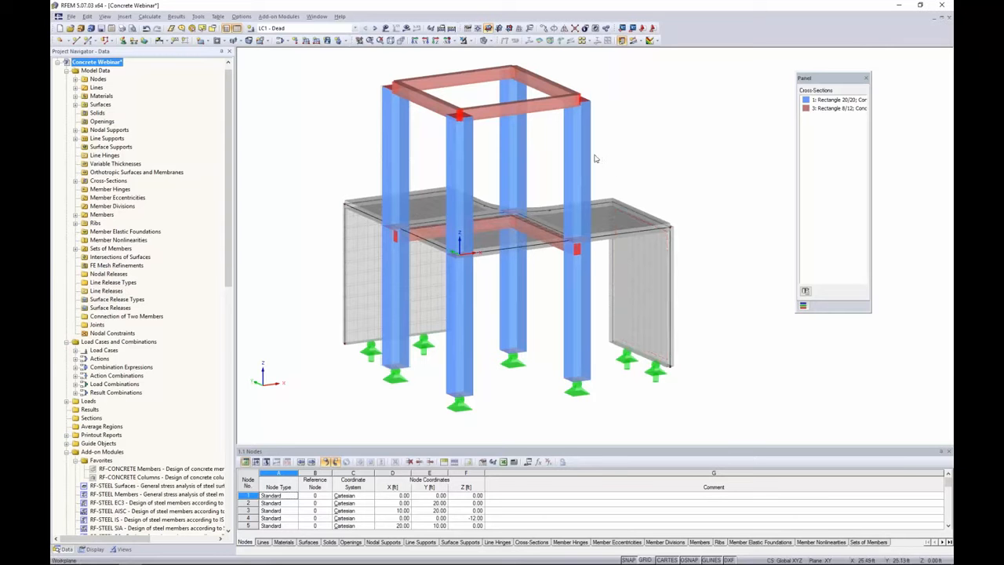
pyautogui.doubleClick(558, 249)
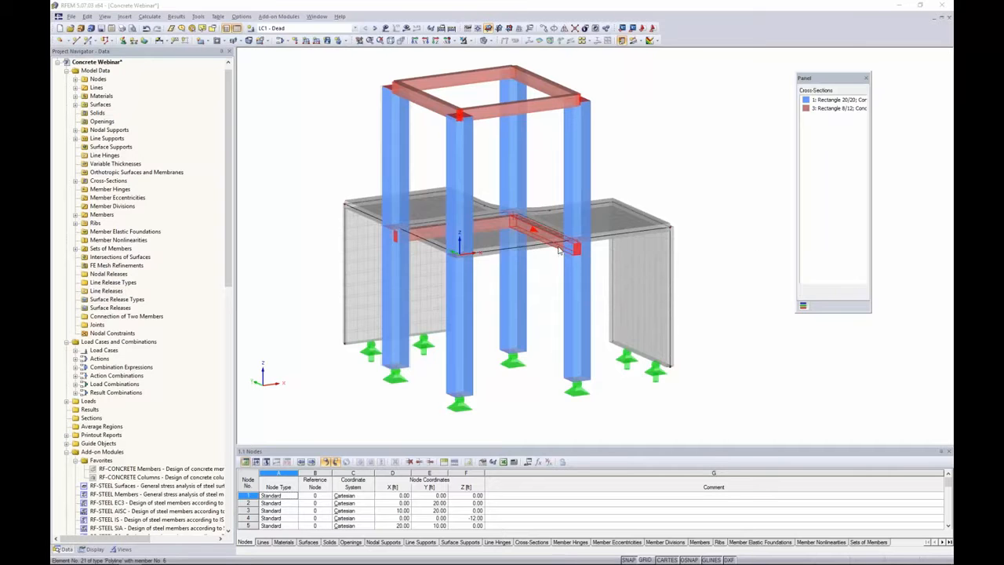
pyautogui.click(410, 171)
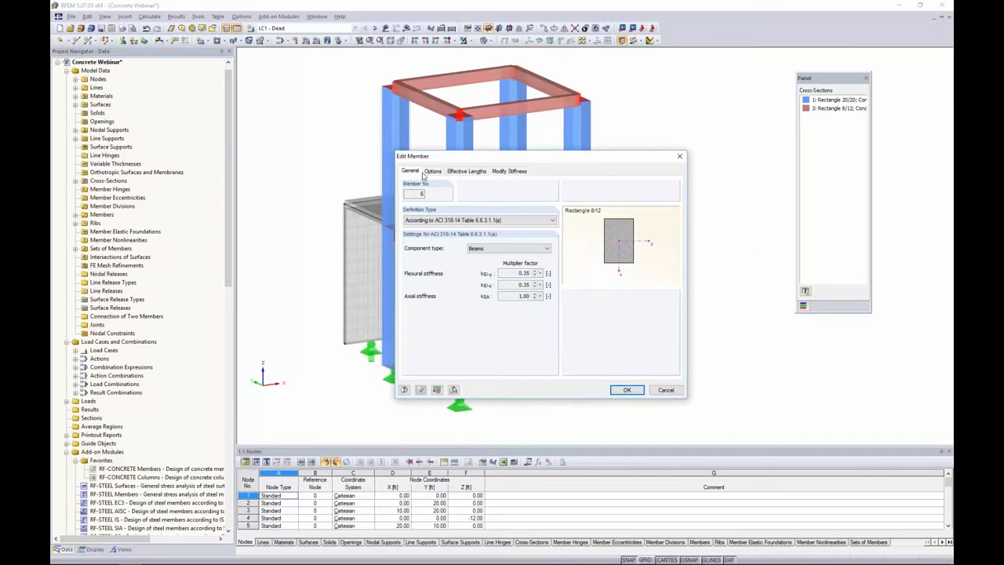
pyautogui.moveTo(466, 163); pyautogui.dragTo(575, 178)
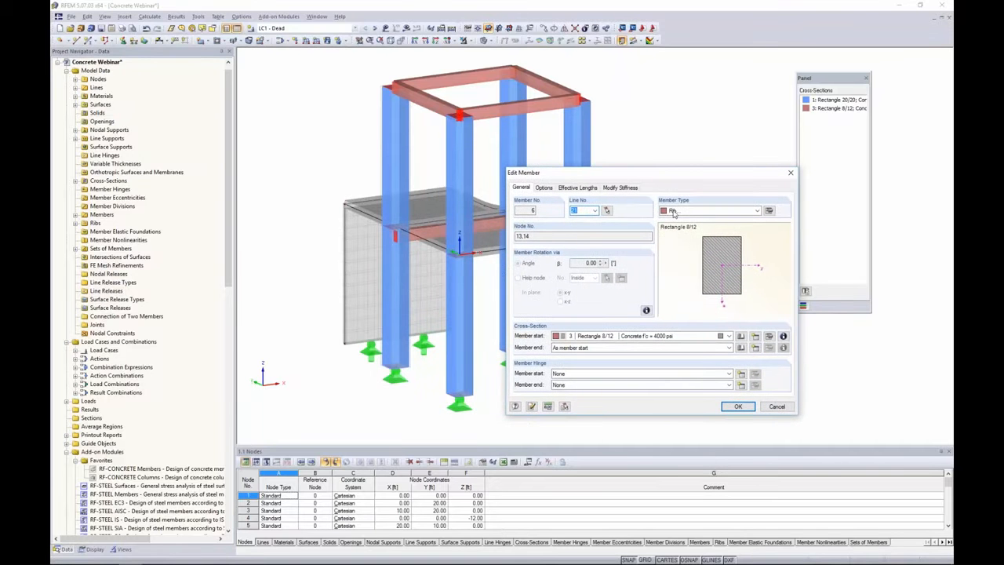
pyautogui.click(756, 212)
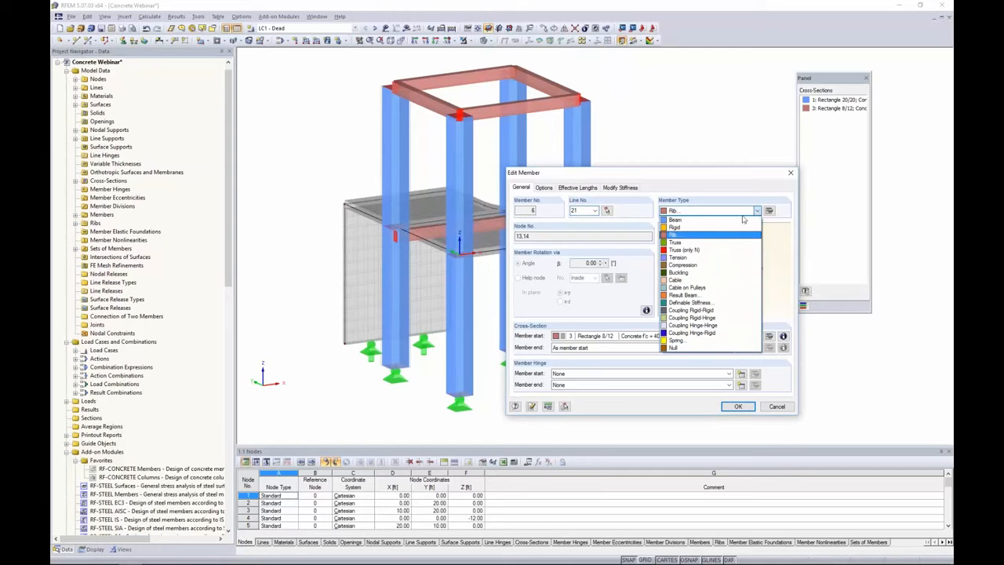
pyautogui.click(708, 236)
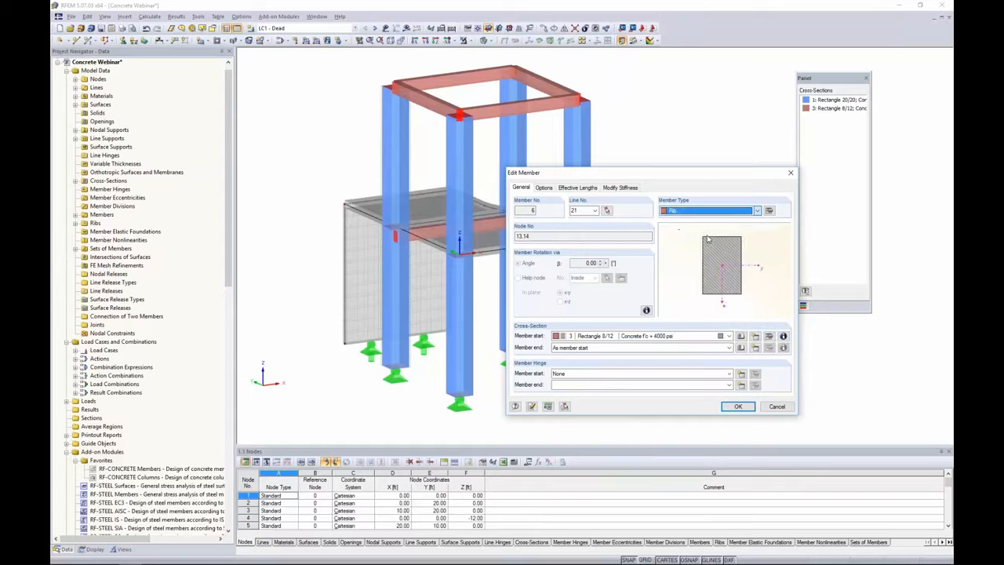
# Step: Set the rib's integration widths on both sides to L/6 and apply the member changes
pyautogui.click(769, 211)
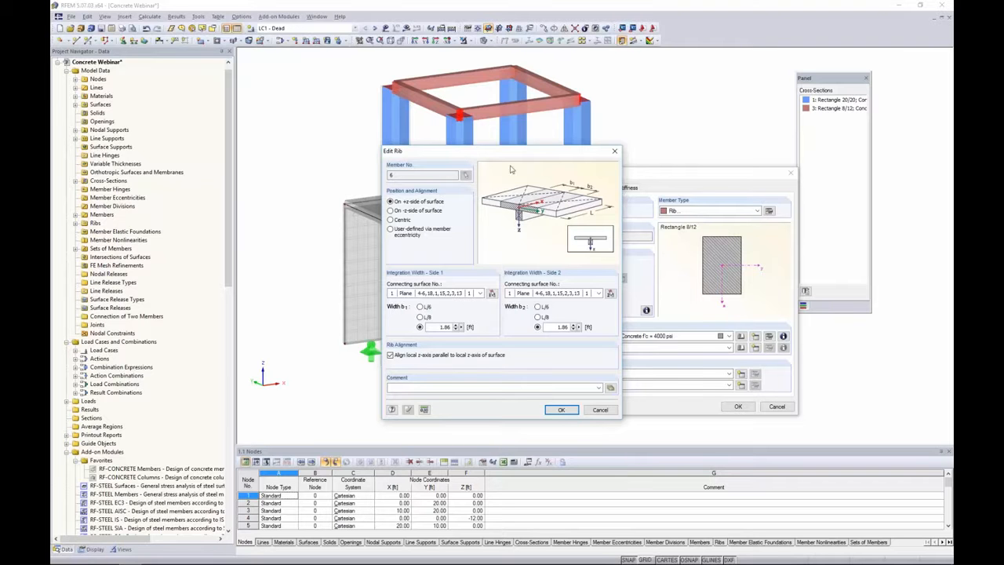
pyautogui.moveTo(512, 154); pyautogui.dragTo(640, 154)
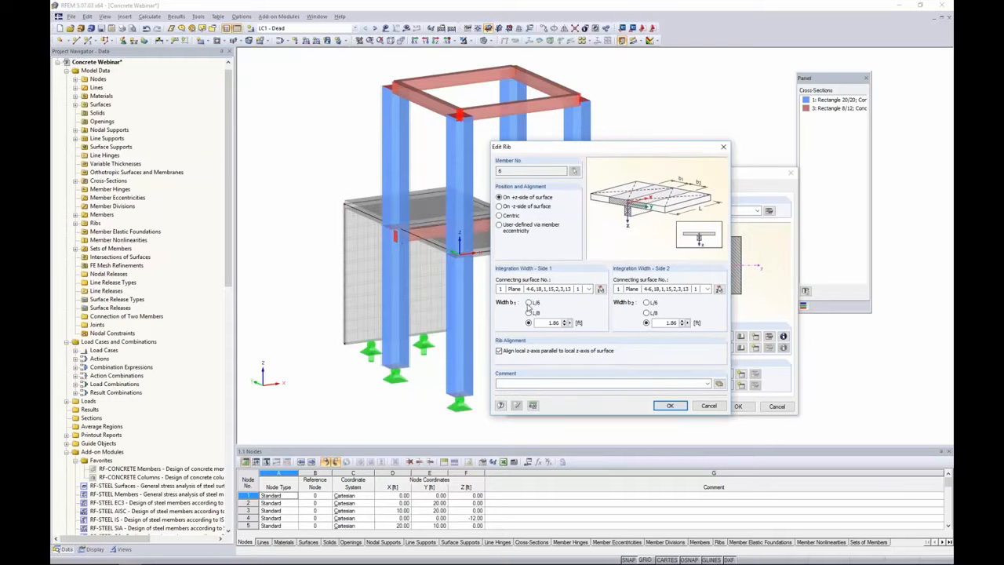
pyautogui.click(528, 302)
pyautogui.click(646, 303)
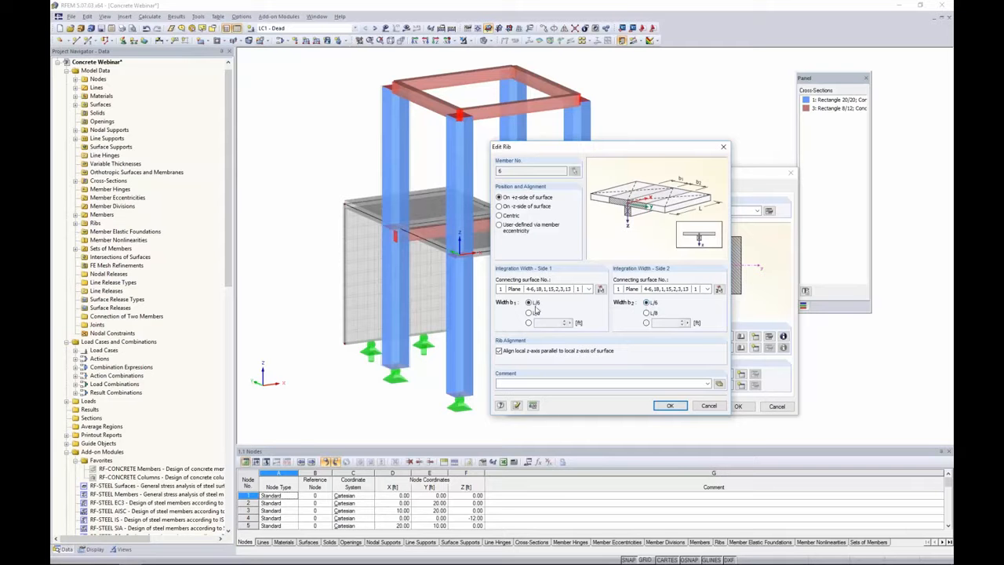
pyautogui.click(529, 322)
pyautogui.click(530, 303)
pyautogui.click(670, 405)
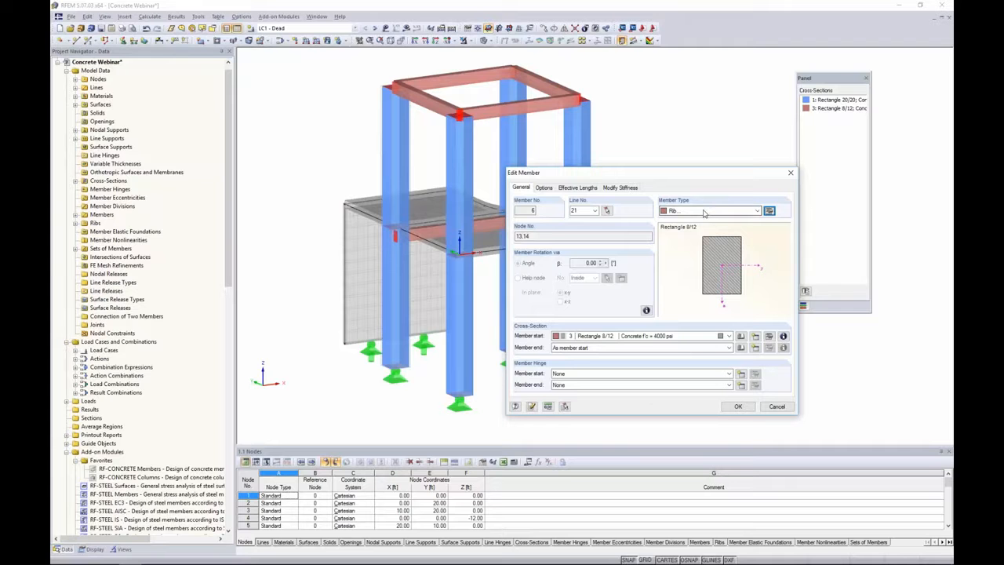
pyautogui.click(737, 405)
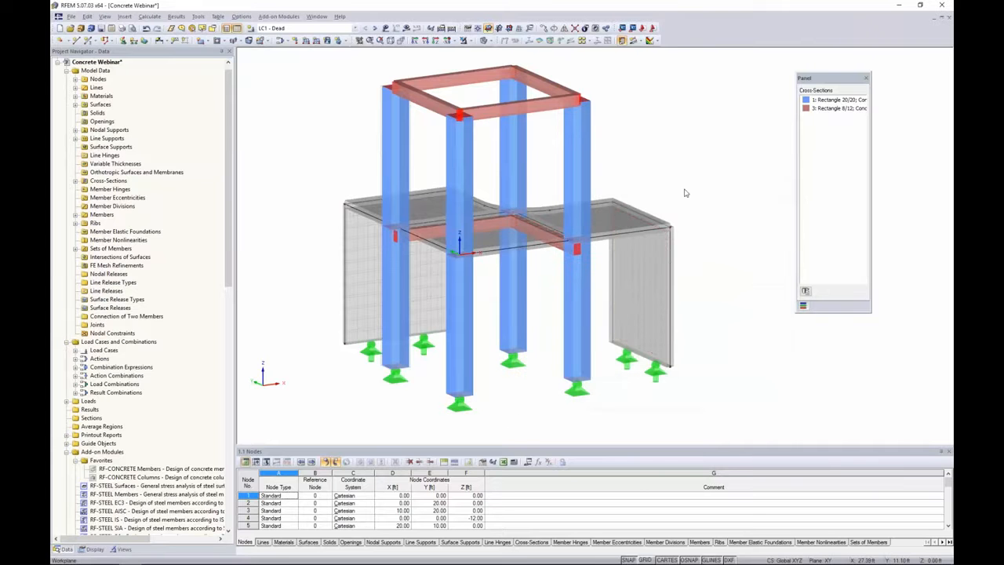
# Step: Select the four upper-storey columns and open their stiffness modification settings
pyautogui.keyDown('ctrl'); pyautogui.moveTo(645, 173); pyautogui.dragTo(655, 126, button='middle'); pyautogui.keyUp('ctrl')
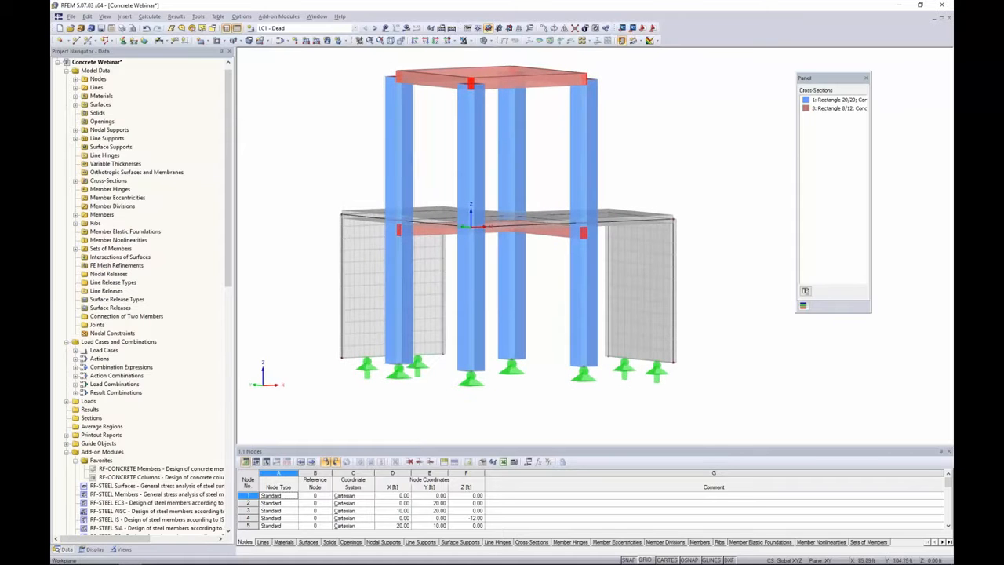
pyautogui.moveTo(645, 162); pyautogui.dragTo(369, 131)
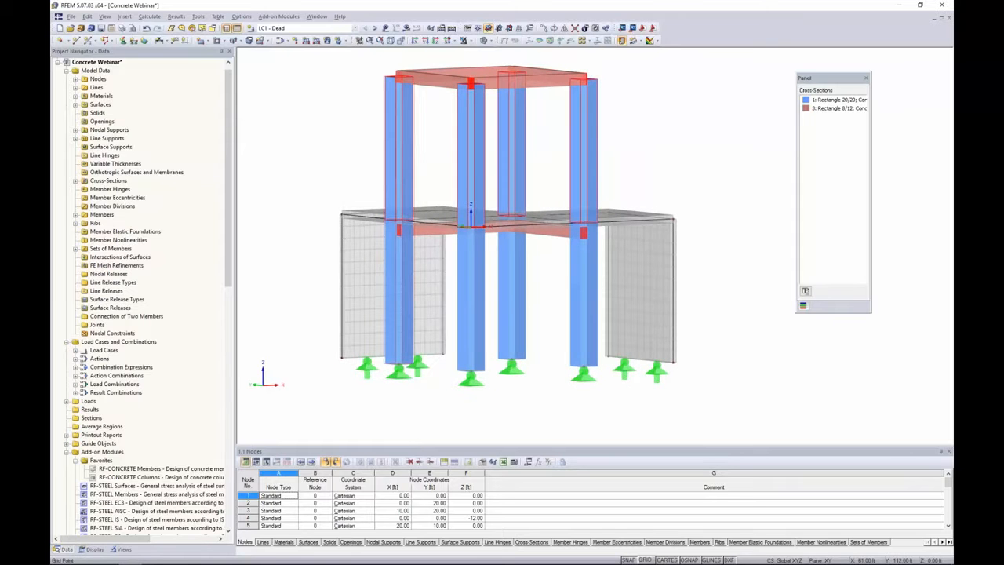
pyautogui.rightClick(407, 130)
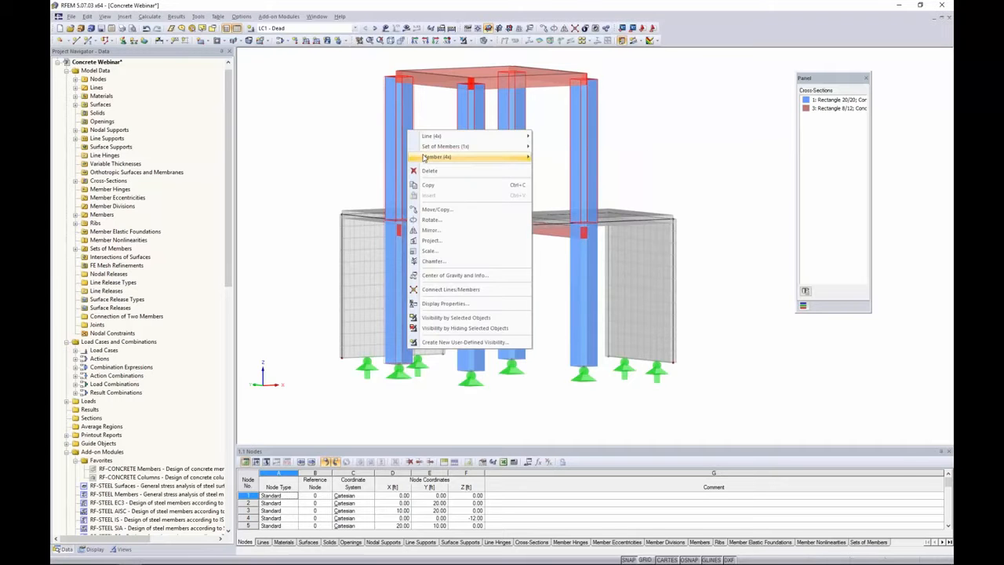
pyautogui.moveTo(424, 157)
pyautogui.click(559, 158)
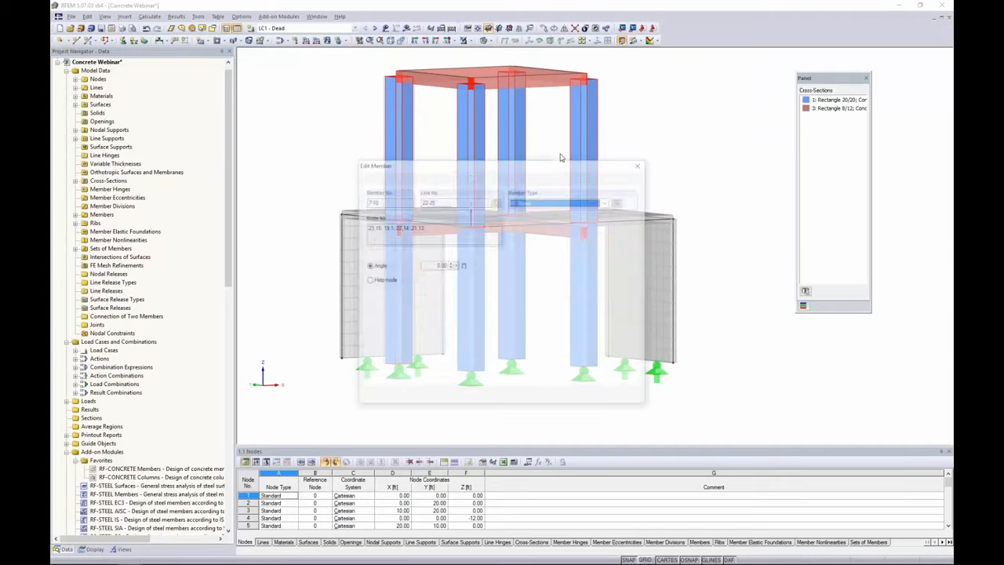
pyautogui.click(474, 178)
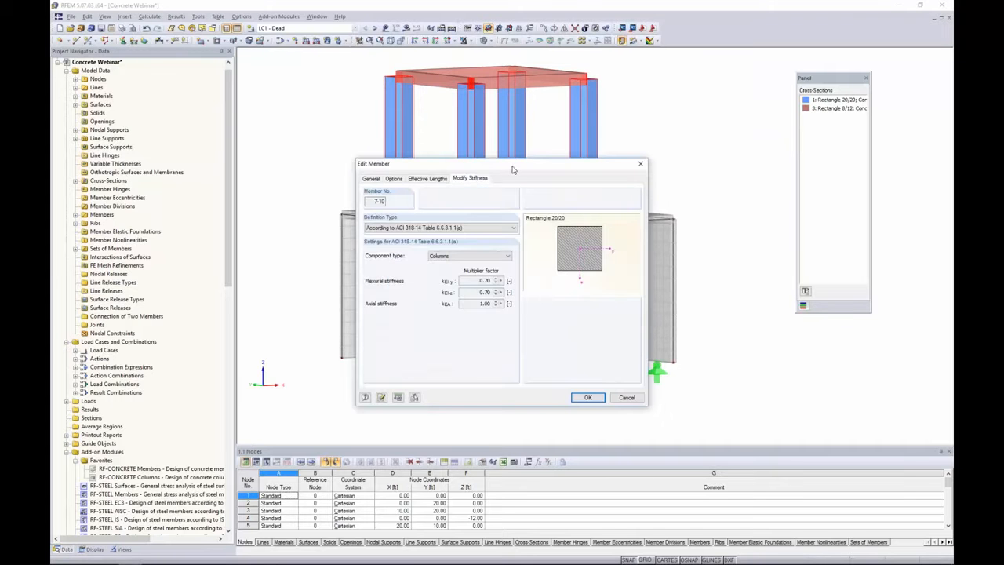
pyautogui.moveTo(513, 171); pyautogui.dragTo(625, 157)
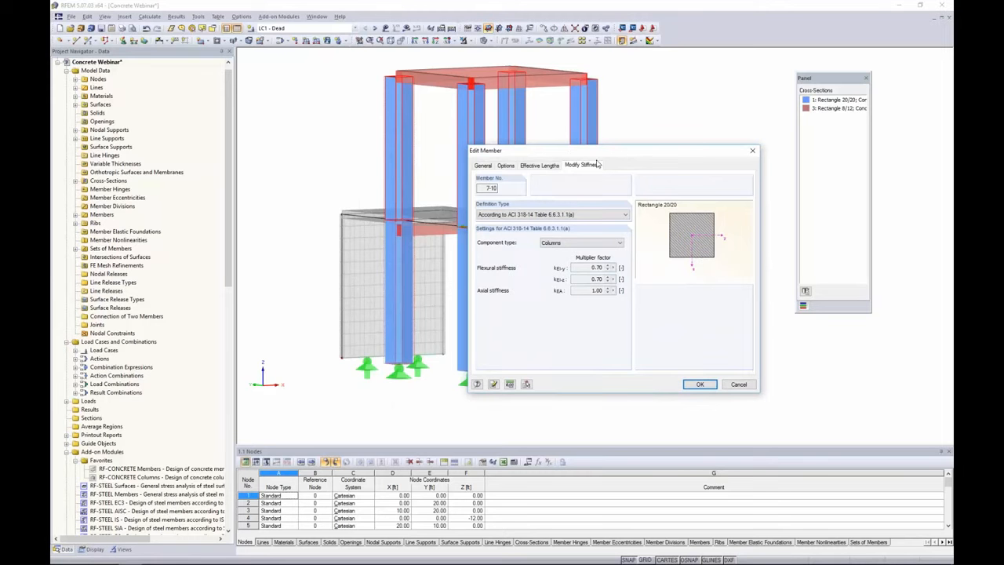
# Step: Try the stiffness definitions None and ACI 318-14 Table 6.6.3.1.1(a) with component type Columns for the four upper columns, and cancel the edit
pyautogui.click(512, 213)
pyautogui.click(573, 240)
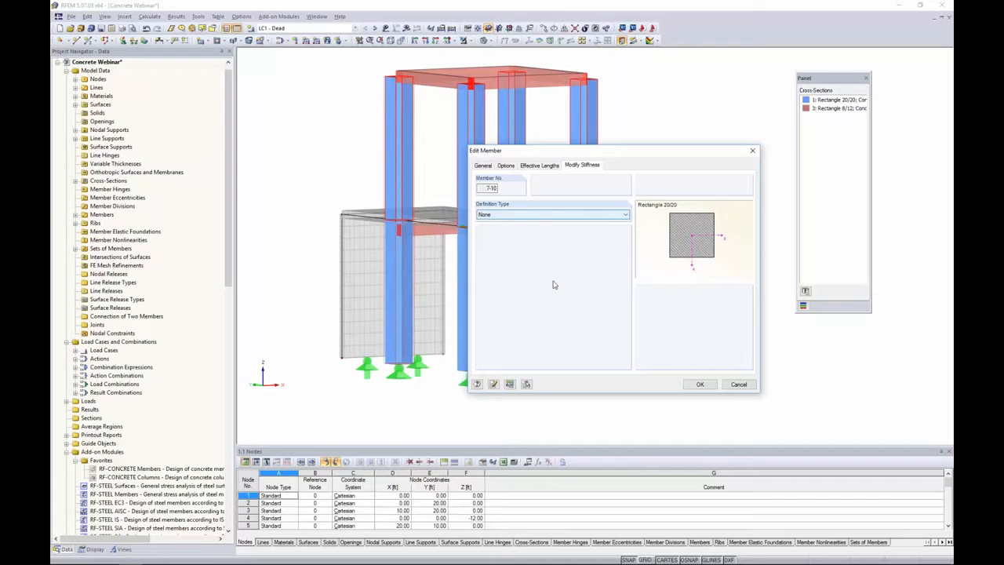
pyautogui.click(503, 215)
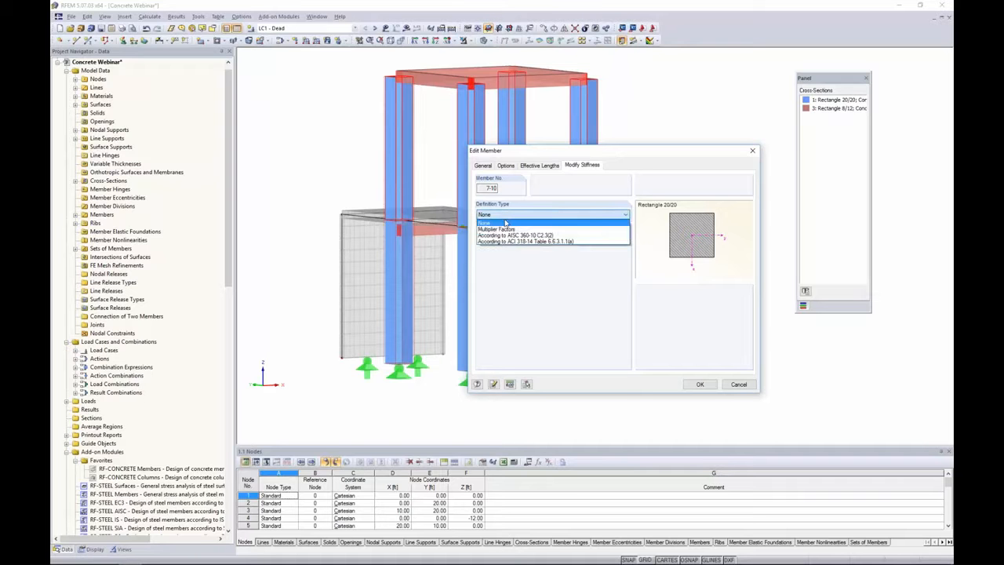
pyautogui.click(525, 241)
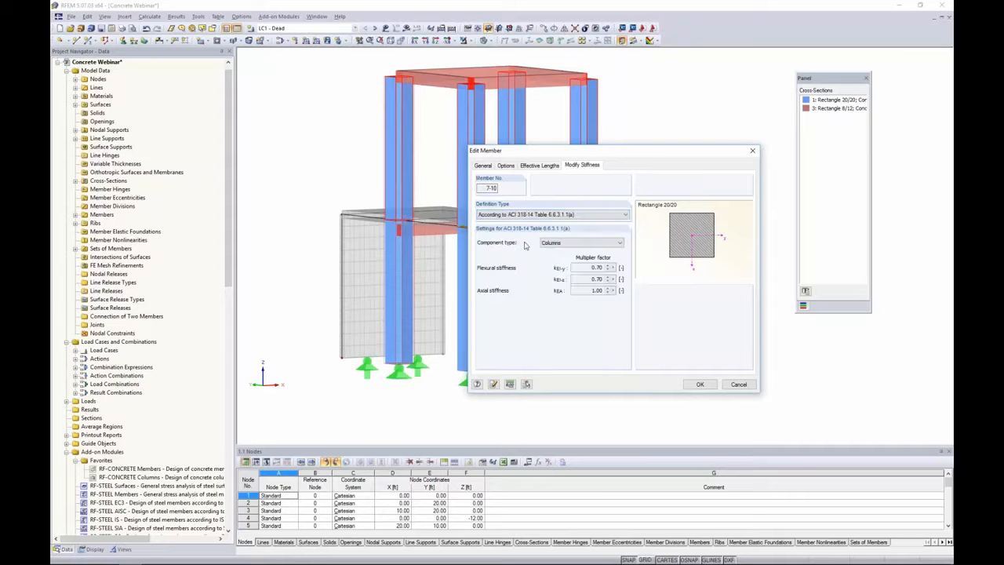
pyautogui.click(574, 245)
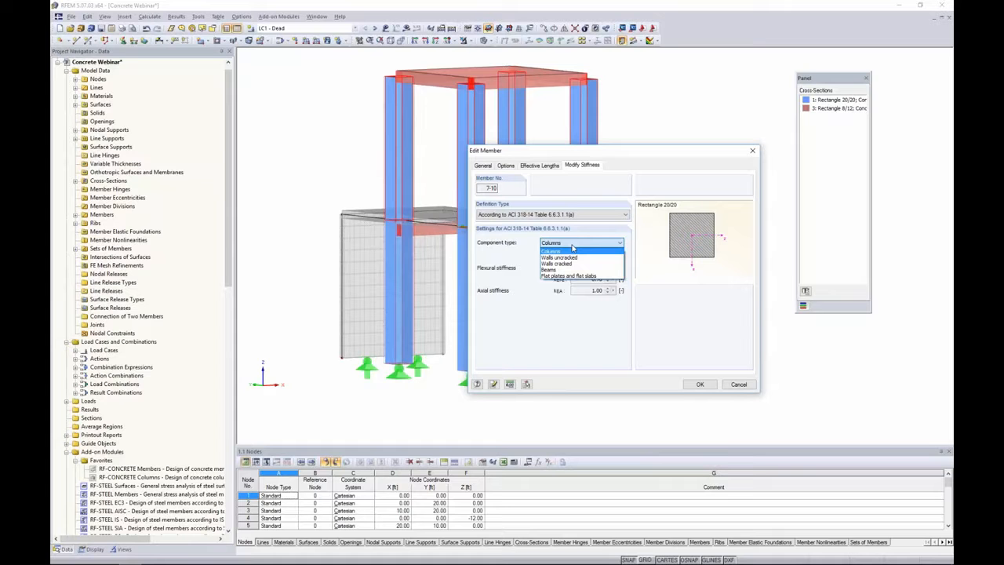
pyautogui.click(554, 251)
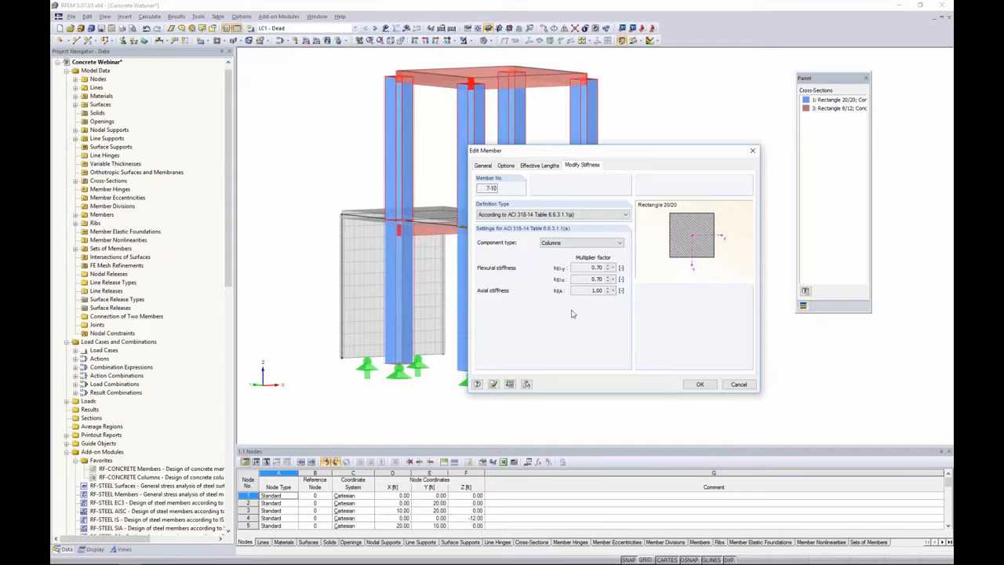
pyautogui.click(734, 386)
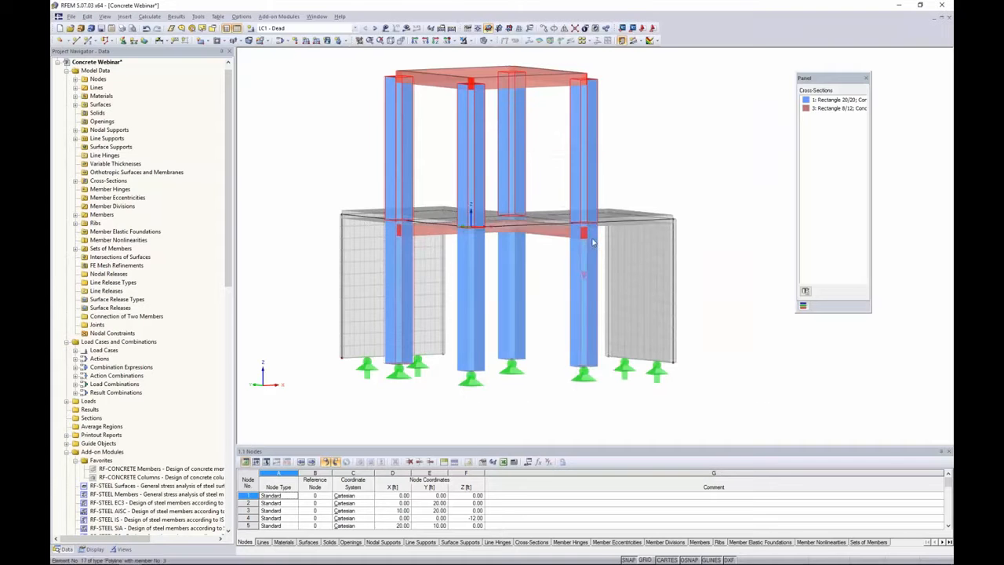
# Step: Set the stiffness component type of member 14, a front beam of the top frame, to Beams under ACI 318-14 and apply
pyautogui.keyDown('ctrl'); pyautogui.moveTo(557, 82); pyautogui.dragTo(558, 109, button='middle'); pyautogui.keyUp('ctrl')
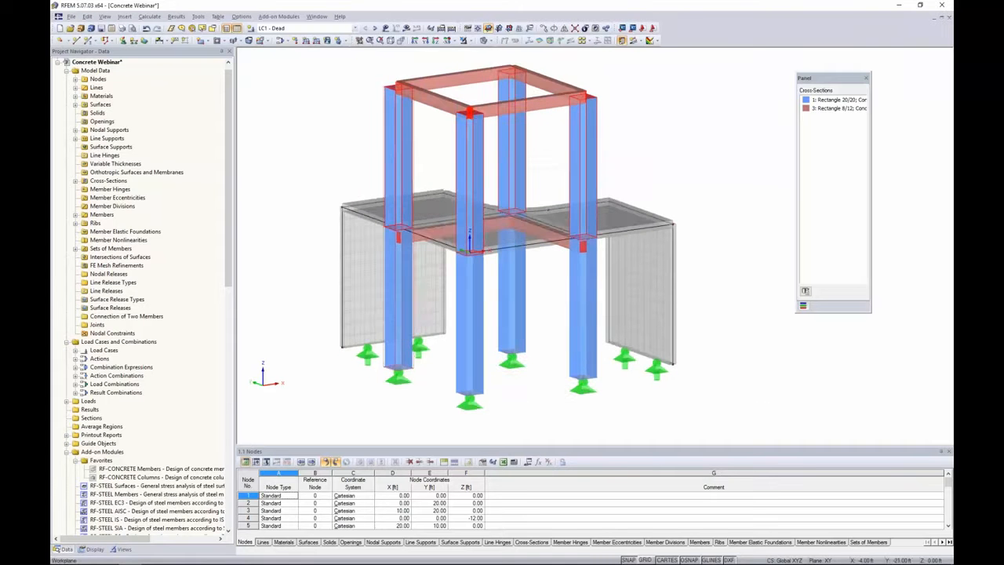
pyautogui.doubleClick(557, 109)
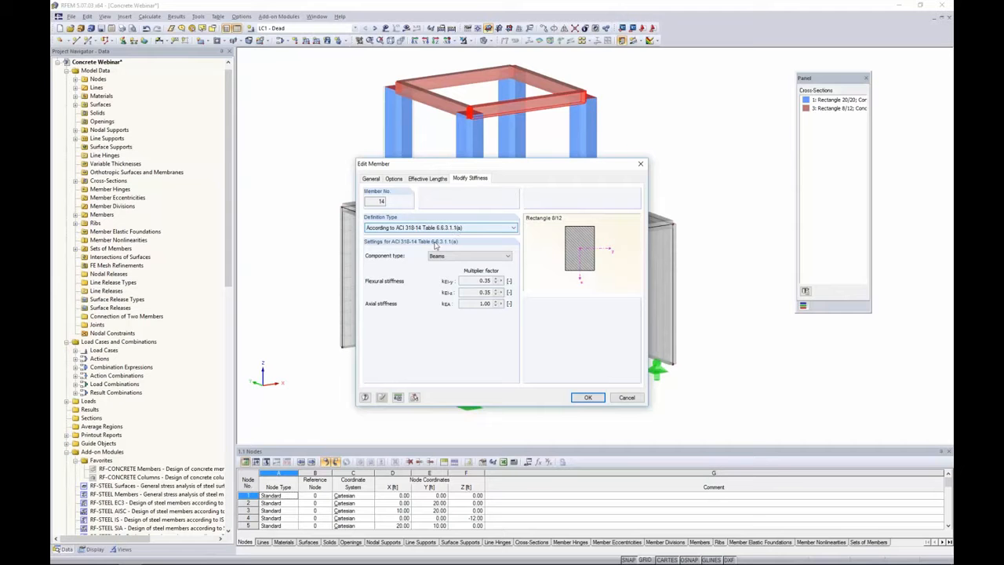
pyautogui.click(455, 256)
pyautogui.click(448, 282)
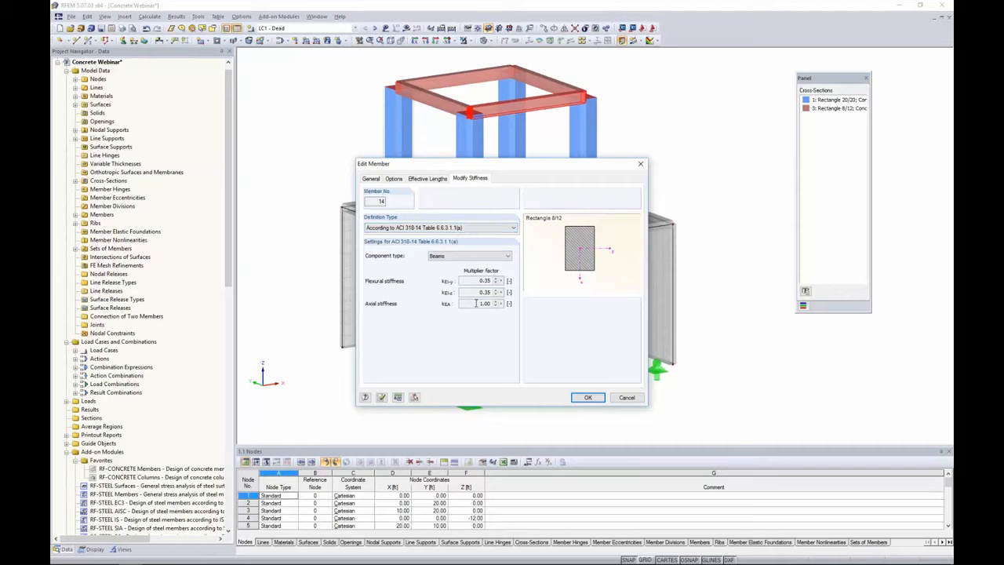
pyautogui.click(482, 259)
pyautogui.click(482, 259)
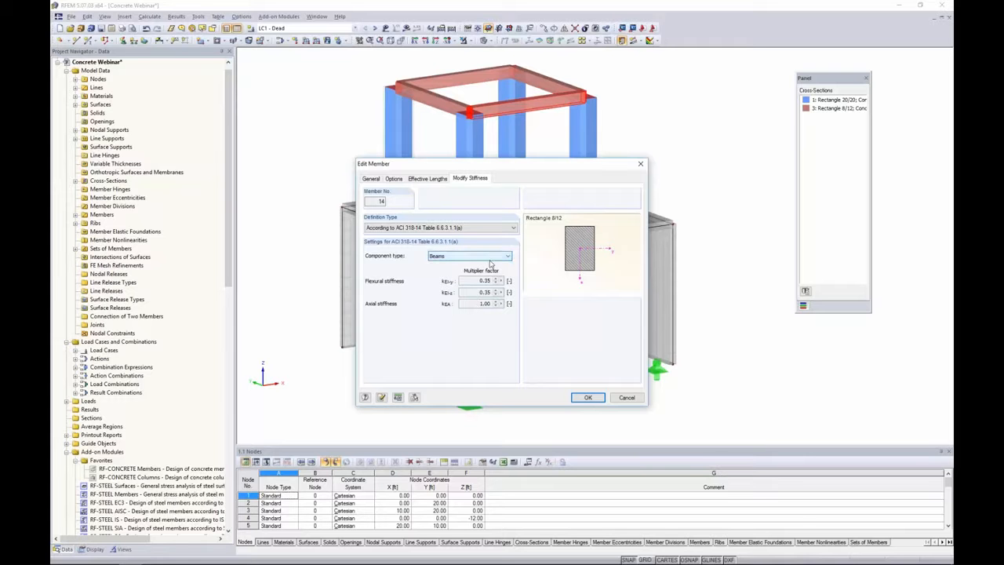
pyautogui.click(577, 397)
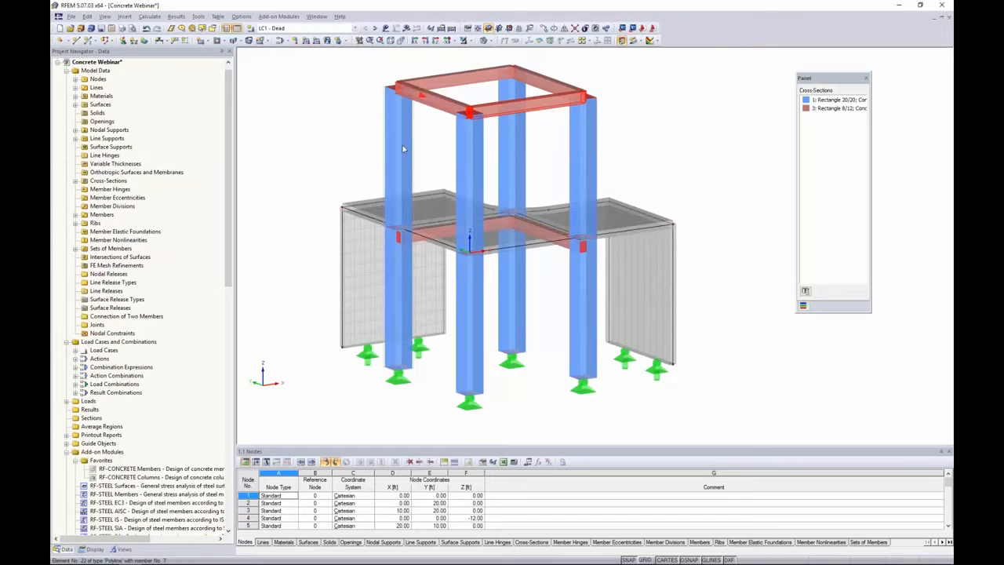
# Step: Display the loads of load case LC1 - Dead on the whole model
pyautogui.scroll(-3, 402, 144)
pyautogui.moveTo(402, 142); pyautogui.dragTo(410, 172, button='middle')
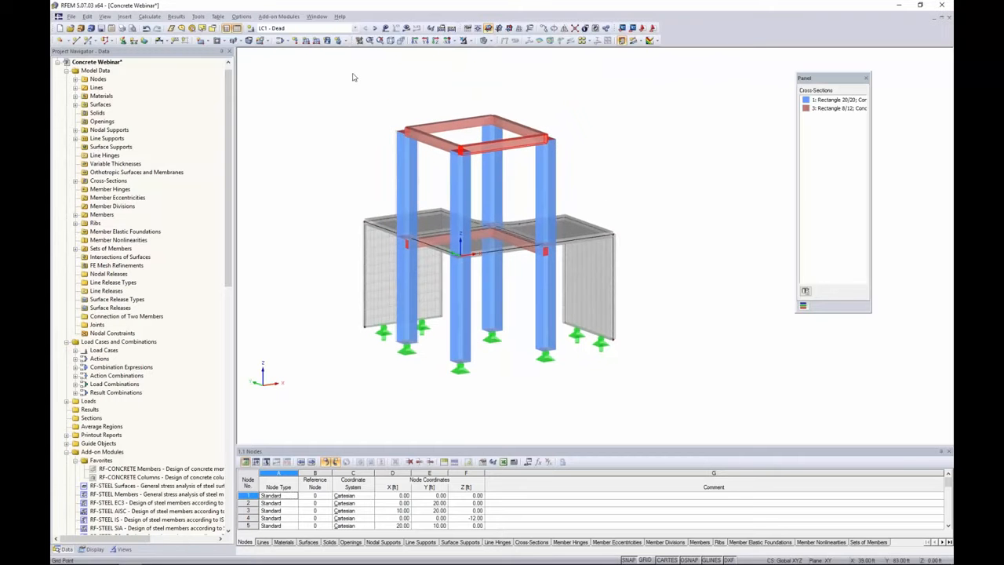
pyautogui.click(396, 27)
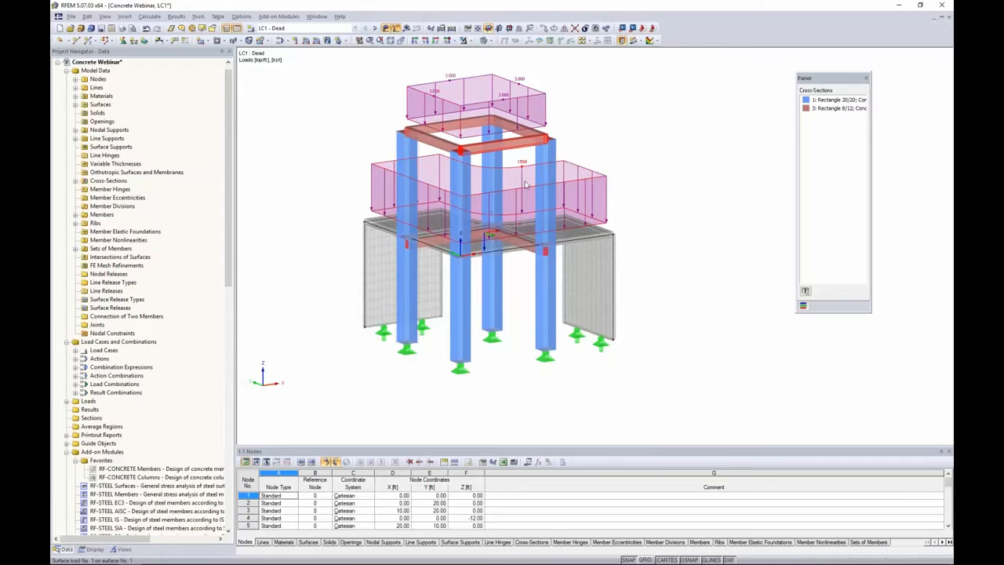
# Step: Display the loads of load case LC2 - Live and of load case LC3 - Wind on the model
pyautogui.keyDown('ctrl'); pyautogui.moveTo(638, 149); pyautogui.dragTo(622, 148, button='middle'); pyautogui.keyUp('ctrl')
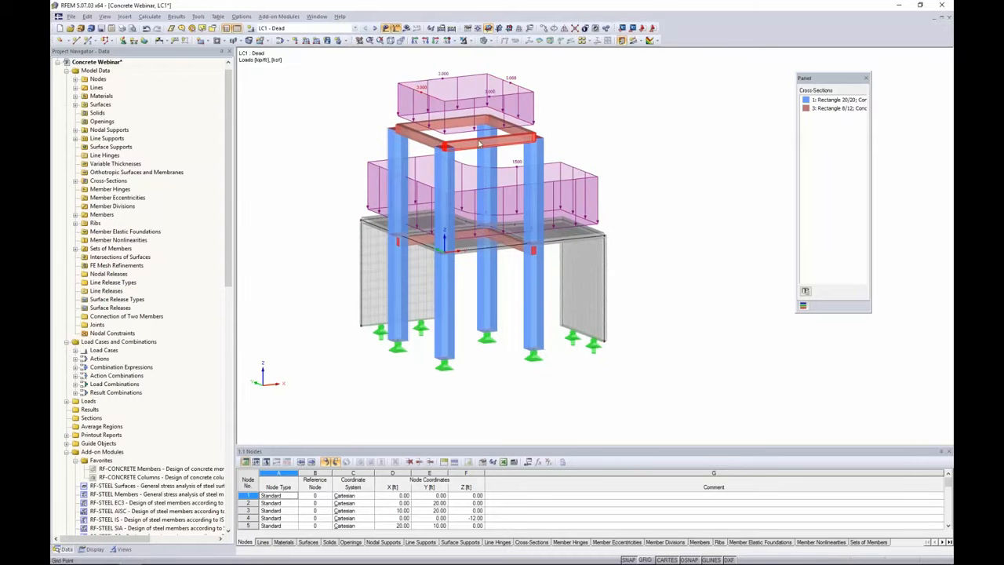
pyautogui.click(375, 29)
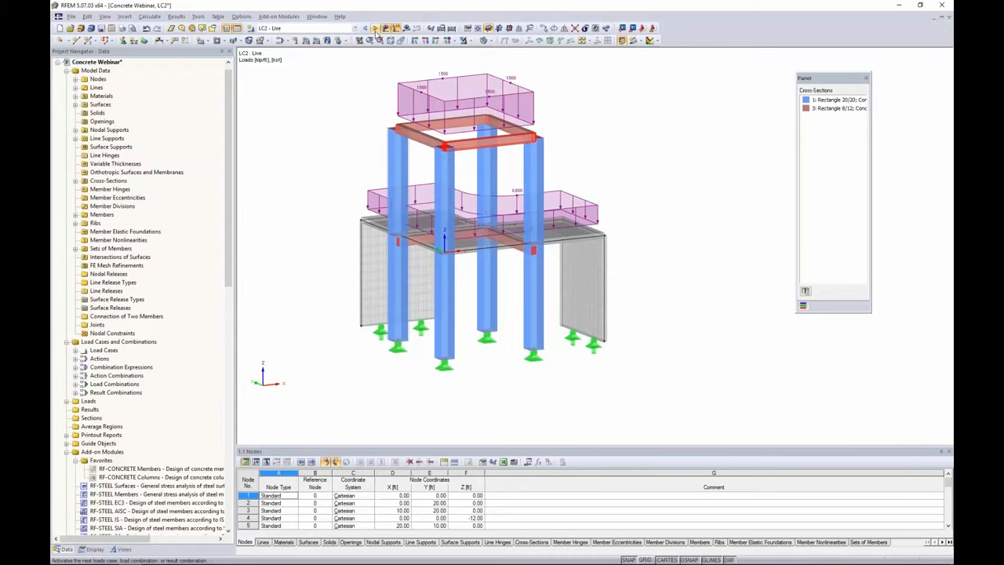
pyautogui.click(375, 29)
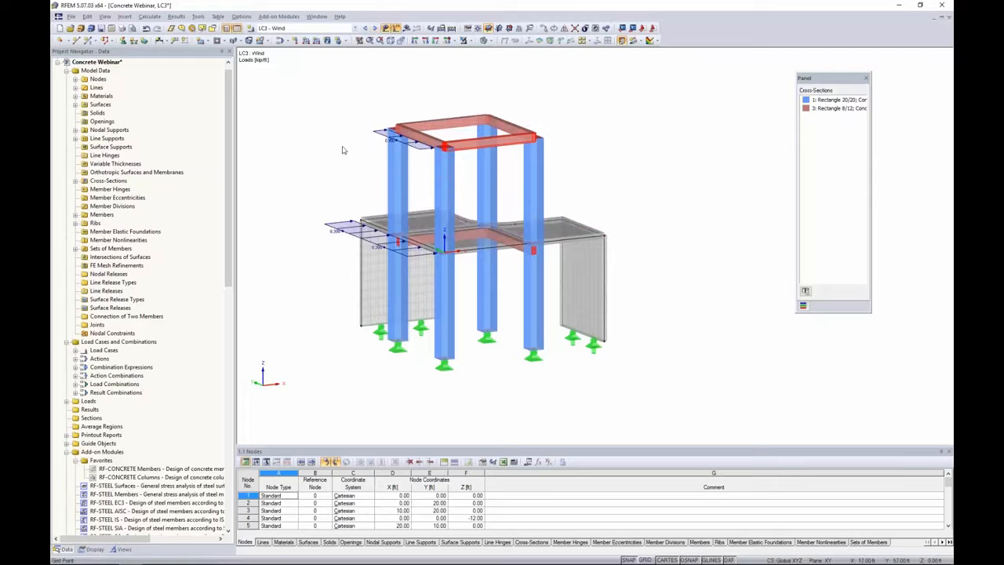
pyautogui.keyDown('ctrl'); pyautogui.moveTo(343, 207); pyautogui.dragTo(335, 208, button='middle'); pyautogui.keyUp('ctrl')
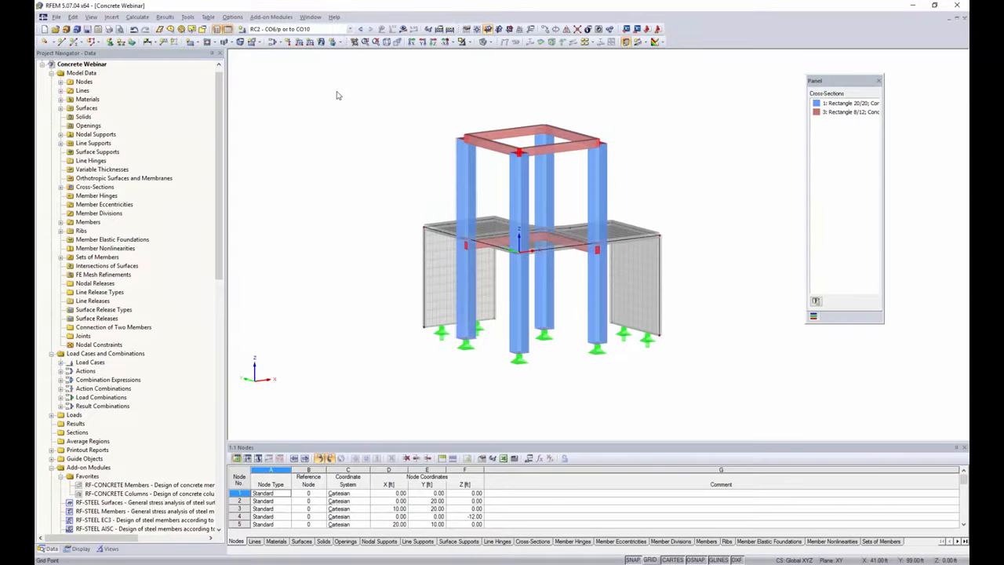
# Step: Open the load case and combination editor and review the dead, live and wind load cases
pyautogui.click(272, 42)
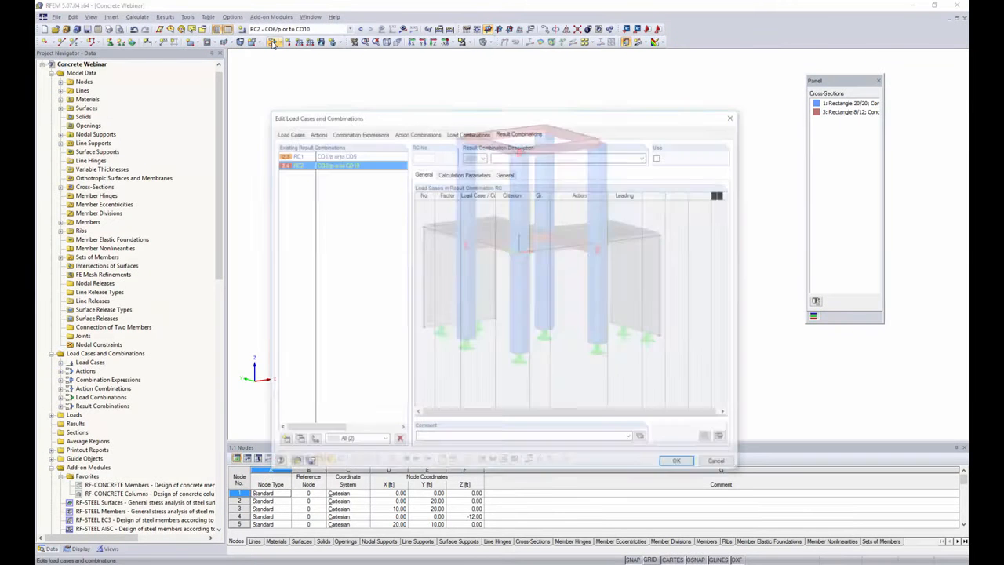
pyautogui.moveTo(345, 119); pyautogui.dragTo(350, 89)
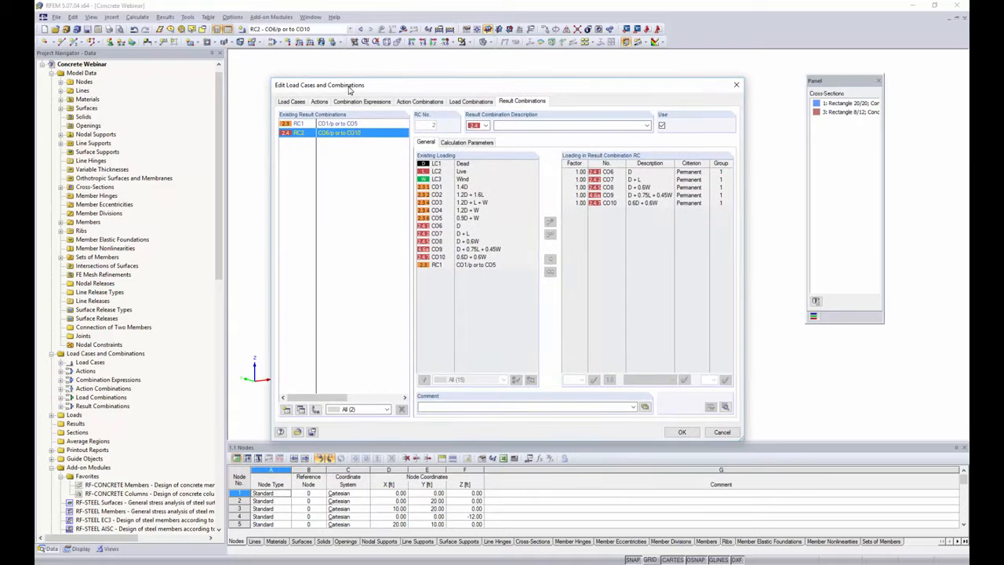
pyautogui.click(292, 101)
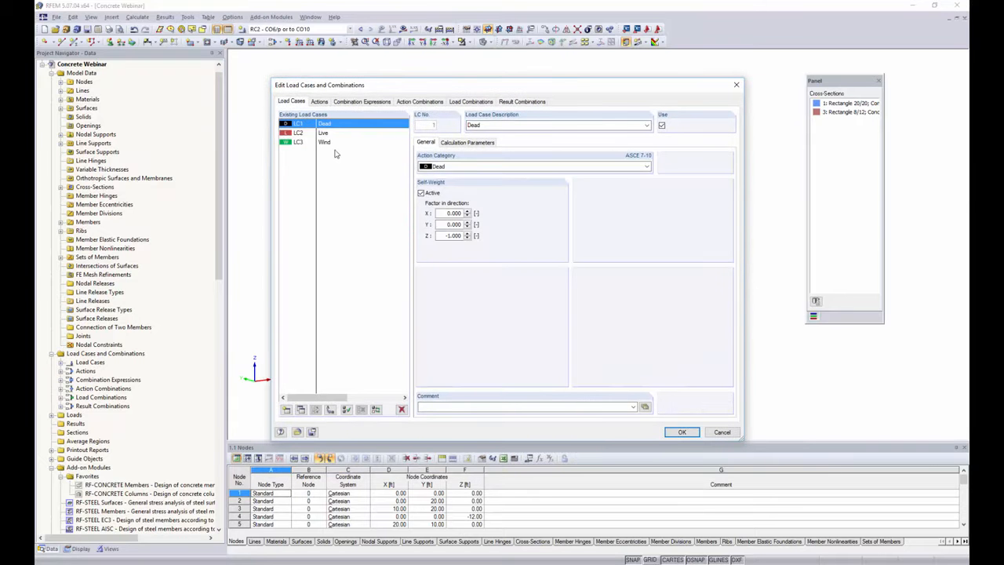
# Step: Review the factored load cases contained in load combinations CO1 to CO6
pyautogui.click(460, 101)
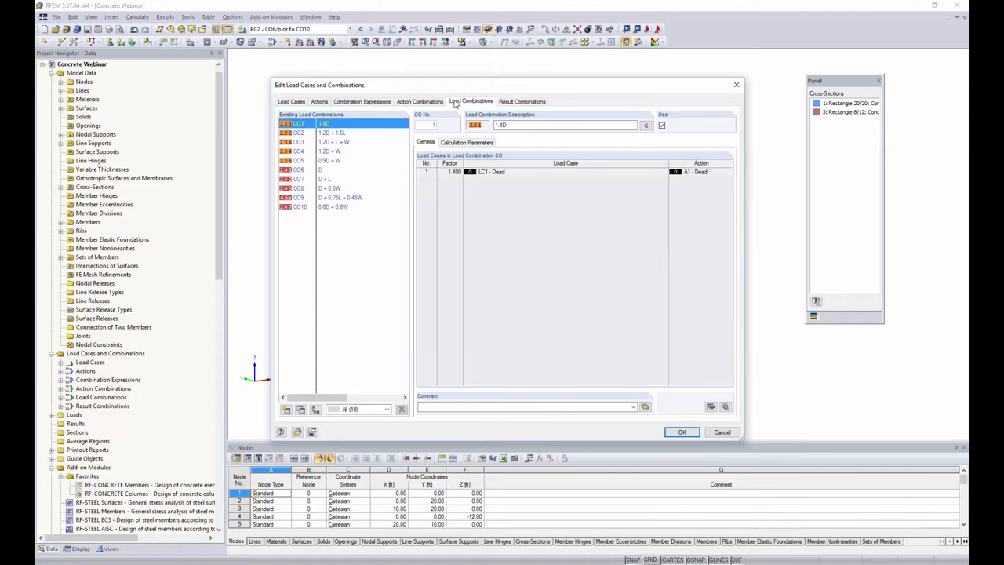
pyautogui.click(330, 134)
pyautogui.click(332, 142)
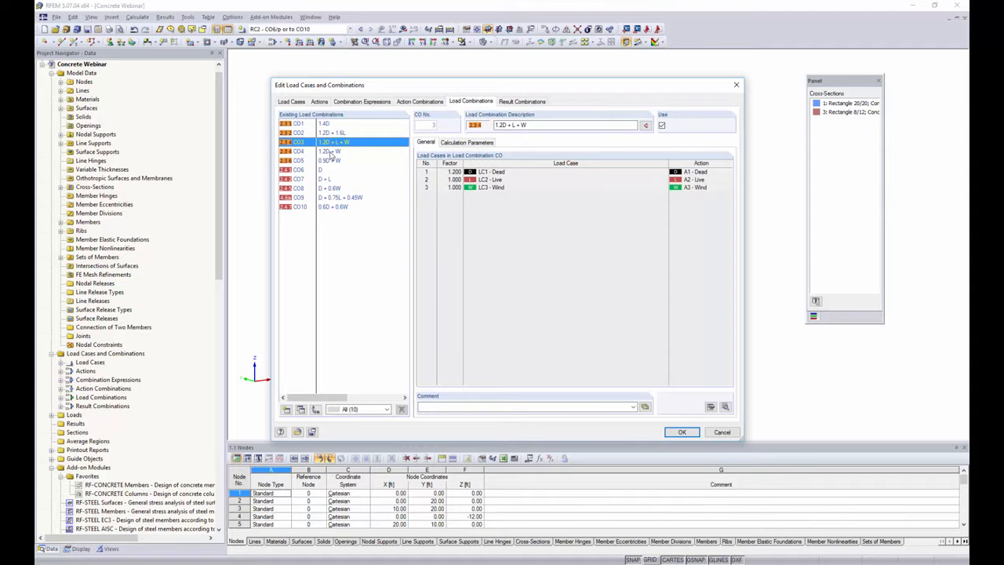
pyautogui.click(332, 152)
pyautogui.click(333, 160)
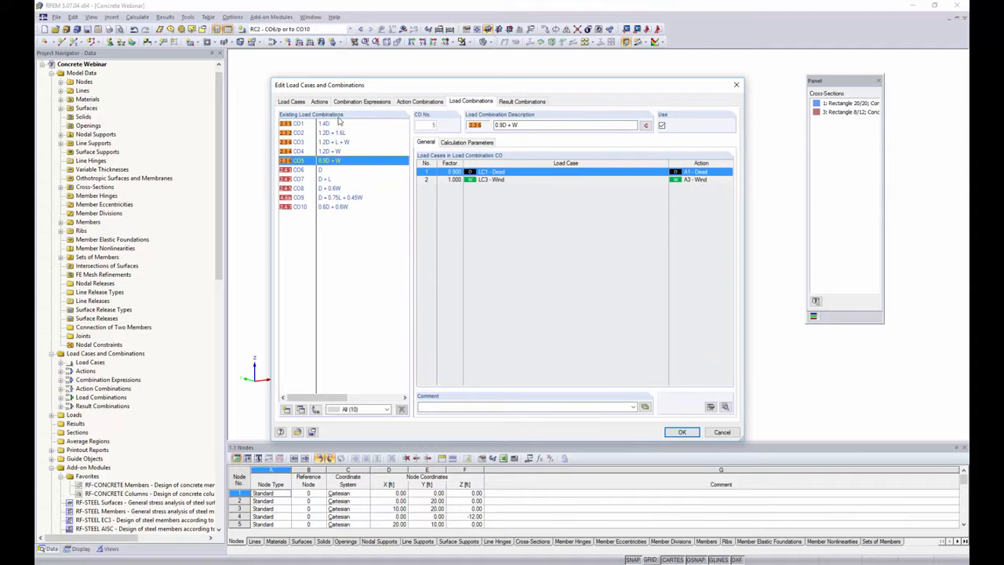
pyautogui.click(324, 170)
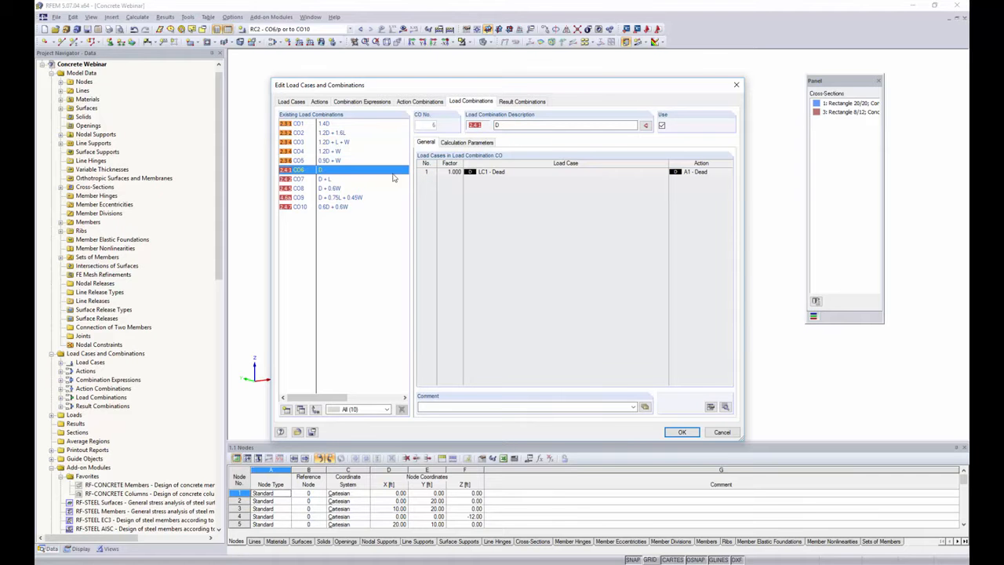
# Step: Check the calculation parameters, including the method of analysis, of load combinations CO6, CO1, CO2 and CO3
pyautogui.click(451, 143)
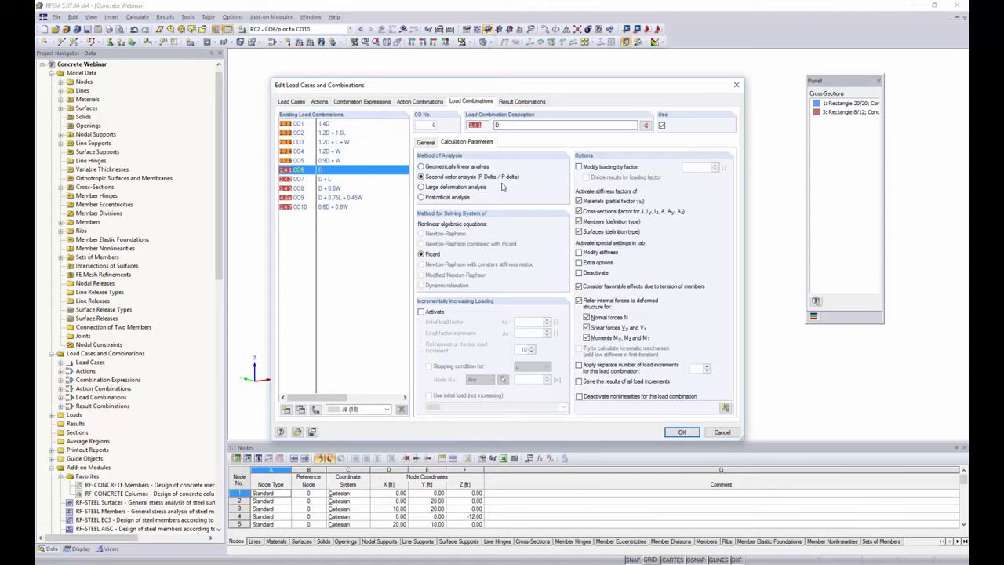
pyautogui.click(316, 124)
pyautogui.click(328, 134)
pyautogui.click(328, 143)
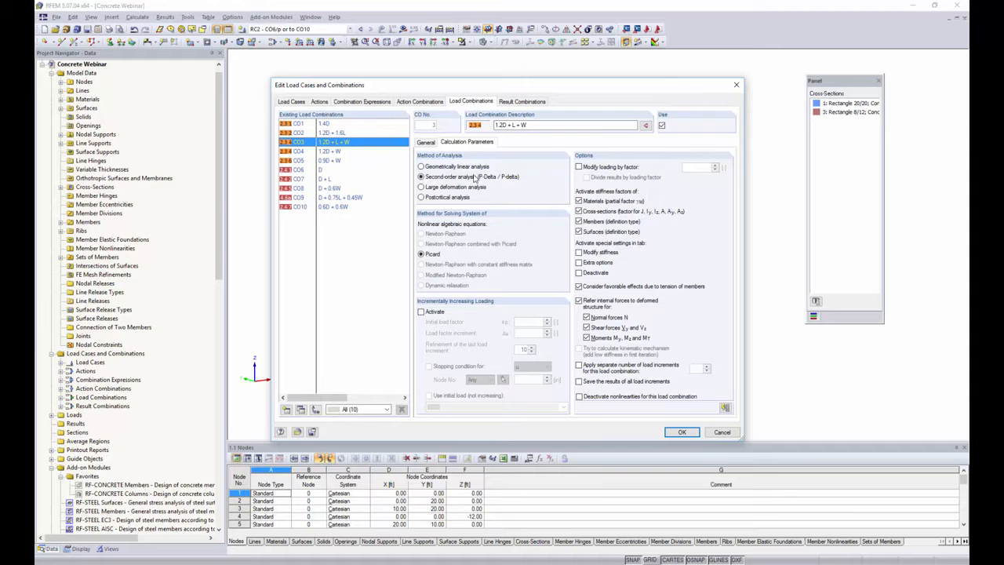
# Step: Review the loading in result combinations RC1 and RC2 and close the combination editor
pyautogui.click(511, 105)
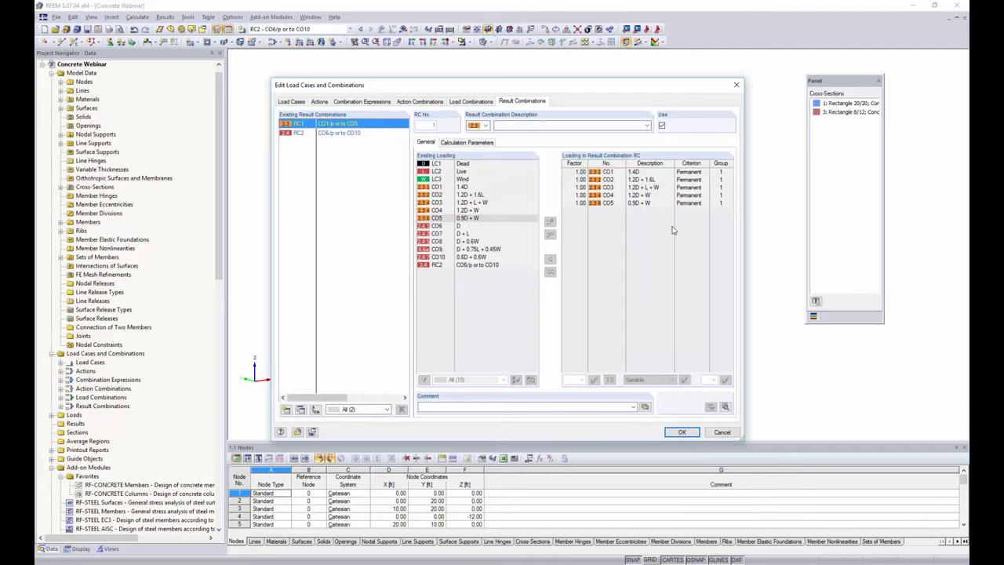
pyautogui.click(360, 133)
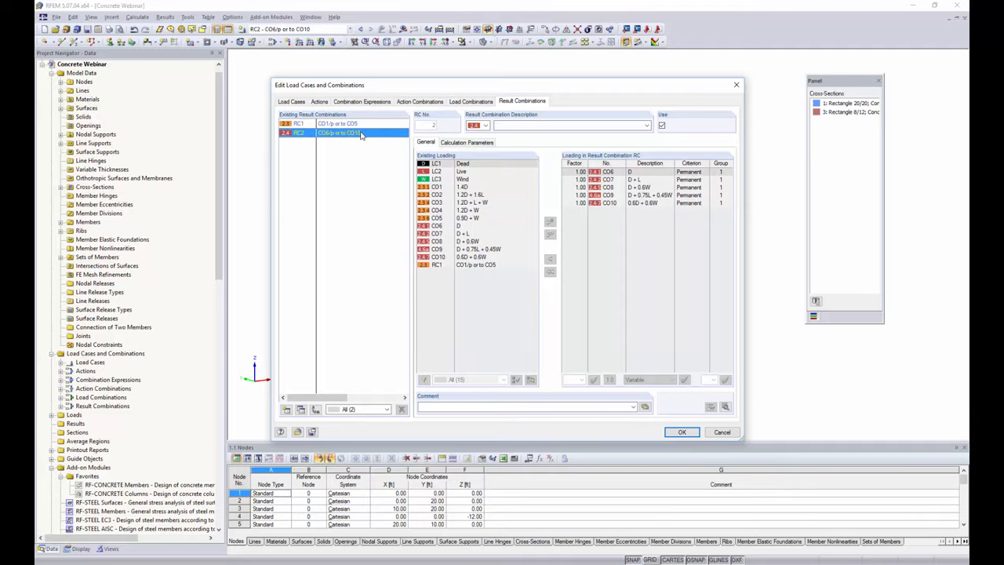
pyautogui.click(680, 433)
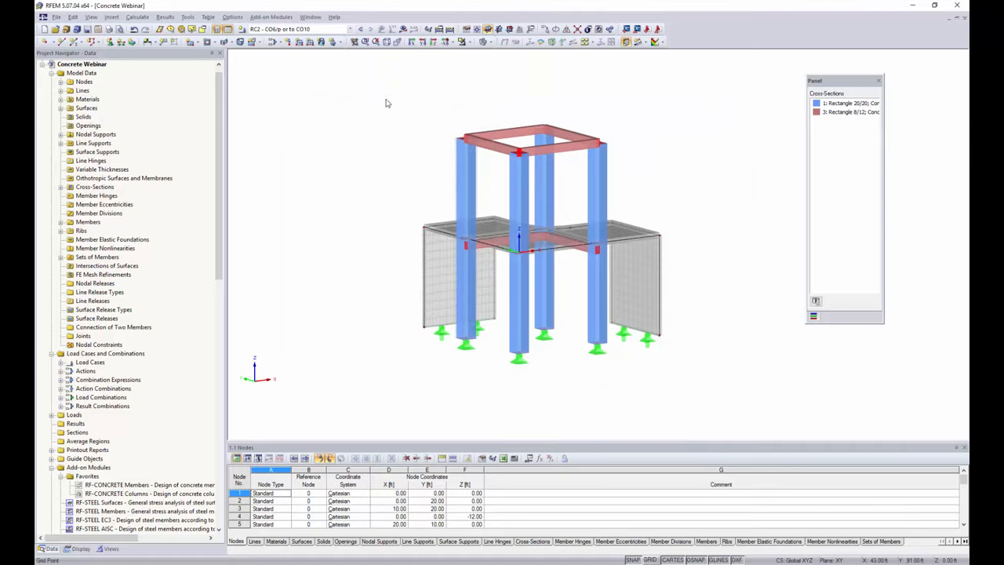
# Step: Display the calculated global deformations u of the frame for result combination RC1 - CO1/p or to CO5
pyautogui.click(349, 29)
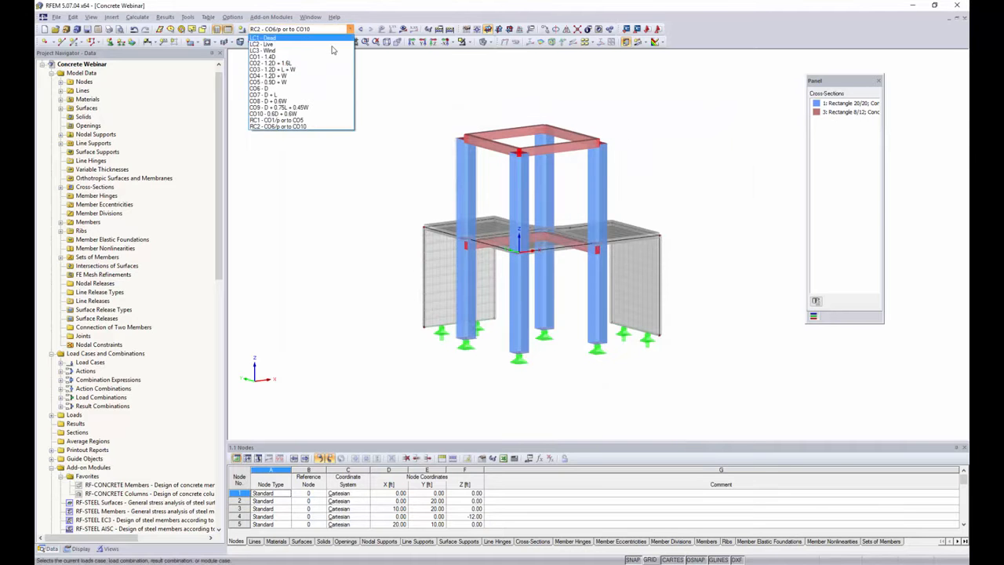
pyautogui.click(326, 119)
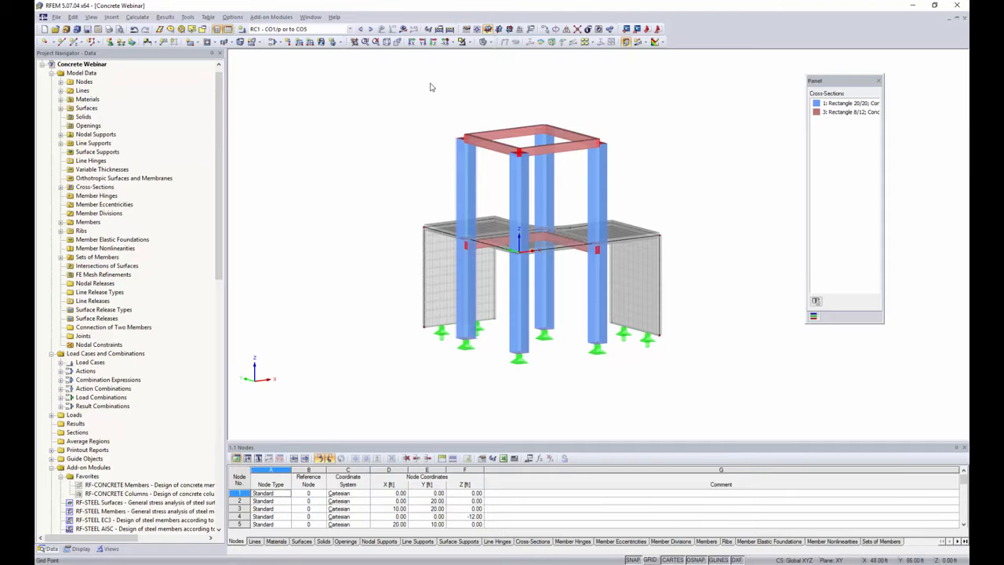
pyautogui.click(402, 29)
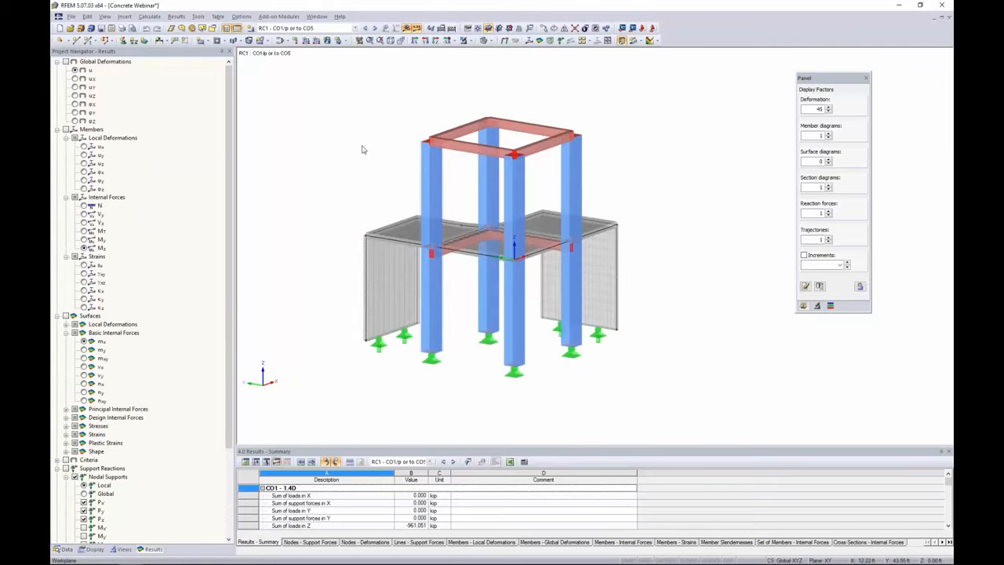
pyautogui.keyDown('ctrl'); pyautogui.moveTo(394, 147); pyautogui.dragTo(376, 147, button='middle'); pyautogui.keyUp('ctrl')
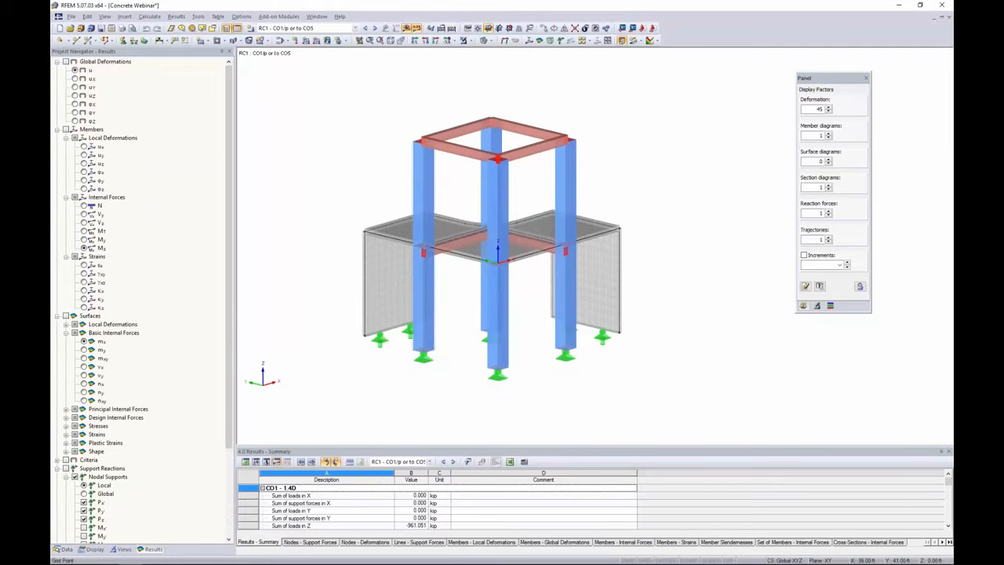
pyautogui.click(67, 62)
pyautogui.keyDown('ctrl'); pyautogui.moveTo(627, 221); pyautogui.dragTo(541, 210, button='middle'); pyautogui.keyUp('ctrl')
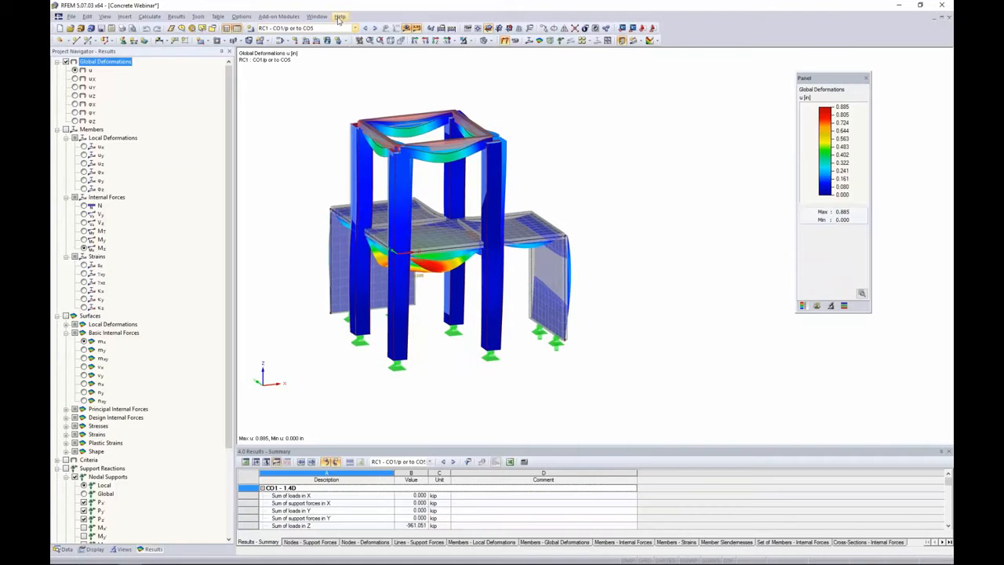
# Step: Display the global deformations for load combination CO3 - 1.2D + L + W and look through the available result types
pyautogui.click(342, 28)
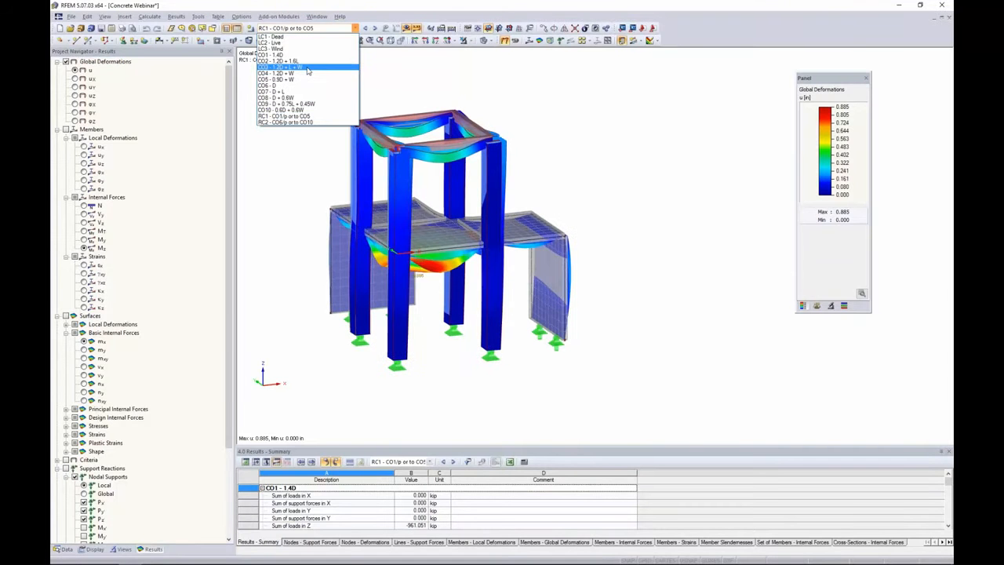
pyautogui.click(308, 68)
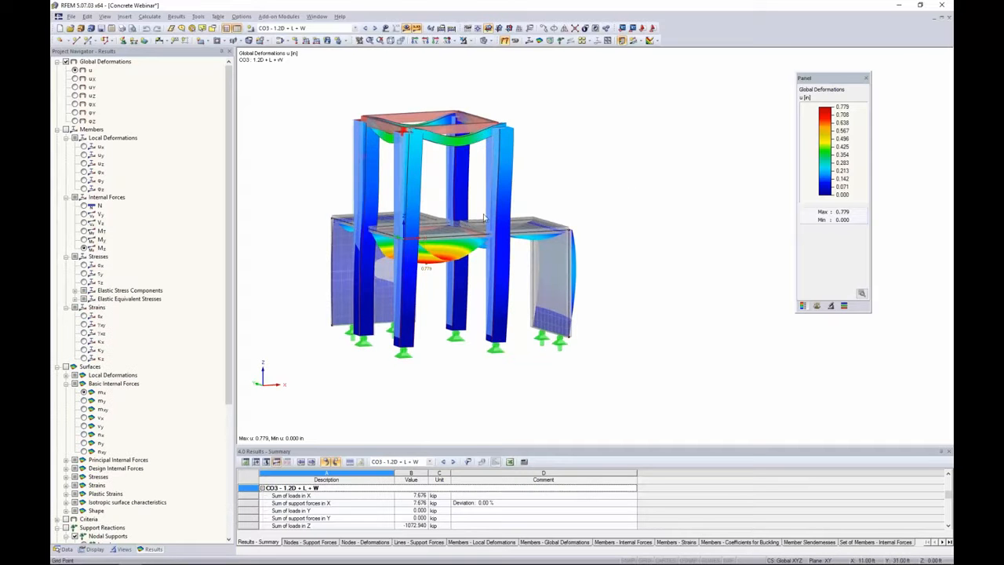
pyautogui.scroll(-3, 231, 286)
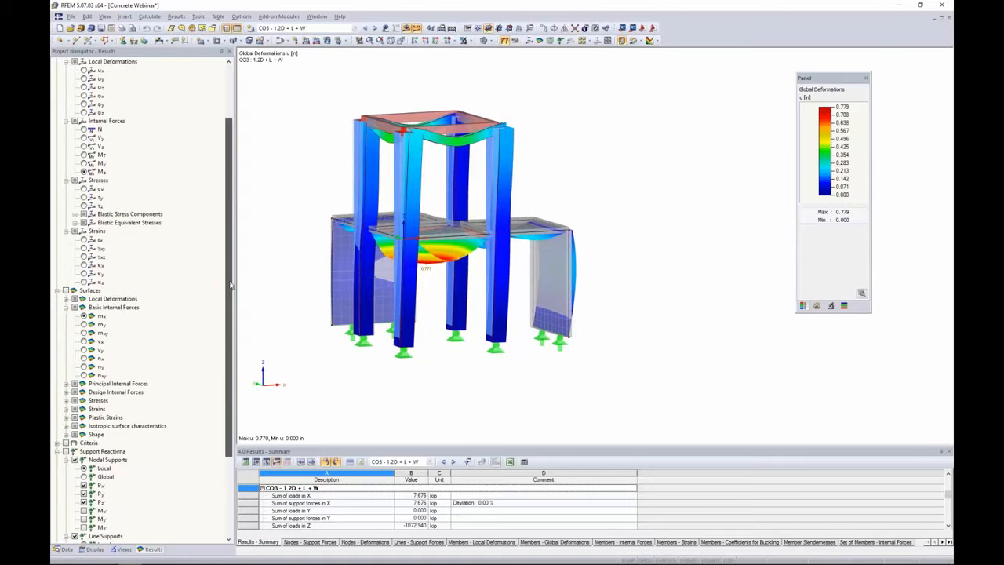
pyautogui.scroll(-4, 230, 285)
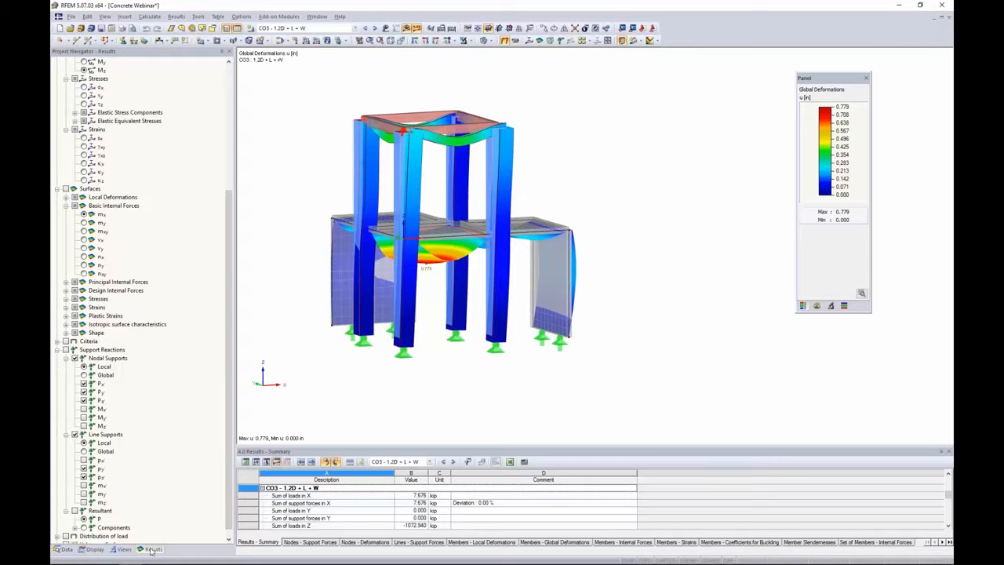
pyautogui.scroll(6, 157, 393)
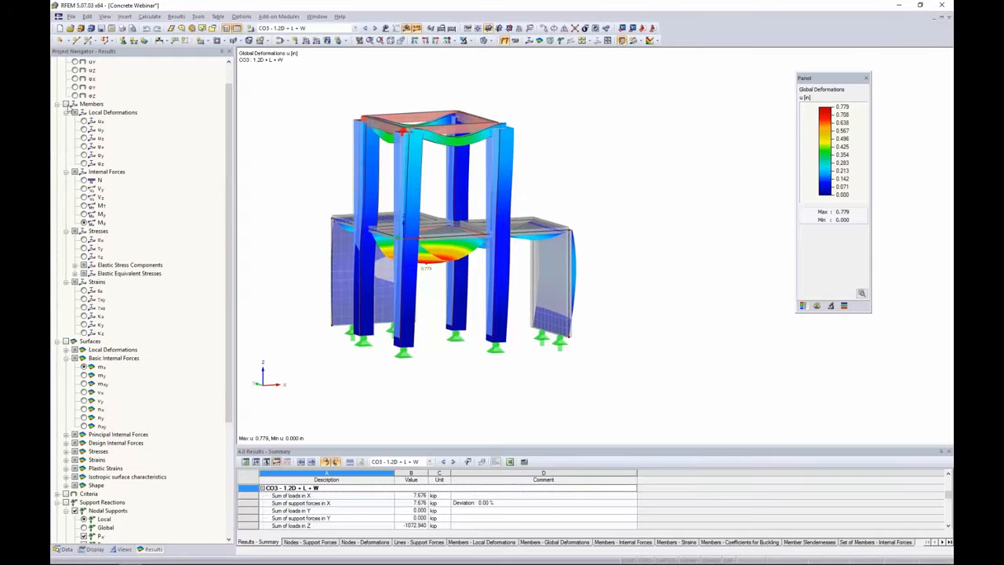
# Step: Turn on the member results for CO3 and render the model as a wireframe
pyautogui.click(67, 105)
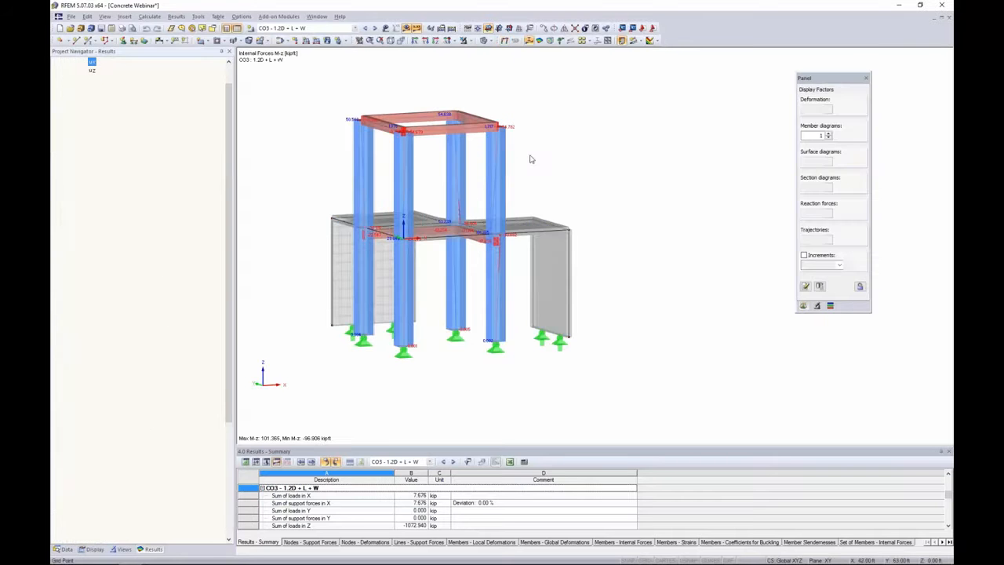
pyautogui.click(485, 40)
pyautogui.click(494, 52)
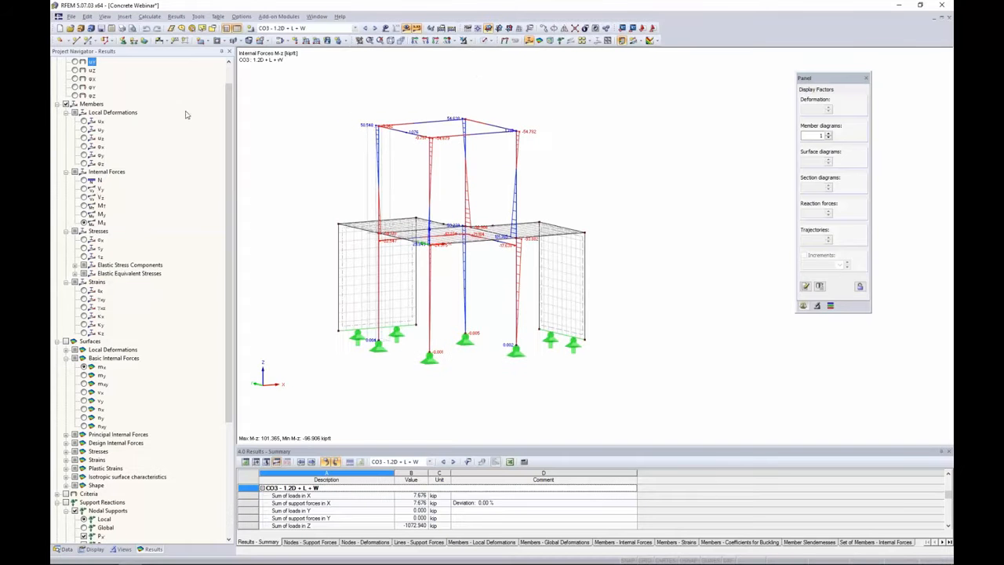
# Step: View the member internal force diagrams for N, Vy and MT, ending on the bending moment My
pyautogui.click(84, 180)
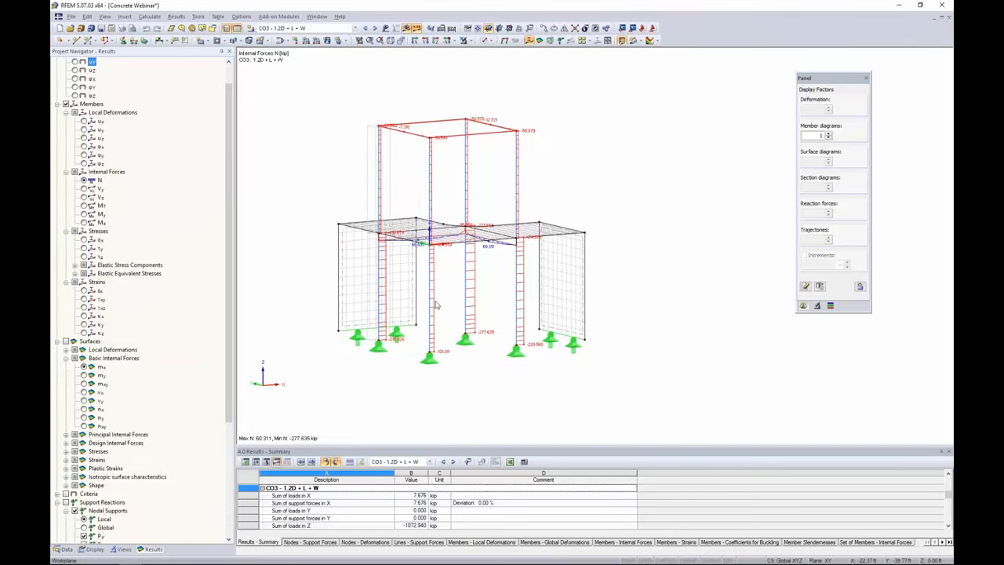
pyautogui.click(84, 189)
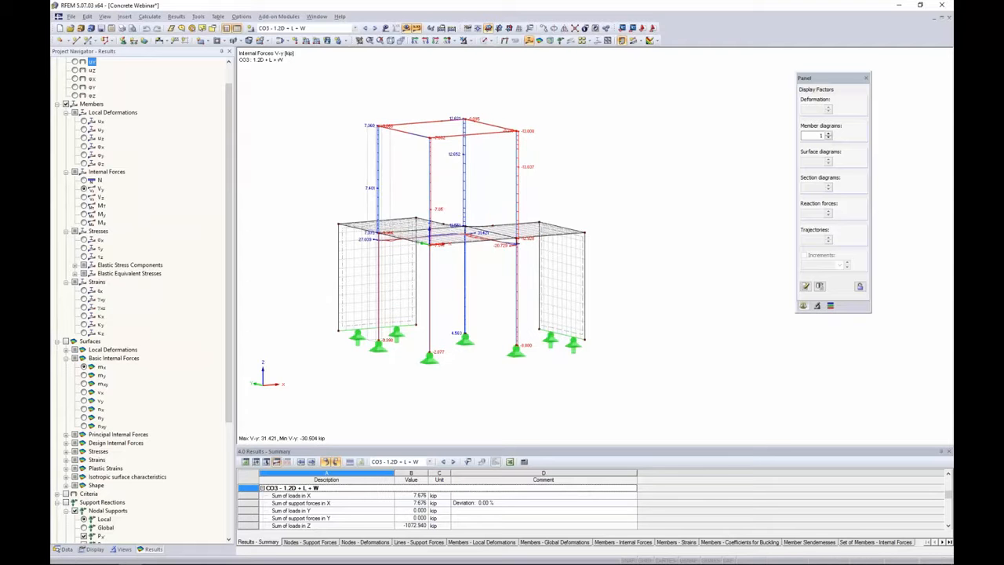
pyautogui.click(84, 206)
pyautogui.click(84, 214)
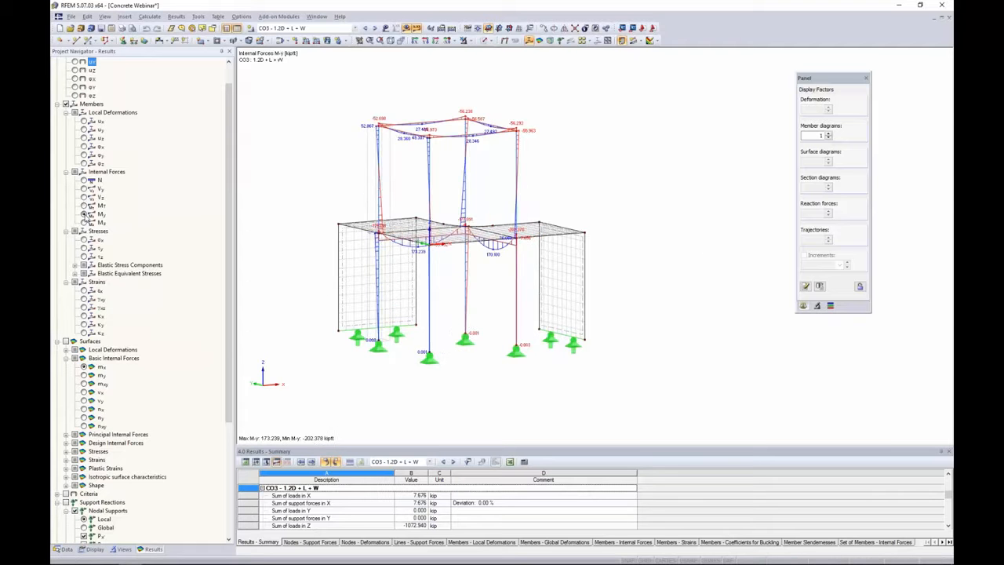
# Step: Set the member diagrams' display factor to 2 and browse the surface and support reaction result types
pyautogui.click(828, 133)
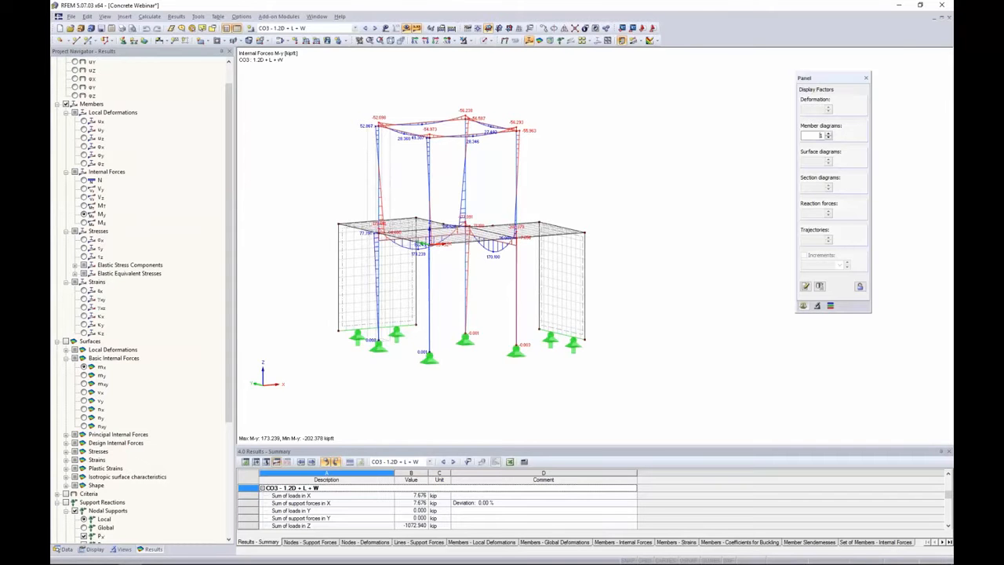
pyautogui.click(828, 133)
pyautogui.click(828, 134)
pyautogui.click(828, 134)
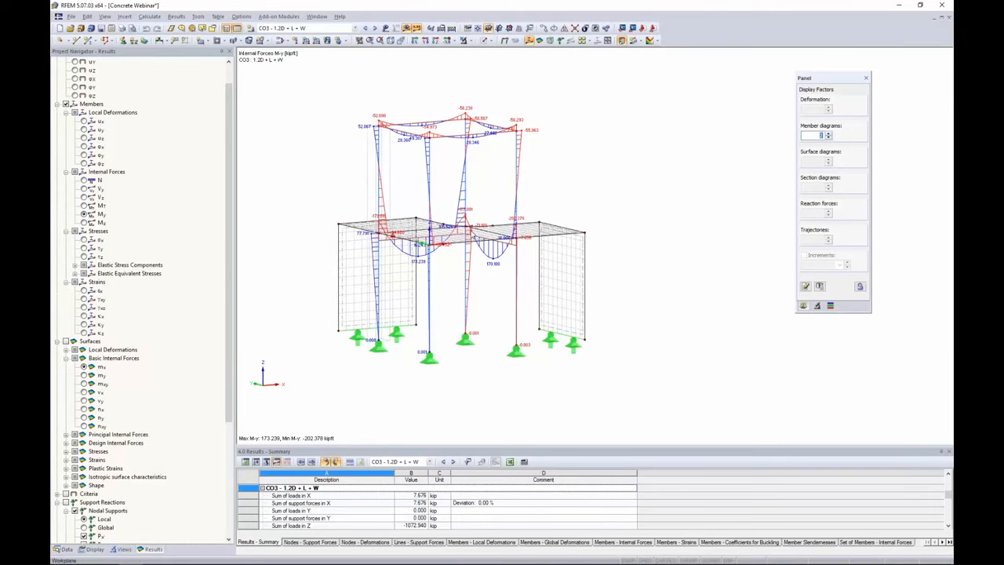
pyautogui.moveTo(625, 190)
pyautogui.keyDown('ctrl'); pyautogui.mouseDown(button='middle')
pyautogui.moveTo(662, 189)
pyautogui.moveTo(618, 202)
pyautogui.mouseUp(button='middle'); pyautogui.keyUp('ctrl')
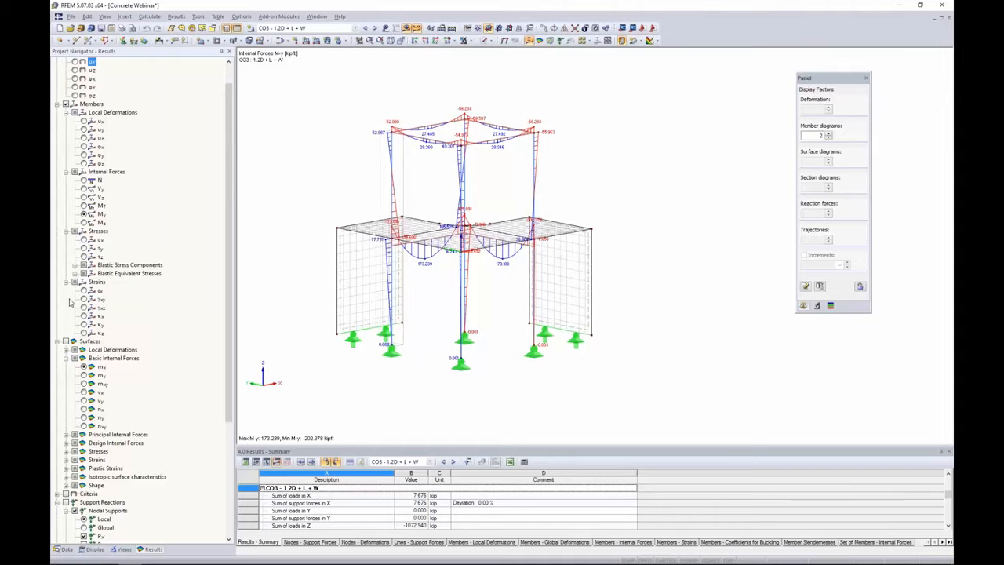
pyautogui.scroll(-6, 100, 319)
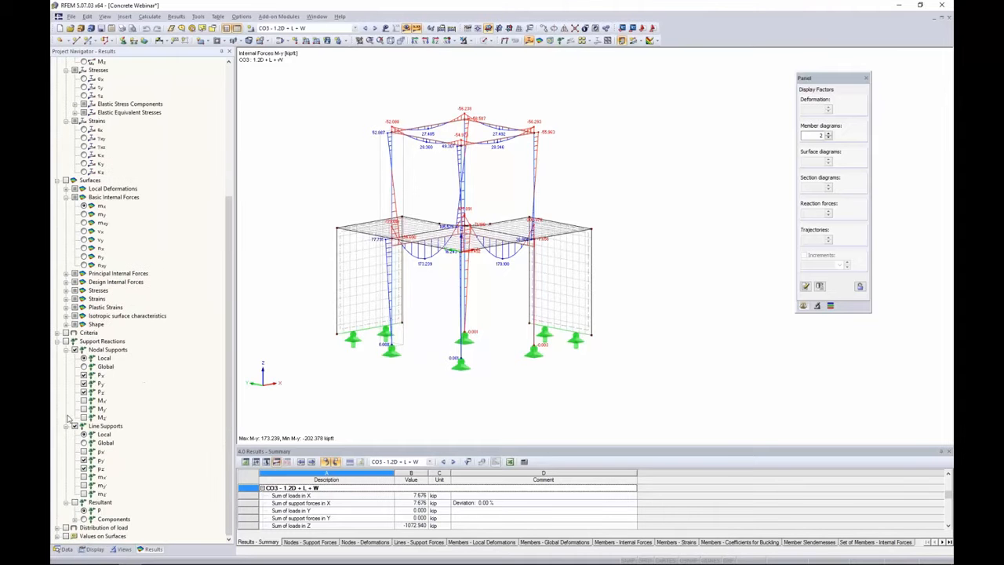
# Step: Hide the member results for CO3, view the nodal and line support reactions on their own, and switch those off too
pyautogui.click(67, 342)
pyautogui.scroll(5, 71, 78)
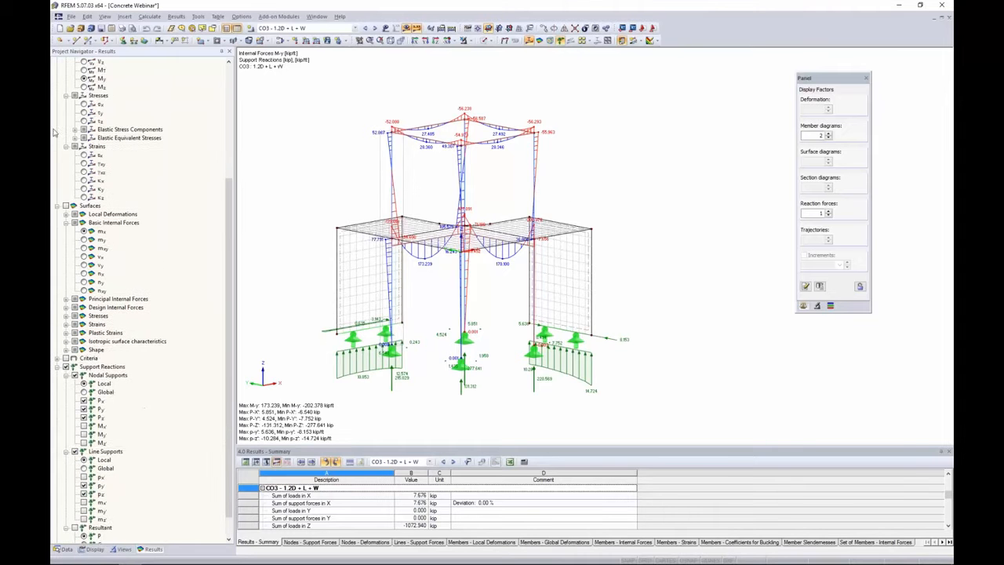
pyautogui.click(67, 70)
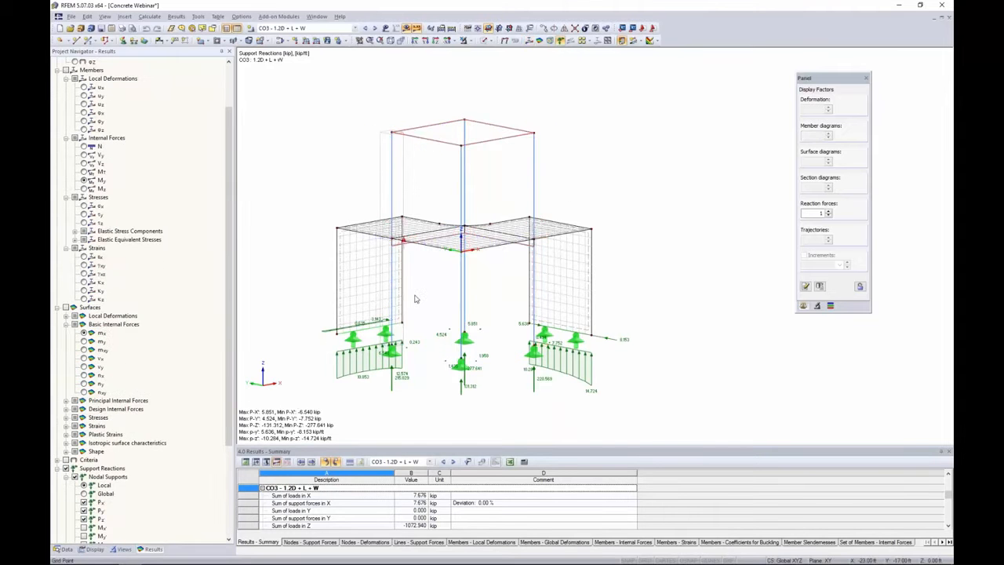
pyautogui.keyDown('ctrl'); pyautogui.moveTo(414, 298); pyautogui.dragTo(459, 288, button='middle'); pyautogui.keyUp('ctrl')
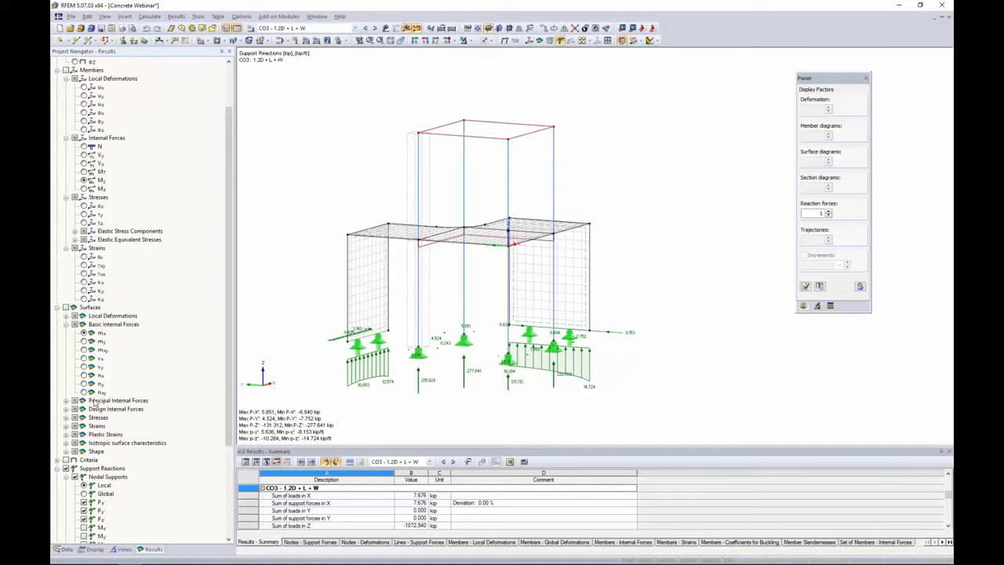
pyautogui.click(67, 469)
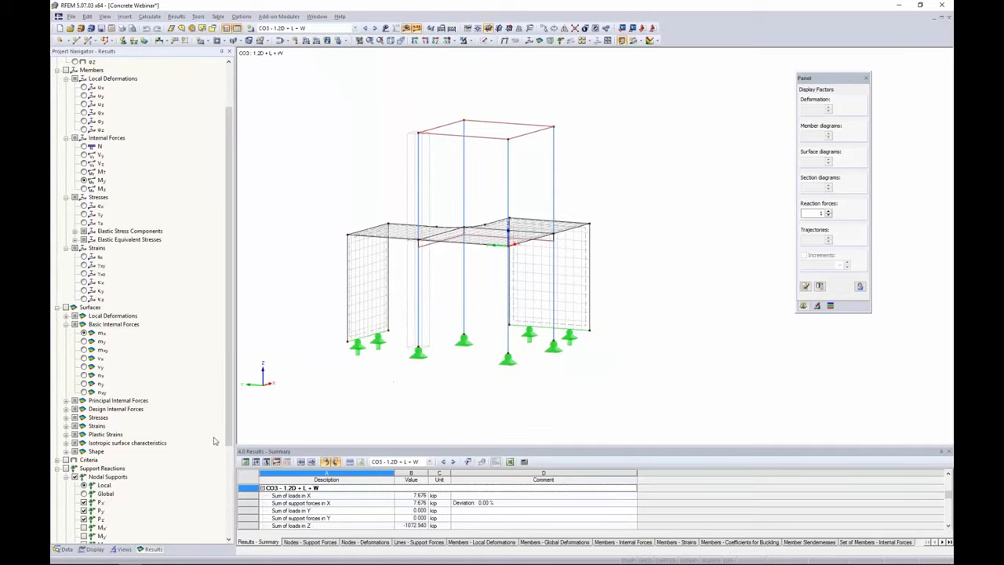
pyautogui.keyDown('ctrl'); pyautogui.moveTo(375, 310); pyautogui.dragTo(387, 303, button='middle'); pyautogui.keyUp('ctrl')
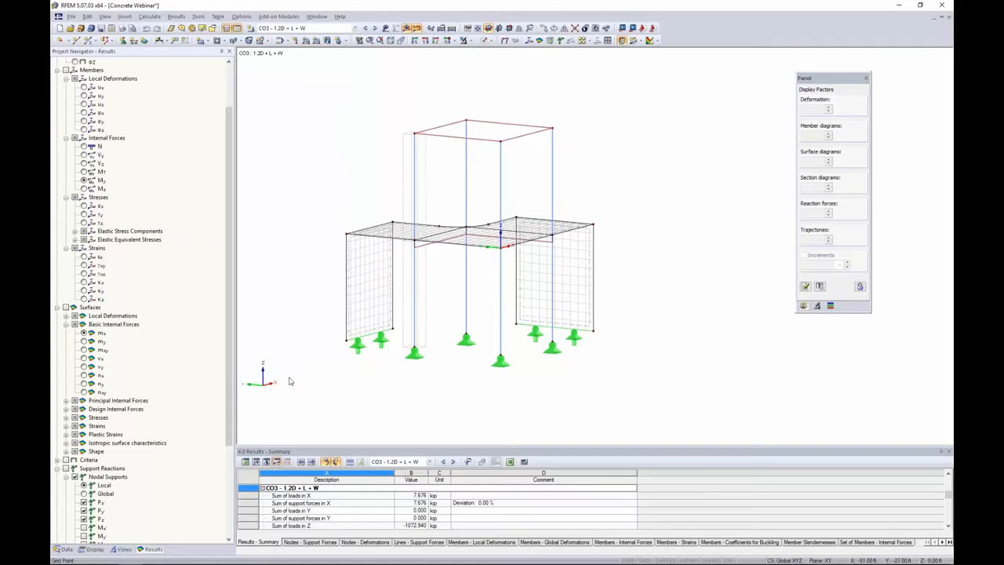
# Step: Look through the concrete design add-on modules and the full list of add-on modules in the model's project data
pyautogui.click(66, 549)
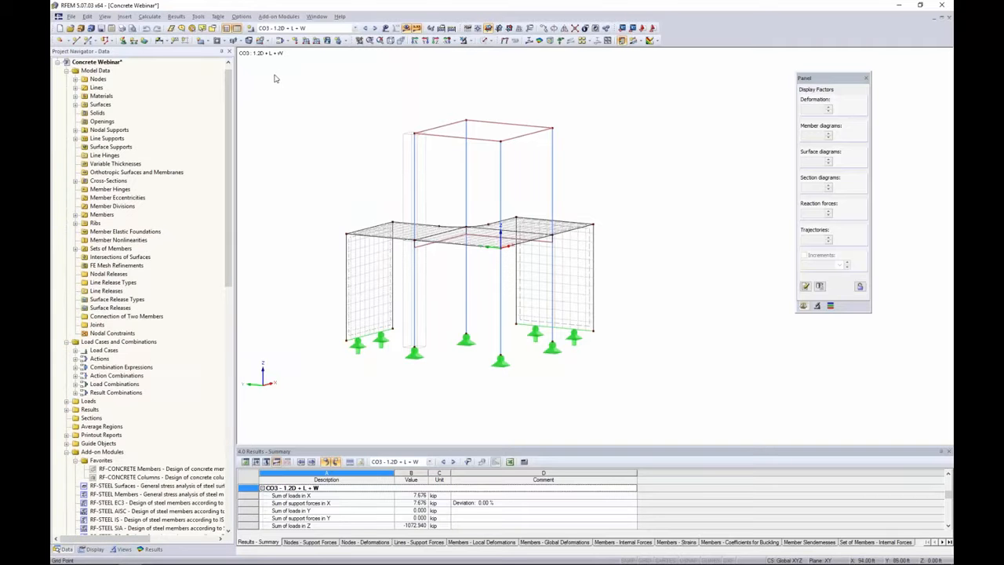
pyautogui.click(283, 17)
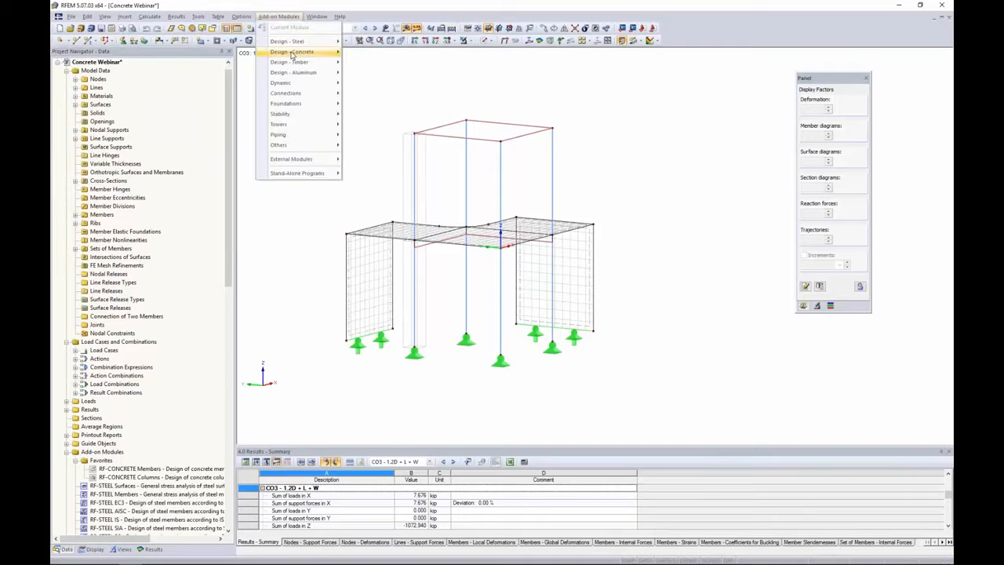
pyautogui.moveTo(292, 54)
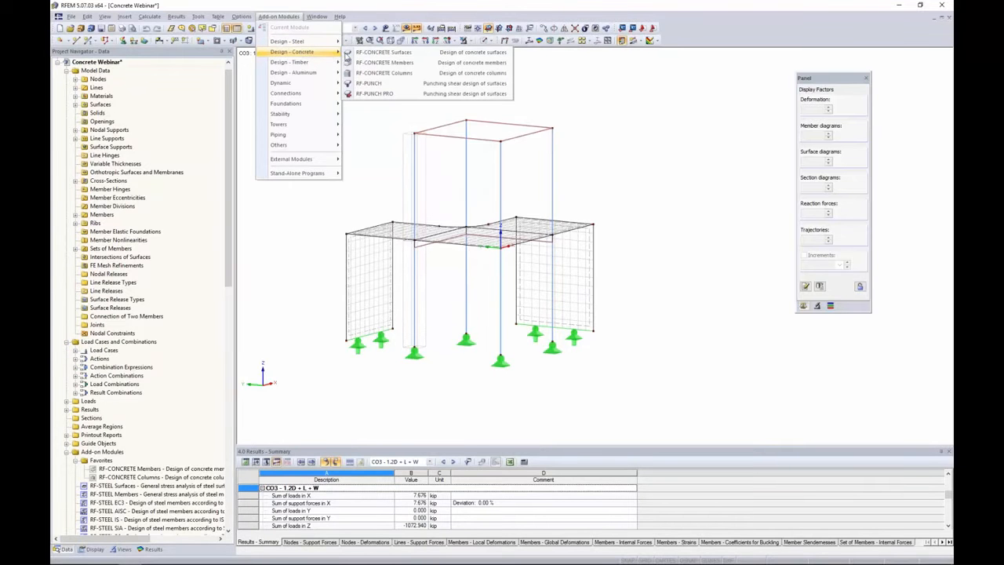
pyautogui.click(288, 274)
pyautogui.scroll(-10, 149, 251)
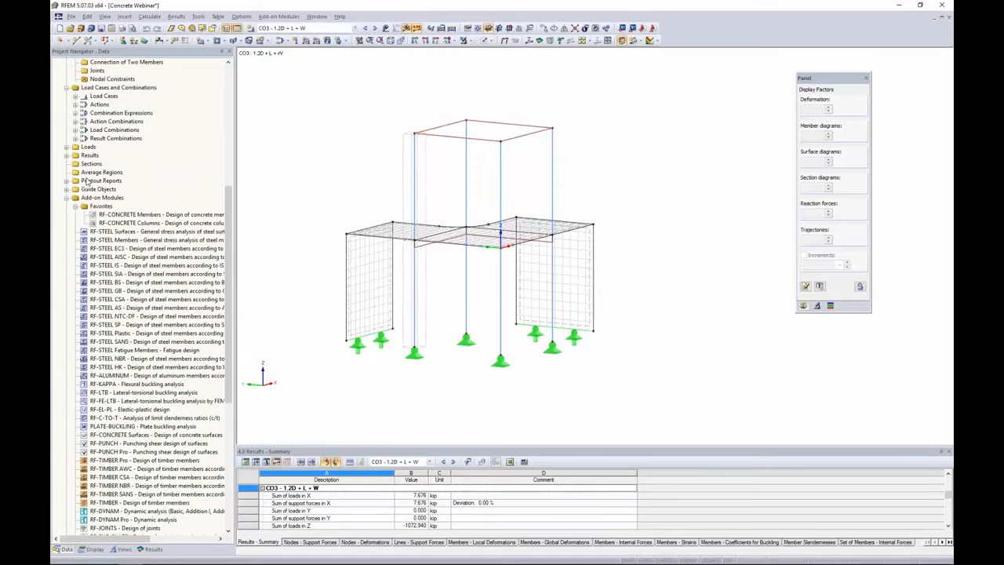
pyautogui.moveTo(67, 549)
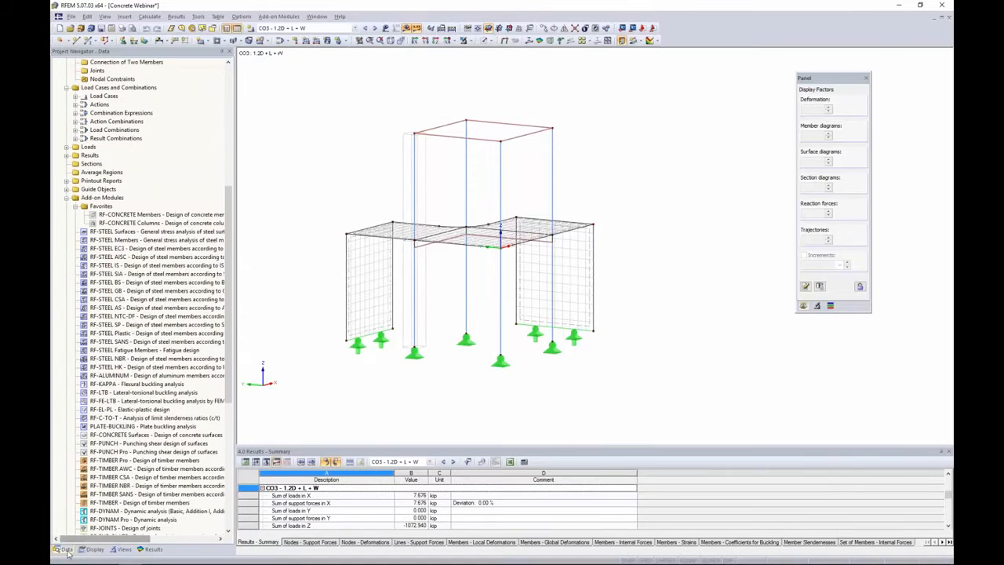
pyautogui.scroll(-9, 197, 300)
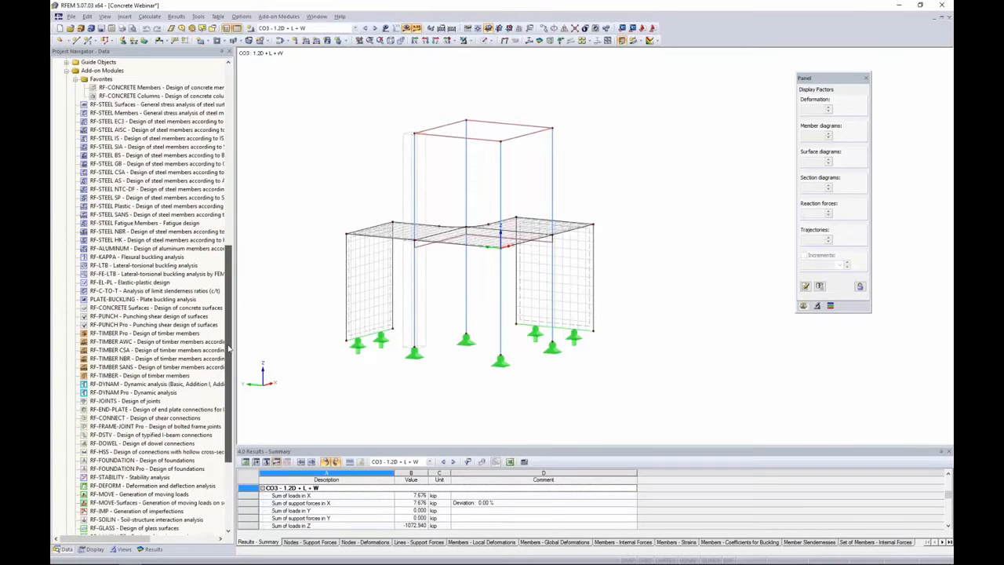
pyautogui.scroll(8, 246, 337)
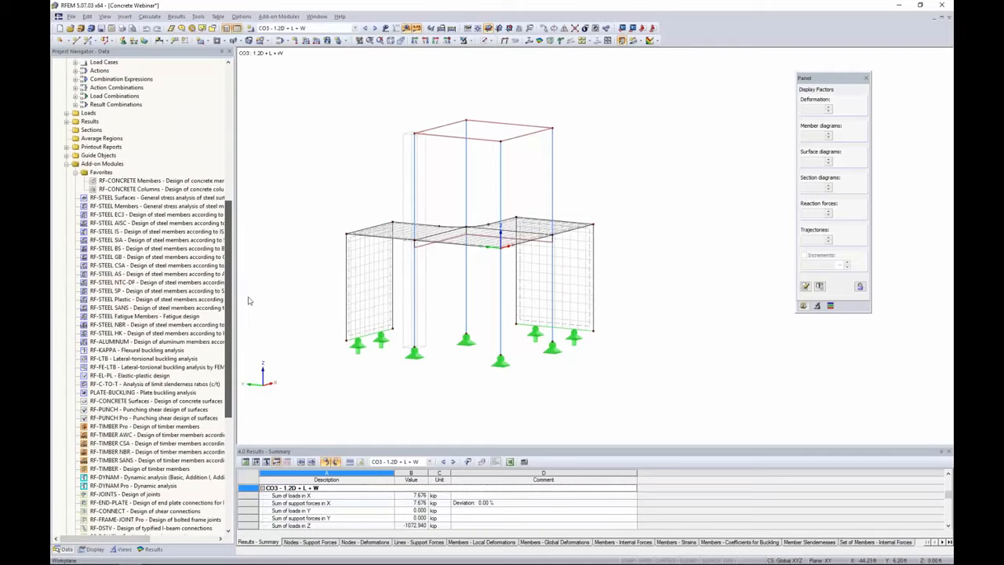
# Step: Start the RF-CONCRETE Members add-on module and choose ACI 318-14 as its design standard
pyautogui.rightClick(178, 183)
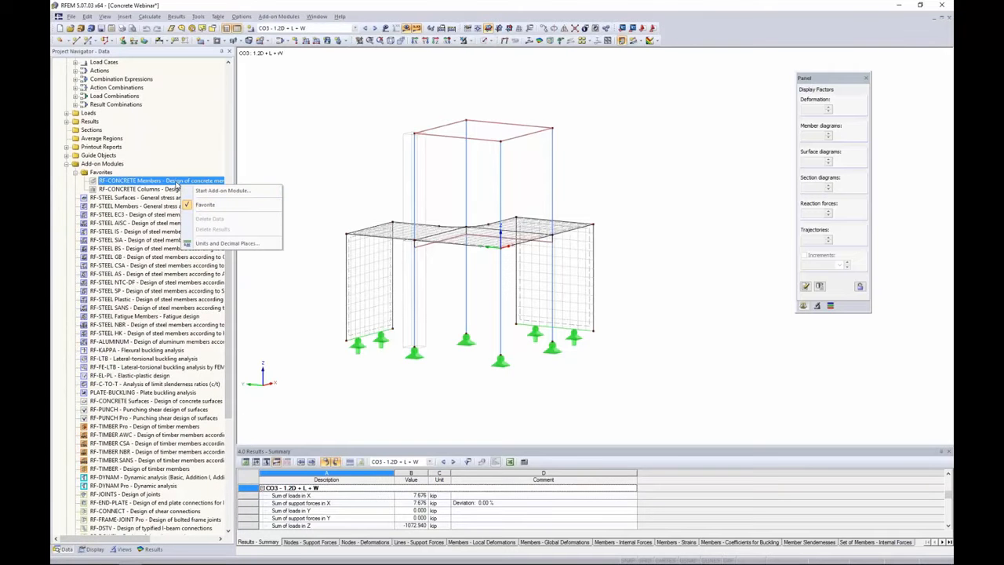
pyautogui.press('Escape')
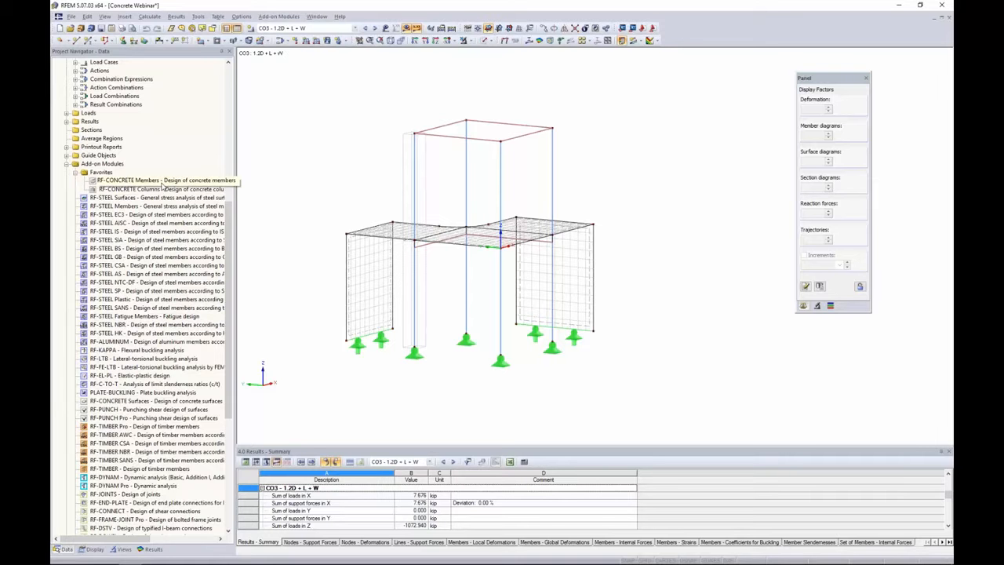
pyautogui.doubleClick(163, 184)
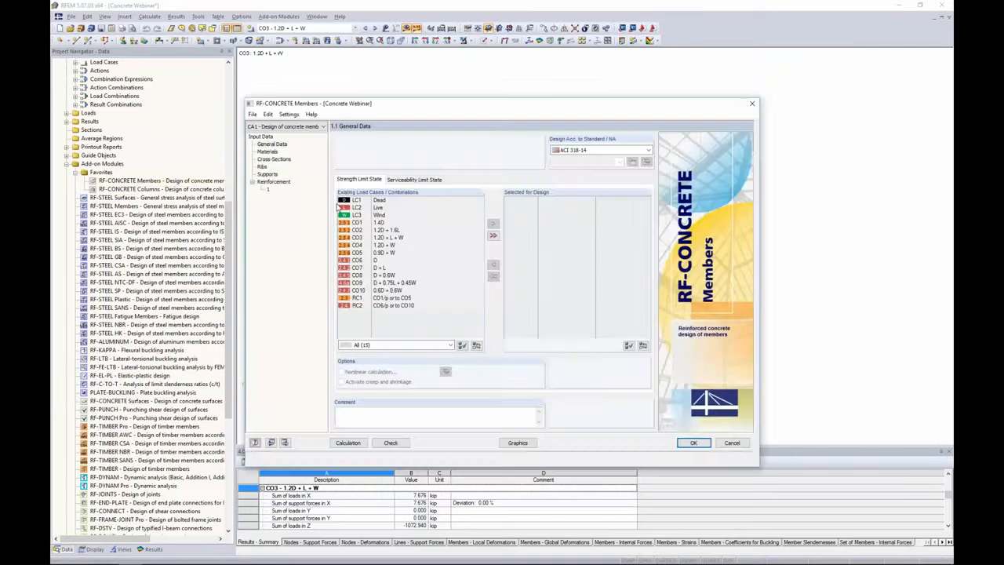
pyautogui.moveTo(401, 107)
pyautogui.mouseDown()
pyautogui.moveTo(434, 101)
pyautogui.moveTo(412, 99)
pyautogui.mouseUp()
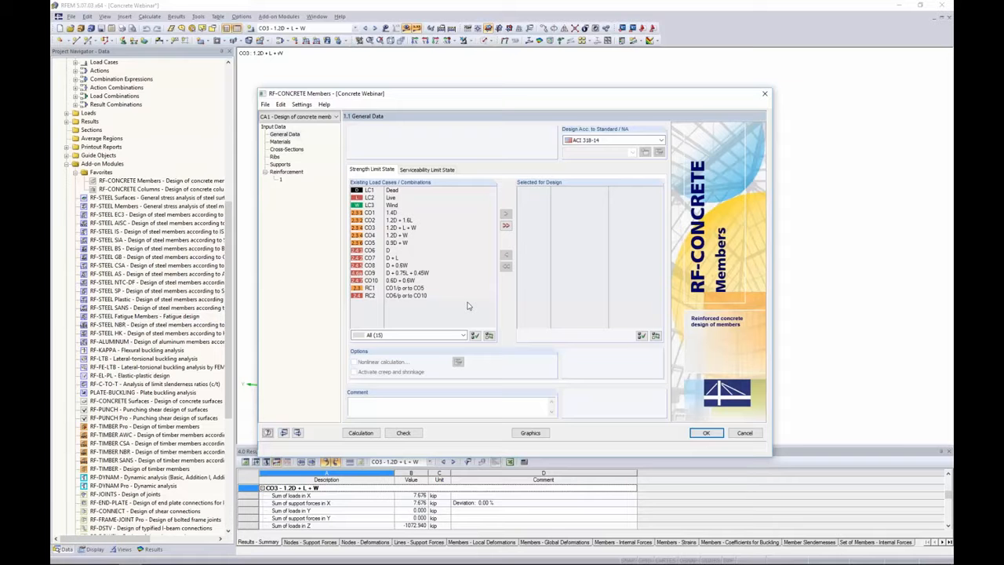
pyautogui.click(590, 141)
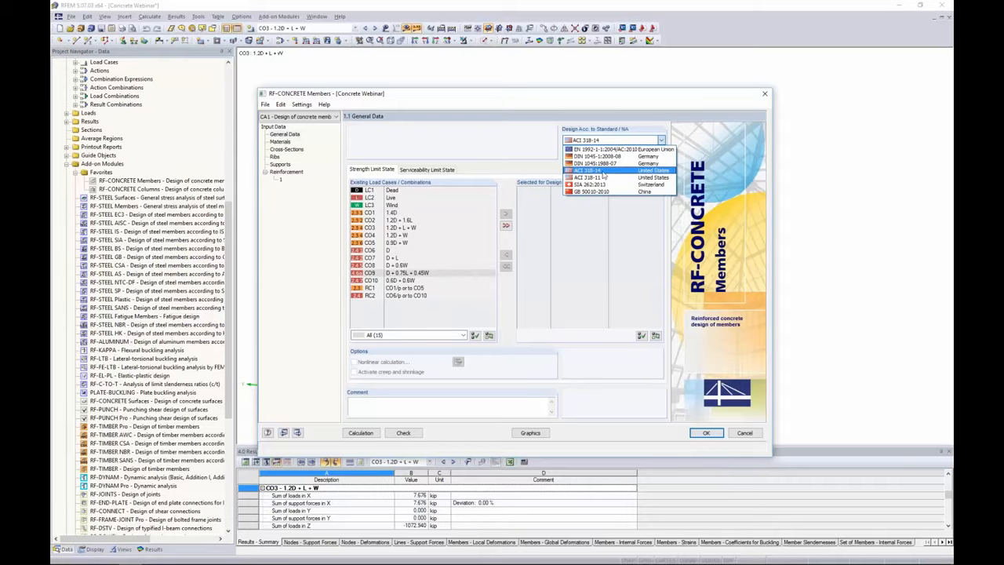
pyautogui.click(602, 171)
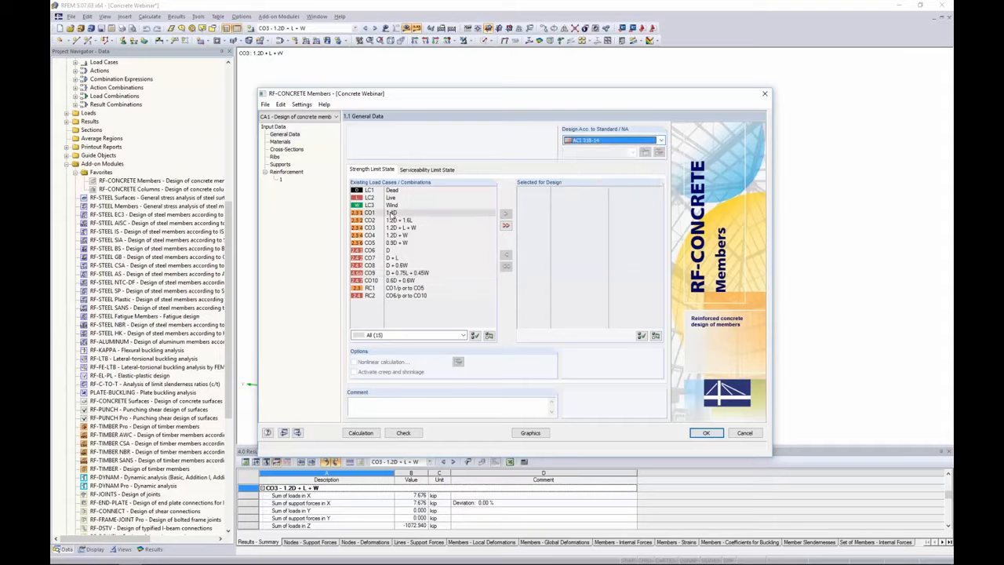
# Step: Select load combinations CO1 to CO5 for the strength limit state design
pyautogui.click(390, 213)
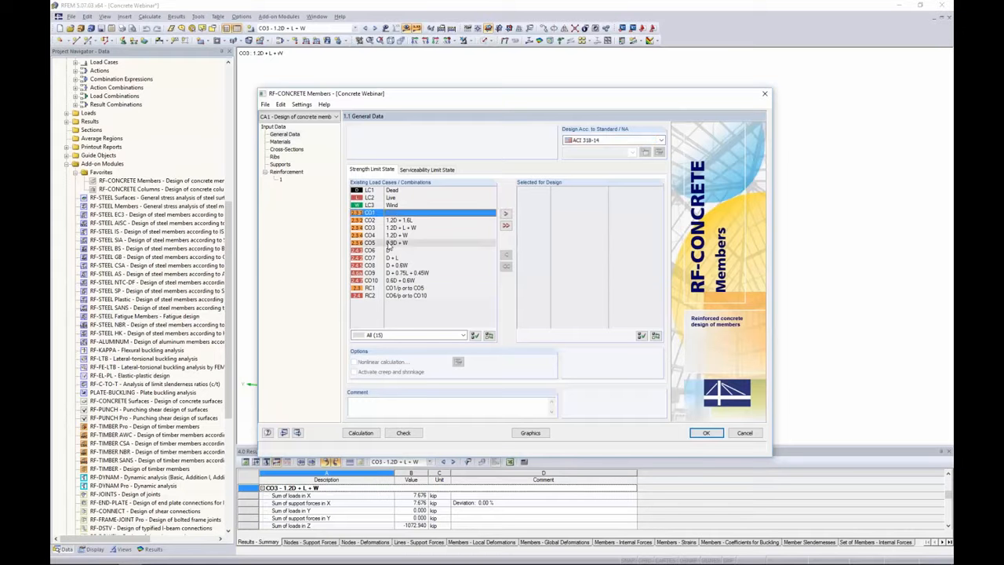
pyautogui.keyDown('shift'); pyautogui.click(389, 243); pyautogui.keyUp('shift')
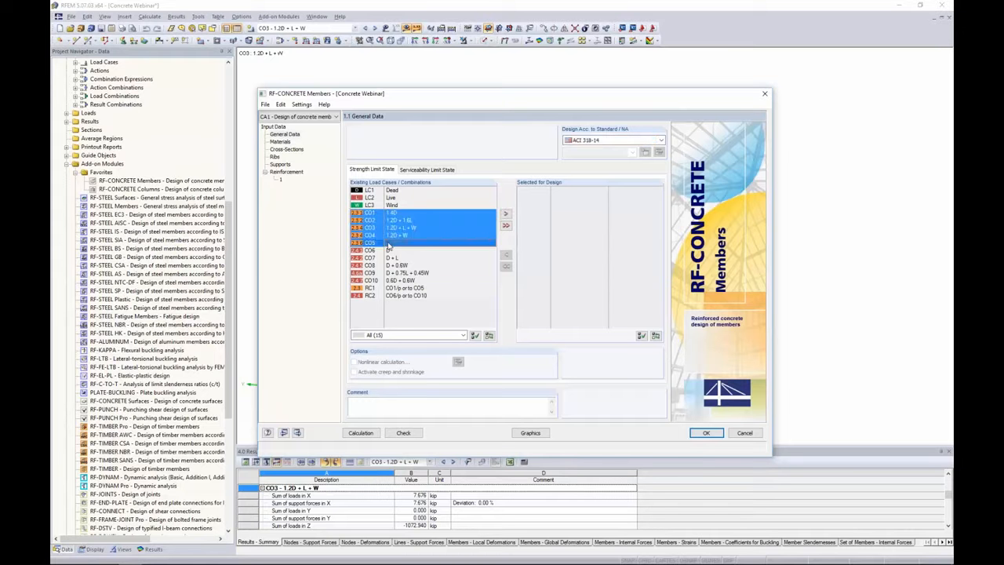
pyautogui.click(505, 214)
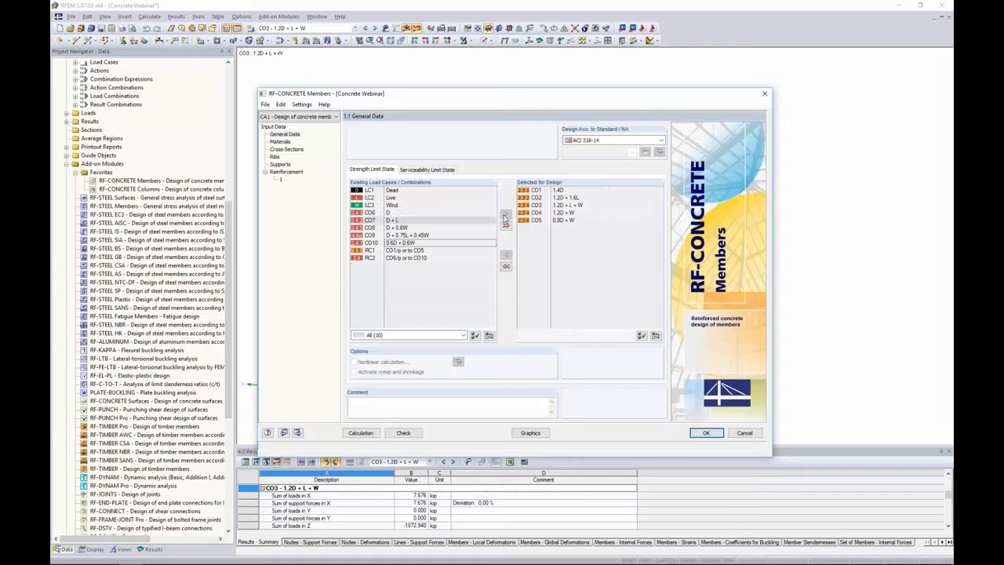
# Step: Select load combinations CO6 to CO10 for the serviceability limit state design
pyautogui.click(427, 169)
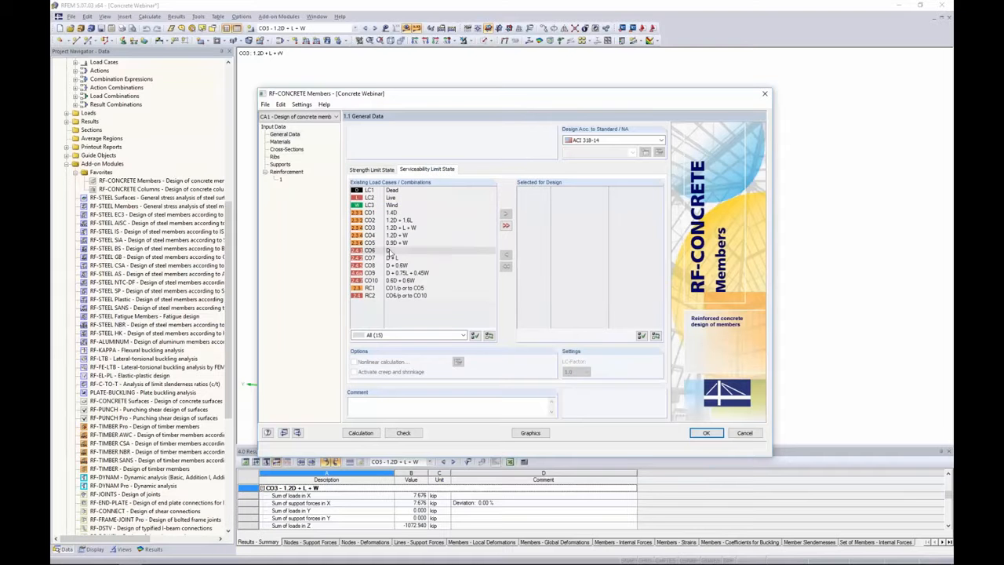
pyautogui.click(392, 250)
pyautogui.keyDown('shift'); pyautogui.click(397, 281); pyautogui.keyUp('shift')
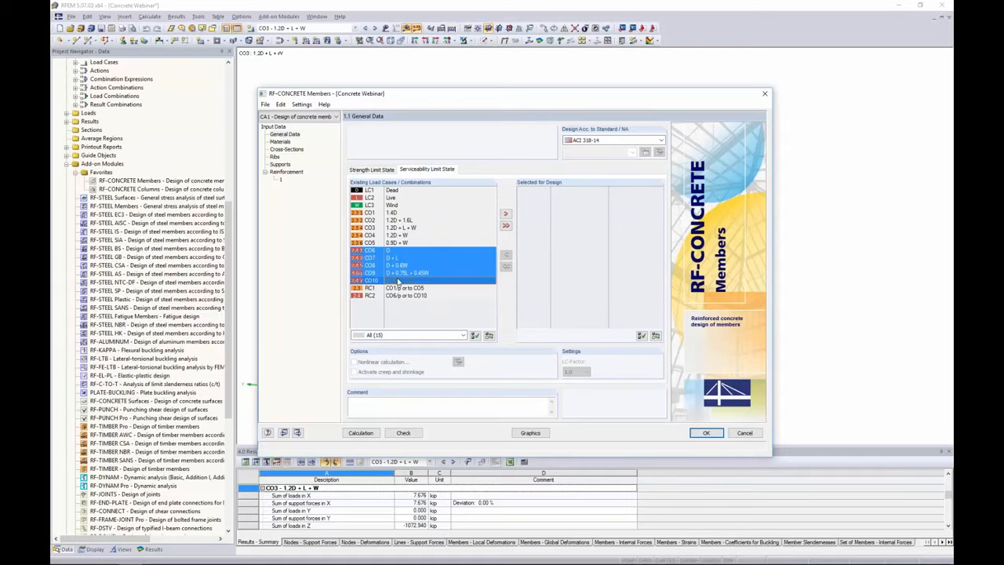
pyautogui.click(506, 213)
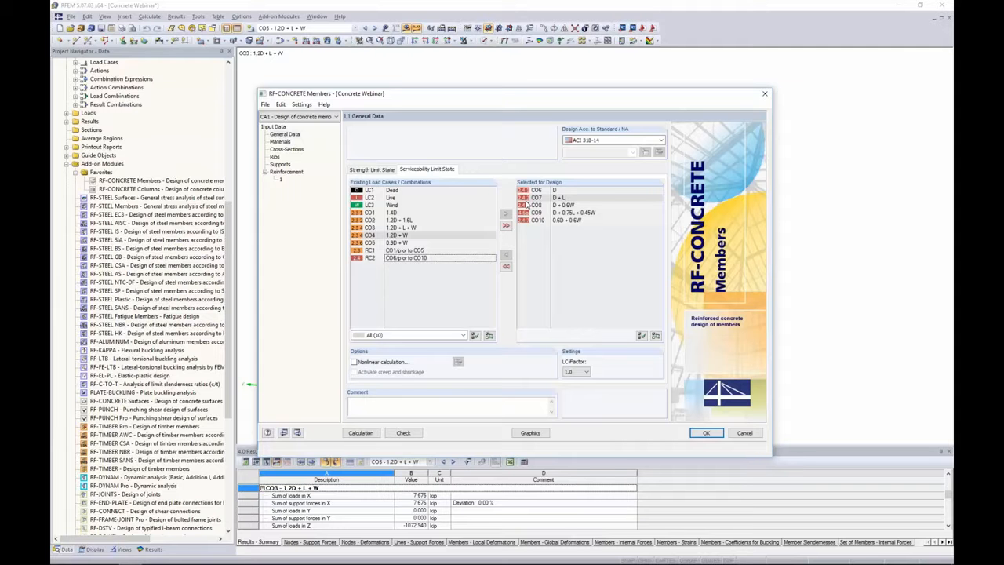
pyautogui.click(526, 205)
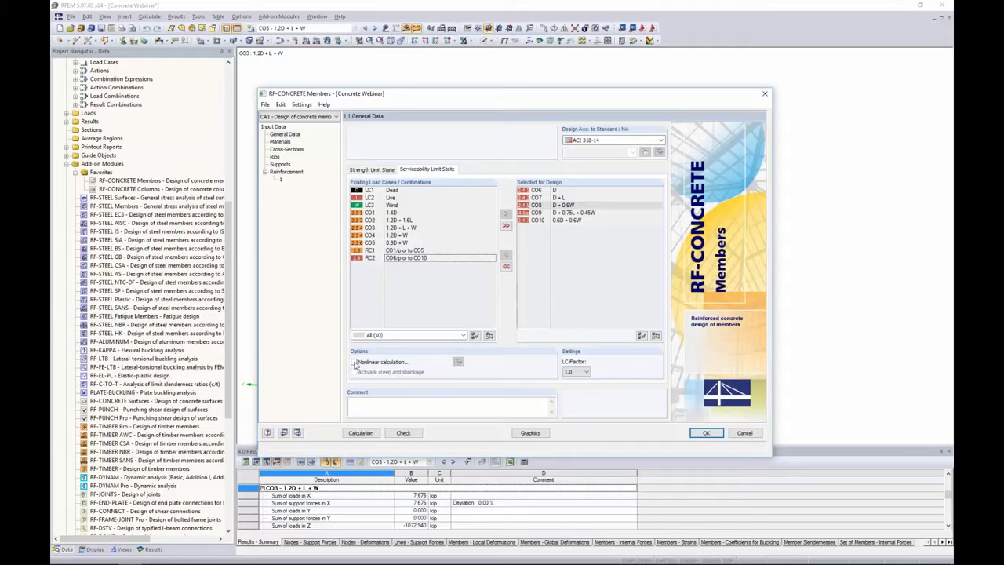
# Step: Try the nonlinear calculation with creep and shrinkage, examine its iteration parameters without changes, and turn the nonlinear calculation back off
pyautogui.click(354, 362)
pyautogui.click(354, 371)
pyautogui.click(458, 362)
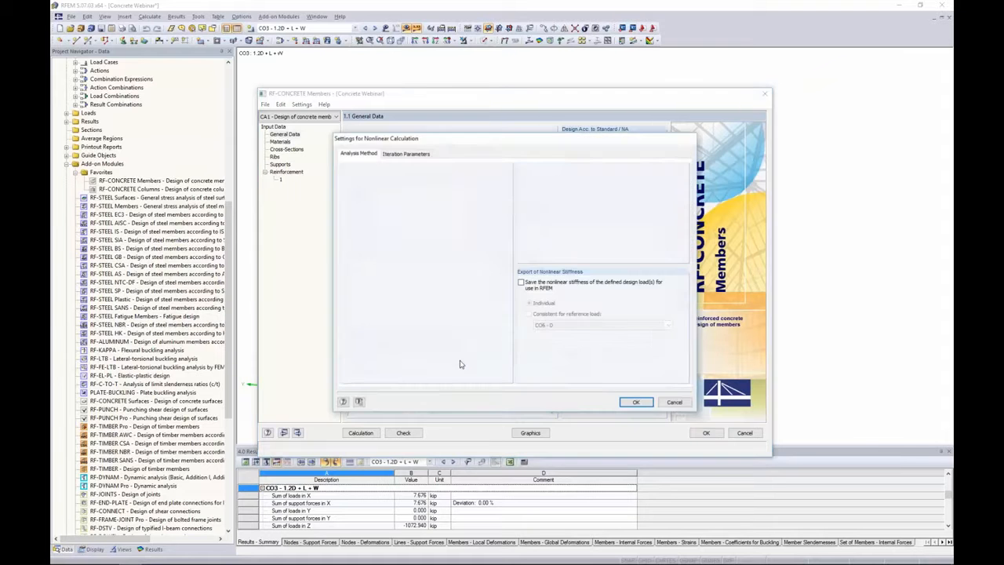
pyautogui.click(413, 157)
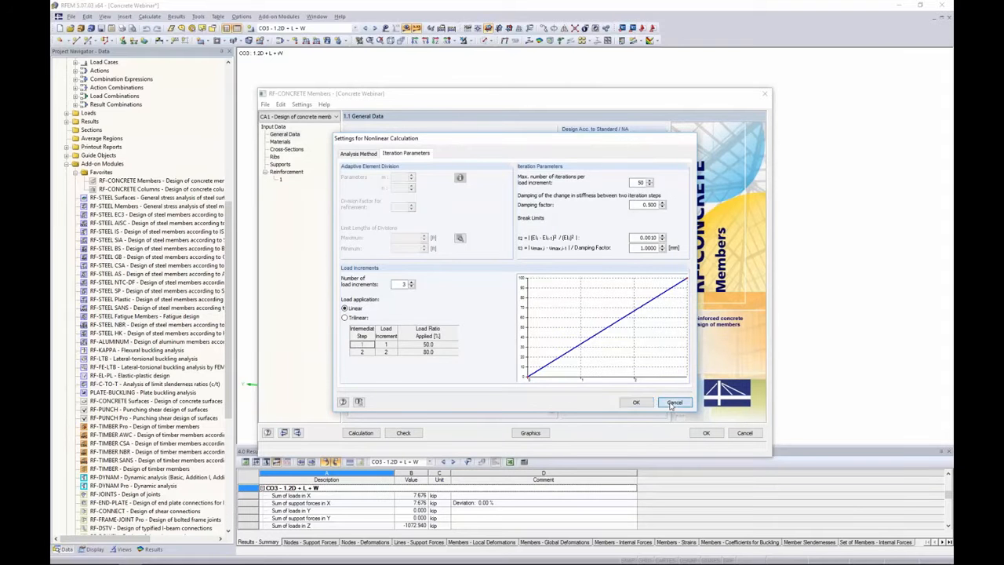
pyautogui.click(673, 402)
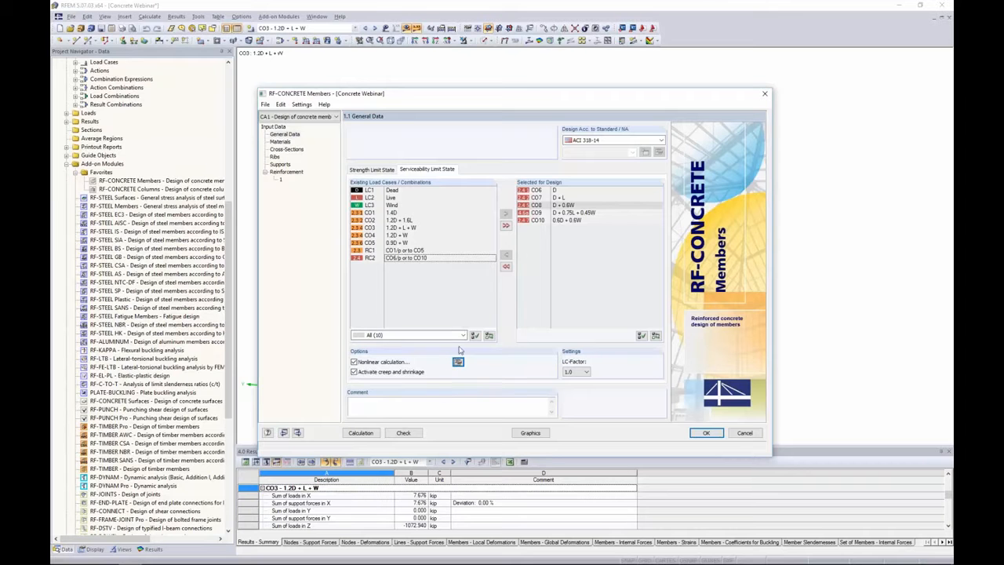
pyautogui.click(353, 362)
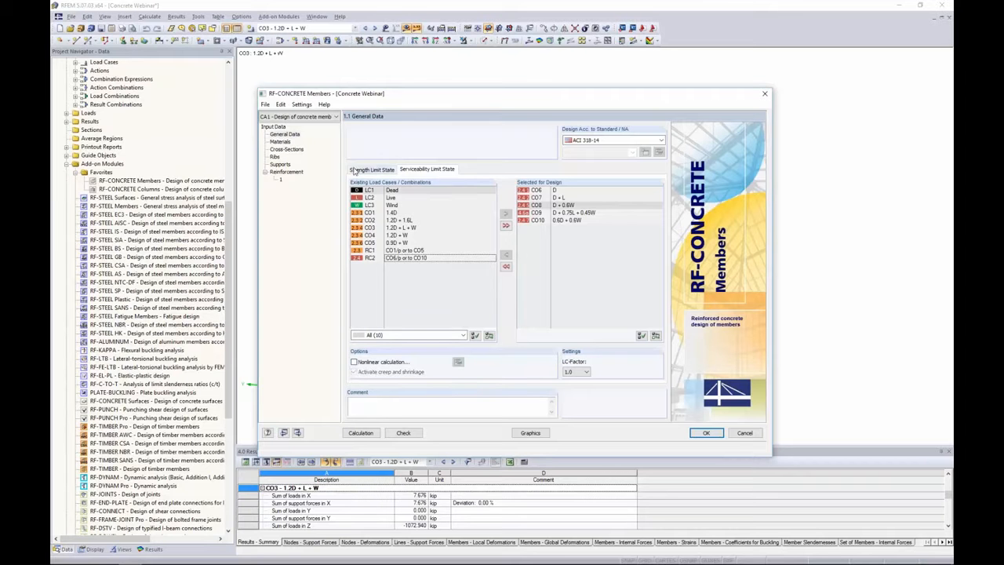
# Step: Review the module's materials and cross-sections, and check in the model which members use the Rectangle 20/20 section
pyautogui.click(353, 171)
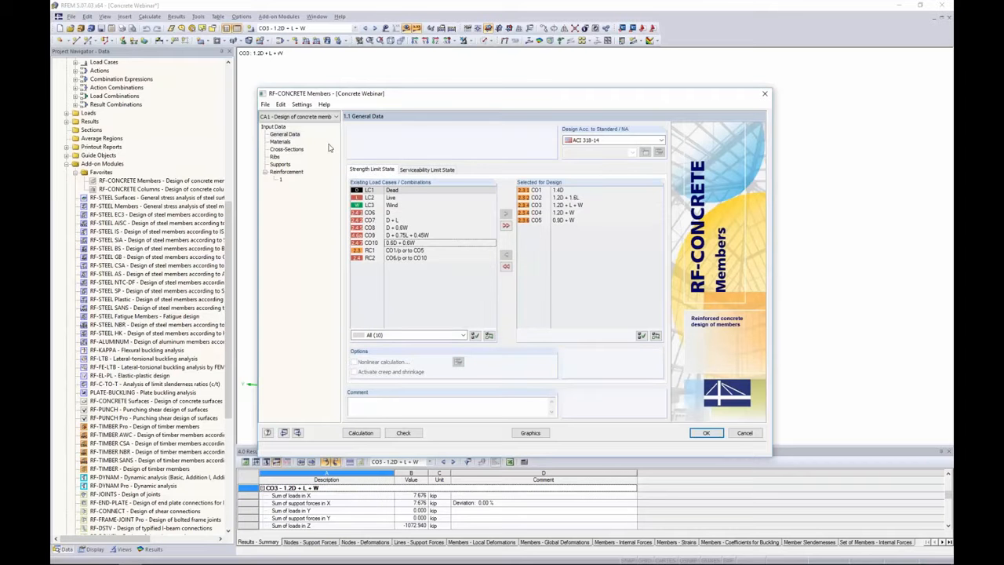
pyautogui.click(280, 142)
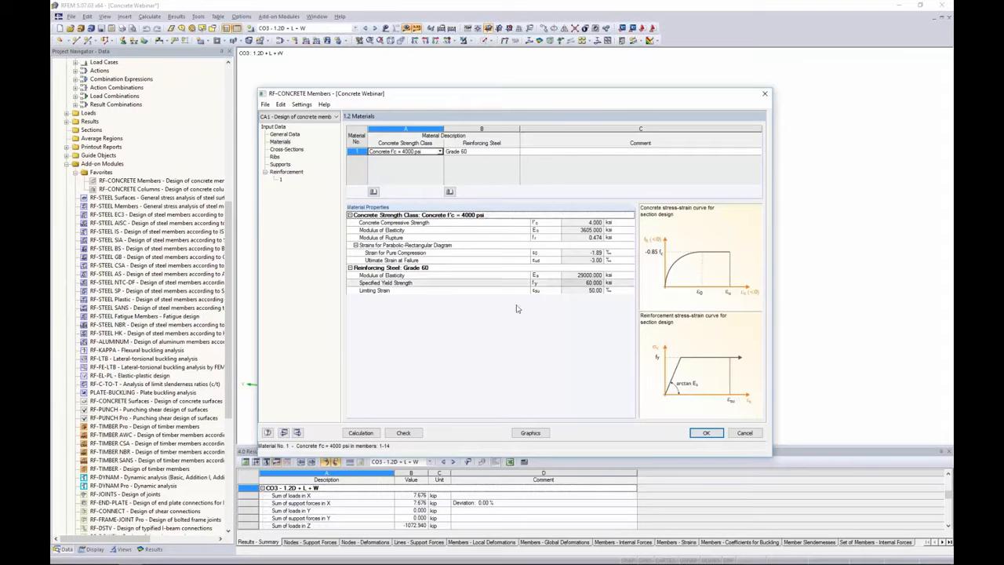
pyautogui.click(291, 152)
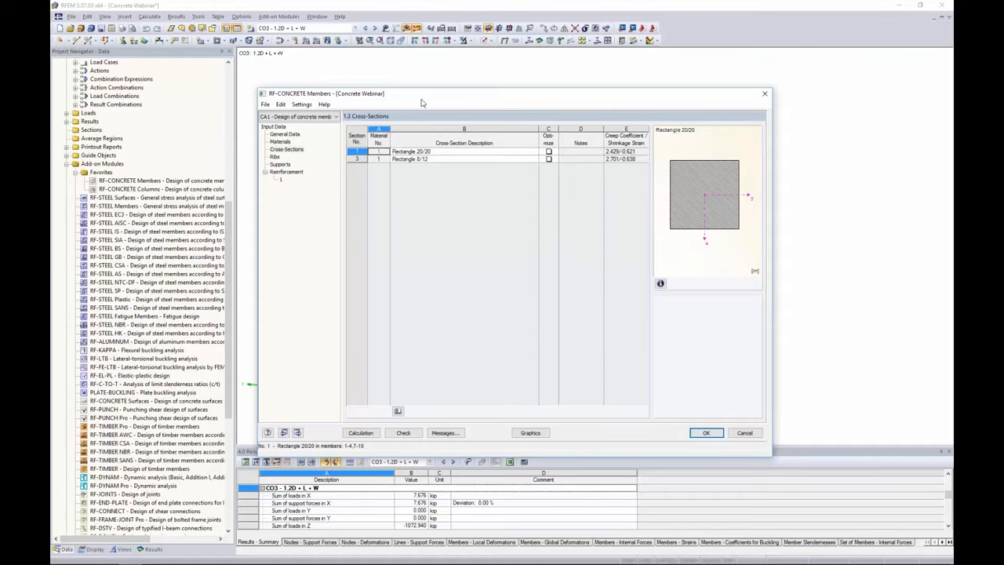
pyautogui.moveTo(422, 94); pyautogui.dragTo(425, 264)
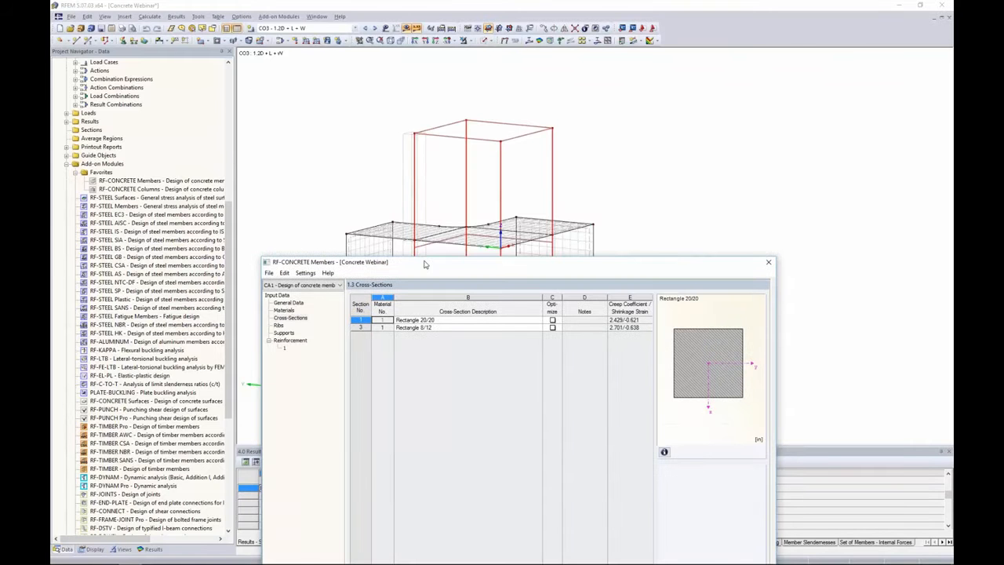
pyautogui.moveTo(686, 268); pyautogui.dragTo(672, 115)
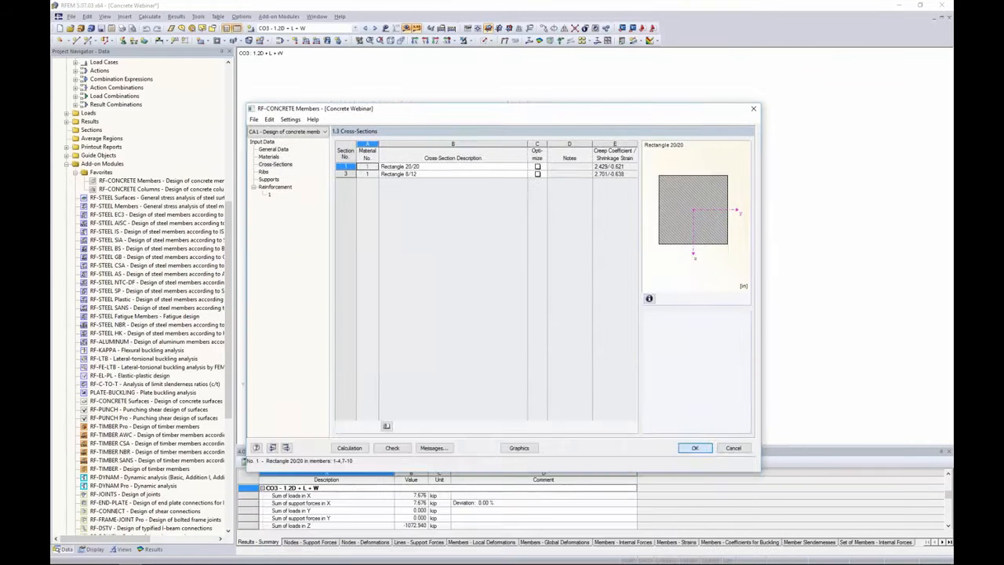
# Step: Close the concrete member design module, keeping its input, and show the model in solid transparent display
pyautogui.click(695, 448)
pyautogui.click(487, 40)
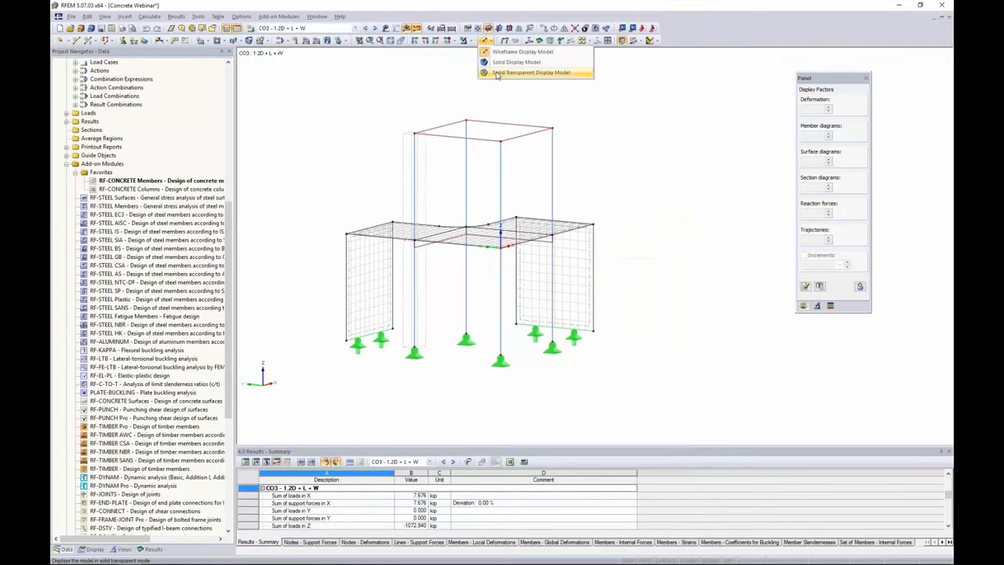
pyautogui.click(496, 73)
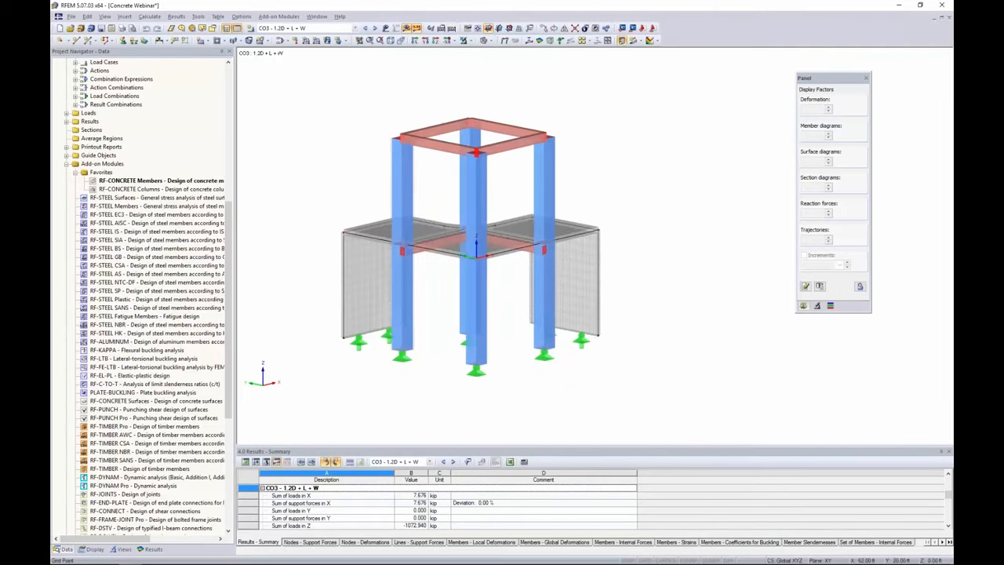
# Step: Reopen RF-CONCRETE Members and check in the model which members use the Rectangle 20/20 and Rectangle 8/12 cross-sections
pyautogui.doubleClick(162, 183)
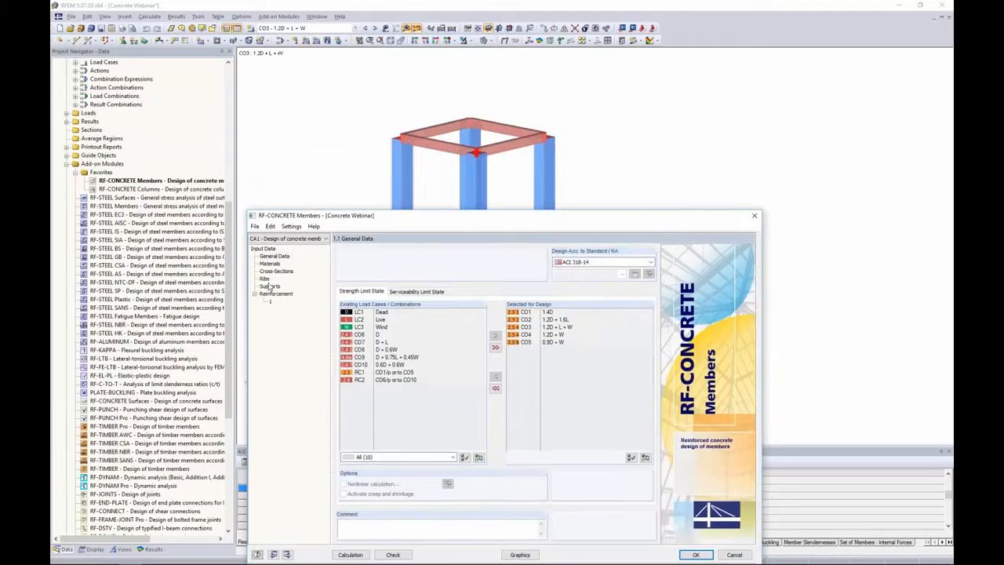
pyautogui.click(273, 271)
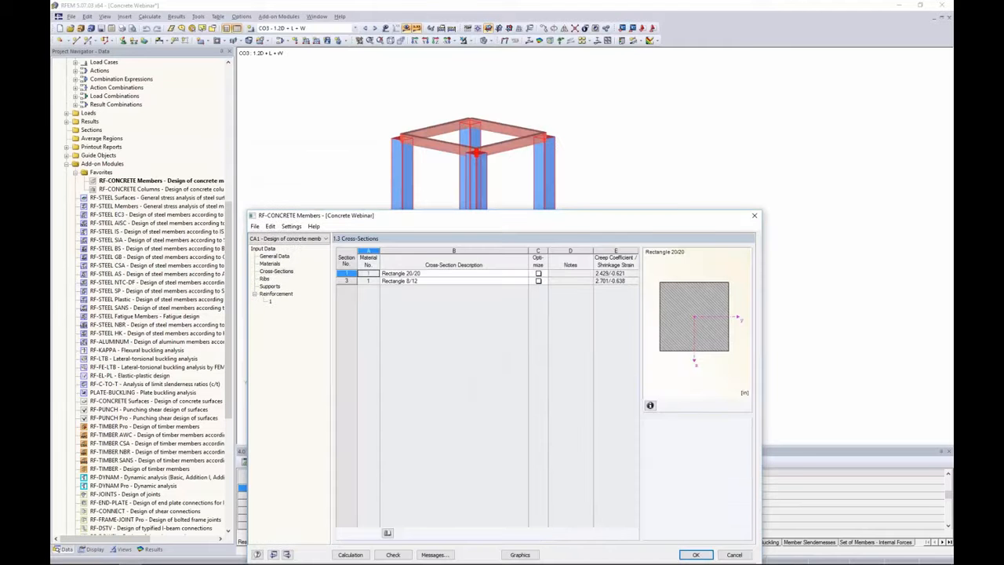
pyautogui.click(397, 273)
pyautogui.click(398, 281)
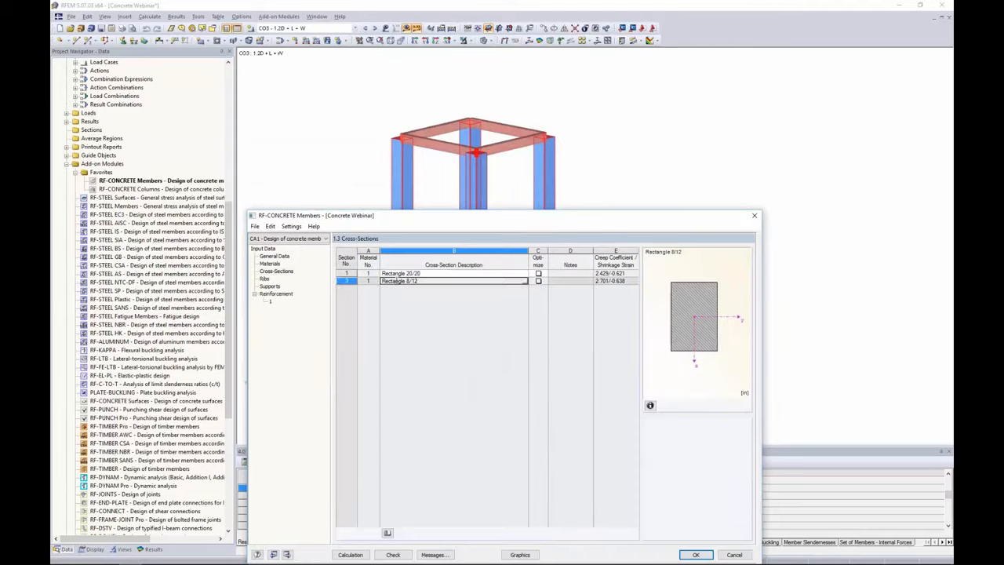
pyautogui.moveTo(405, 226); pyautogui.dragTo(405, 289)
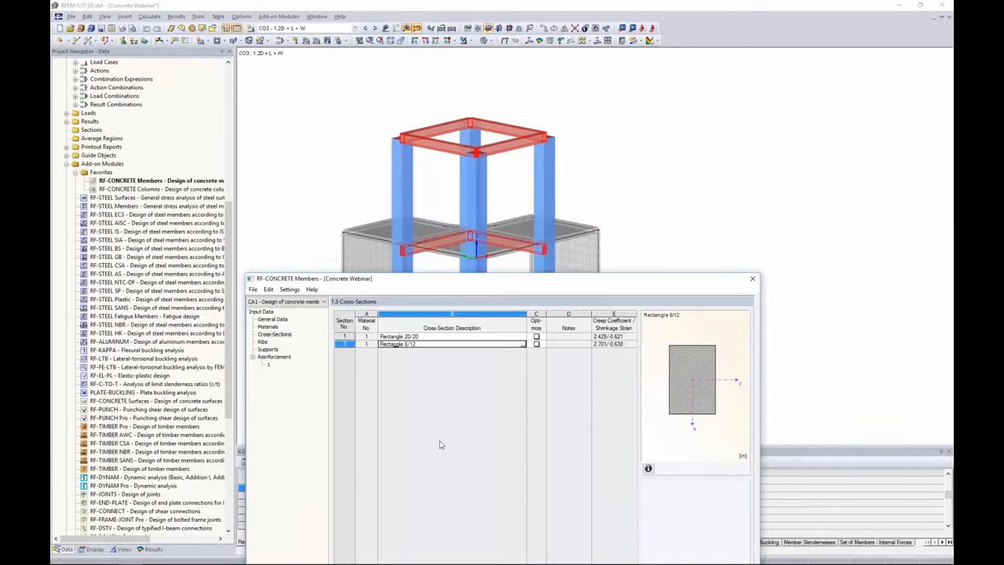
pyautogui.click(440, 335)
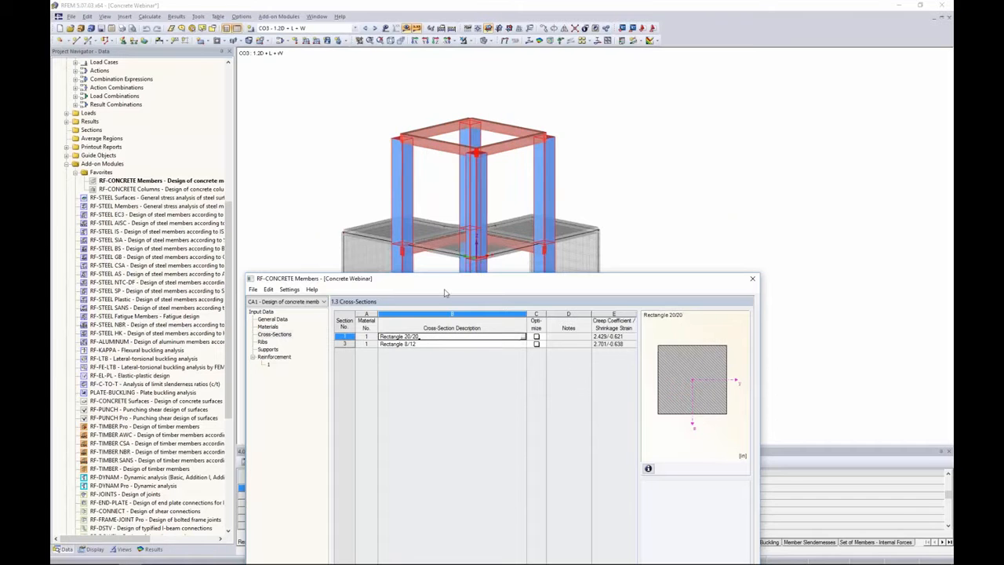
pyautogui.moveTo(443, 287); pyautogui.dragTo(467, 127)
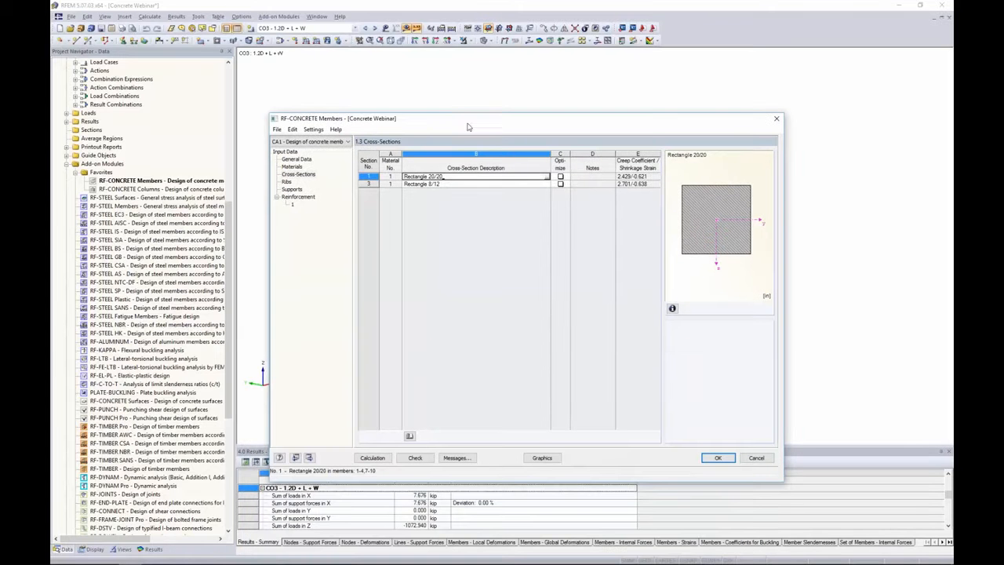
# Step: Try optimizing the width b and height h of the Rectangle 20/20 section, and discard the optimization settings
pyautogui.click(560, 178)
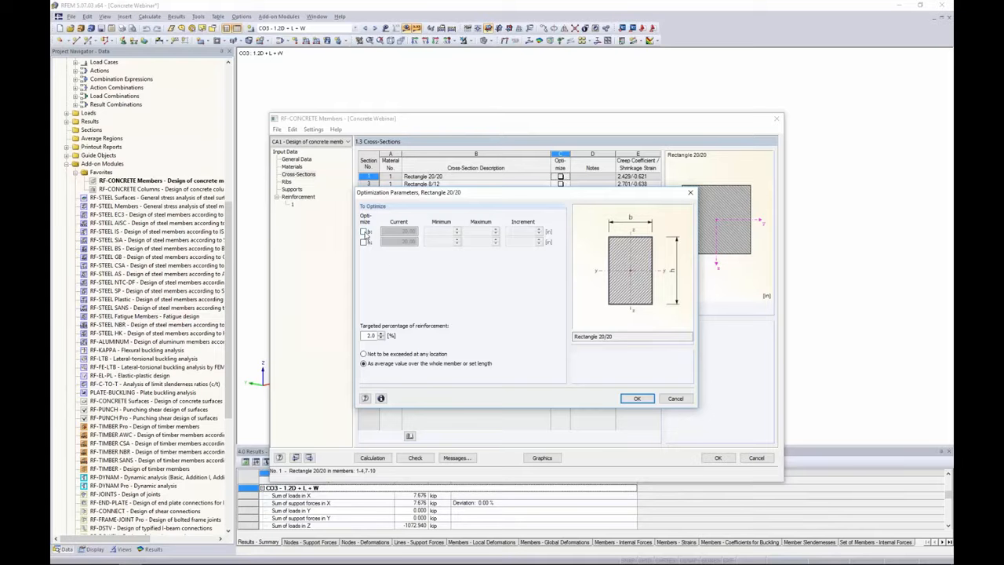
pyautogui.click(364, 232)
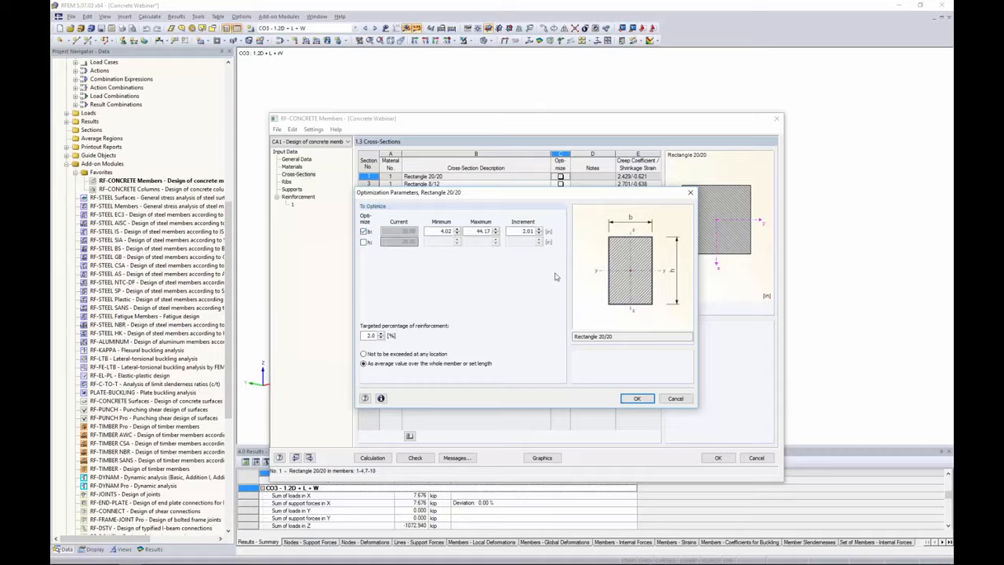
pyautogui.click(363, 242)
pyautogui.click(363, 243)
pyautogui.click(363, 232)
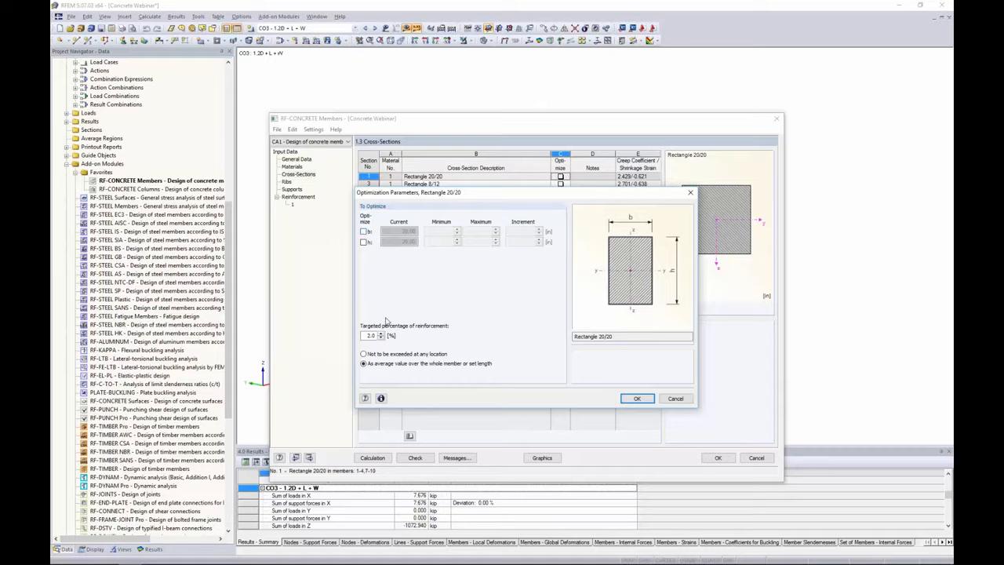
pyautogui.click(673, 398)
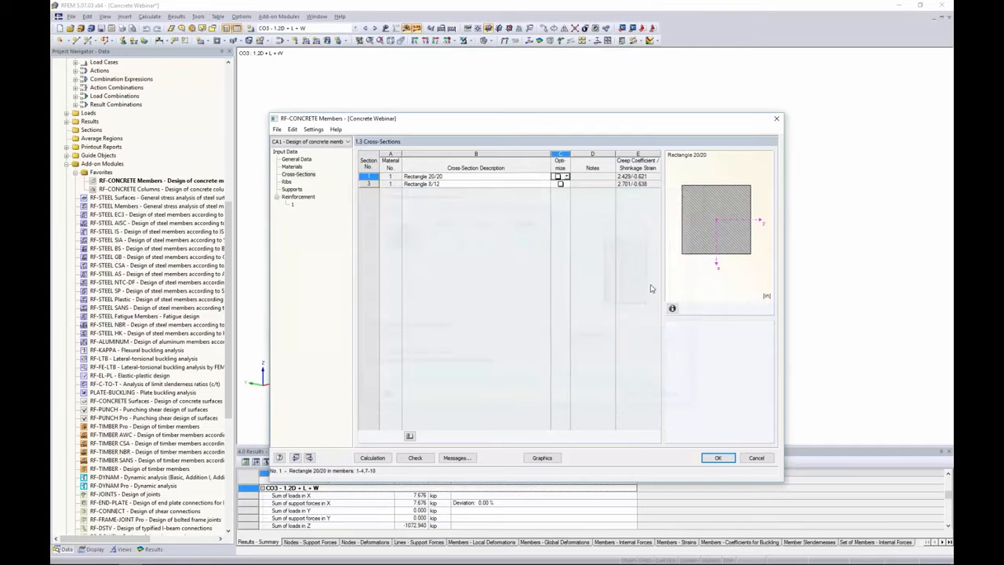
# Step: Review the strength and serviceability limit state load combinations and calculation options in the general data
pyautogui.click(296, 158)
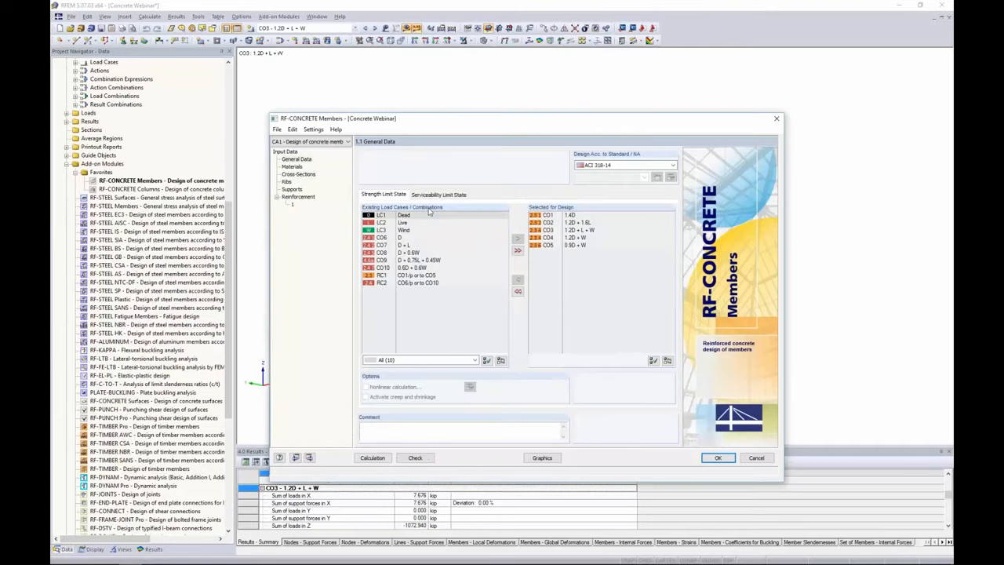
pyautogui.click(436, 193)
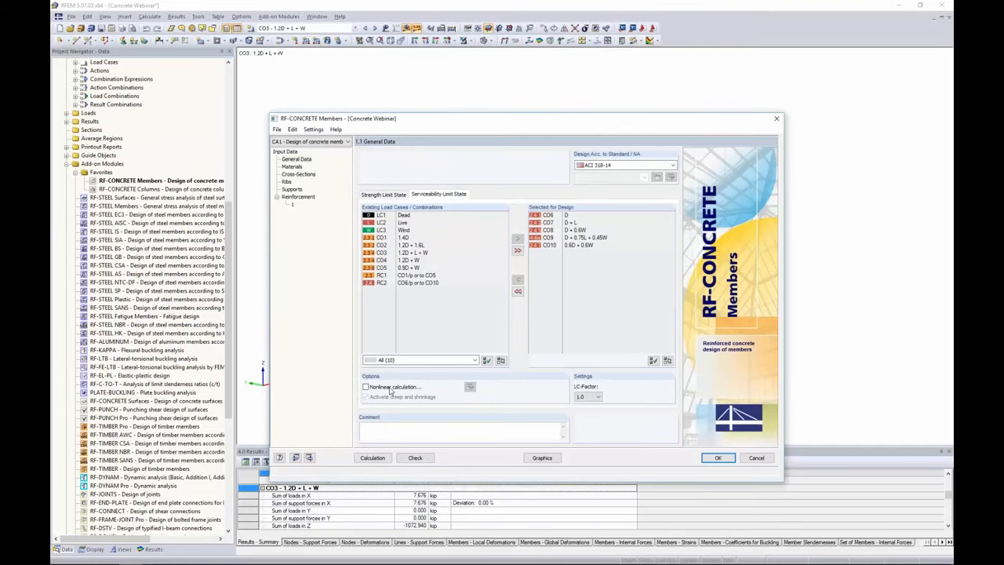
pyautogui.click(312, 174)
# Step: Examine the ribs' effective widths for members 5 and 6, and check where these members lie in the model
pyautogui.click(287, 182)
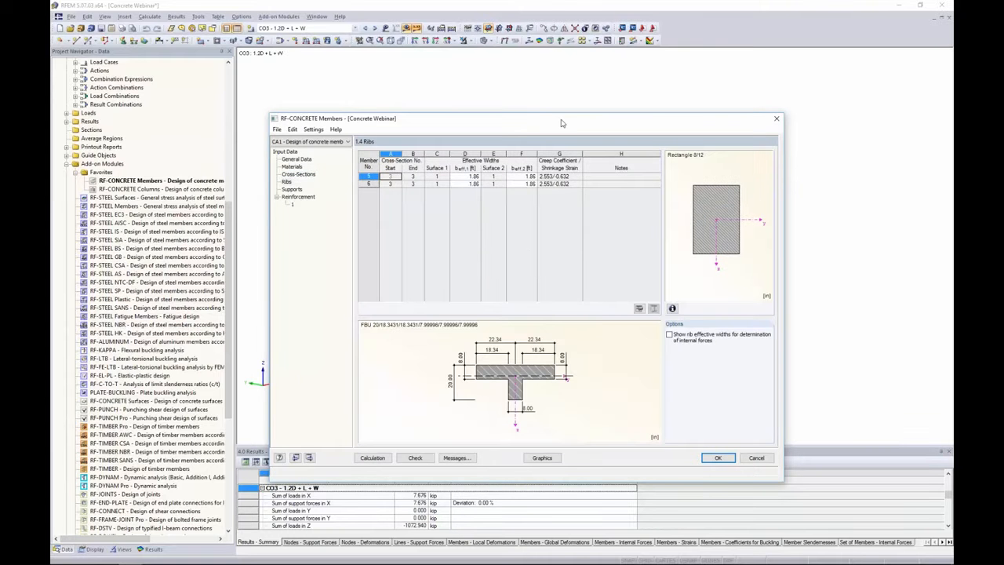
pyautogui.moveTo(564, 120); pyautogui.dragTo(565, 294)
pyautogui.click(392, 358)
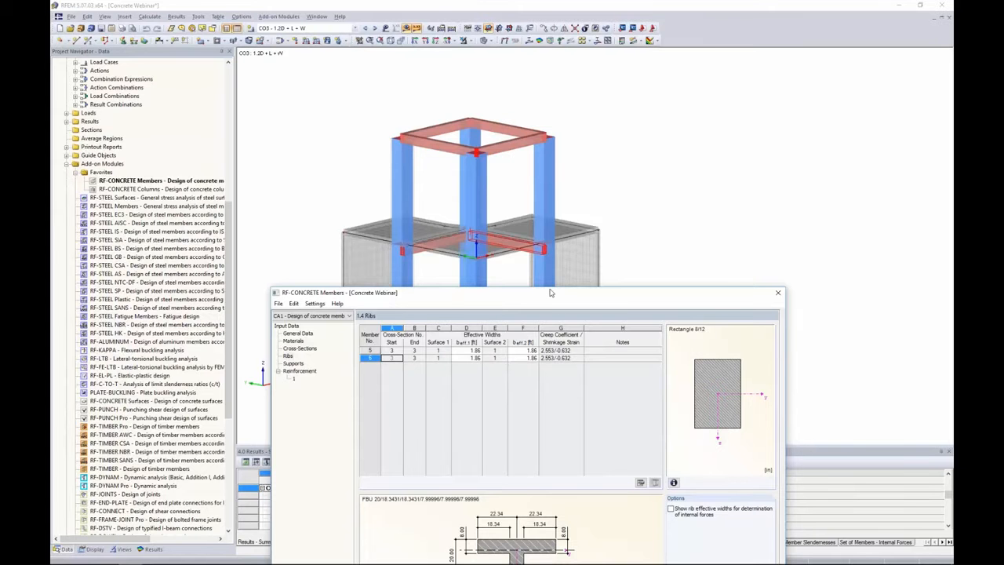
pyautogui.moveTo(554, 291); pyautogui.dragTo(546, 125)
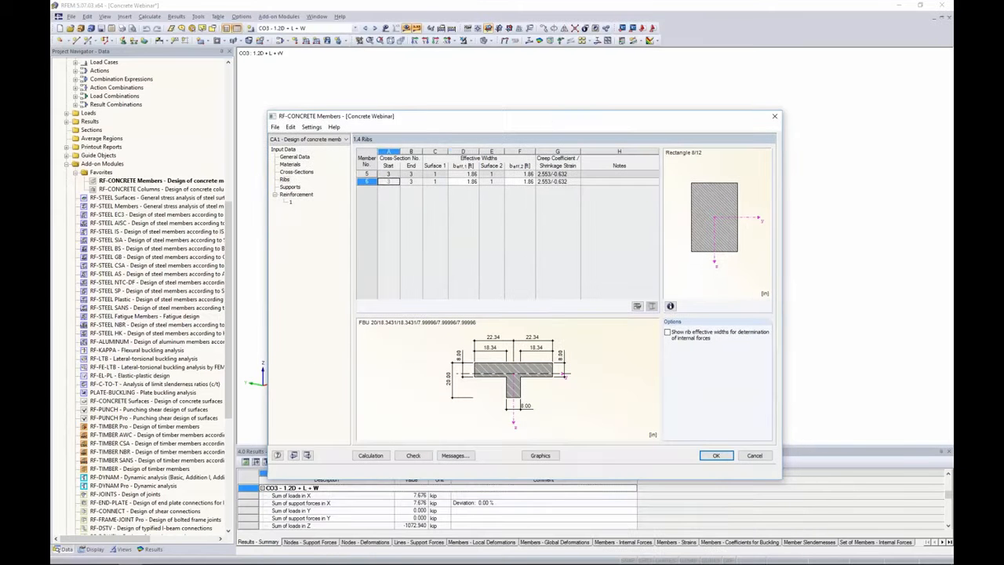
pyautogui.click(469, 173)
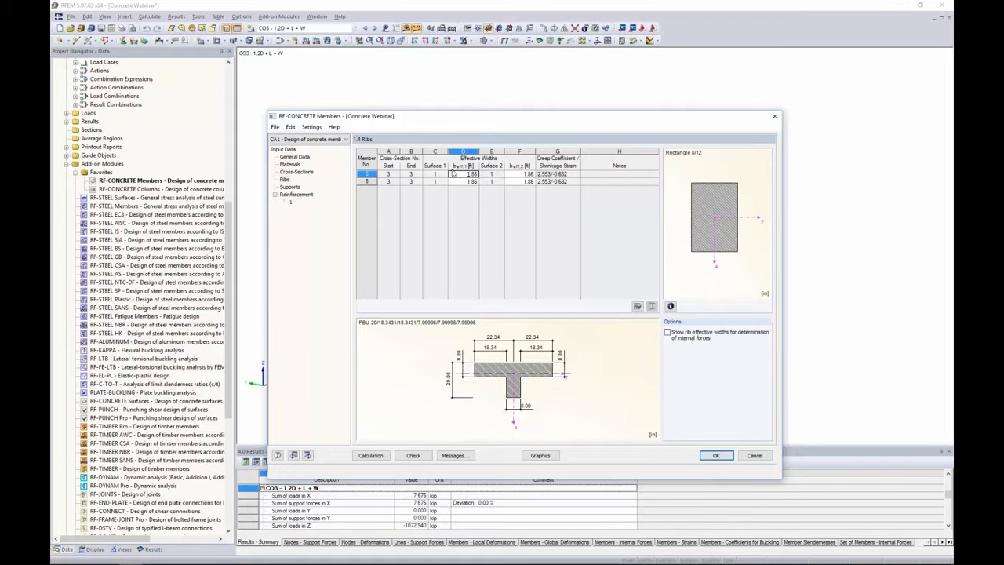
# Step: Add member design supports at the four corner nodes of the top beams, nodes 19 and 21-23, by picking them in the model
pyautogui.click(291, 188)
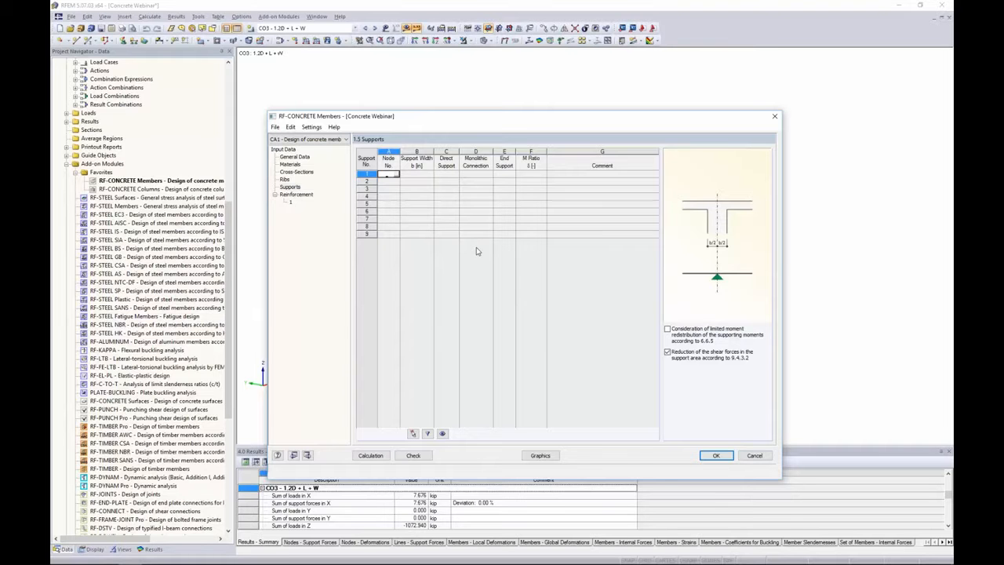
pyautogui.moveTo(472, 117); pyautogui.dragTo(473, 271)
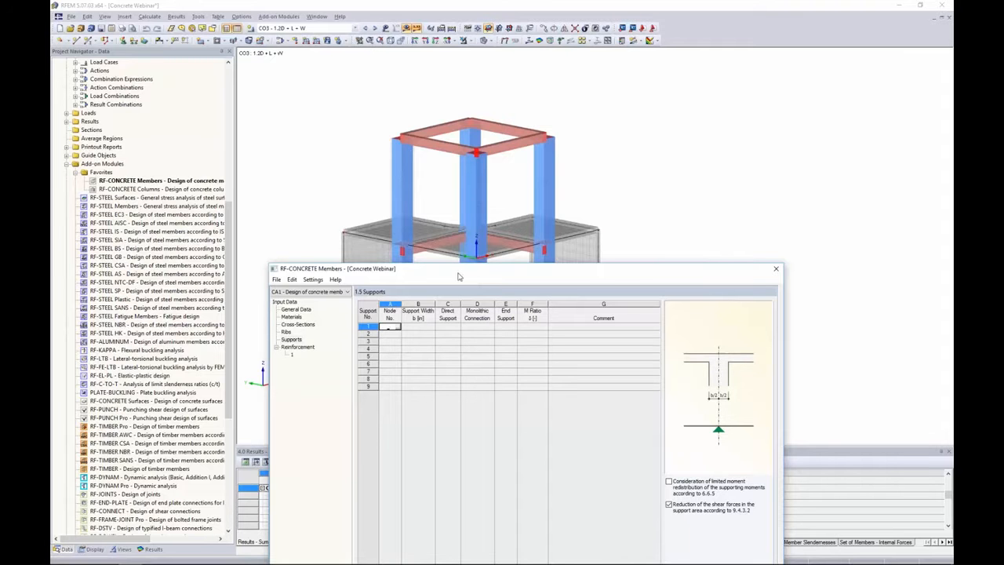
pyautogui.moveTo(463, 264); pyautogui.dragTo(466, 139)
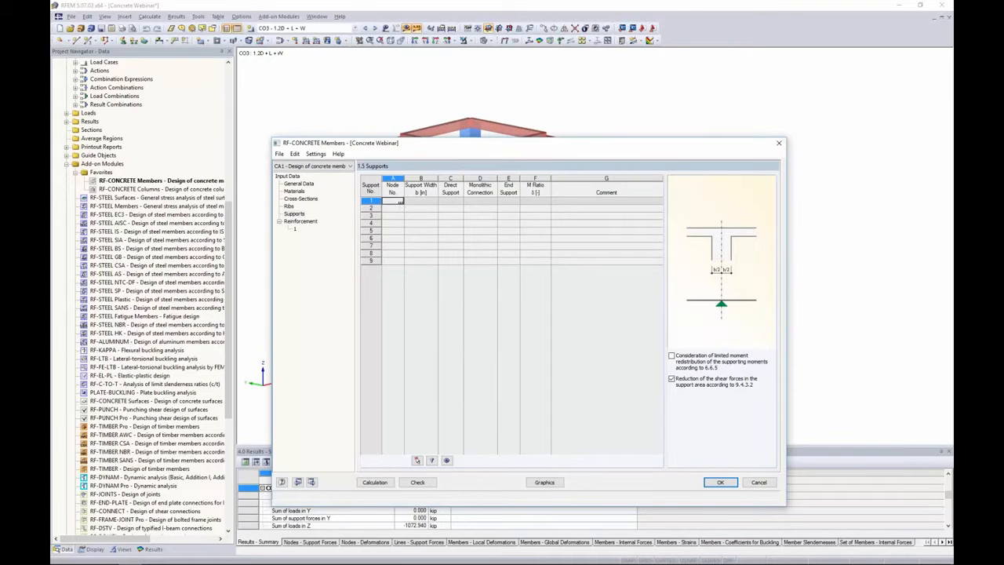
pyautogui.click(400, 201)
pyautogui.keyDown('ctrl'); pyautogui.moveTo(374, 179); pyautogui.dragTo(424, 126, button='middle'); pyautogui.keyUp('ctrl')
pyautogui.moveTo(398, 98); pyautogui.dragTo(614, 148)
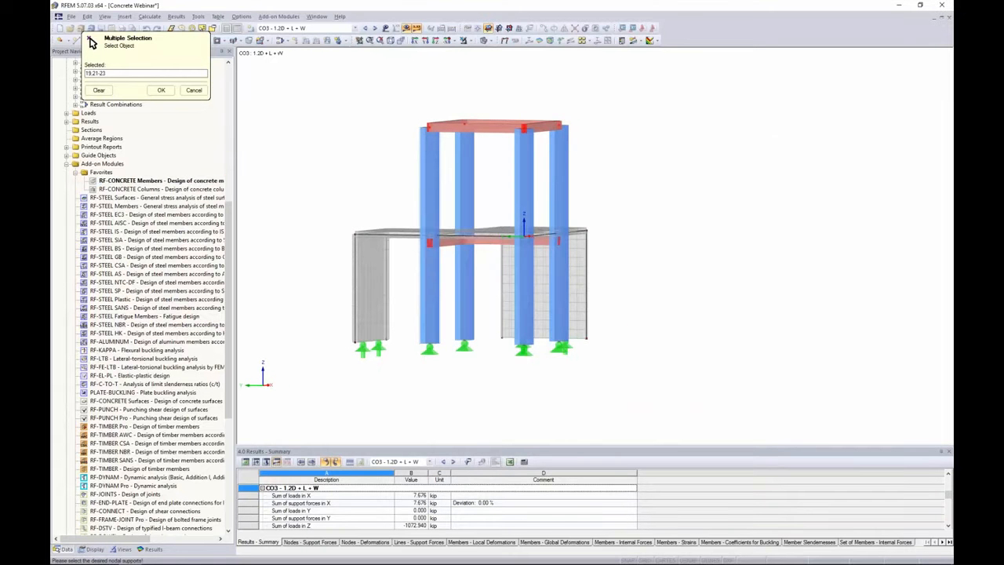
pyautogui.keyDown('ctrl'); pyautogui.moveTo(613, 148); pyautogui.dragTo(563, 196, button='middle'); pyautogui.keyUp('ctrl')
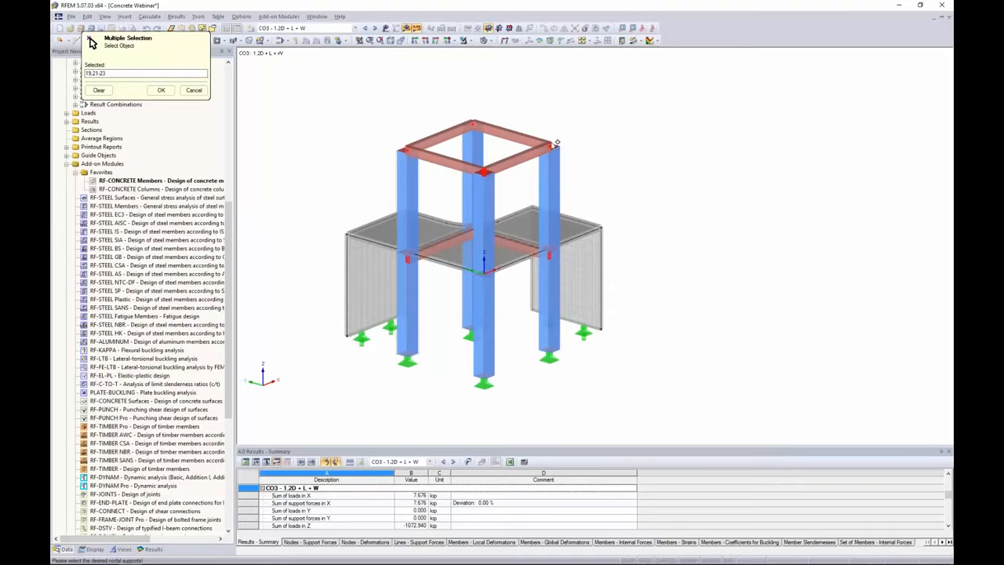
pyautogui.click(161, 90)
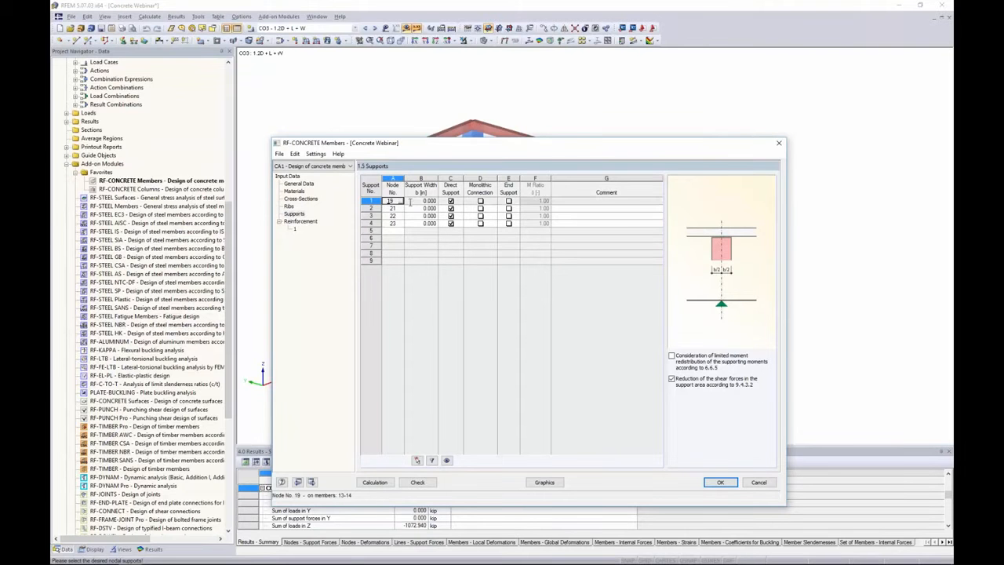
# Step: Set the support width to 20 in for all four supports at nodes 19, 21, 22 and 23
pyautogui.press('Tab')
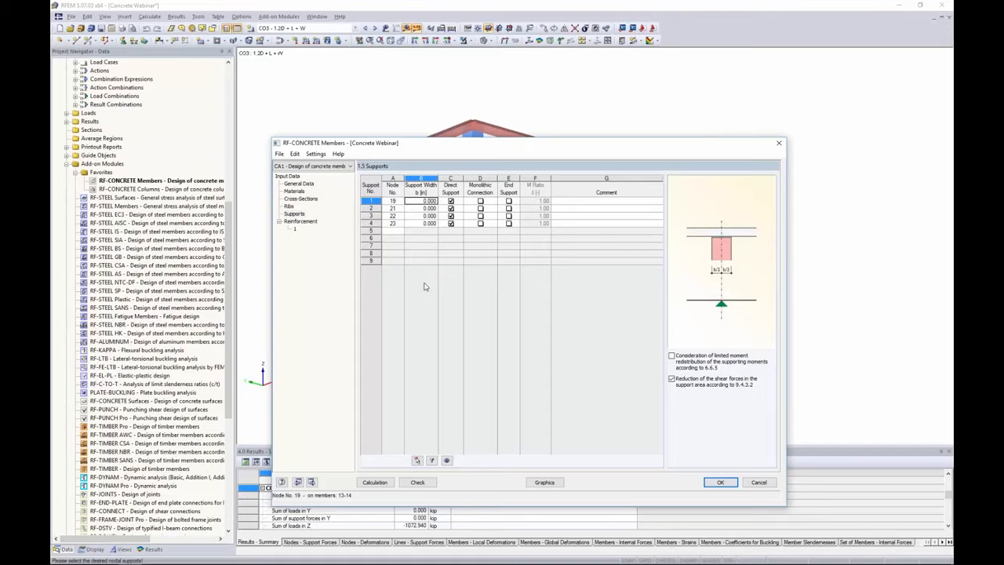
pyautogui.write('20.')
pyautogui.click(429, 208)
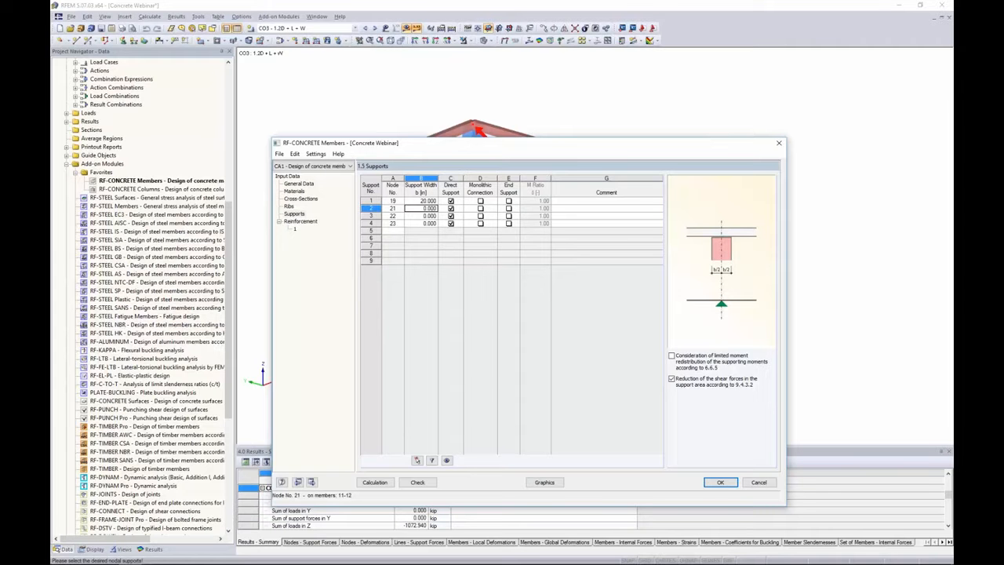
pyautogui.write('20')
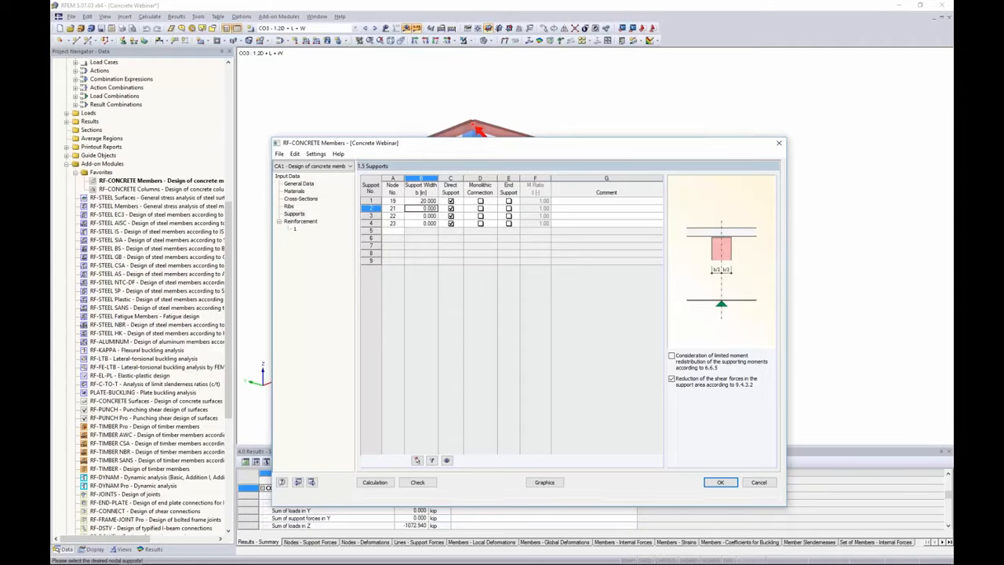
pyautogui.press('Down')
pyautogui.write('20')
pyautogui.press('Down')
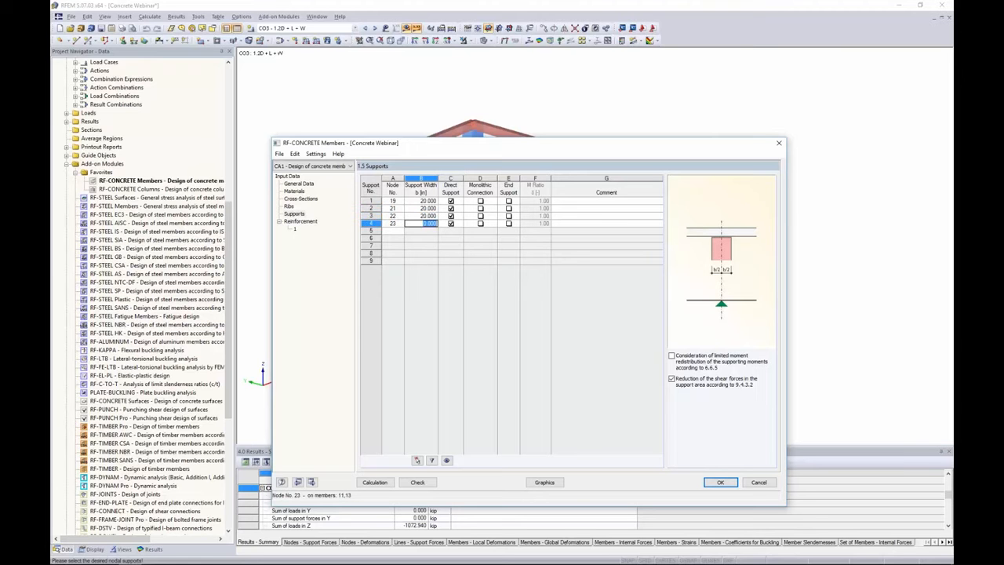
pyautogui.write('20')
pyautogui.press('Down')
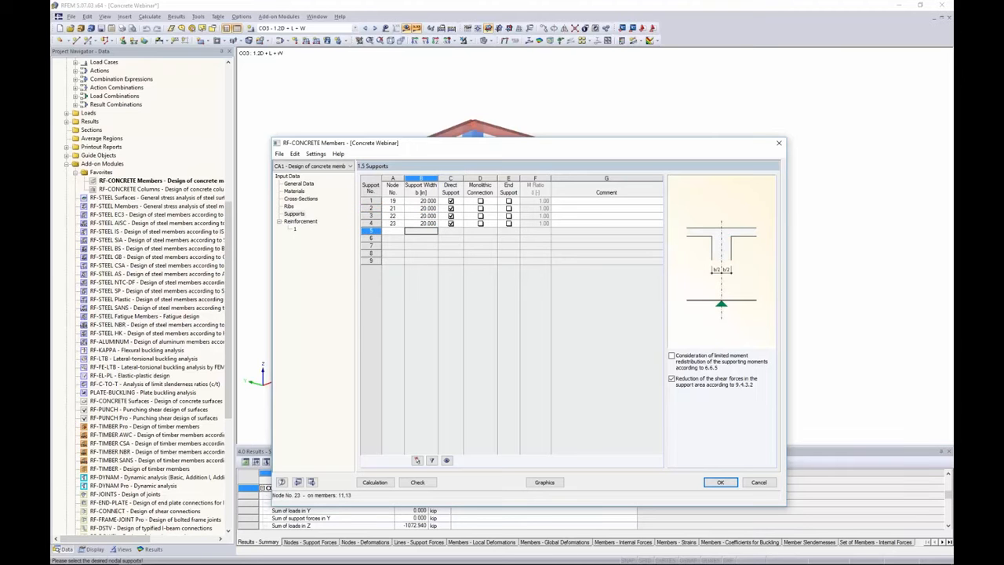
# Step: Try an indirect support and a monolithic connection for the support at node 19, and restore both options
pyautogui.click(426, 201)
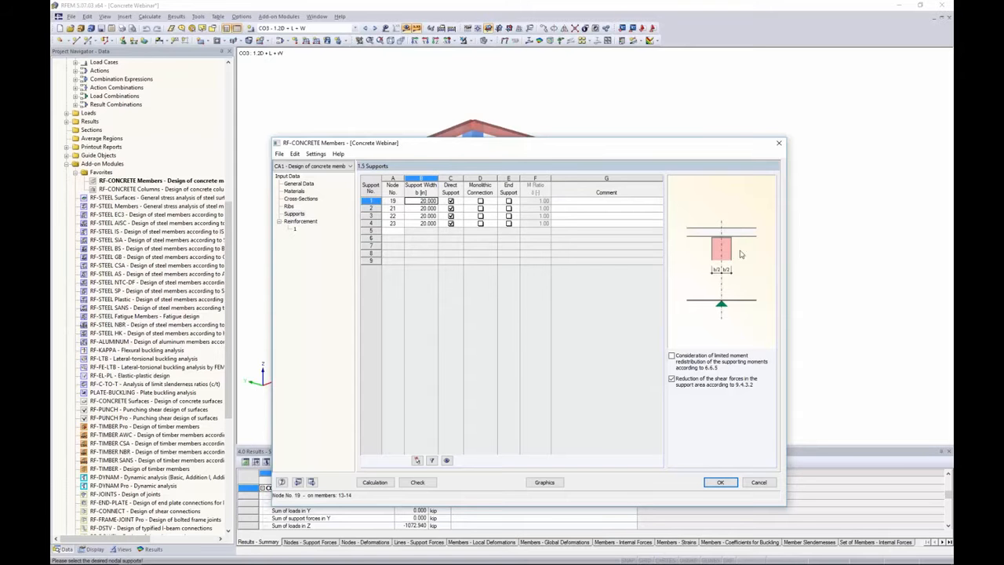
pyautogui.click(453, 201)
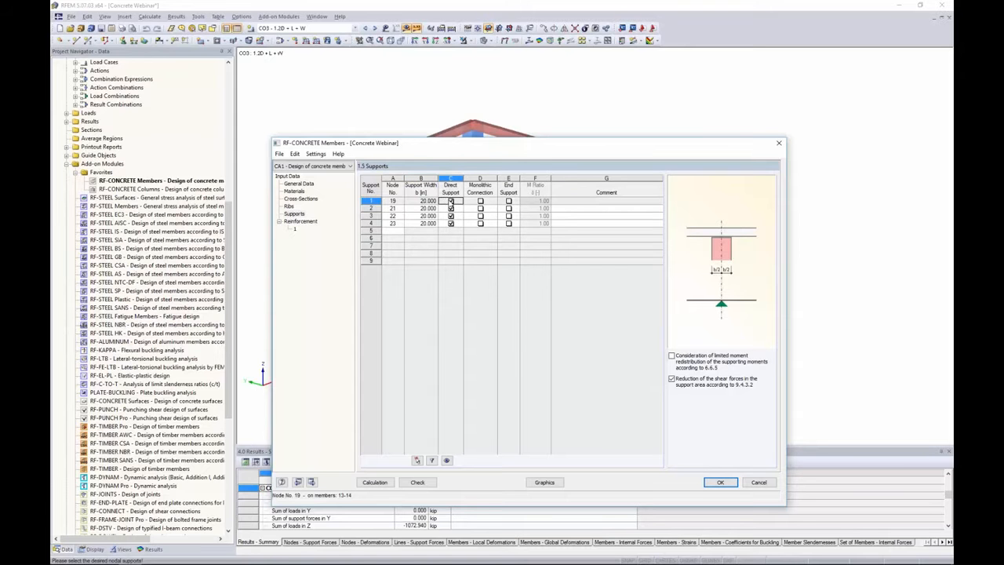
pyautogui.click(451, 202)
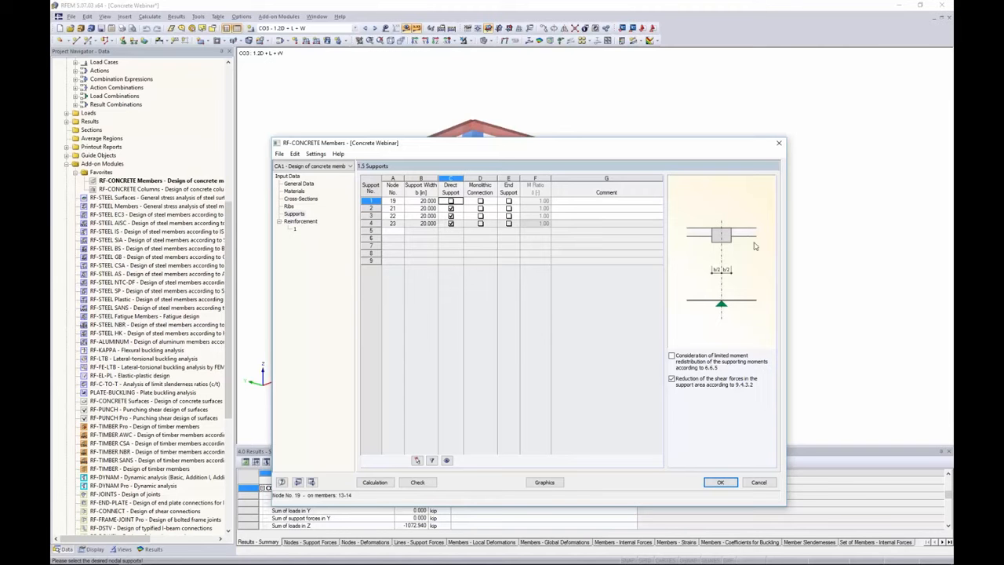
pyautogui.click(451, 200)
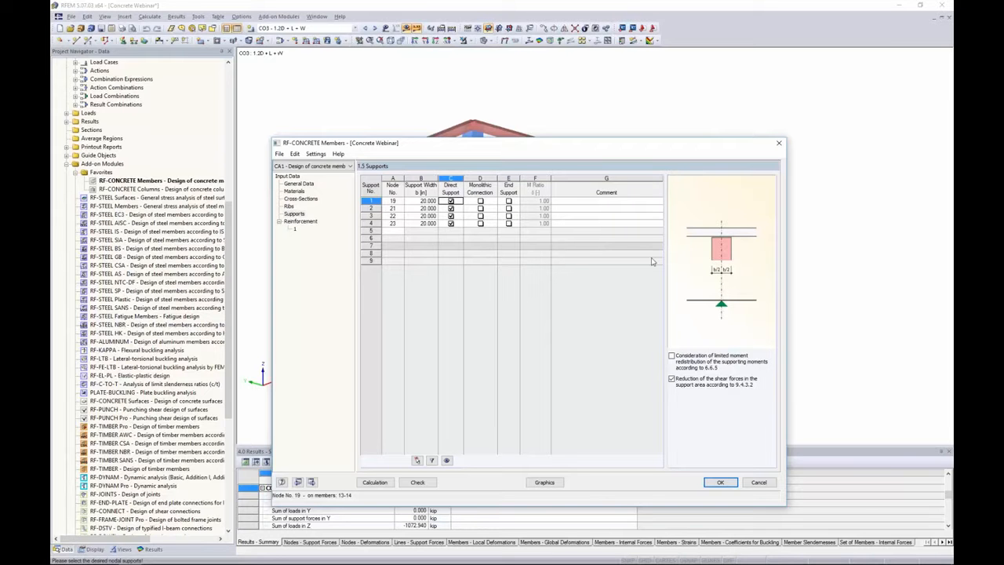
pyautogui.click(480, 201)
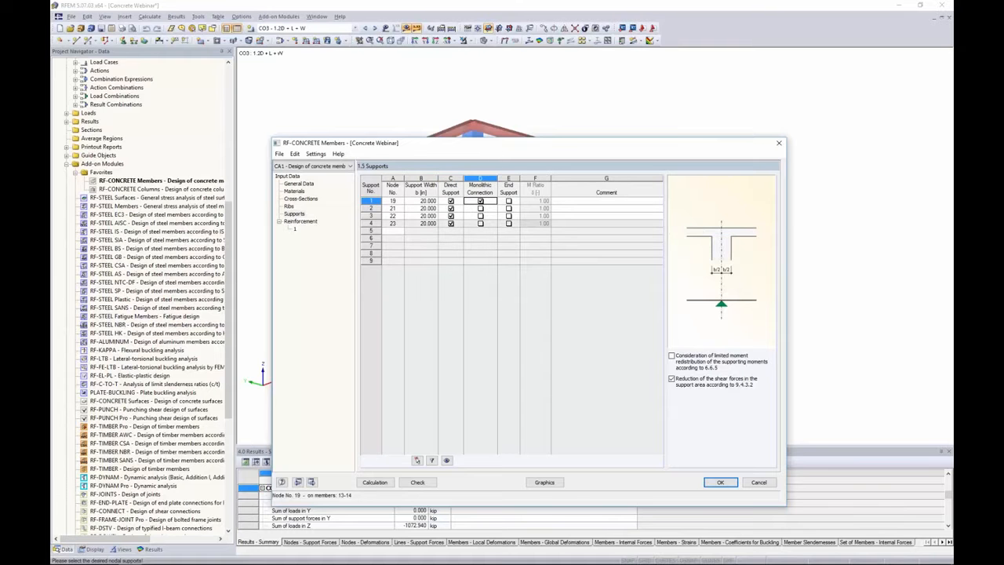
pyautogui.click(480, 202)
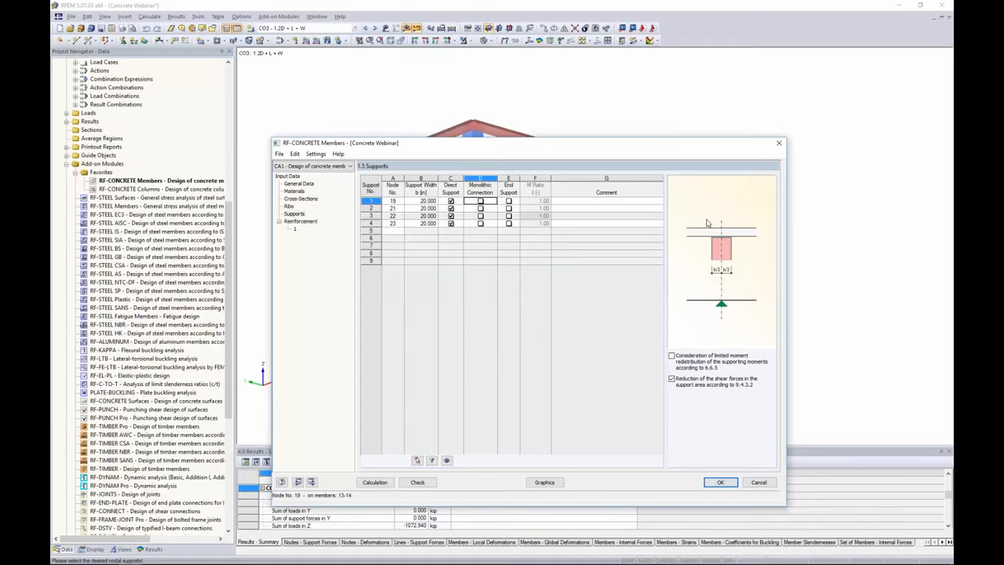
# Step: Define all four supports at nodes 19, 21, 22 and 23 as end supports
pyautogui.click(508, 201)
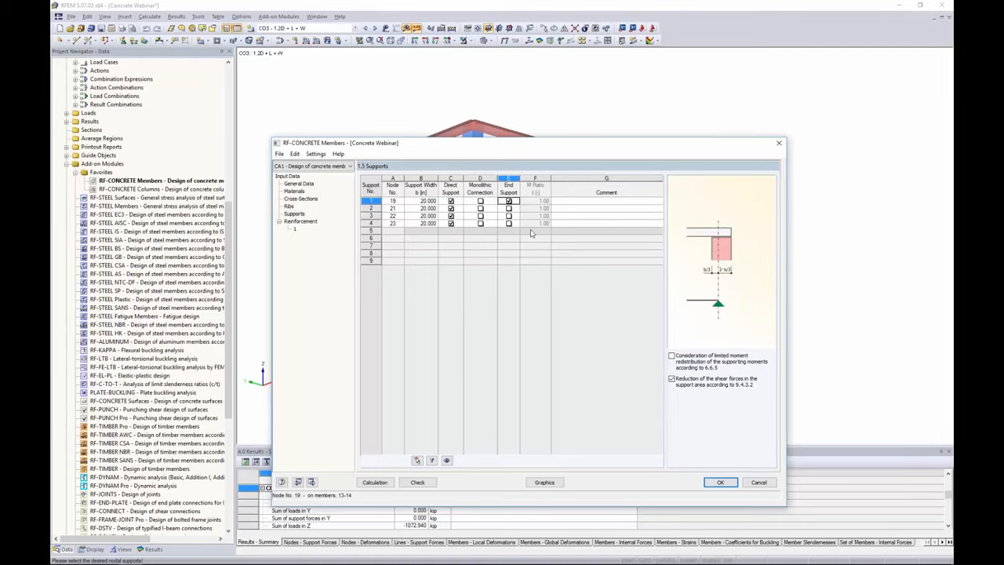
pyautogui.click(508, 208)
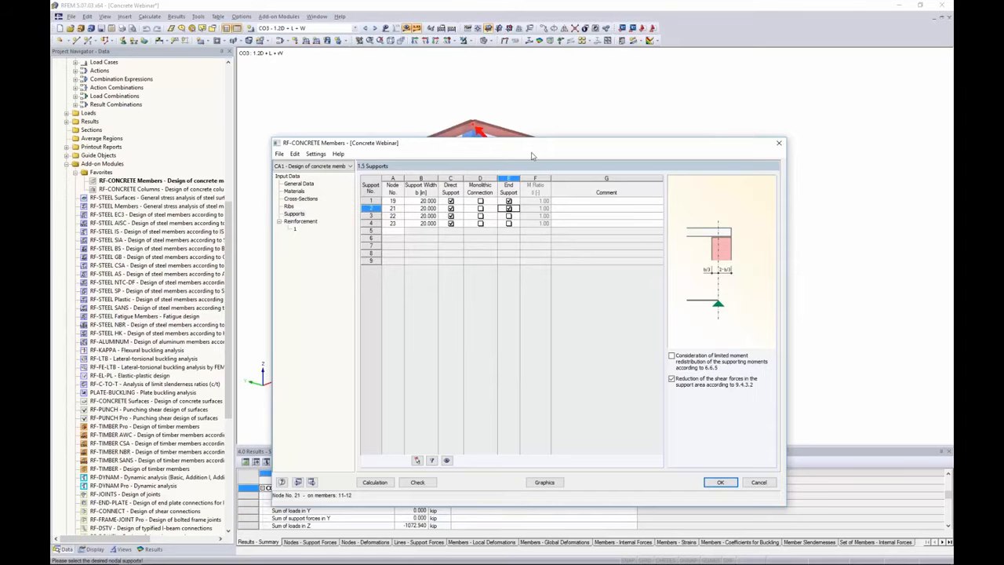
pyautogui.moveTo(534, 147); pyautogui.dragTo(531, 230)
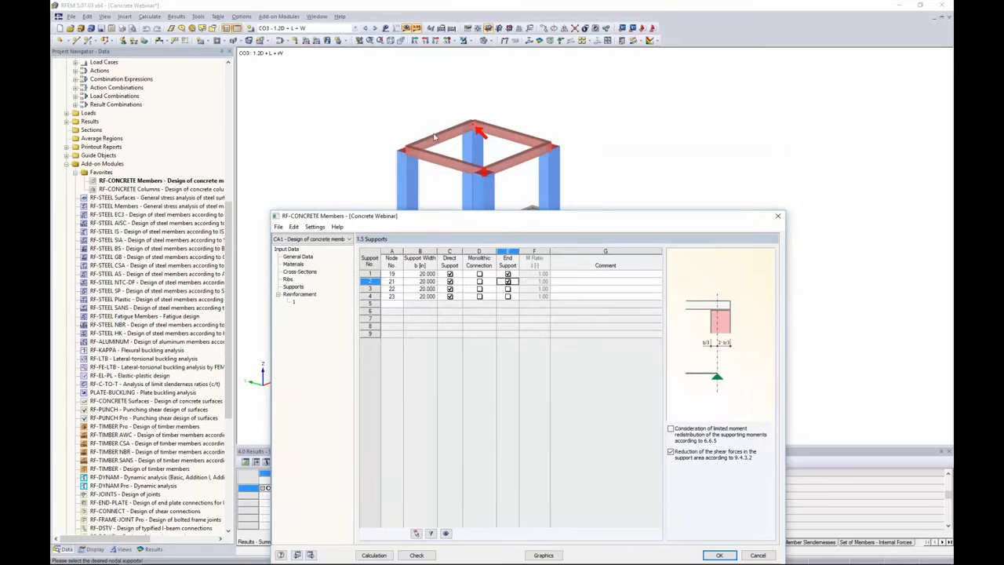
pyautogui.click(507, 289)
pyautogui.click(507, 296)
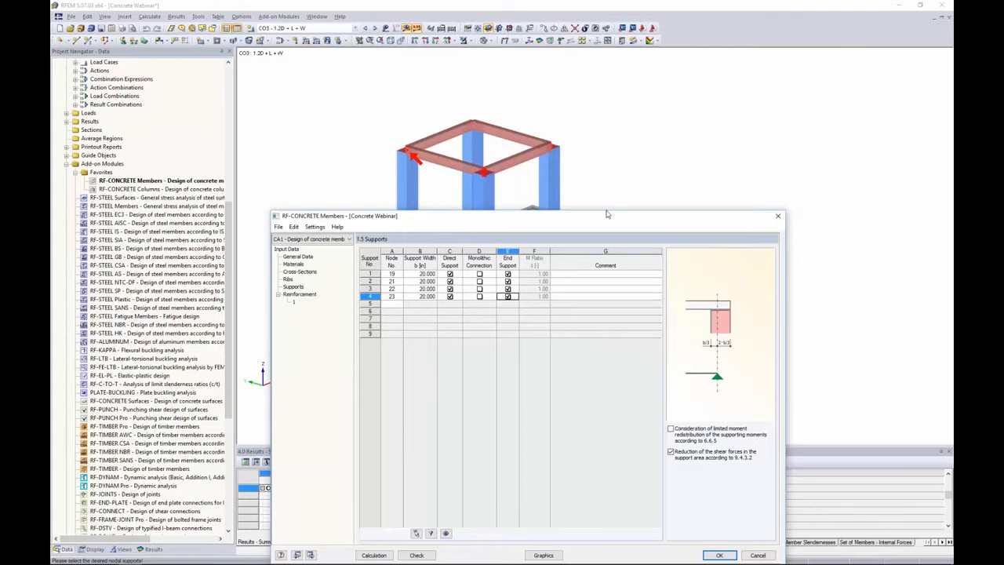
pyautogui.moveTo(605, 215); pyautogui.dragTo(610, 114)
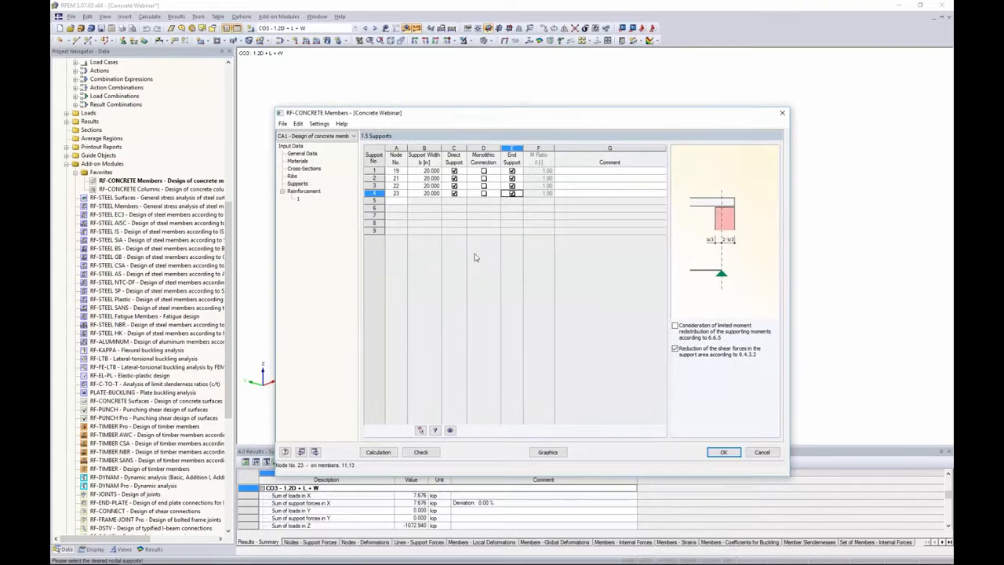
# Step: Open the reinforcement settings and apply the first reinforcement group to member 14 only, picking it in the model
pyautogui.click(305, 192)
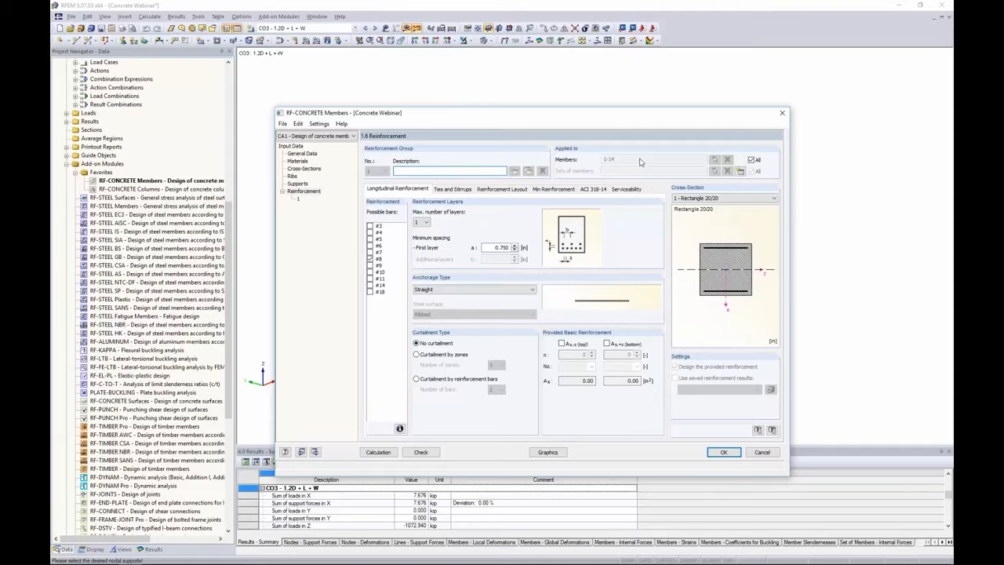
pyautogui.click(751, 159)
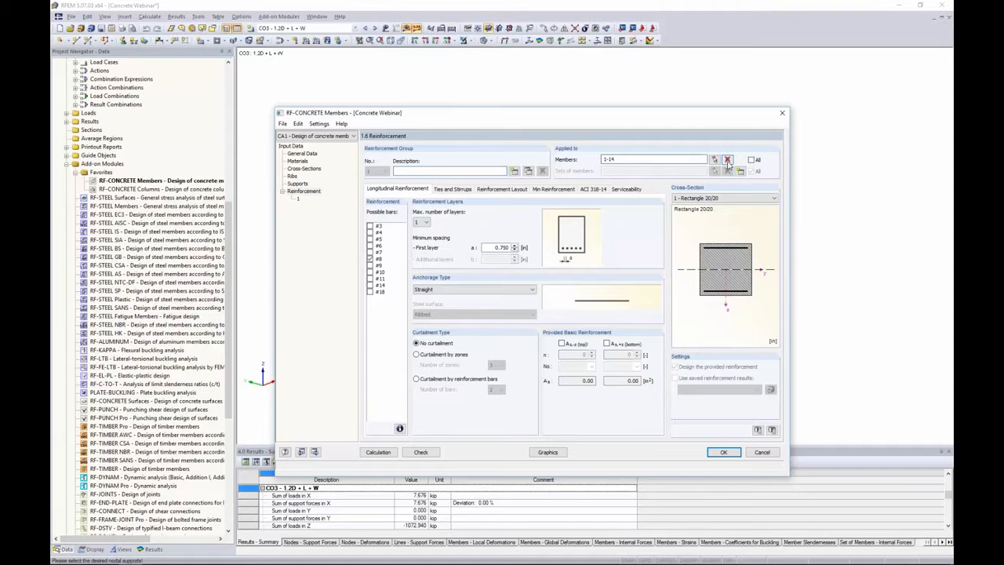
pyautogui.click(727, 159)
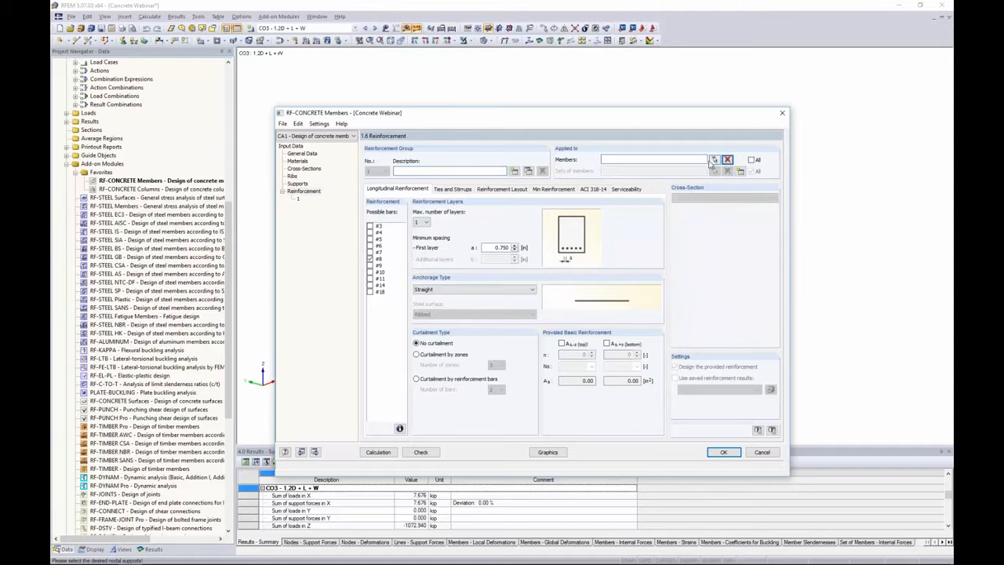
pyautogui.click(714, 159)
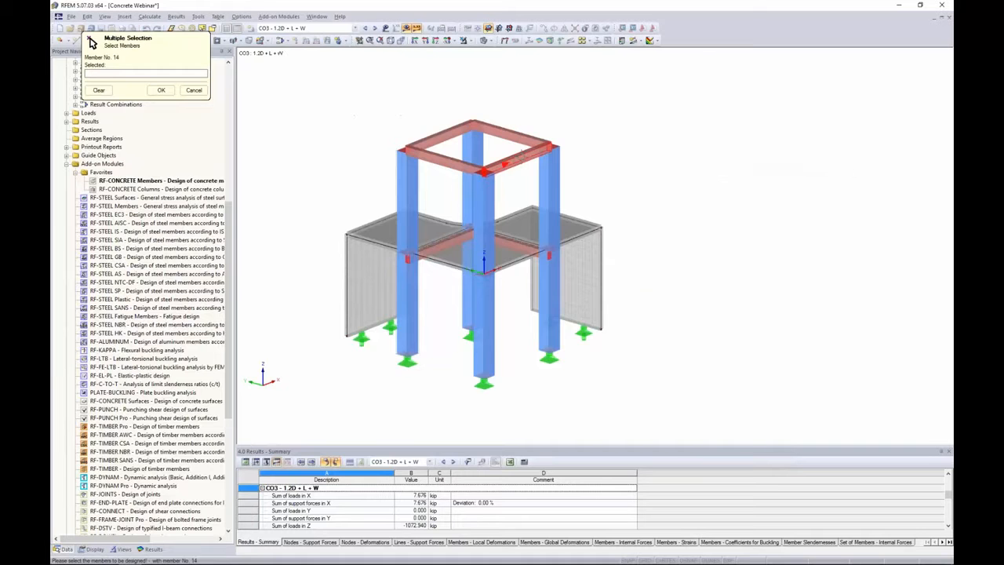
pyautogui.click(161, 89)
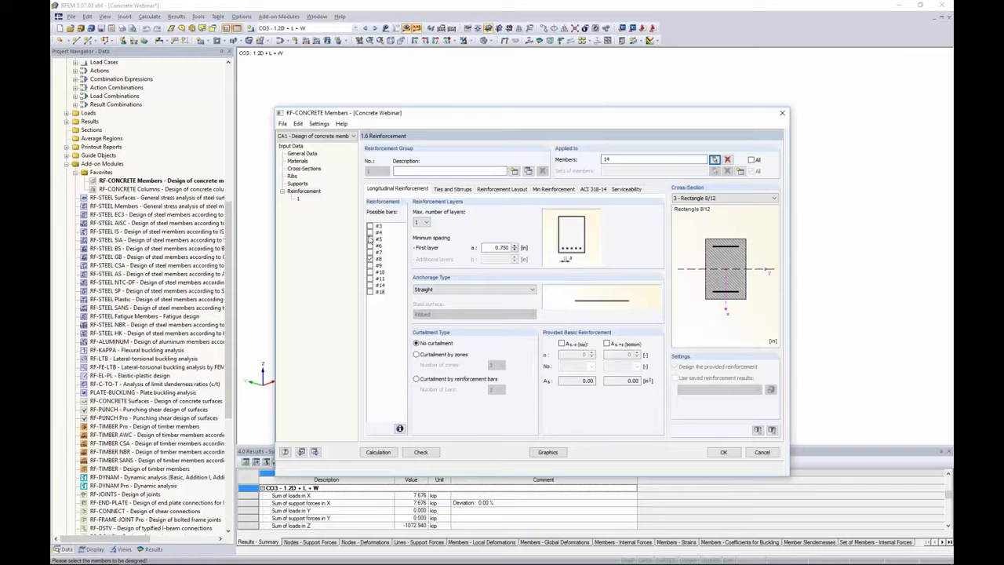
# Step: Allow only #5, #6 and #7 longitudinal bars, and try two reinforcement layers before restoring the maximum to one
pyautogui.click(370, 245)
pyautogui.click(428, 225)
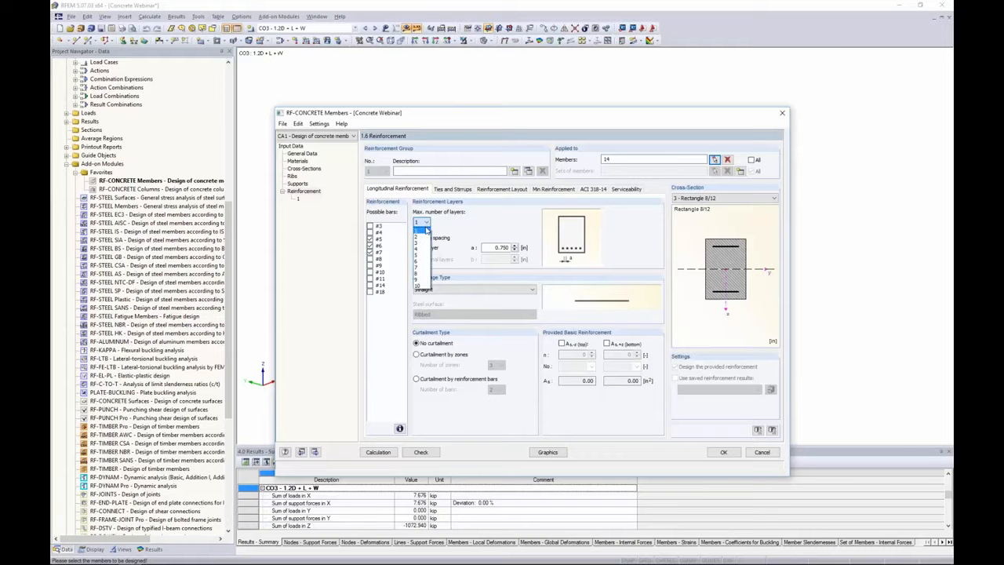
pyautogui.click(418, 236)
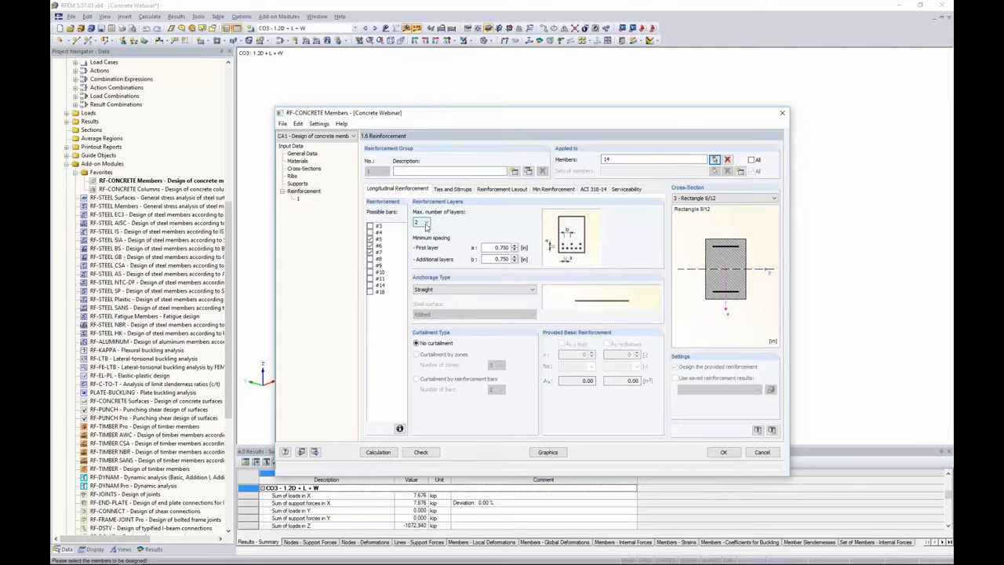
pyautogui.click(426, 224)
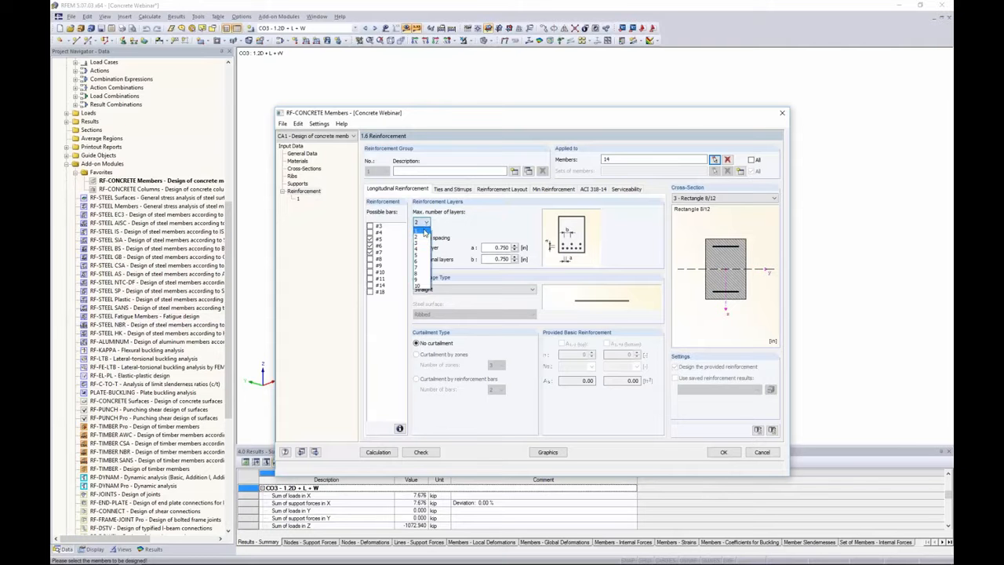
pyautogui.click(424, 229)
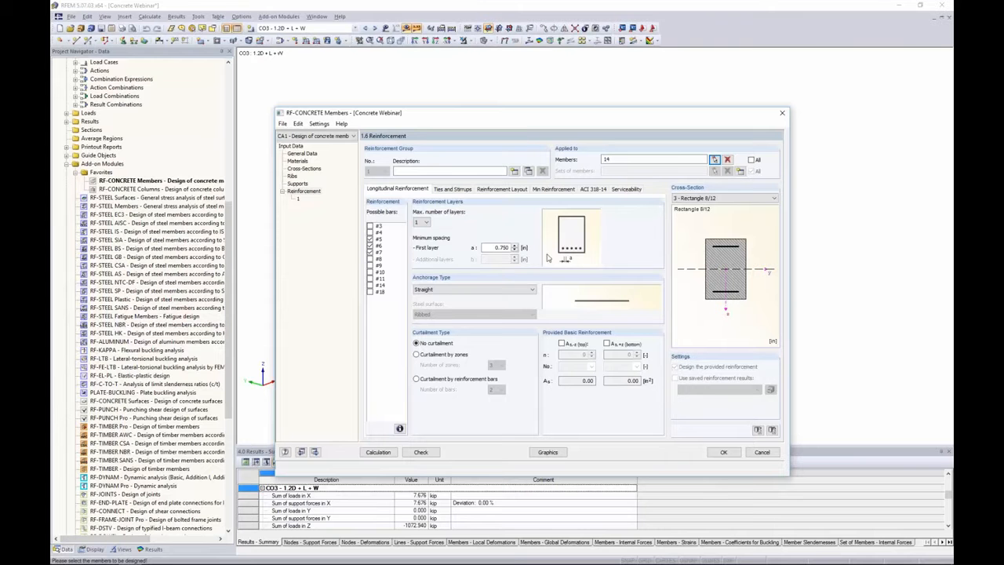
# Step: Set the minimum bar spacing in the first reinforcement layer to 1.0 in
pyautogui.doubleClick(491, 248)
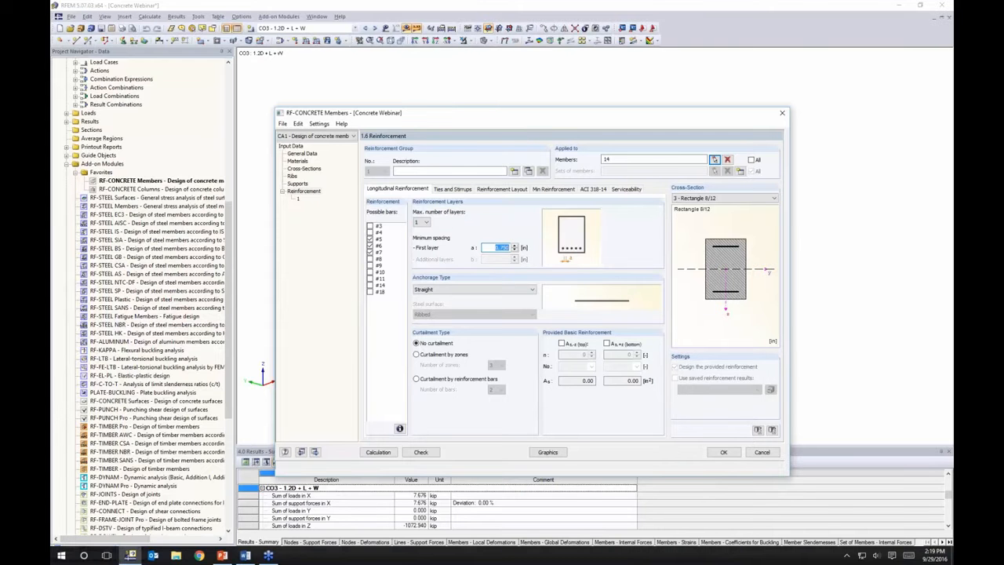
pyautogui.hotkey('alt', 'Tab')
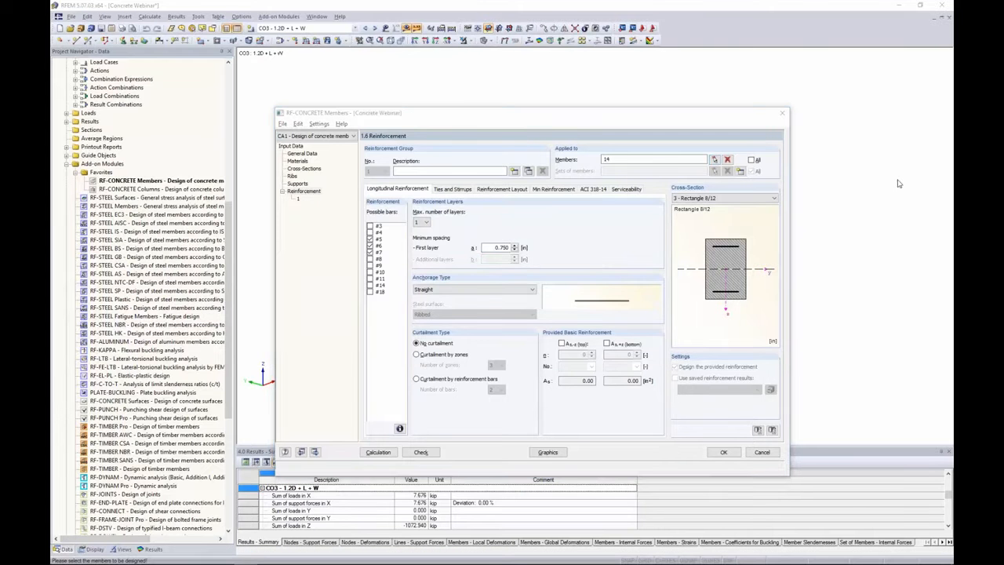
pyautogui.click(505, 232)
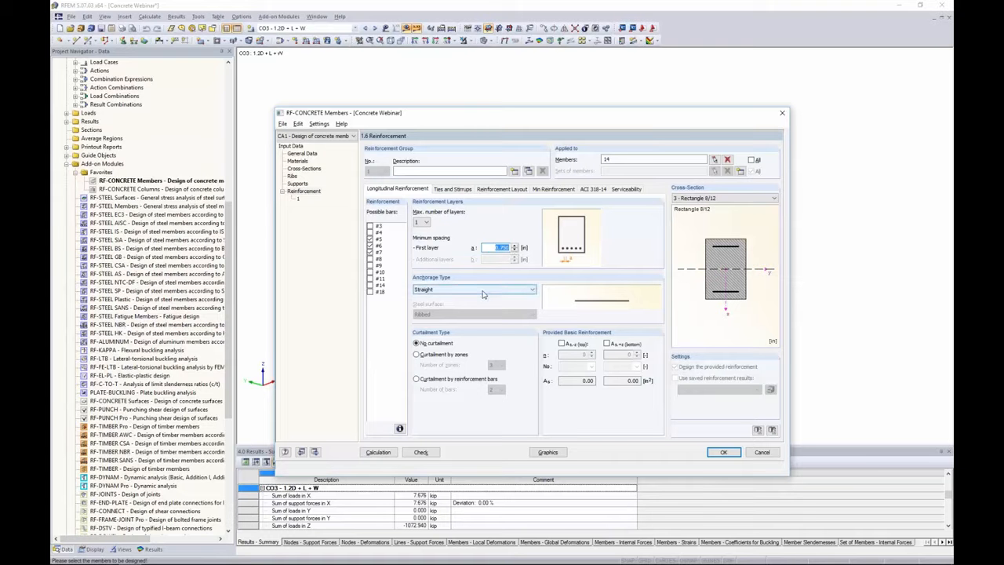
pyautogui.write('1')
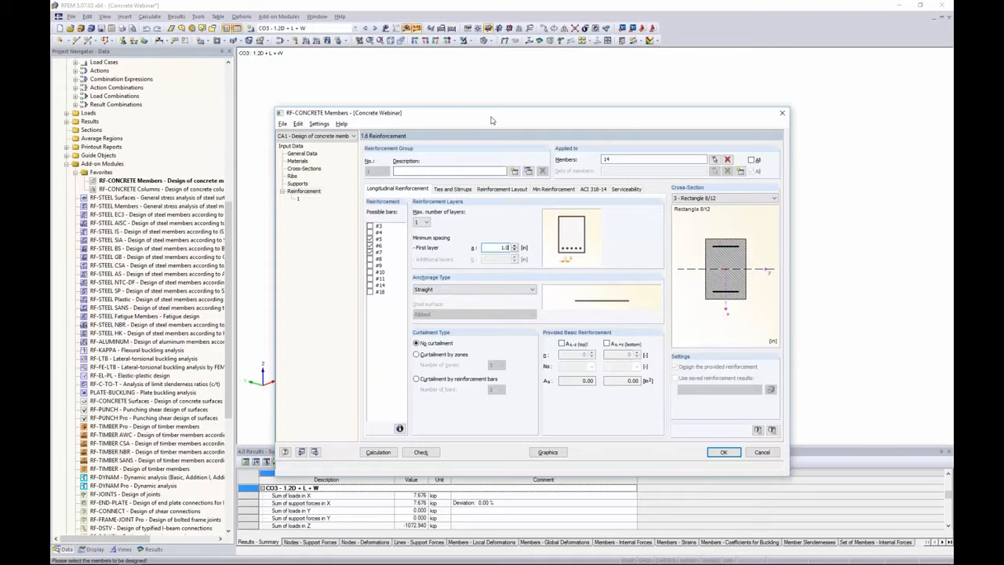
pyautogui.moveTo(490, 120); pyautogui.dragTo(474, 91)
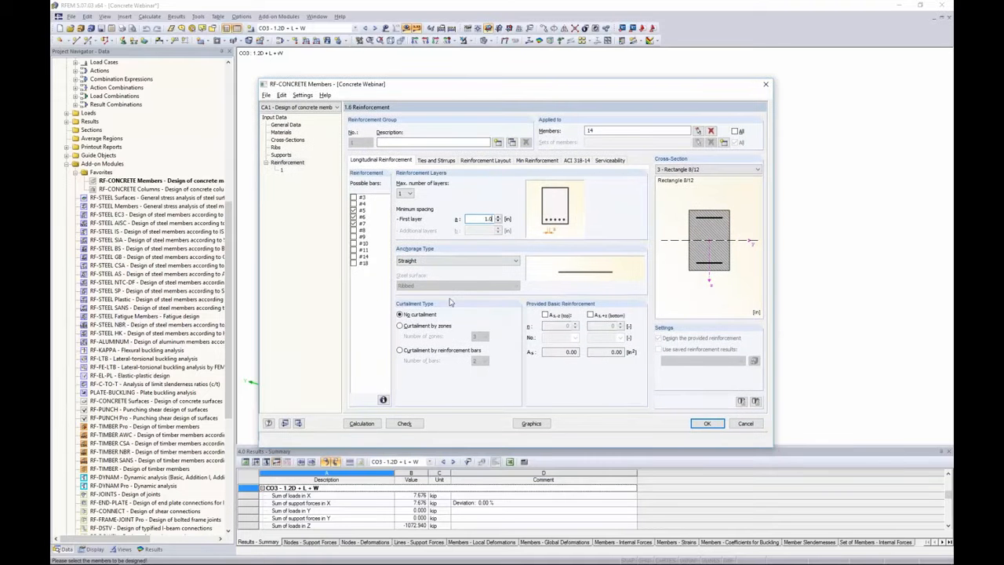
# Step: Try the Hook, Bend and Straight with transverse bar anchorage types, and restore the Straight anchorage
pyautogui.click(443, 262)
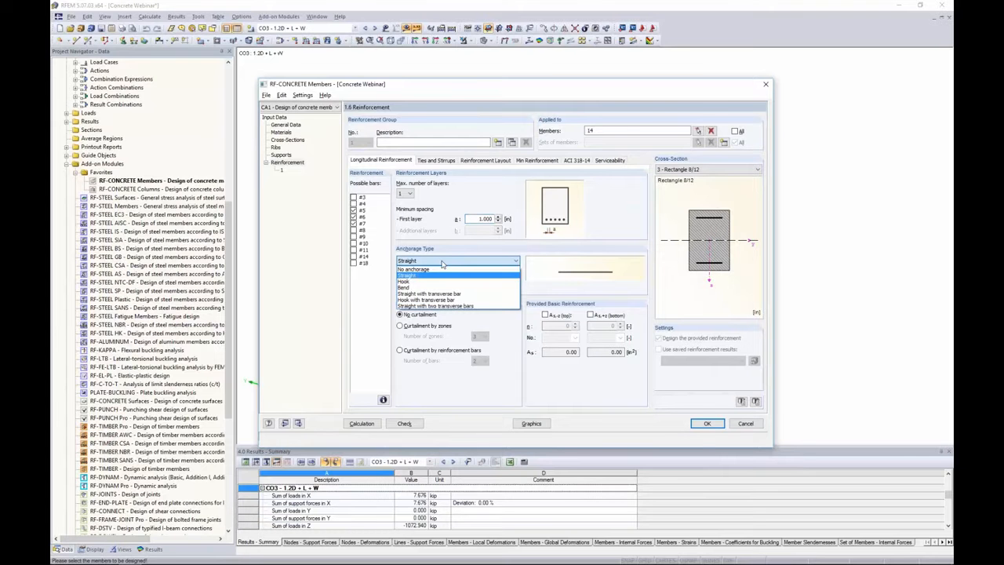
pyautogui.click(430, 281)
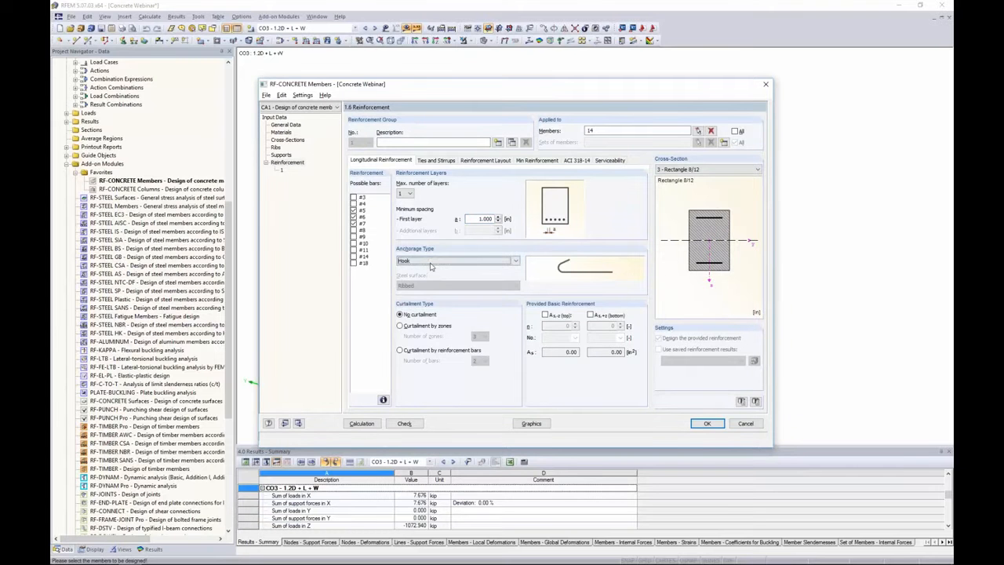
pyautogui.click(432, 262)
pyautogui.click(427, 287)
pyautogui.click(430, 262)
pyautogui.click(429, 294)
pyautogui.click(514, 262)
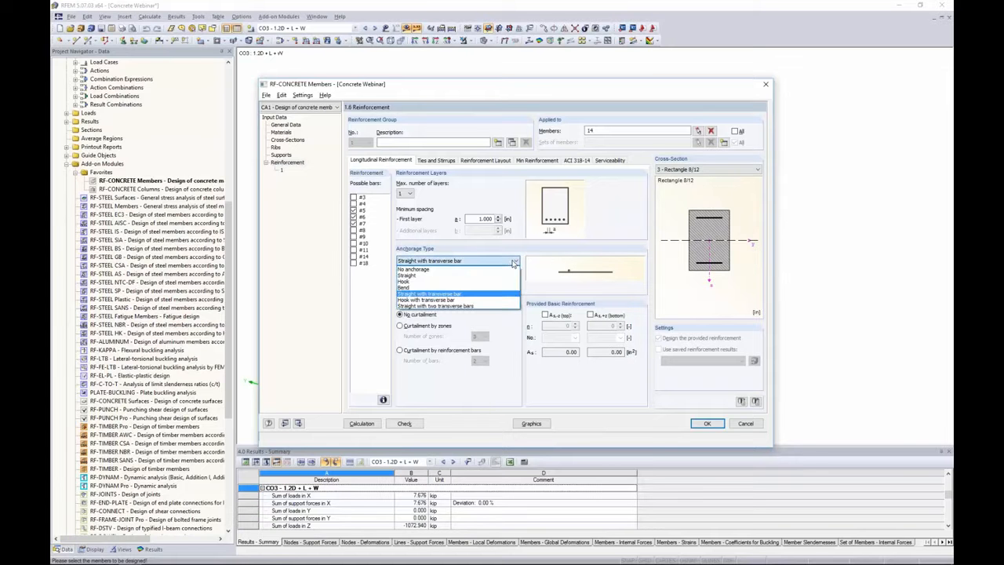
pyautogui.click(498, 281)
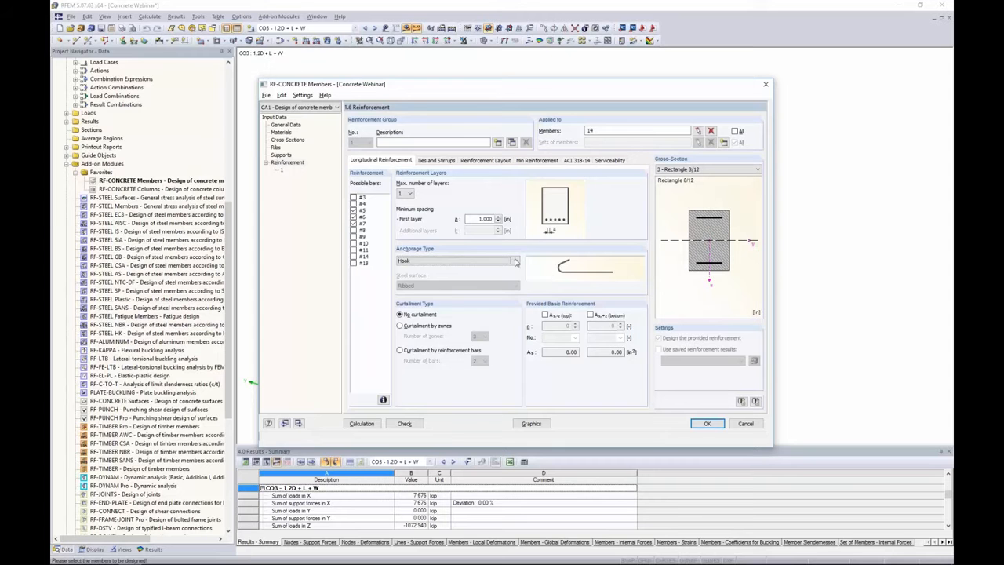
pyautogui.click(516, 261)
pyautogui.click(501, 279)
# Step: Switch to PowerPoint and review the development length formulas on the Anchorage & Curtailment slide as a slide show
pyautogui.hotkey('alt', 'Tab')
pyautogui.hotkey('alt', 'Tab')
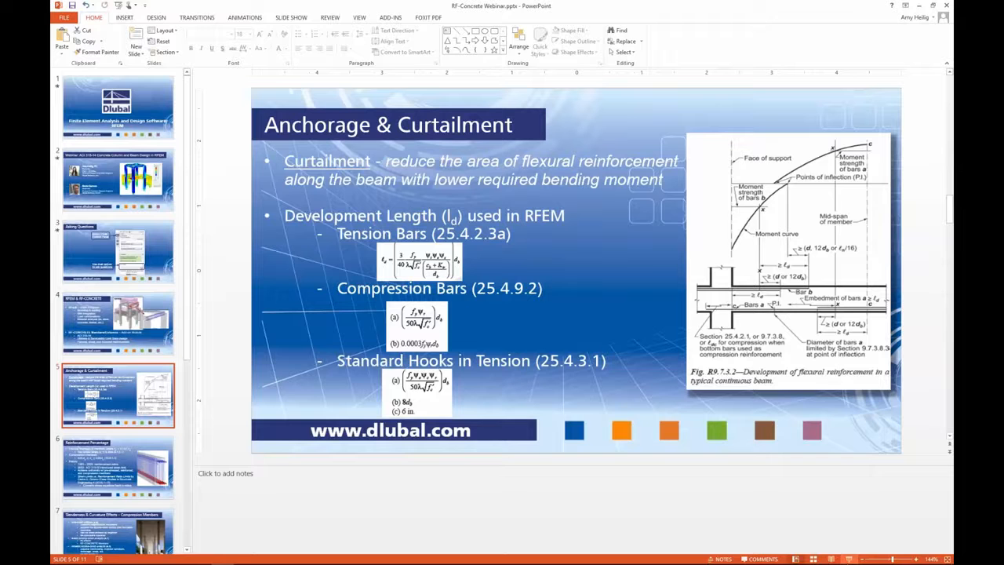
pyautogui.click(849, 559)
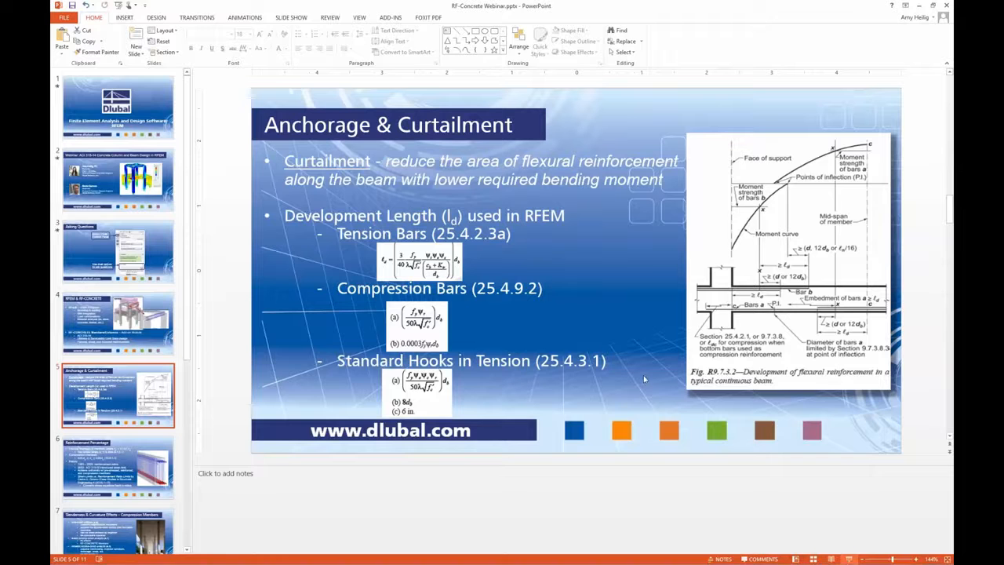
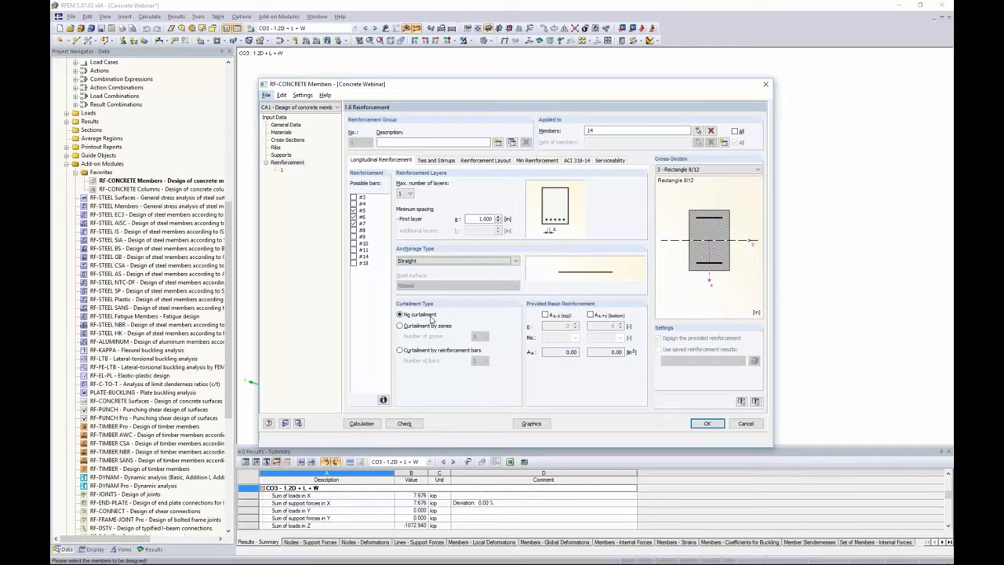
# Step: Try curtailment by zones and by reinforcement bars, consulting the Anchorage & Curtailment slide in PowerPoint, and restore the No curtailment option in RFEM
pyautogui.click(406, 326)
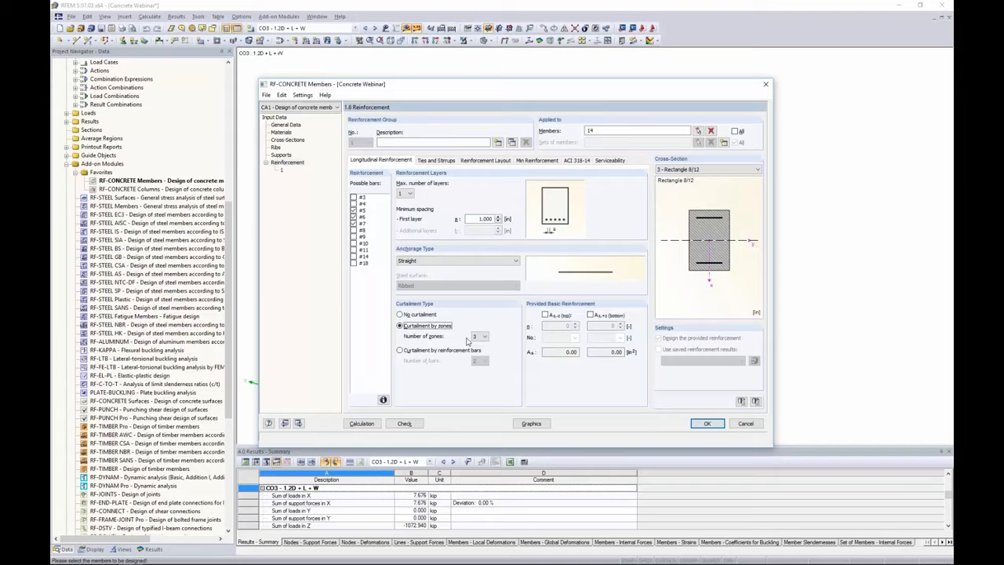
pyautogui.click(400, 351)
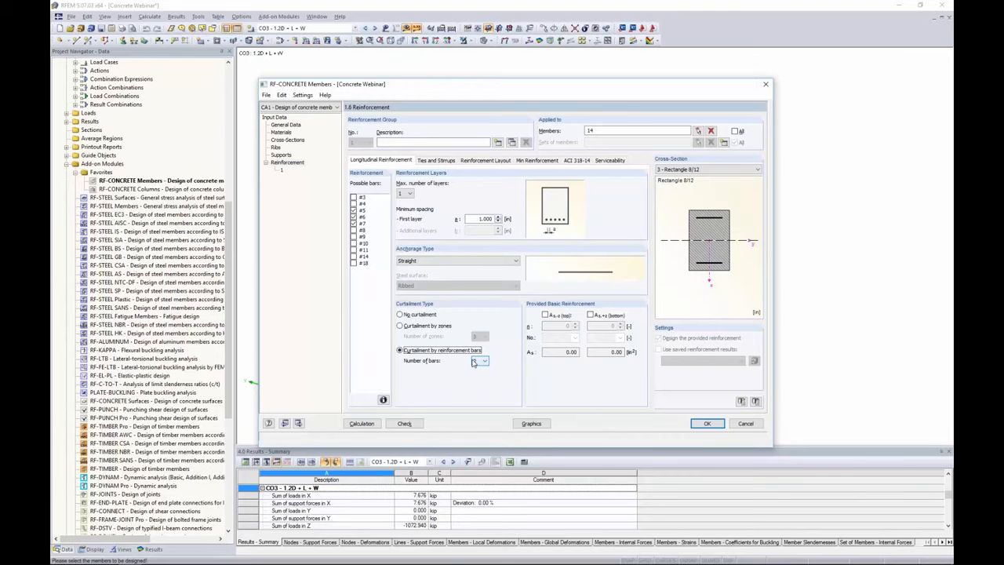
pyautogui.hotkey('alt', 'Tab')
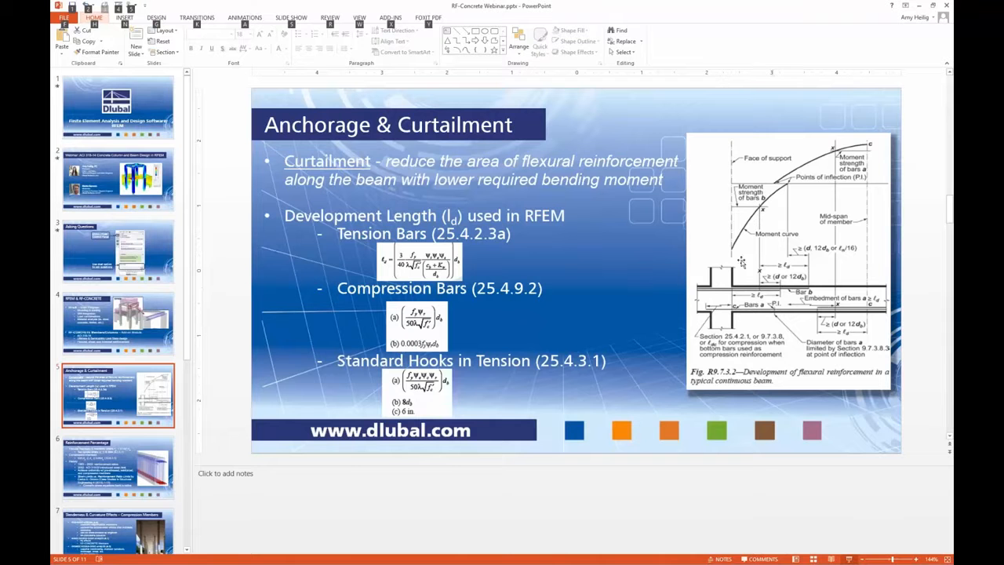
pyautogui.click(849, 559)
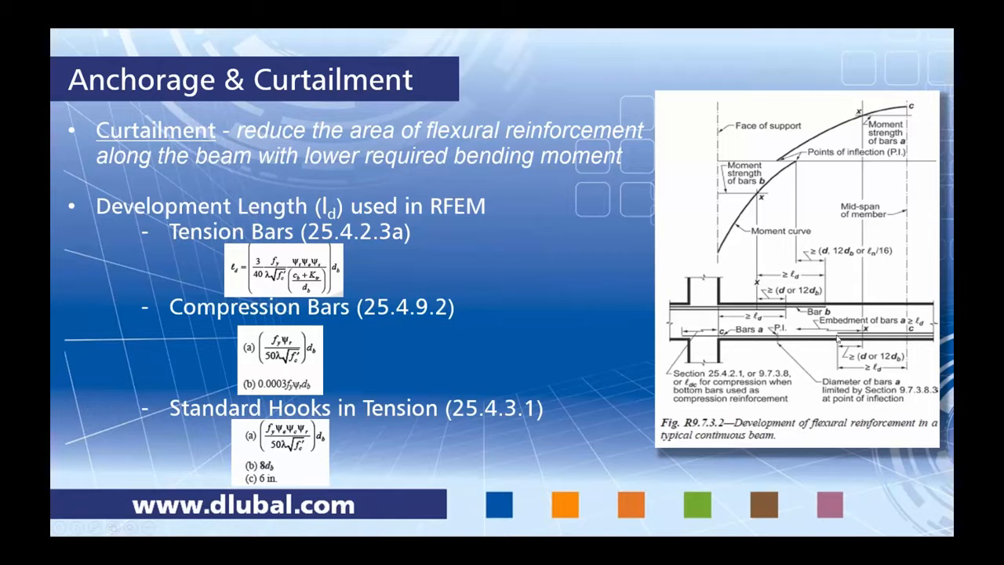
pyautogui.hotkey('alt', 'Tab')
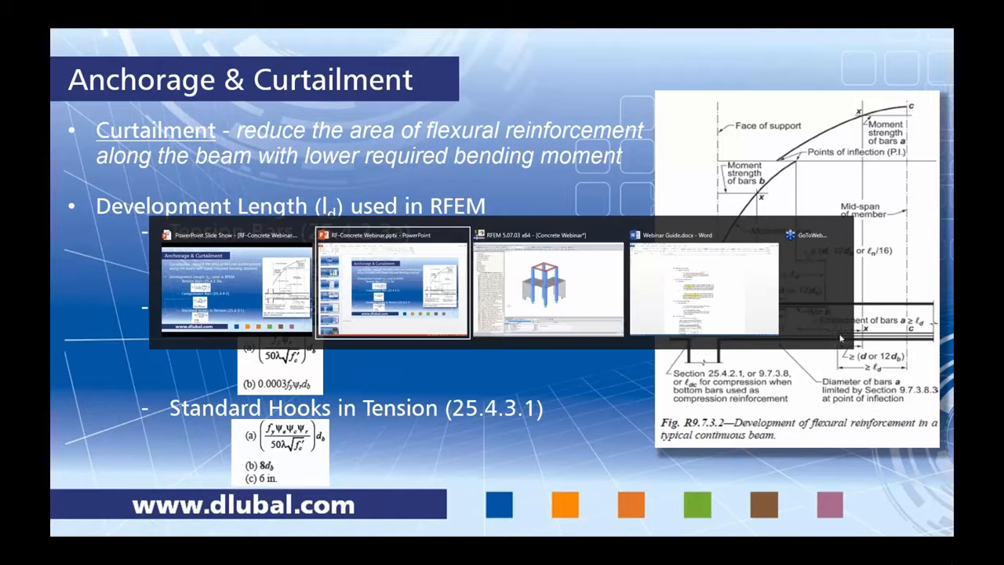
pyautogui.click(609, 268)
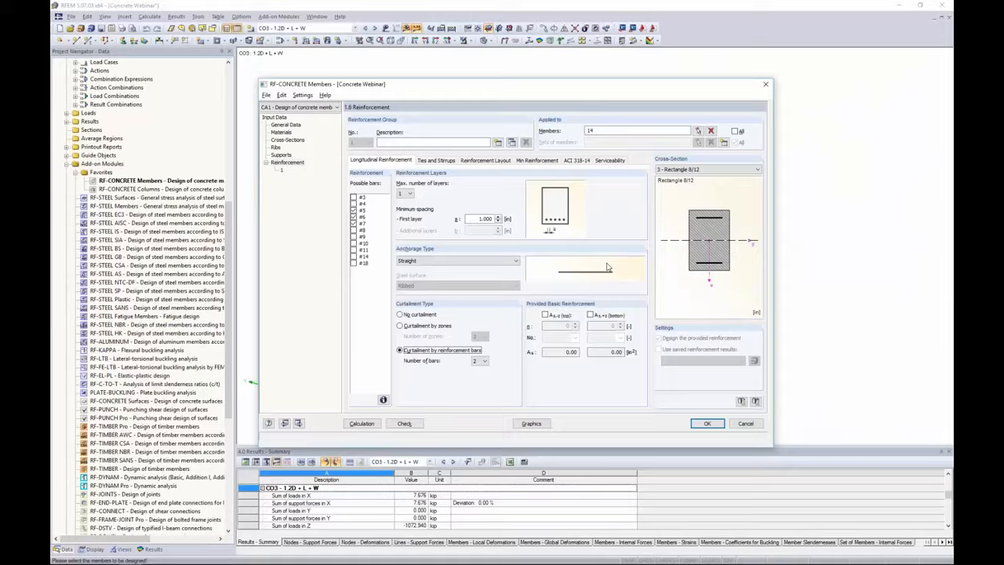
pyautogui.click(406, 316)
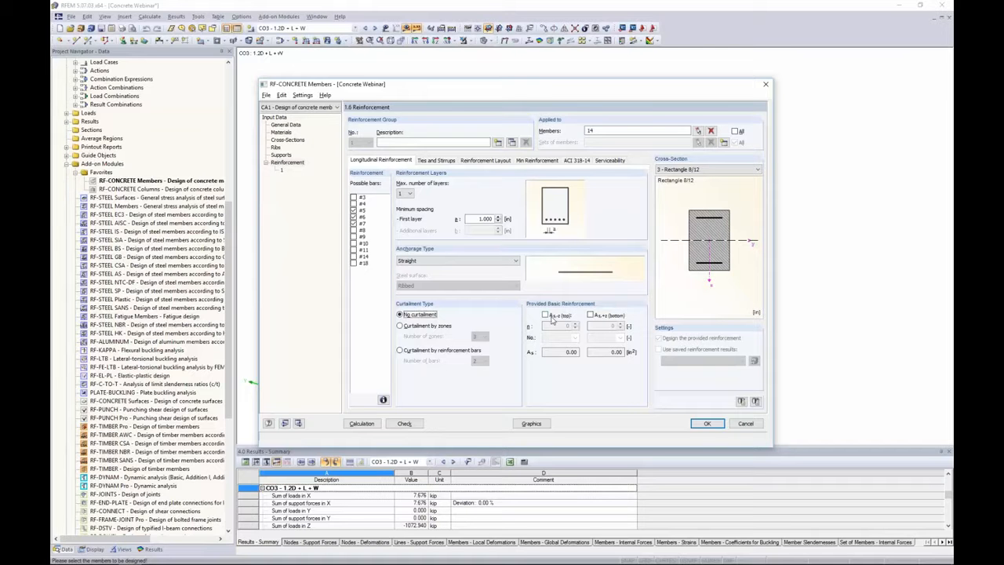
# Step: Try two No. 4 top bars as provided basic reinforcement, and deactivate the top basic reinforcement again
pyautogui.click(547, 316)
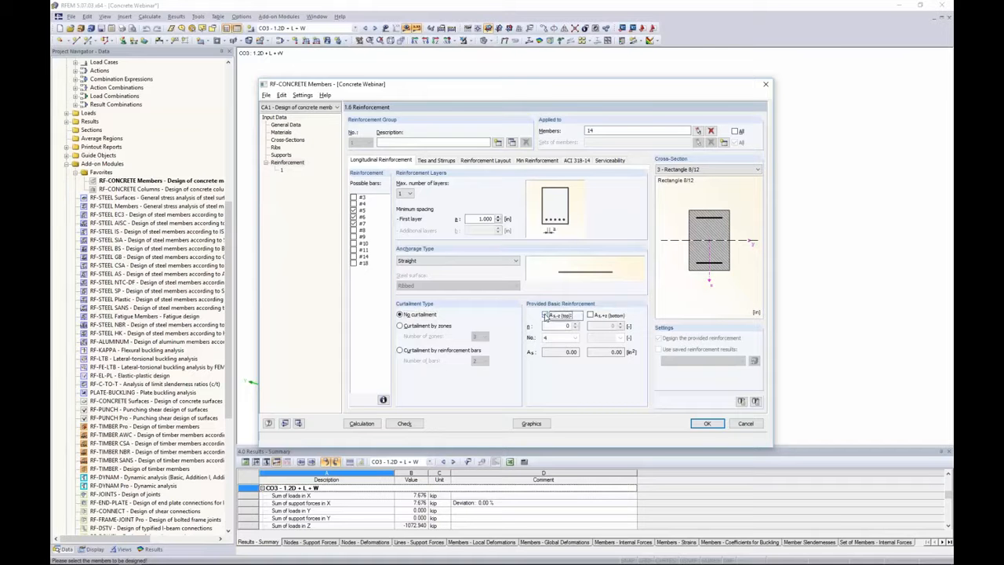
pyautogui.click(574, 325)
pyautogui.click(575, 325)
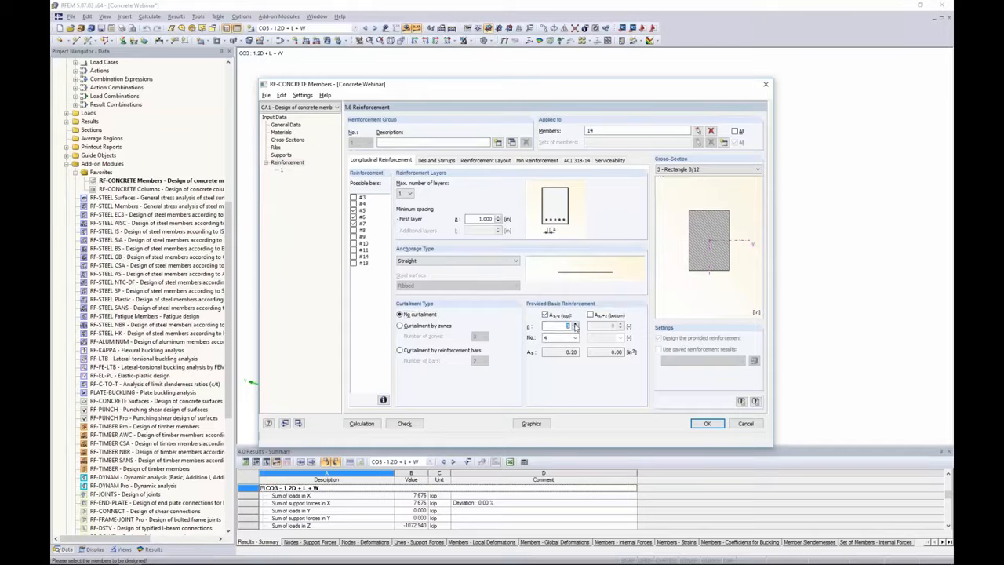
pyautogui.click(575, 337)
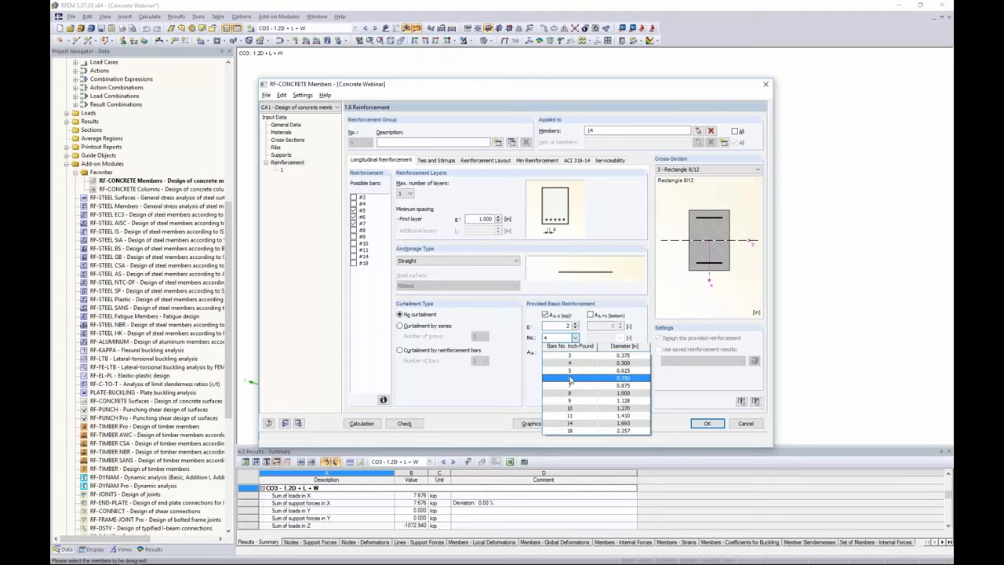
pyautogui.click(534, 376)
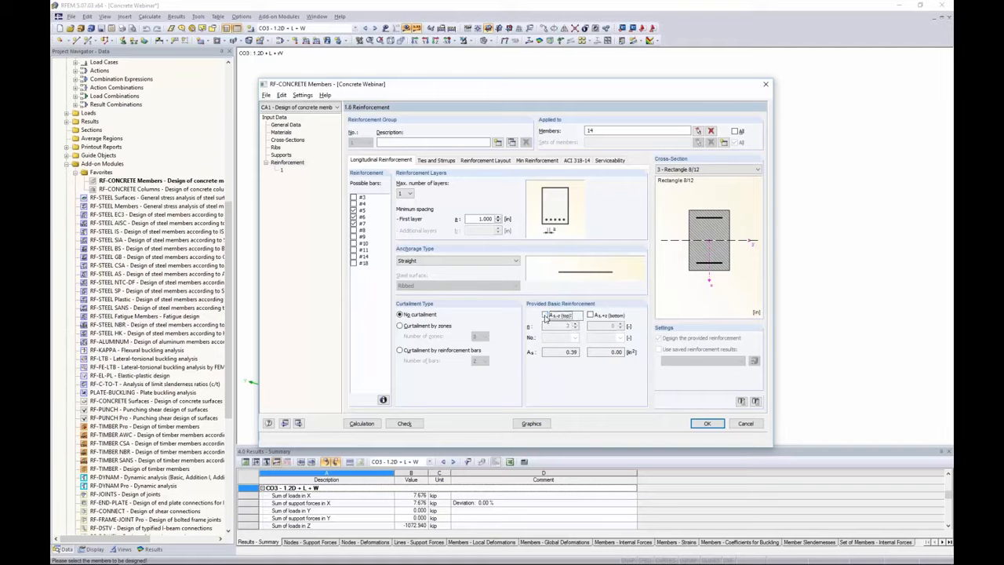
pyautogui.click(575, 314)
# Step: Try three and four stirrup legs per section, restore two legs, and examine the stirrup inclination
pyautogui.click(445, 161)
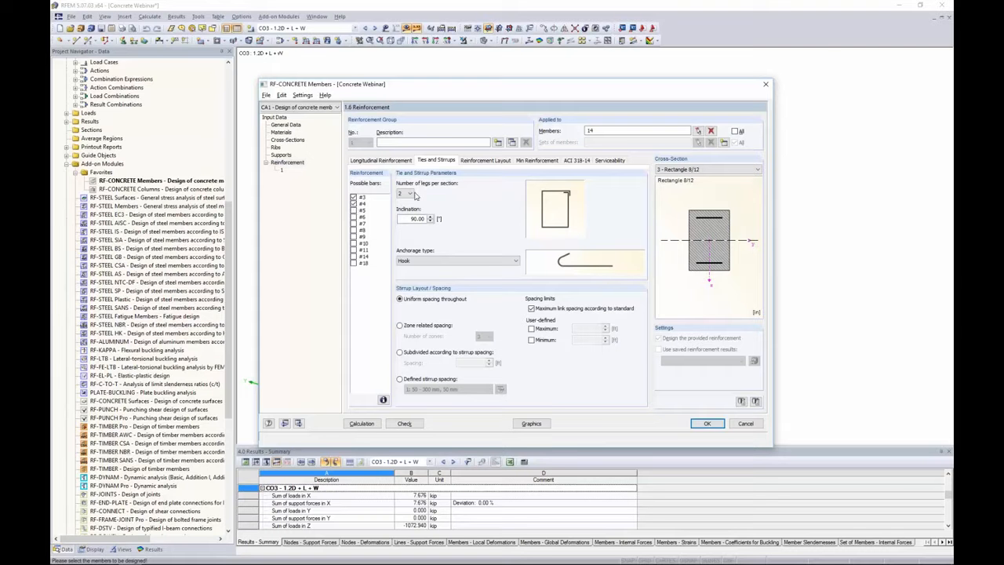
pyautogui.click(407, 193)
pyautogui.click(418, 209)
pyautogui.click(407, 193)
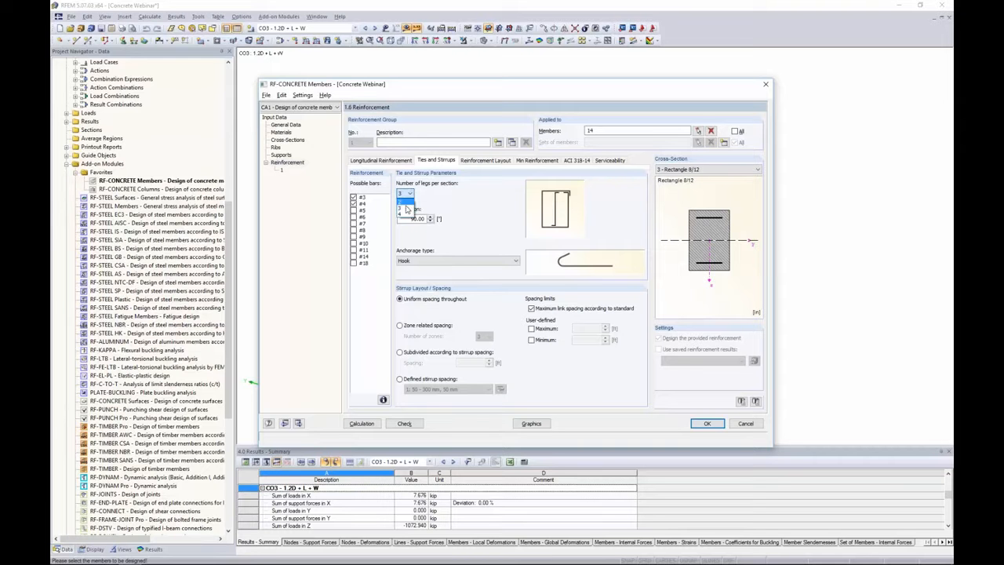
pyautogui.click(403, 212)
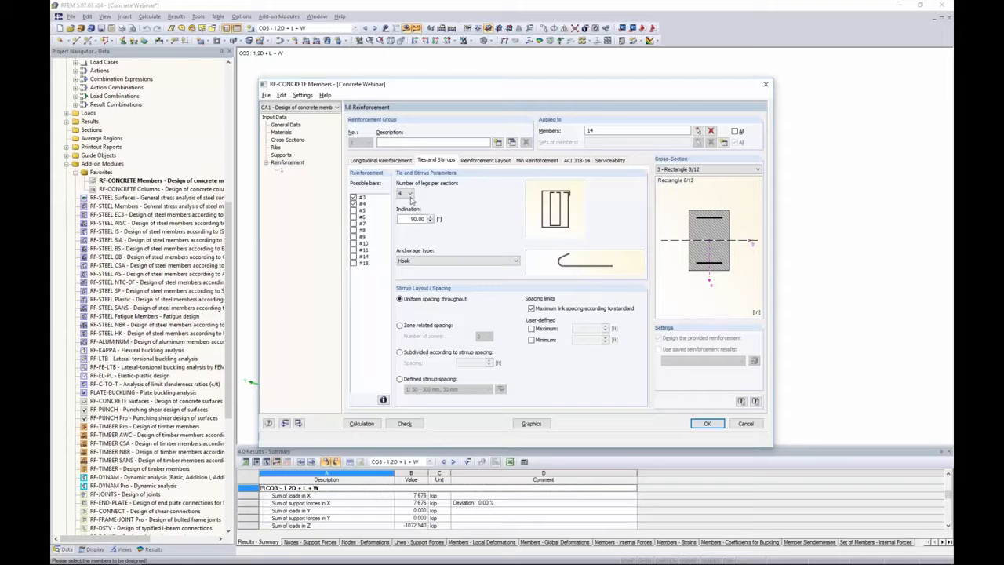
pyautogui.click(408, 193)
pyautogui.click(404, 204)
pyautogui.click(413, 219)
pyautogui.doubleClick(403, 220)
# Step: Try the Bend and Straight with transverse bar stirrup anchorage types, and restore the Hook anchorage
pyautogui.click(458, 262)
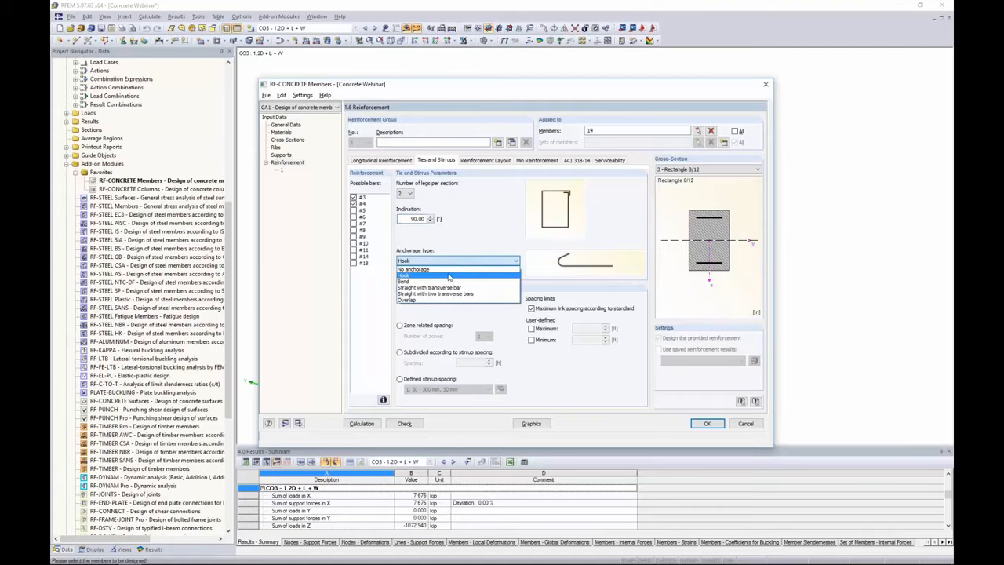
pyautogui.click(444, 282)
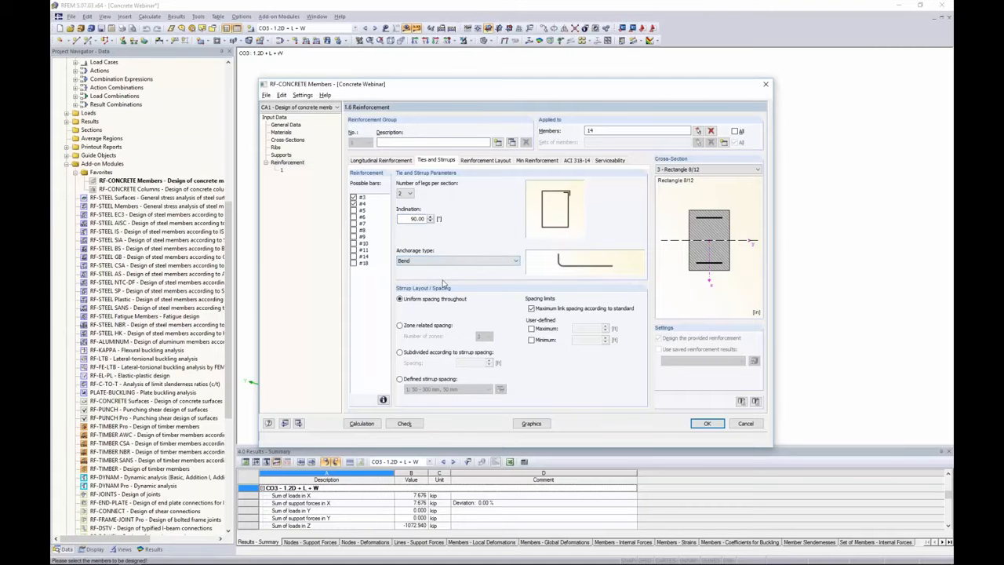
pyautogui.click(447, 264)
pyautogui.click(441, 287)
pyautogui.click(472, 262)
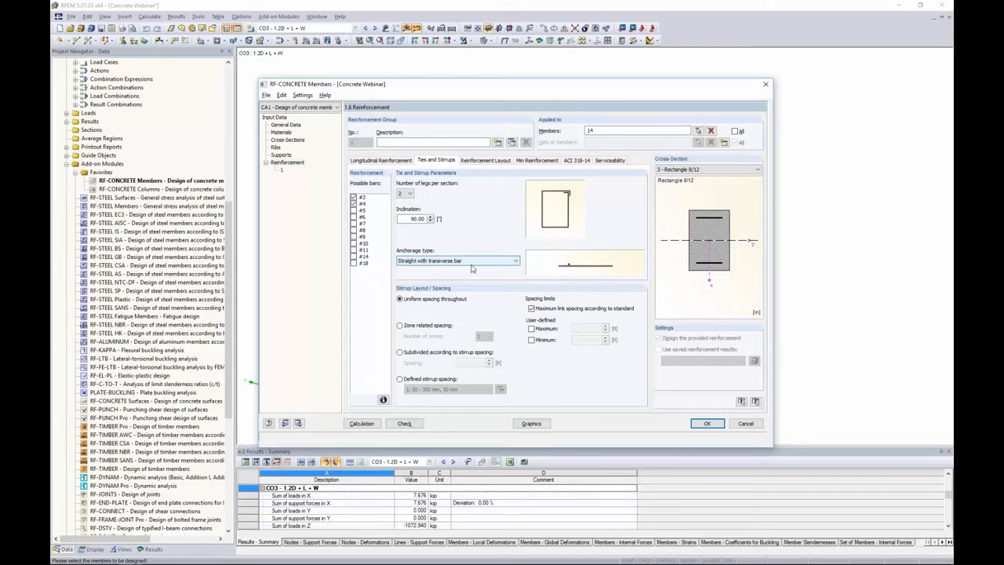
pyautogui.click(464, 281)
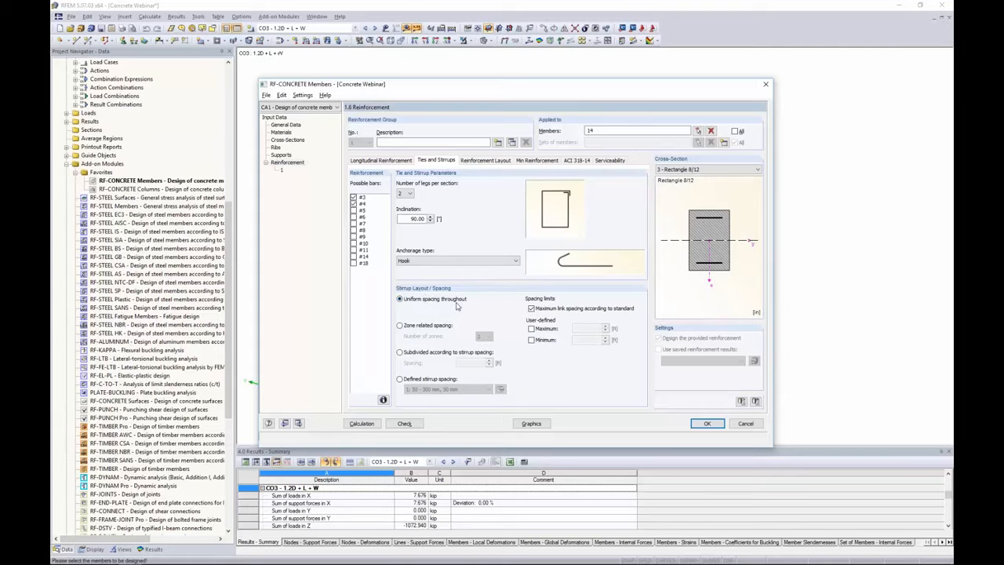
# Step: Try the zone-related and subdivided stirrup spacing layouts, and restore uniform spacing throughout
pyautogui.click(402, 326)
pyautogui.click(400, 352)
pyautogui.click(400, 299)
# Step: Try the user-defined minimum and maximum stirrup spacing limits, and deactivate both again
pyautogui.click(531, 340)
pyautogui.click(531, 328)
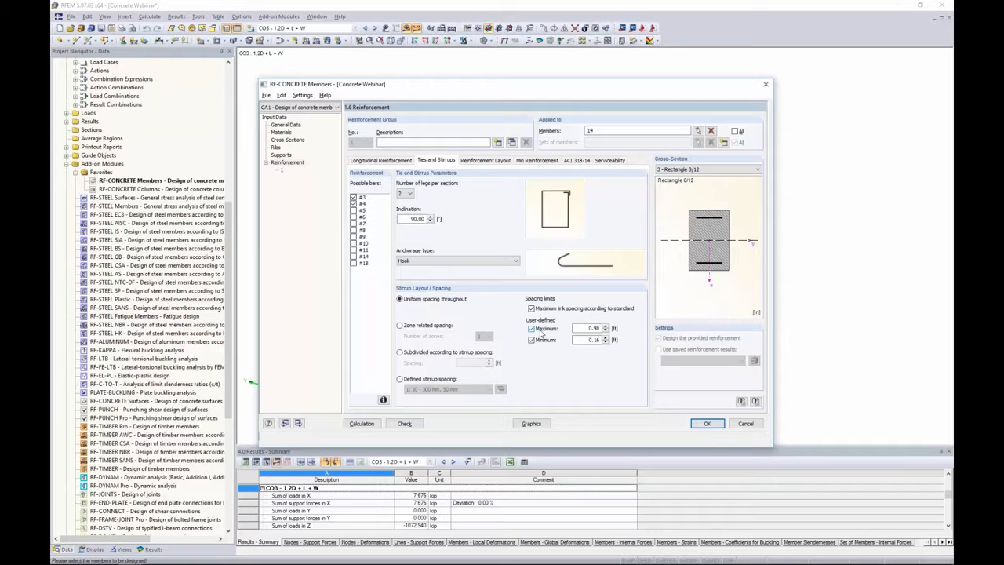
pyautogui.click(545, 329)
pyautogui.click(532, 340)
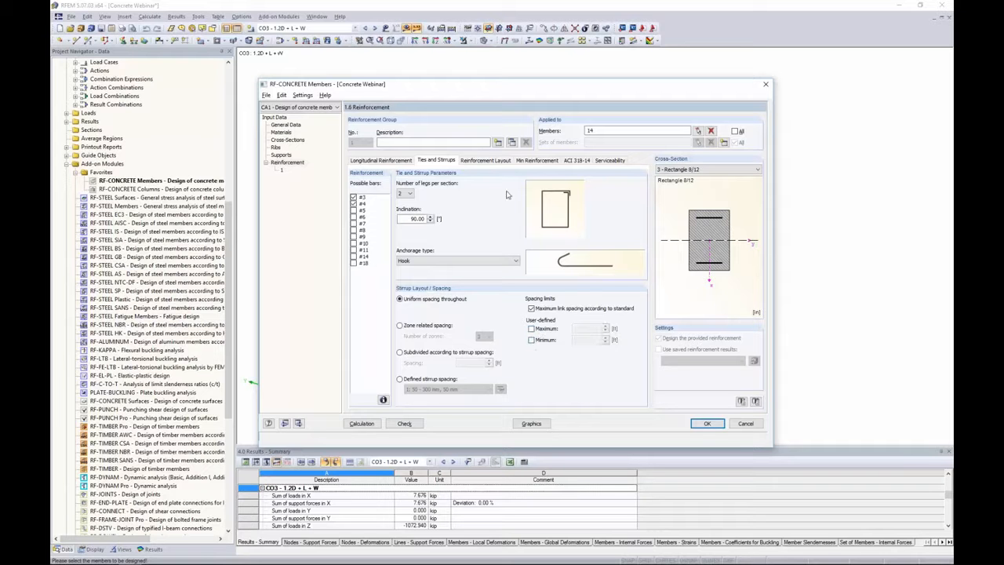
# Step: Examine the top, bottom and side concrete covers, try a top cover of 2.0 in, and restore it to 1.5 in
pyautogui.click(488, 161)
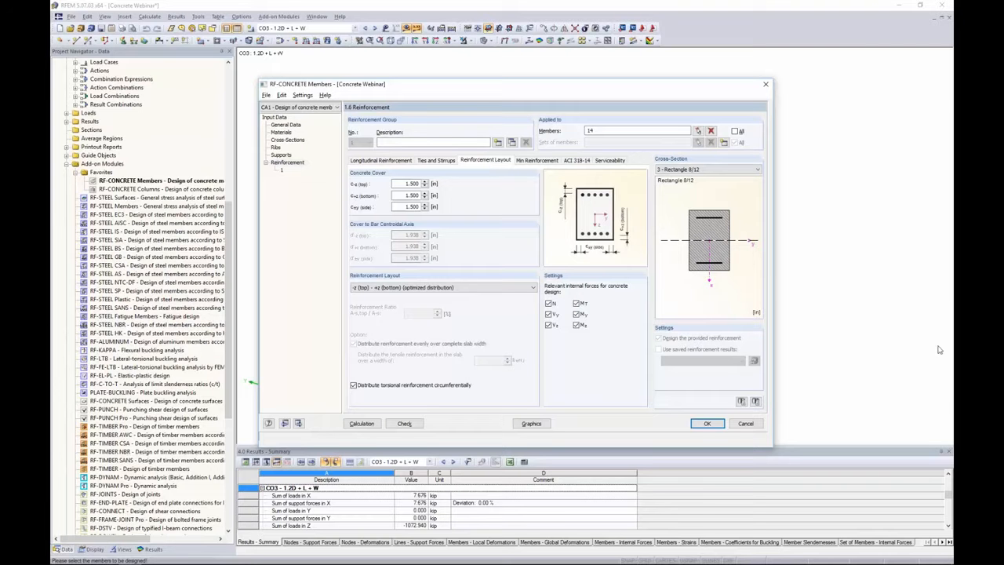
pyautogui.doubleClick(407, 195)
pyautogui.click(404, 183)
pyautogui.press('Tab')
pyautogui.press('Tab')
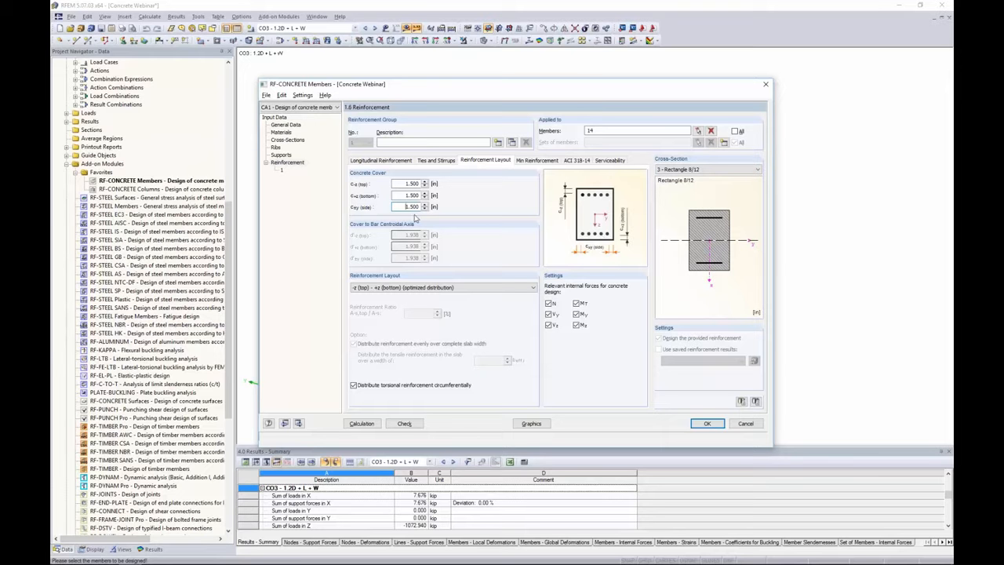
pyautogui.doubleClick(408, 184)
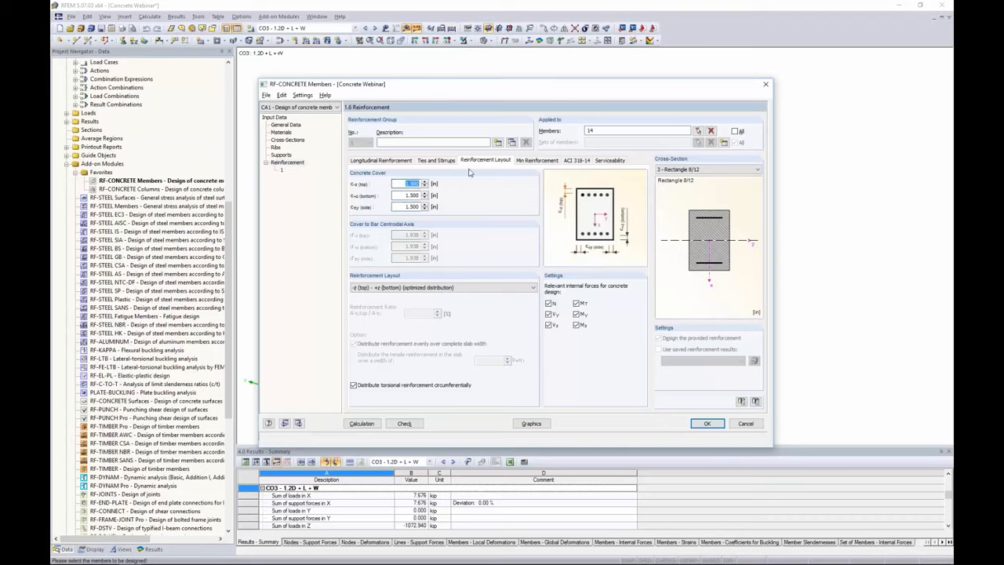
pyautogui.write('2.0')
pyautogui.press('Tab')
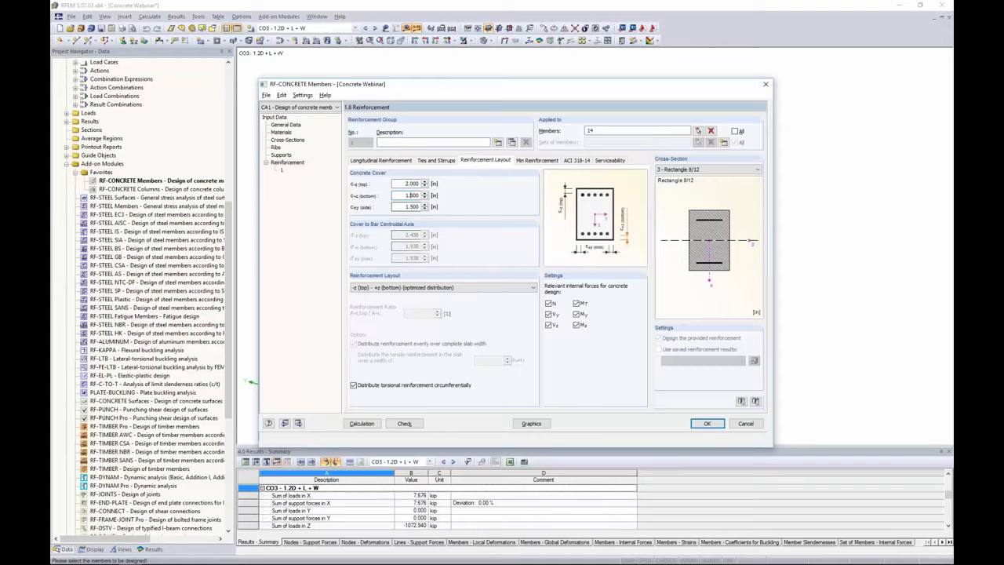
pyautogui.doubleClick(409, 183)
pyautogui.write('1.5')
# Step: Try the In Corners and Uniformly surrounding reinforcement layouts, and restore the top-bottom optimized distribution
pyautogui.click(453, 288)
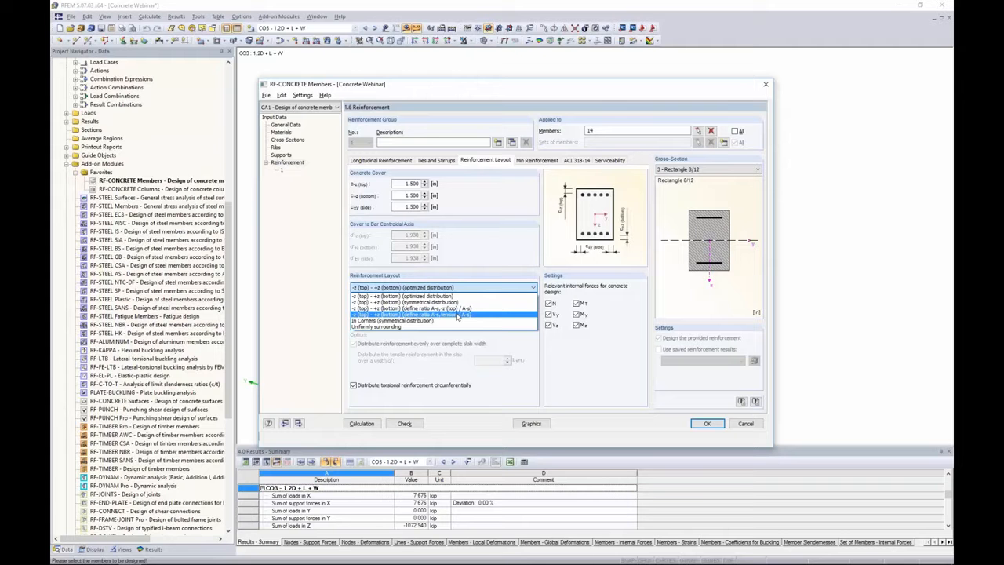
pyautogui.click(453, 320)
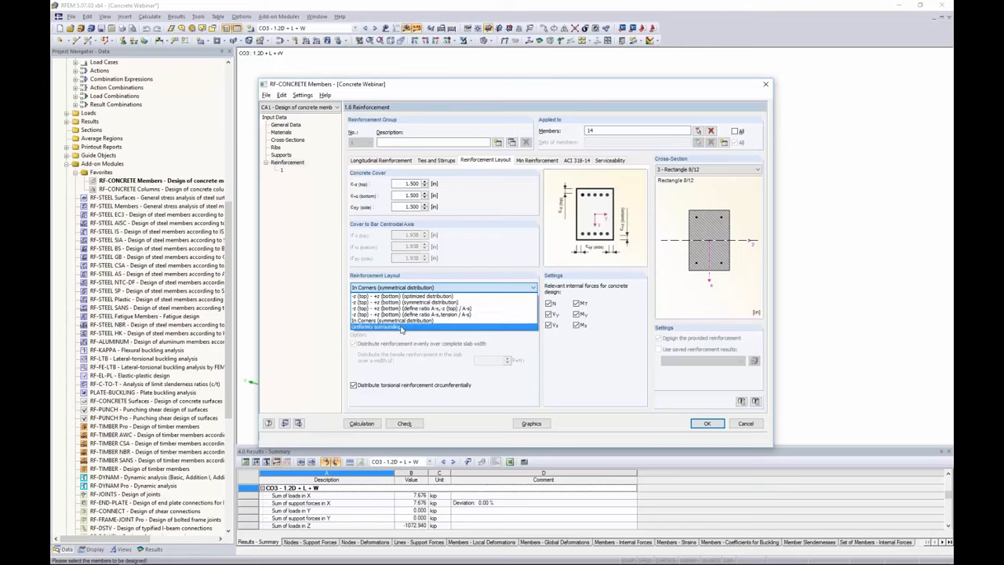
pyautogui.click(403, 326)
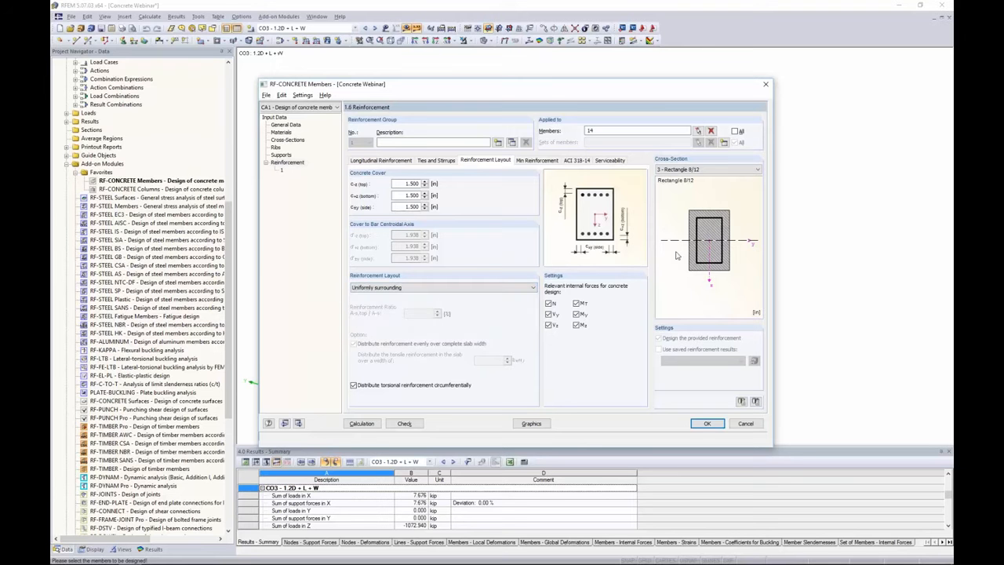
pyautogui.click(384, 289)
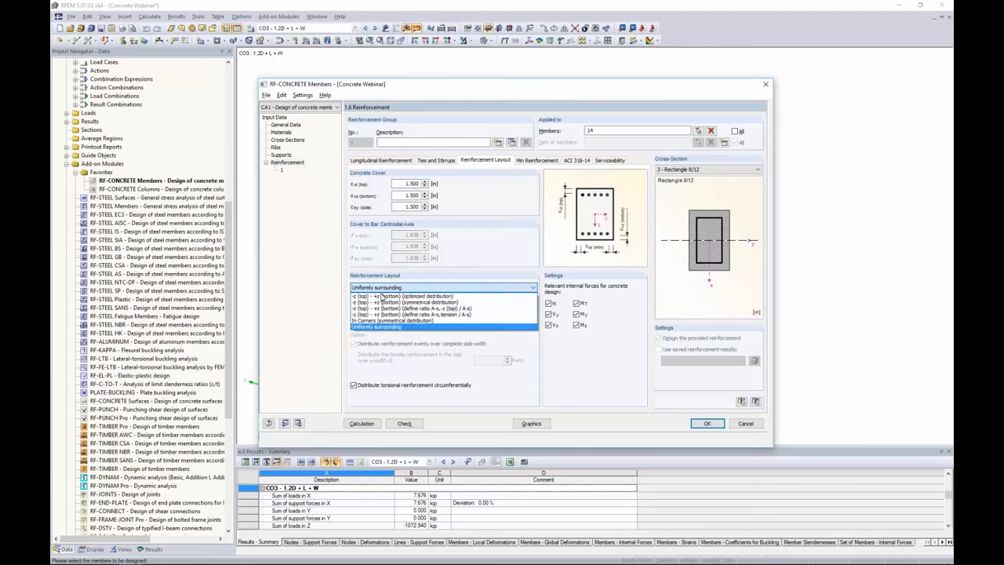
pyautogui.click(373, 300)
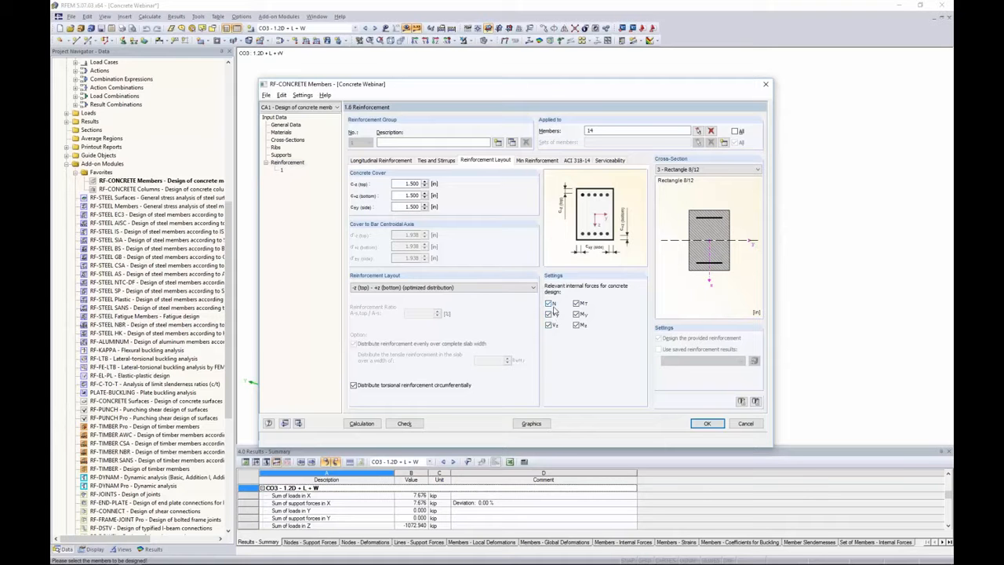
# Step: Try importing the minimum top reinforcement area from three No. 4 rebars, and cancel the import
pyautogui.click(538, 161)
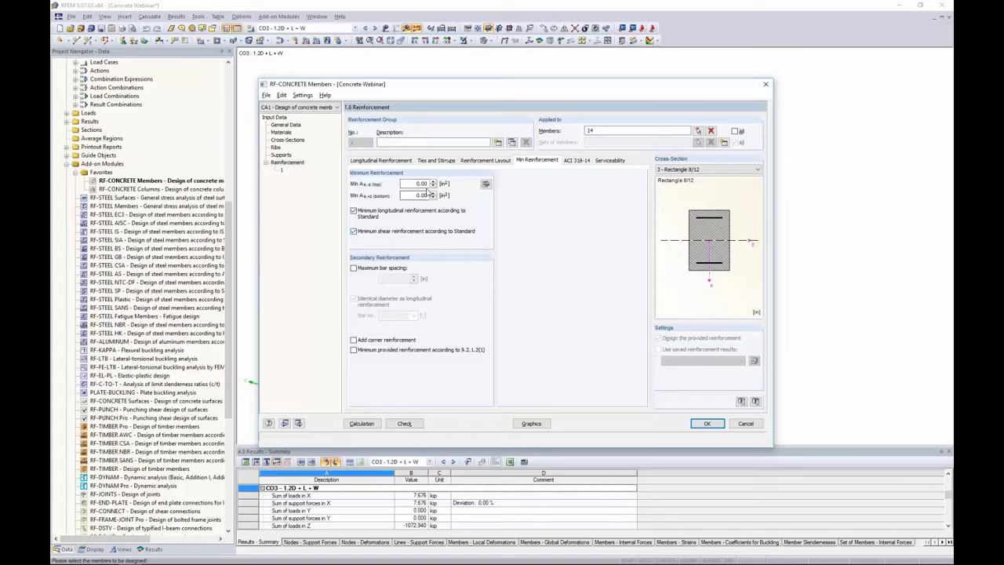
pyautogui.click(485, 184)
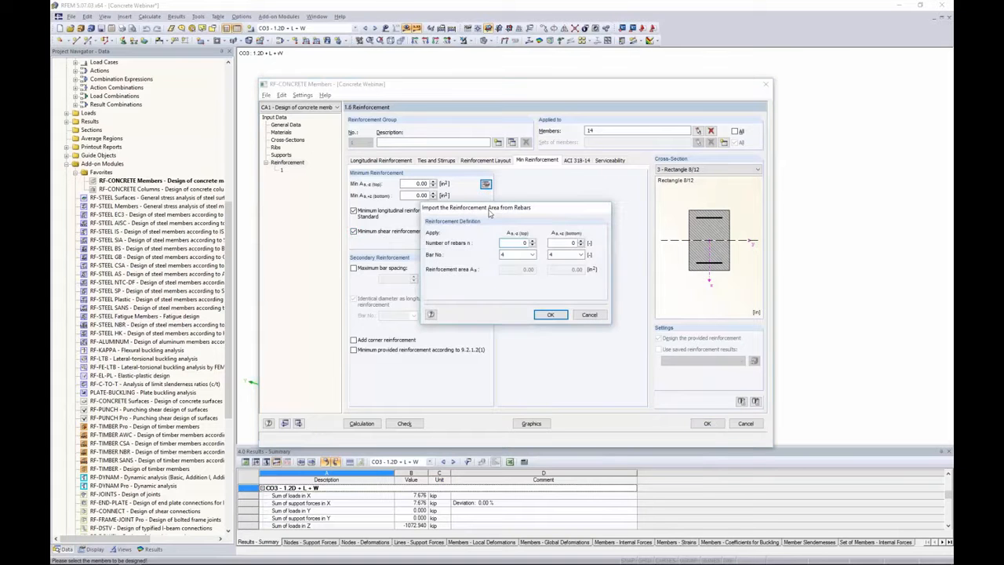
pyautogui.click(562, 227)
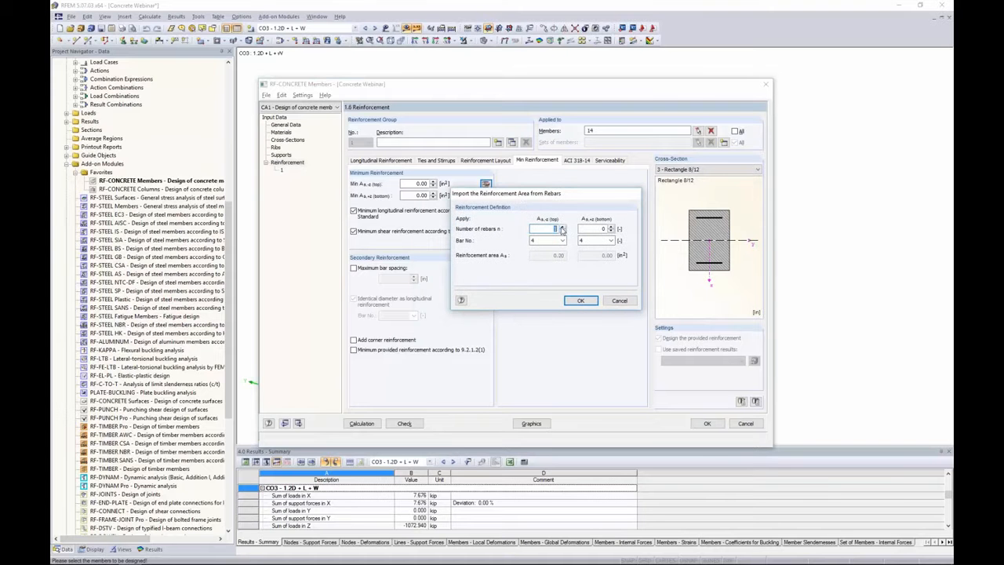
pyautogui.click(560, 241)
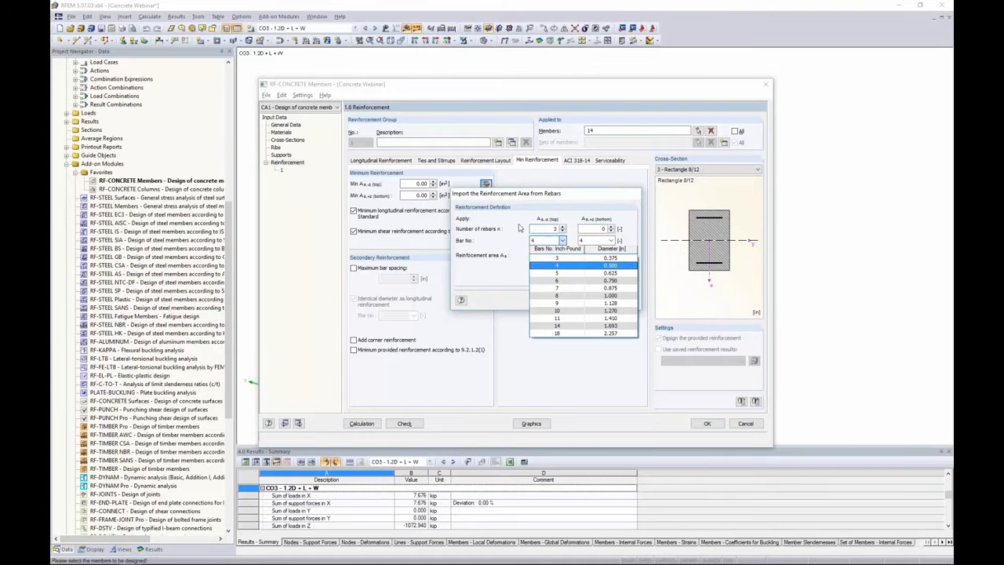
pyautogui.click(519, 226)
pyautogui.click(611, 300)
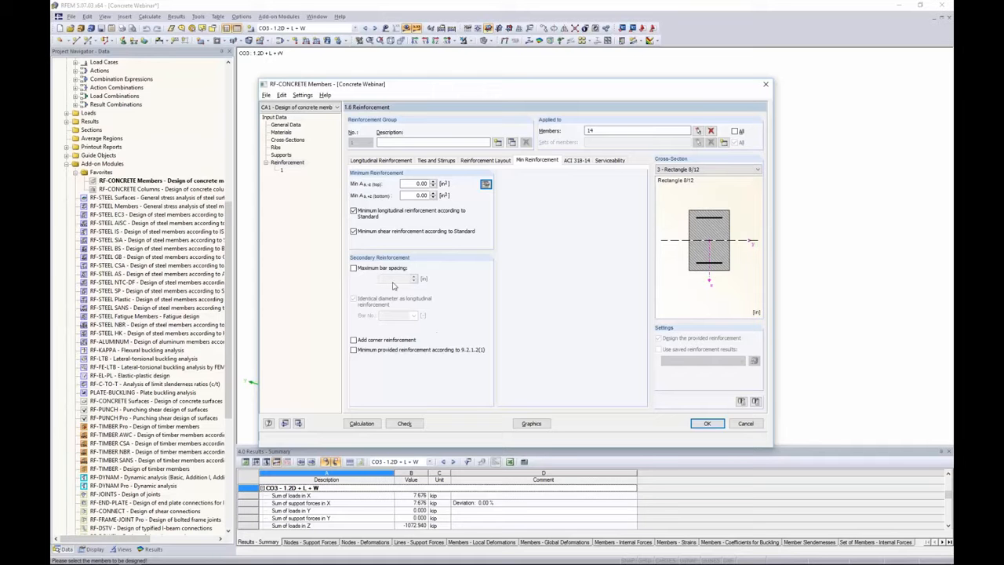
# Step: Review the ACI 318-14 reinforcement settings, and switch to PowerPoint to consult the Reinforcement Percentage slide
pyautogui.click(583, 161)
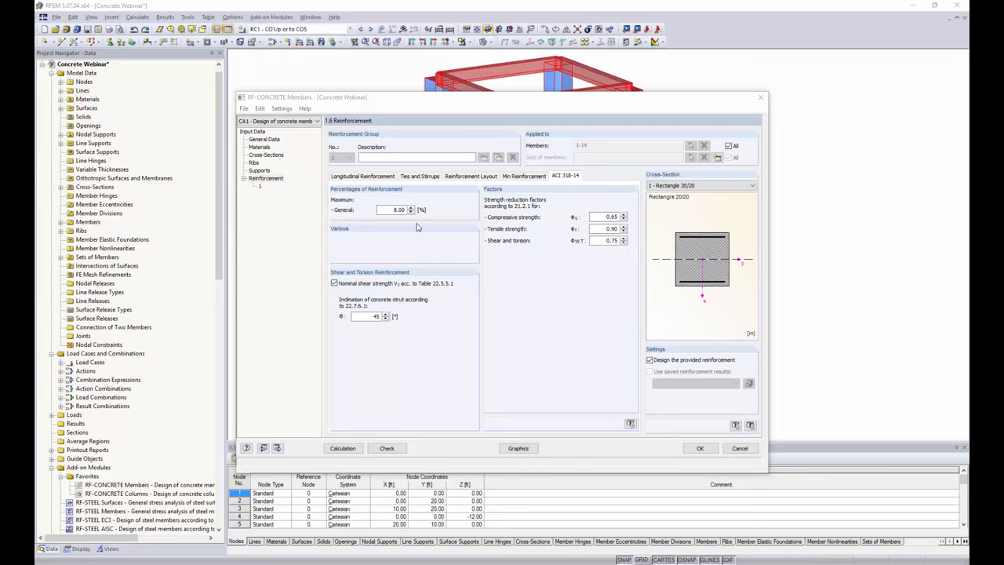
pyautogui.hotkey('alt', 'Tab')
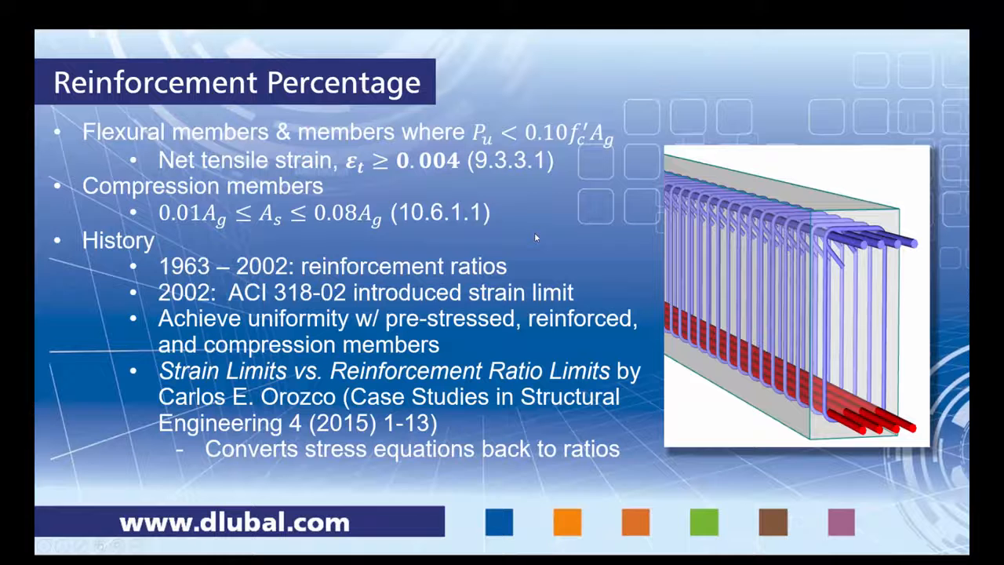
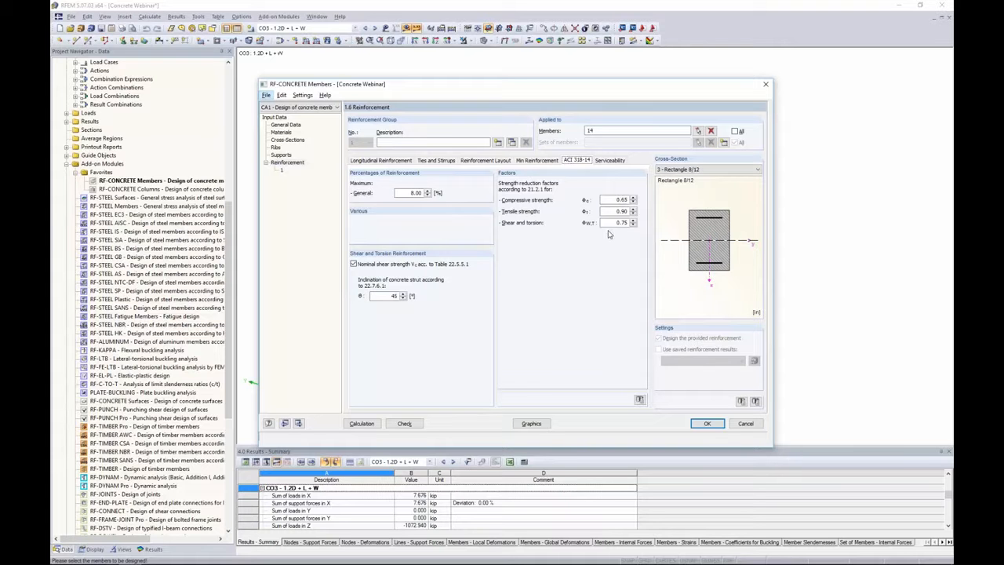
# Step: In RFEM, review the reinforcement serviceability settings and the load combinations selected for the Serviceability Limit State
pyautogui.click(608, 162)
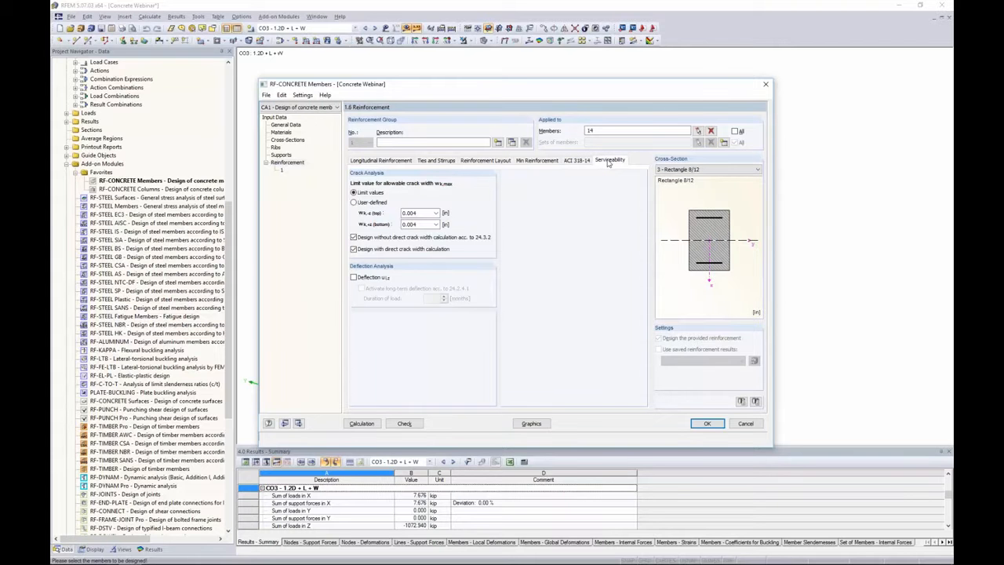
pyautogui.click(298, 127)
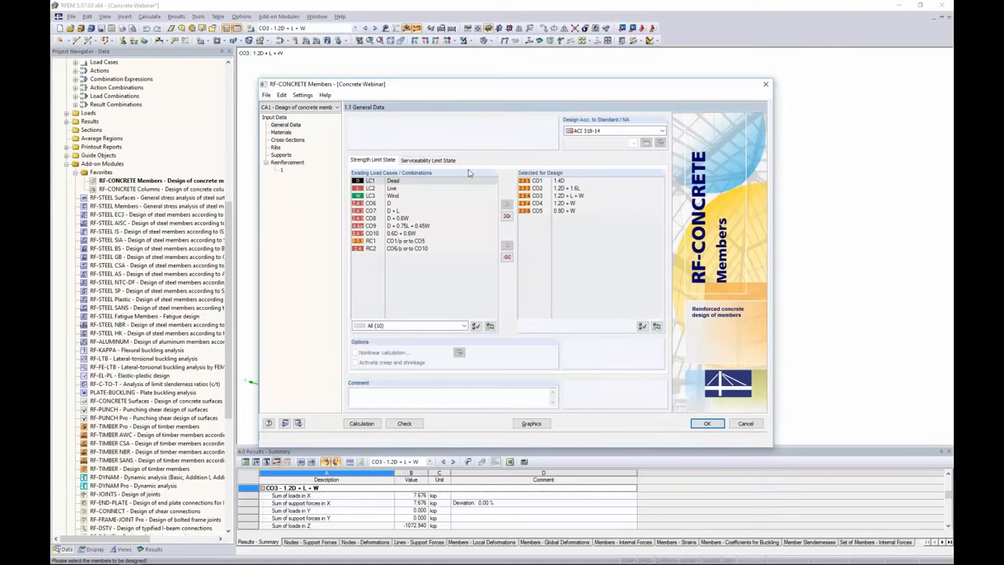
pyautogui.click(436, 160)
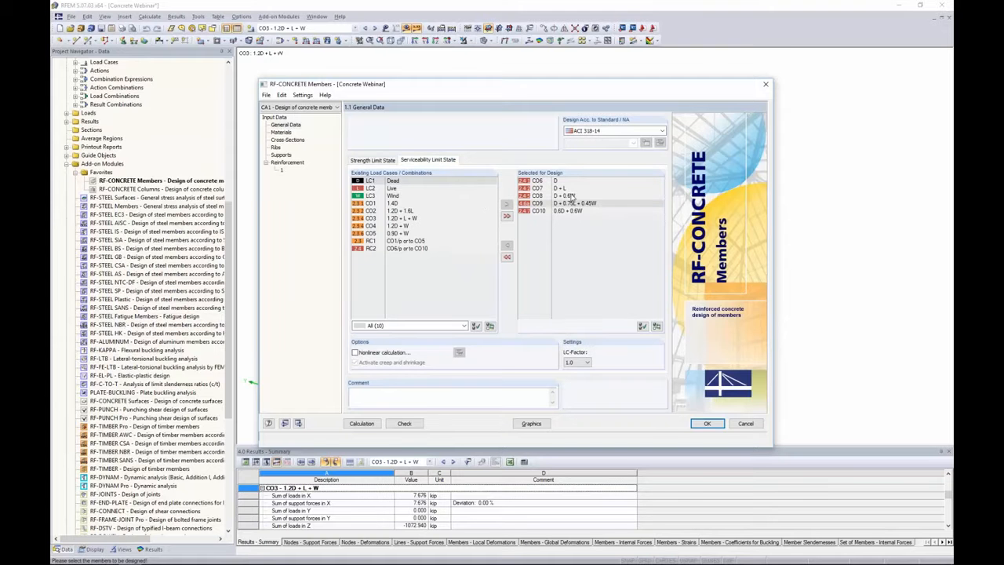
# Step: In the reinforcement serviceability settings, set the top and bottom allowable crack widths to 0.012 in for humidity, moist air, soil exposure
pyautogui.click(287, 163)
pyautogui.click(610, 160)
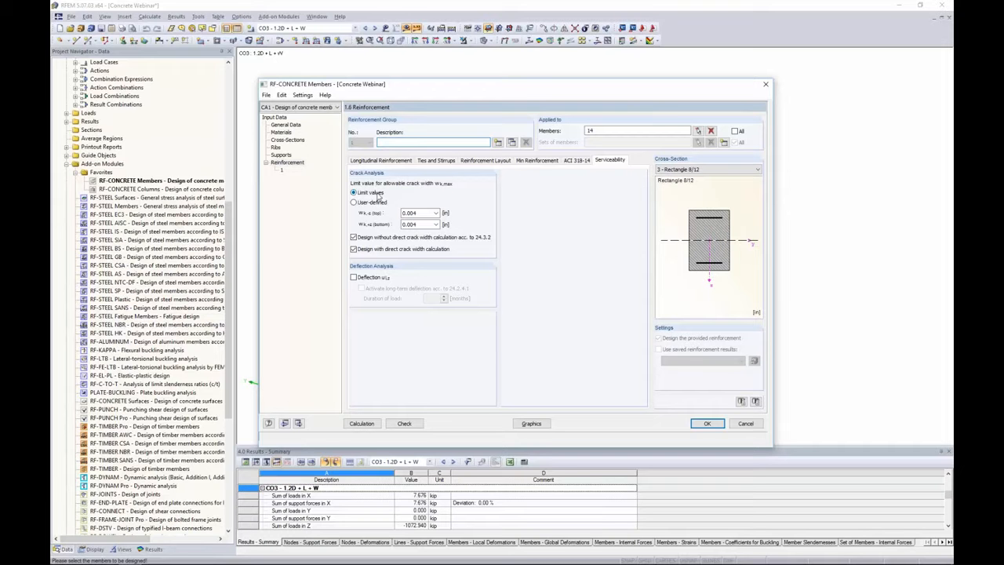
pyautogui.click(436, 213)
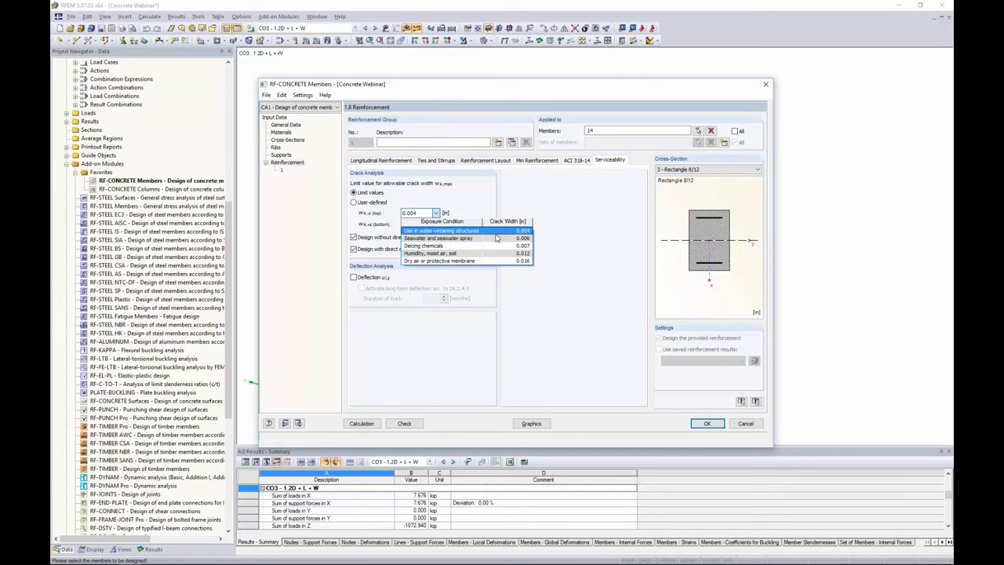
pyautogui.click(434, 253)
pyautogui.click(436, 225)
pyautogui.click(425, 266)
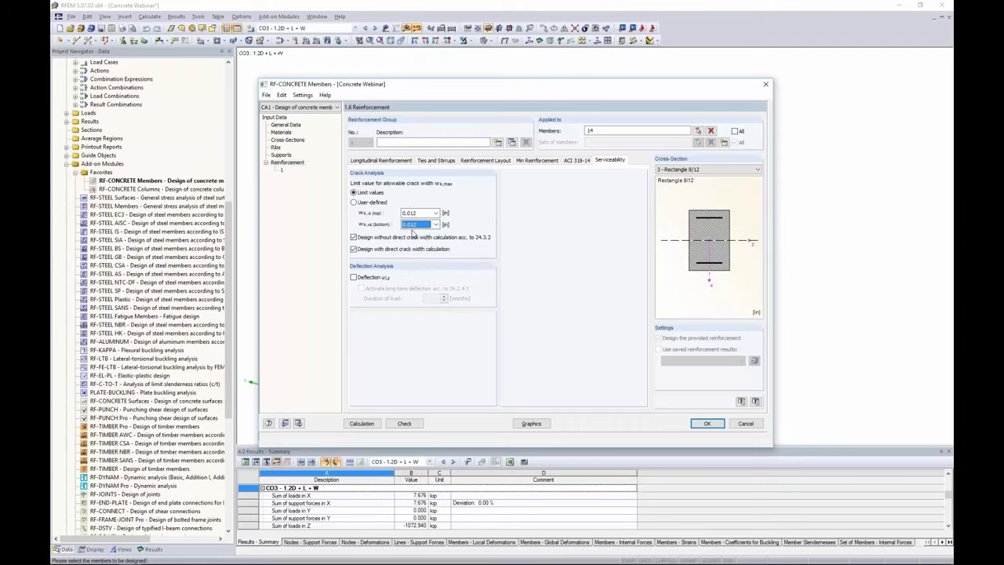
# Step: Try the user-defined option for the allowable crack widths, and return to the predefined limit values
pyautogui.click(354, 202)
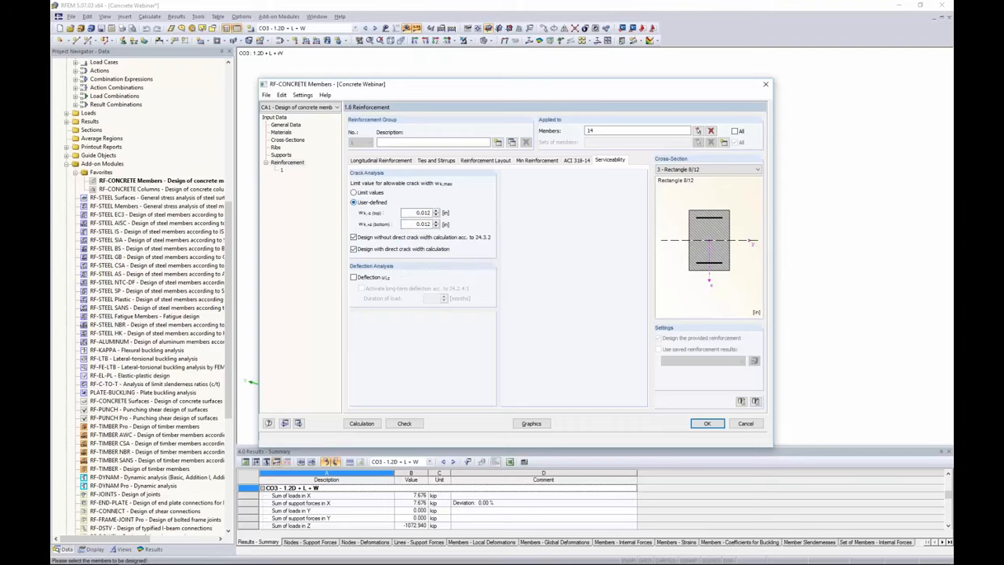
pyautogui.doubleClick(424, 212)
pyautogui.click(354, 192)
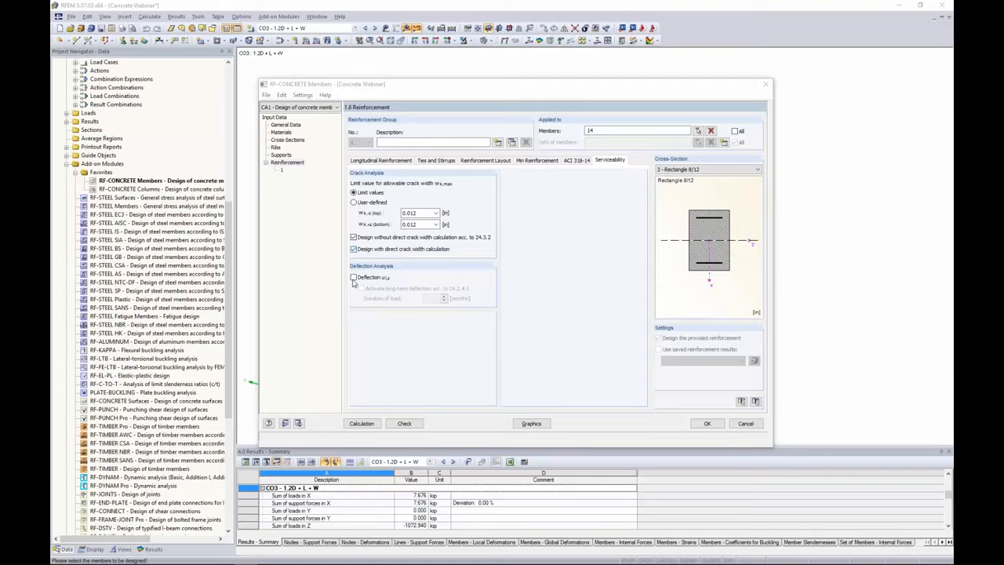
# Step: Activate the deflection analysis for the reinforcement group and open the deflection data
pyautogui.click(353, 277)
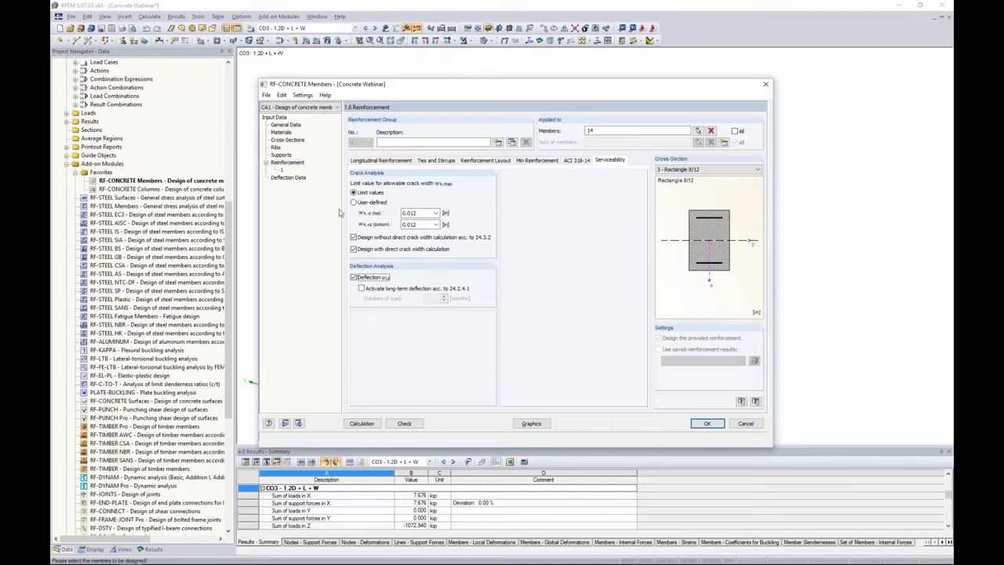
pyautogui.click(297, 180)
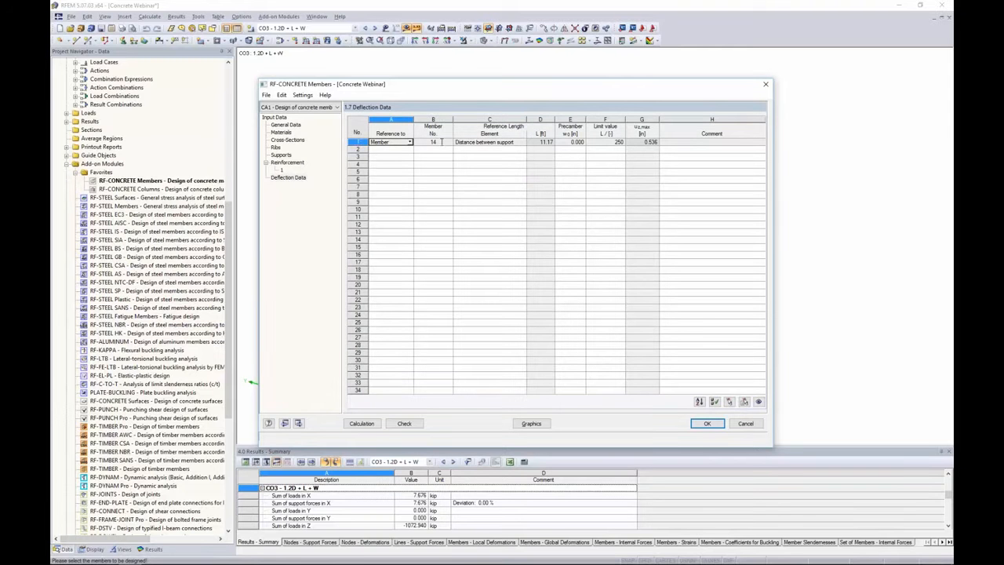
# Step: Try a user-defined reference length for member 14, and restore the distance between supports
pyautogui.click(481, 143)
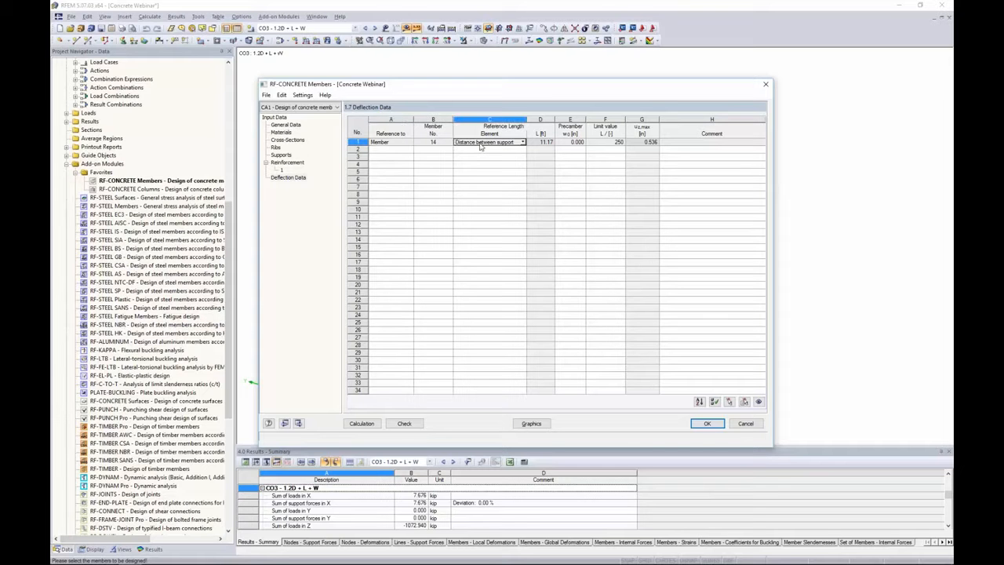
pyautogui.click(523, 141)
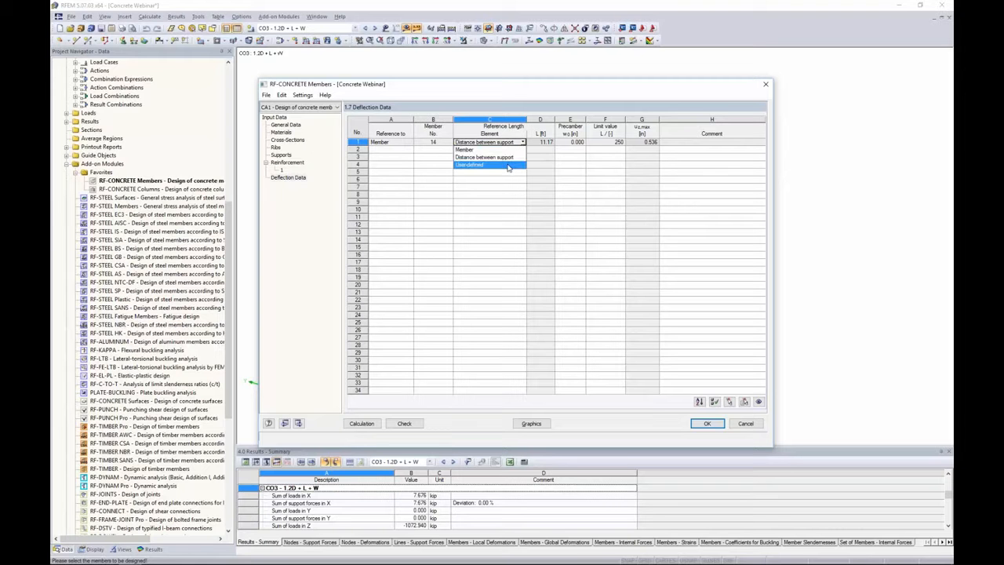
pyautogui.click(508, 165)
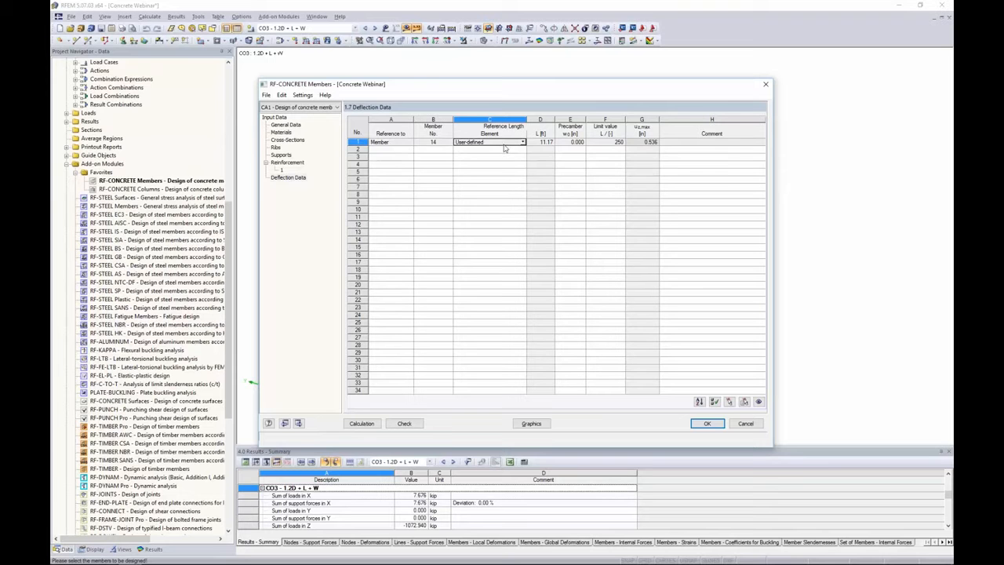
pyautogui.click(522, 141)
pyautogui.click(487, 149)
# Step: Review the available deflection limit value options for member 14
pyautogui.click(600, 144)
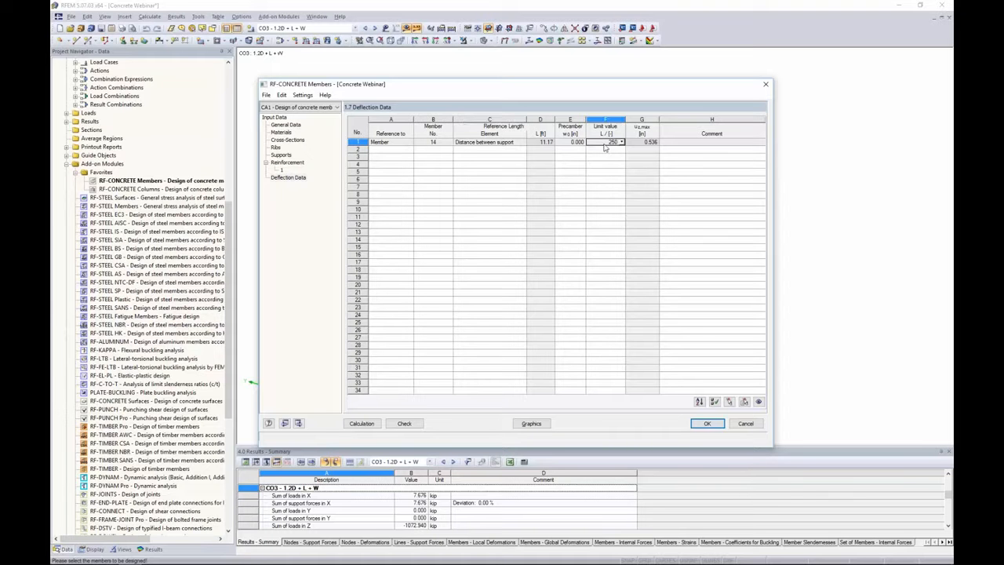
pyautogui.click(621, 143)
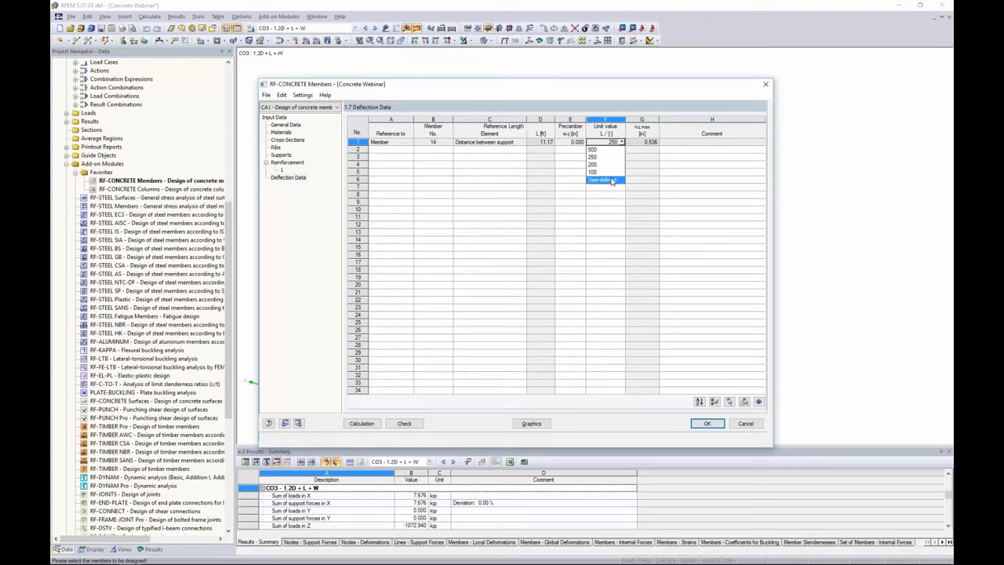
pyautogui.click(562, 166)
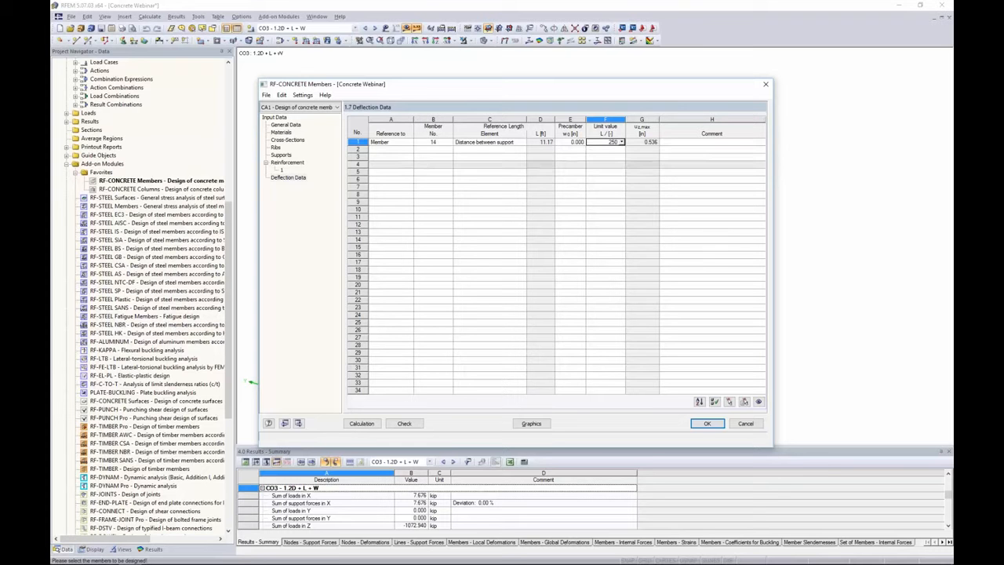
pyautogui.click(618, 142)
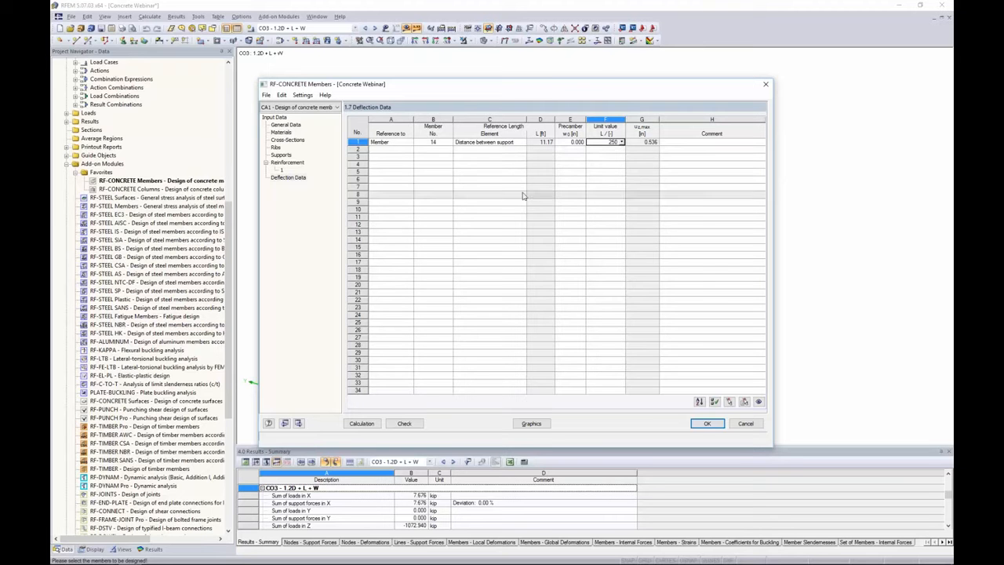
# Step: Try activating the long-term deflection according to 24.2.4.1 in the serviceability settings, check its load duration, and deactivate it
pyautogui.click(288, 164)
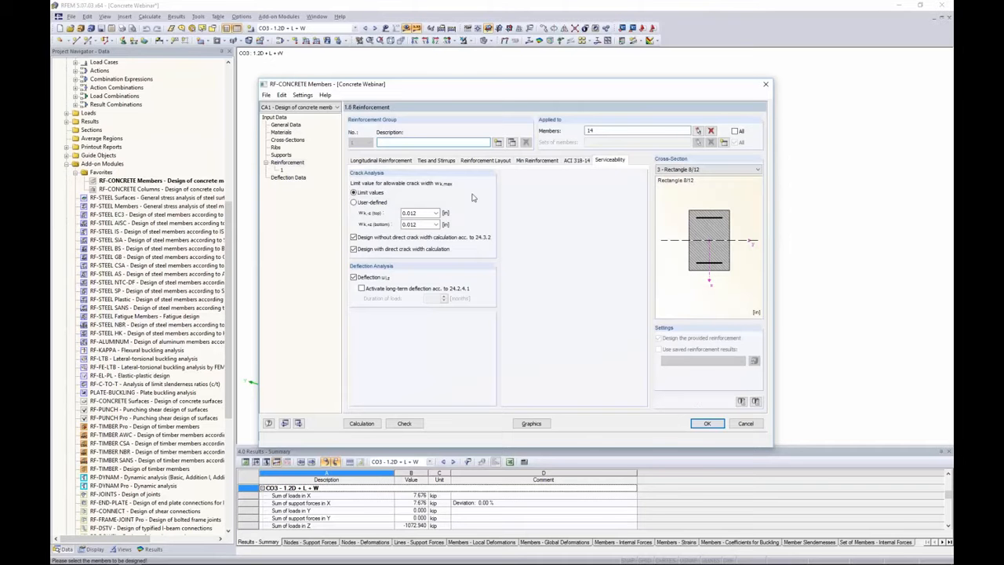
pyautogui.click(362, 289)
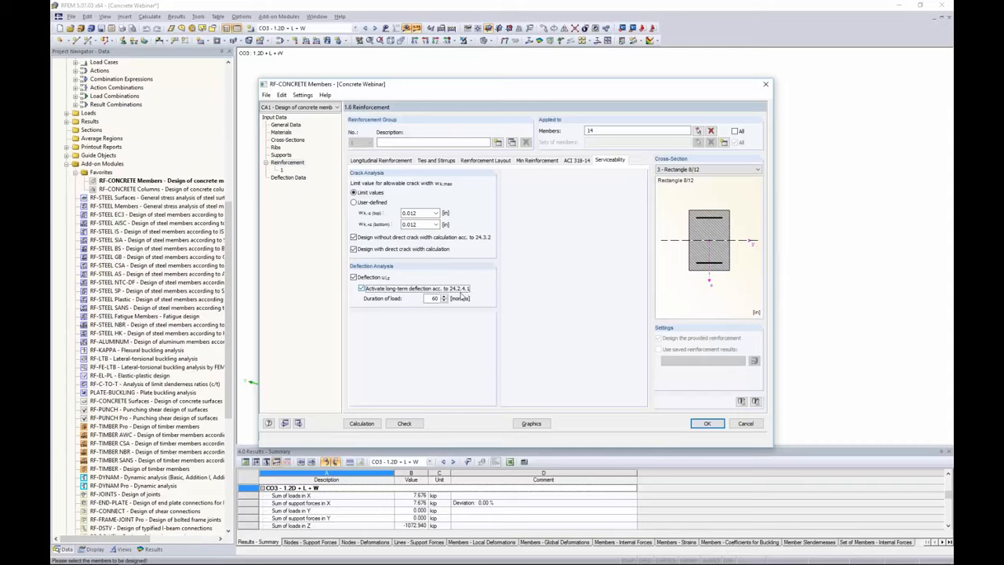
pyautogui.doubleClick(433, 298)
pyautogui.click(436, 299)
pyautogui.click(362, 289)
# Step: Run the concrete design calculation and show the required reinforcement by cross-section and by member
pyautogui.click(359, 423)
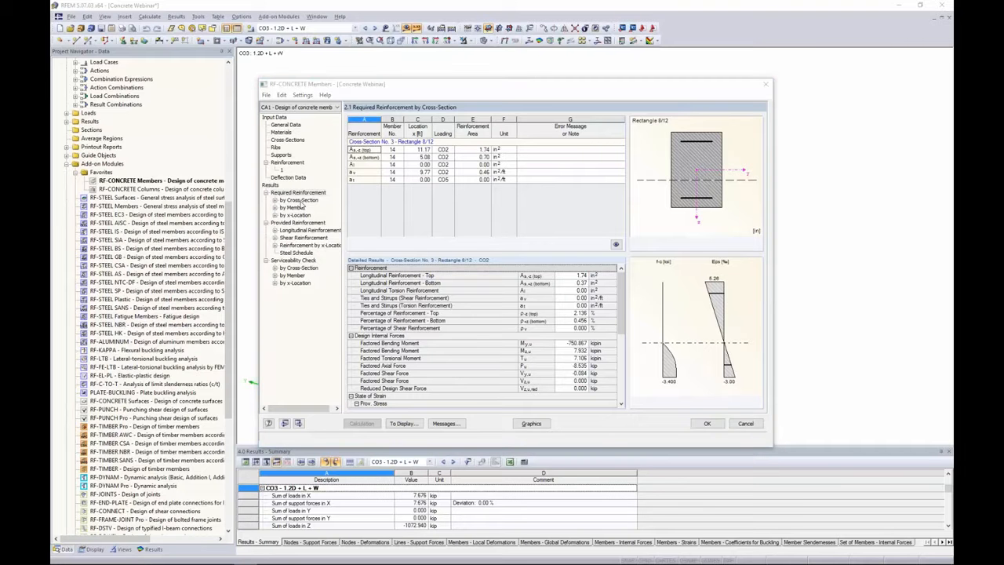
pyautogui.click(301, 202)
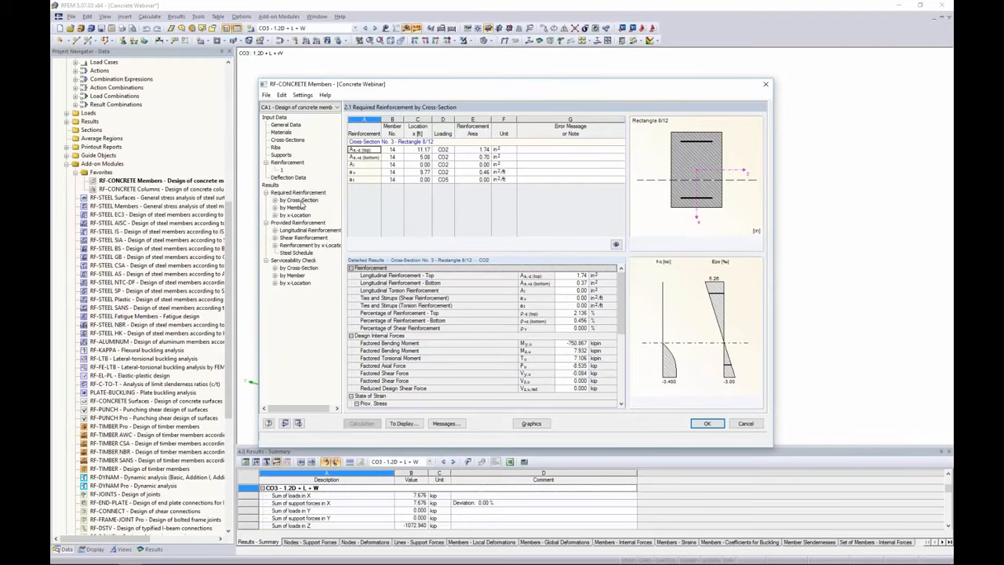
pyautogui.click(296, 208)
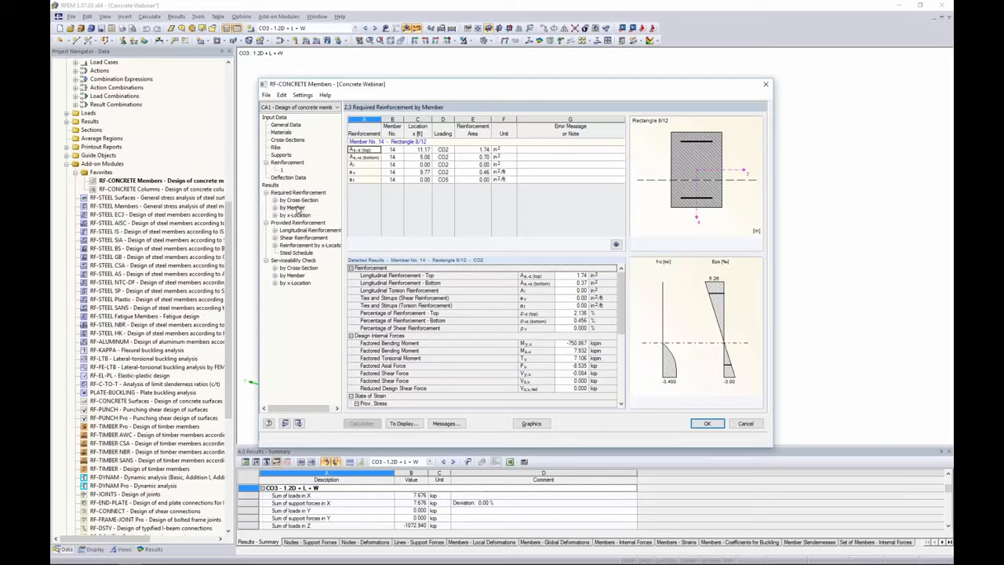
# Step: Examine the detailed results of member 14 for the torsion, shear and bottom longitudinal required reinforcement
pyautogui.click(389, 165)
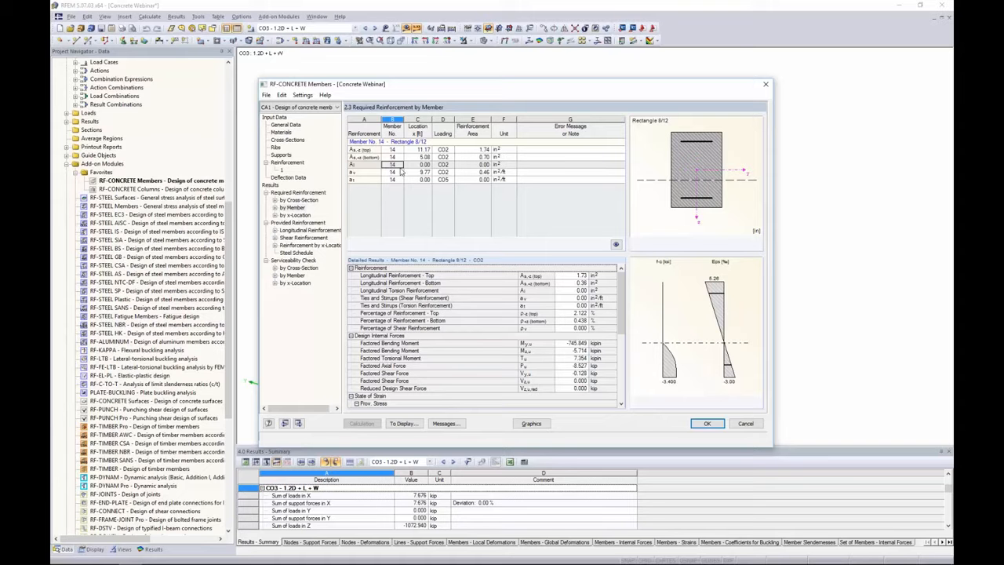
pyautogui.click(423, 166)
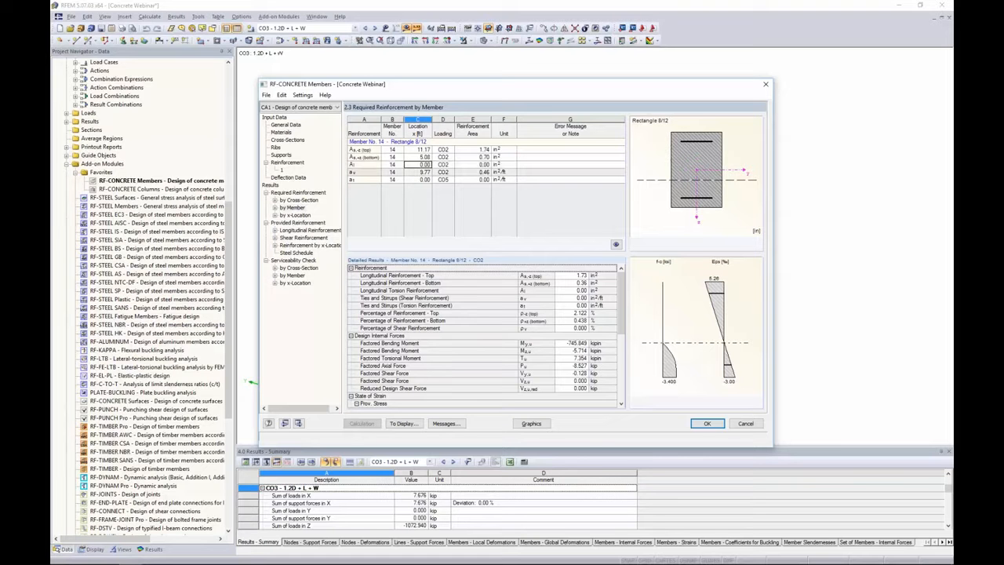
pyautogui.click(414, 173)
pyautogui.click(416, 179)
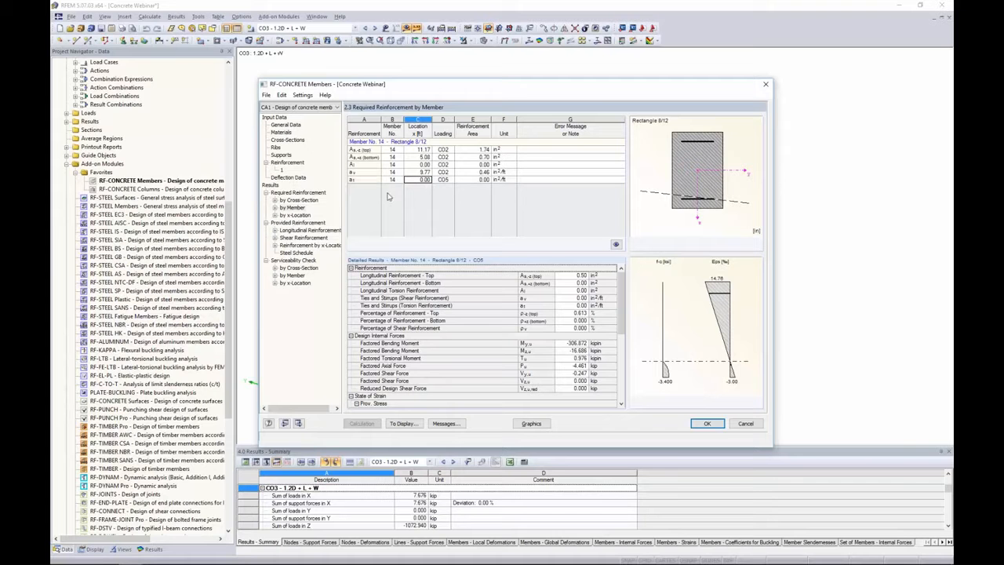
pyautogui.click(422, 173)
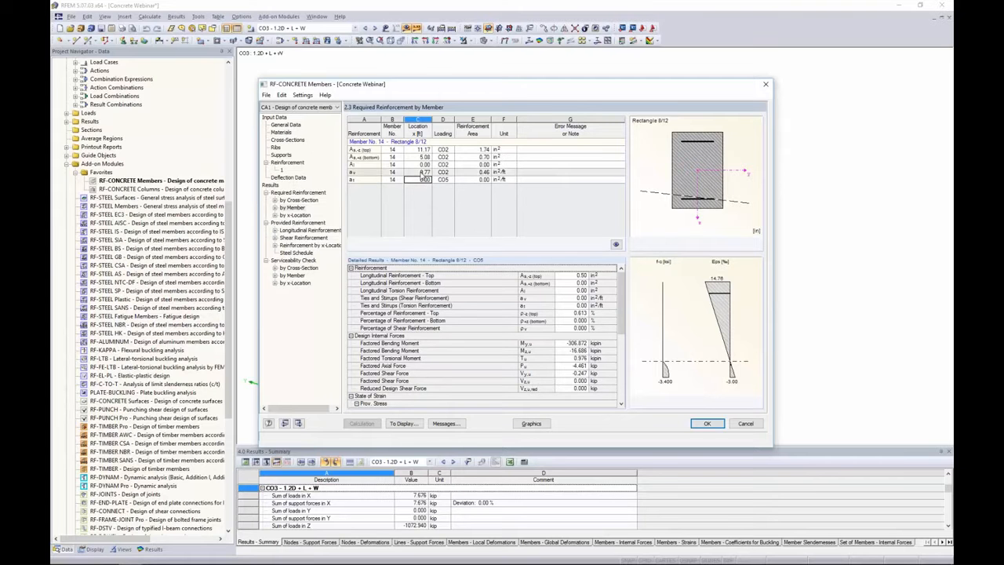
pyautogui.click(424, 165)
pyautogui.click(420, 157)
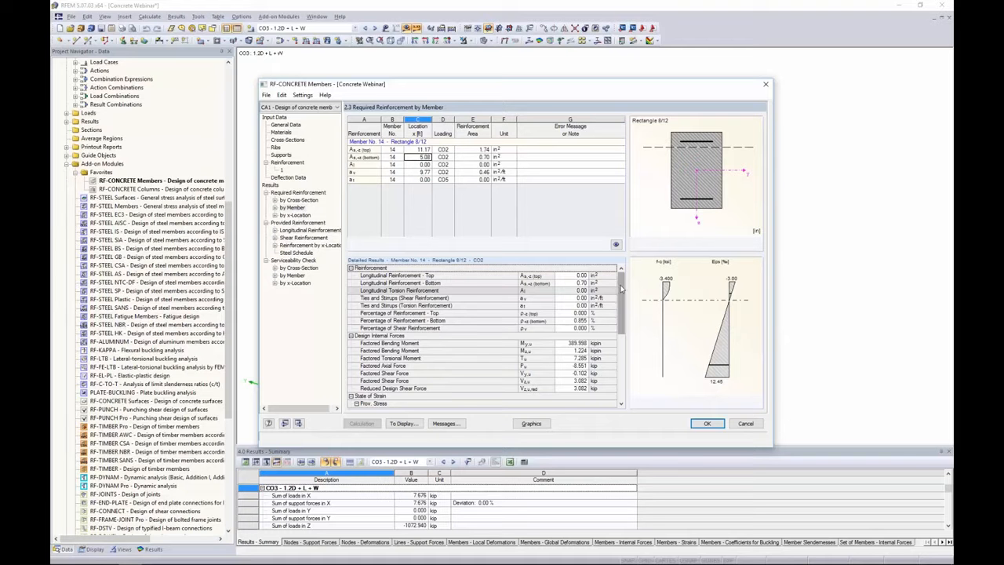
# Step: Review the stress, strain, strength reduction factor and shear and torsional capacity details for member 14's bottom reinforcement
pyautogui.scroll(-5, 615, 339)
pyautogui.scroll(5, 614, 339)
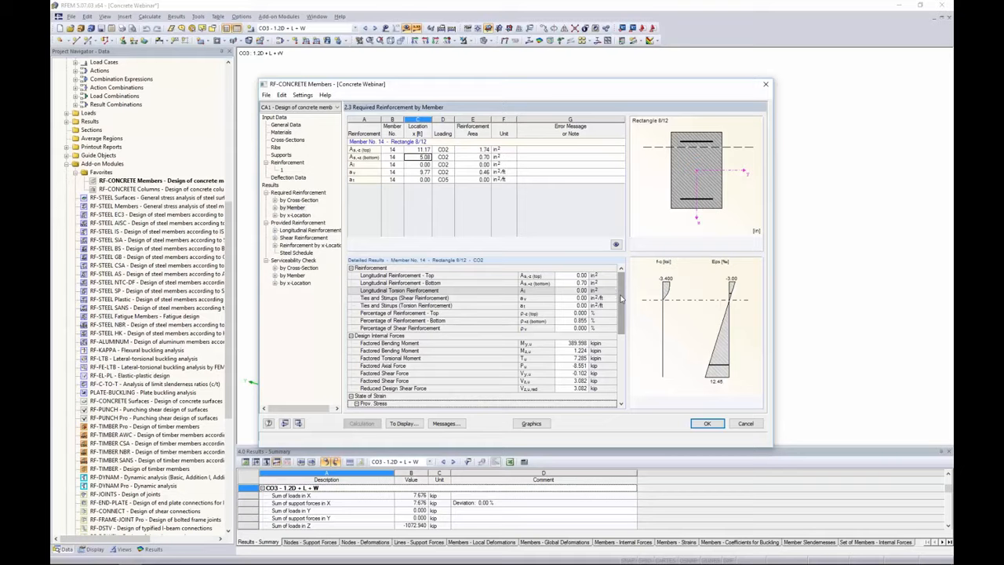
pyautogui.moveTo(621, 298); pyautogui.dragTo(617, 353)
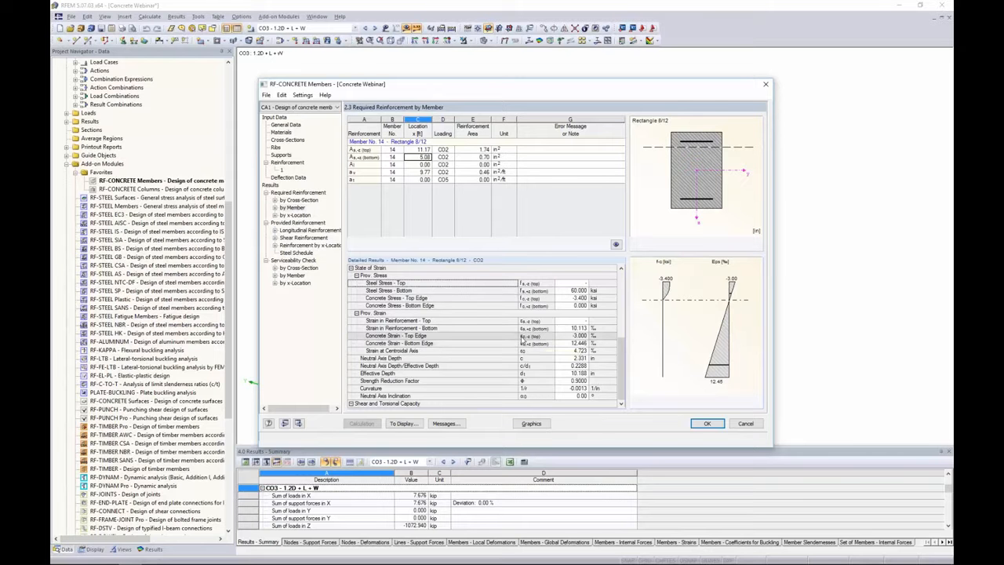
pyautogui.scroll(-1, 549, 345)
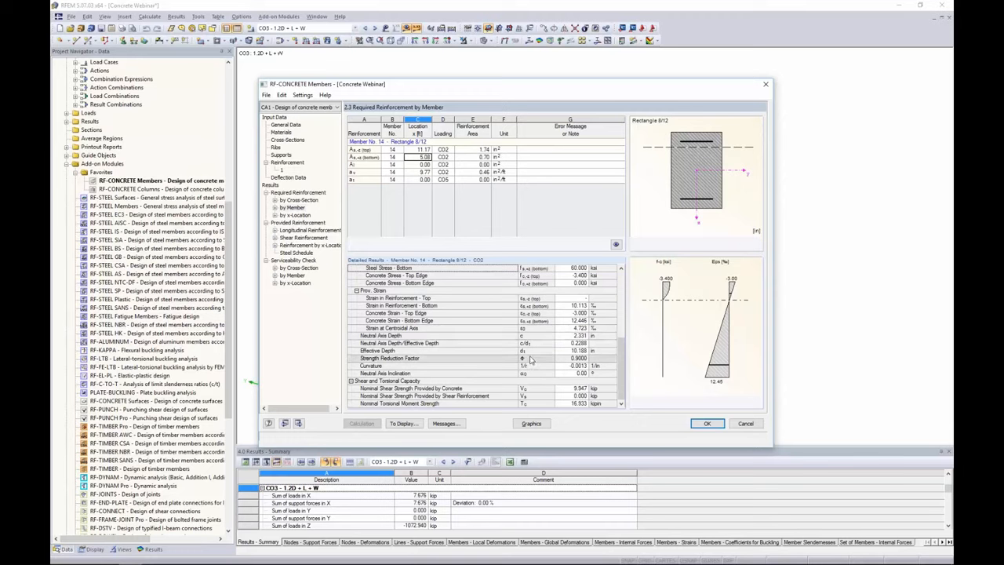
# Step: Show the required reinforcement by x-location, uncover the model behind the dialog, and inspect locations along member 14 up to 2.03 ft
pyautogui.click(298, 215)
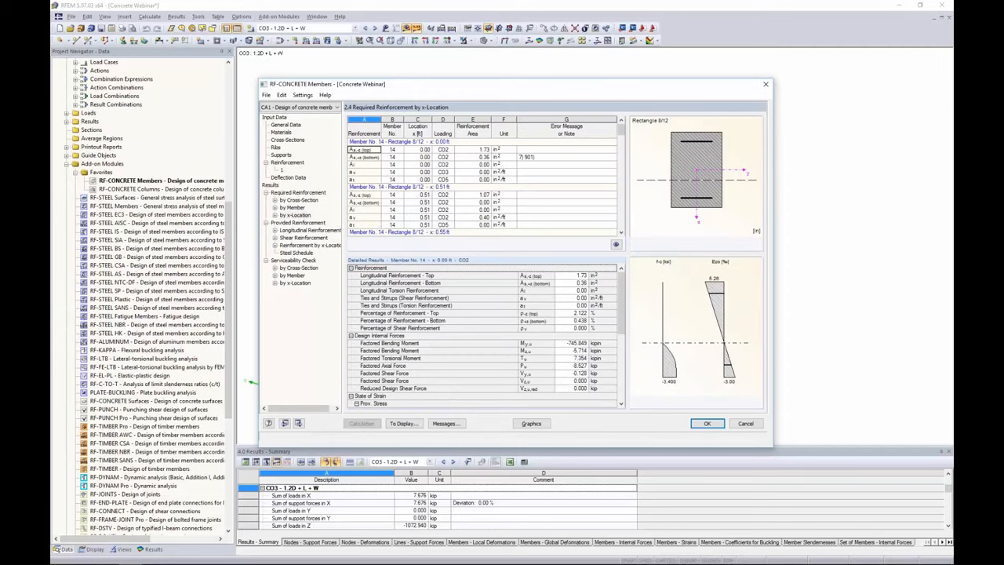
pyautogui.moveTo(459, 91); pyautogui.dragTo(461, 217)
pyautogui.scroll(-2, 416, 287)
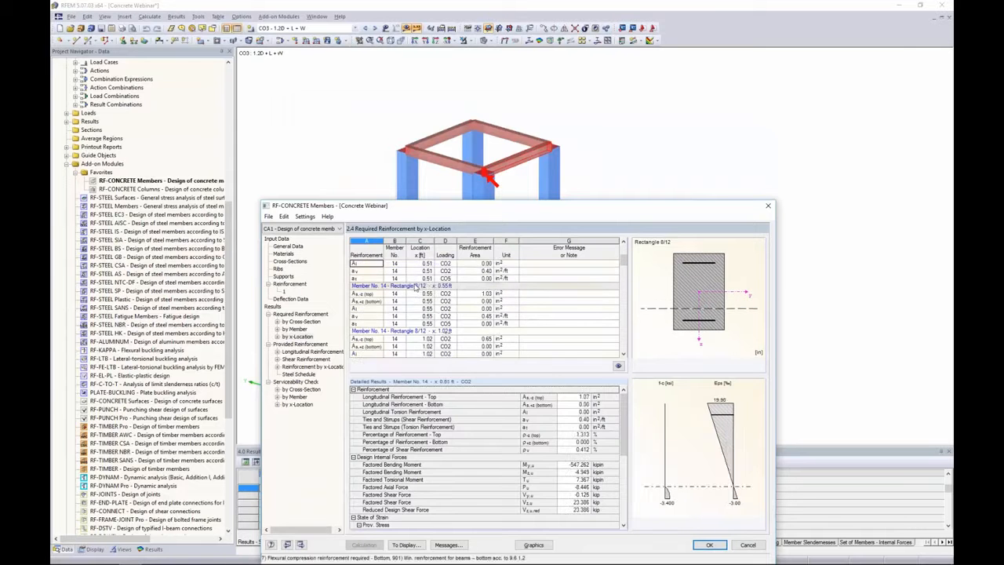
pyautogui.scroll(-2, 416, 287)
pyautogui.click(405, 332)
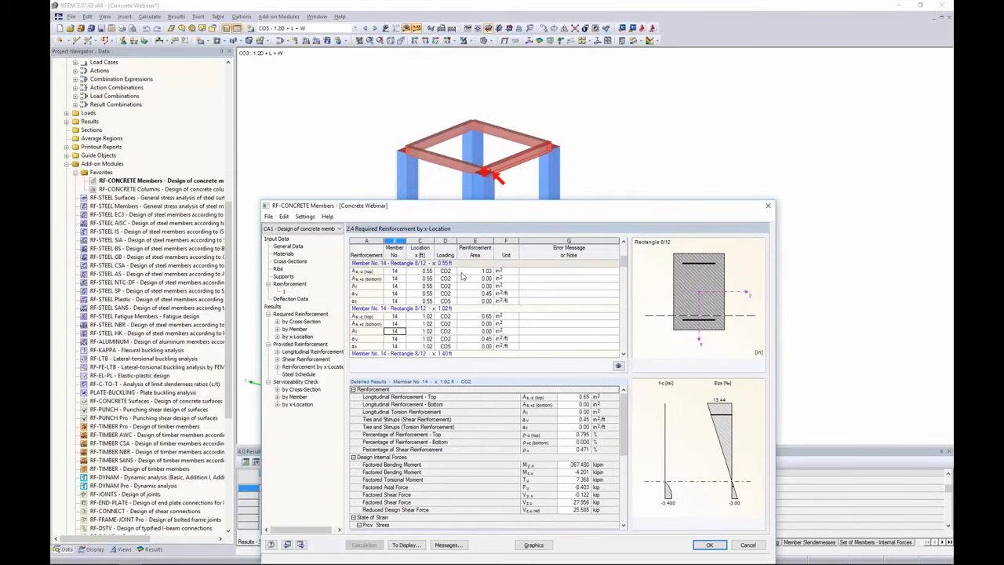
pyautogui.scroll(-5, 487, 177)
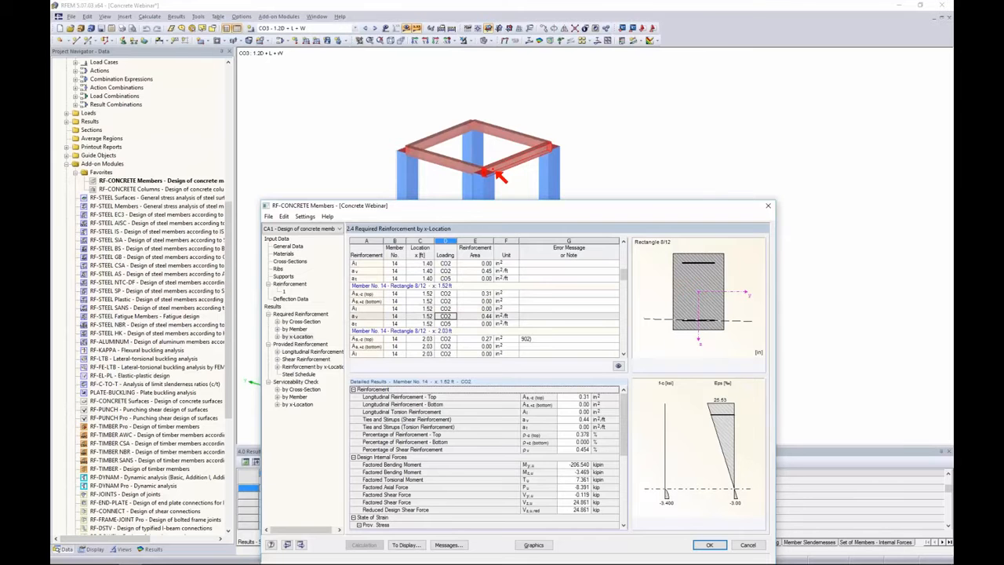
pyautogui.scroll(-2, 446, 317)
pyautogui.click(446, 323)
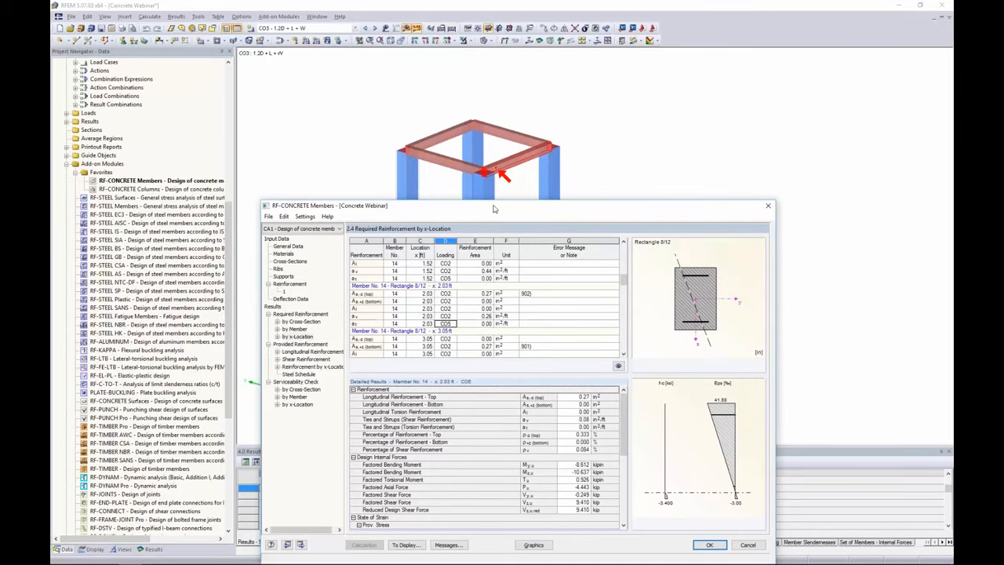
# Step: Move the dialog back up and examine the detailed strain and capacity results around x-location 2.03 ft of member 14
pyautogui.moveTo(495, 207); pyautogui.dragTo(518, 86)
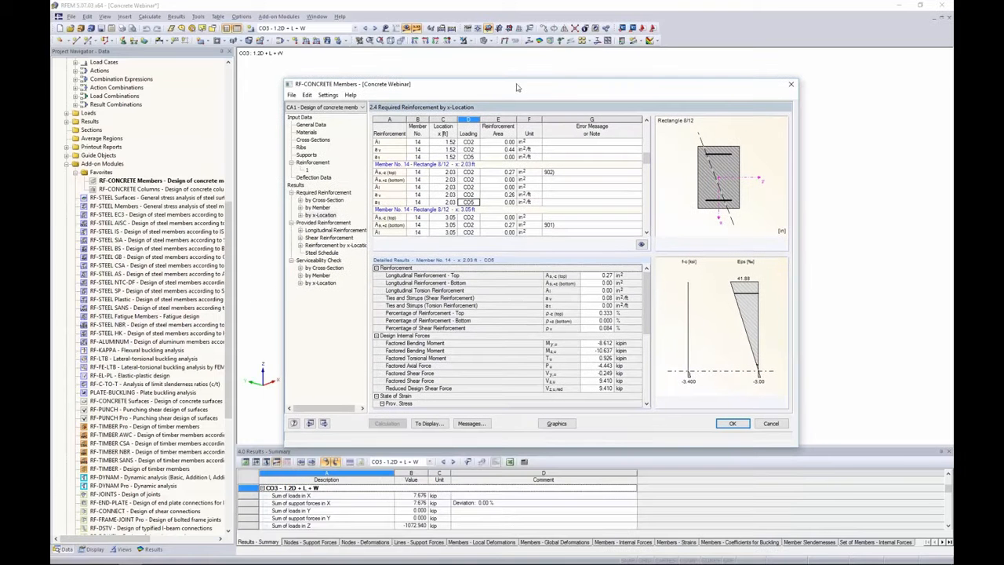
pyautogui.scroll(-5, 638, 358)
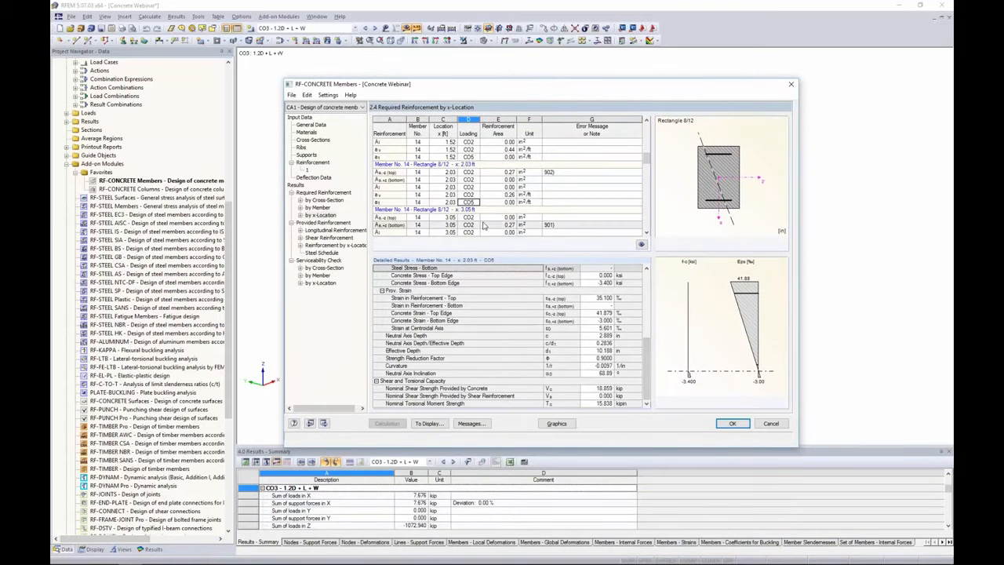
pyautogui.click(508, 224)
pyautogui.click(512, 195)
pyautogui.click(510, 188)
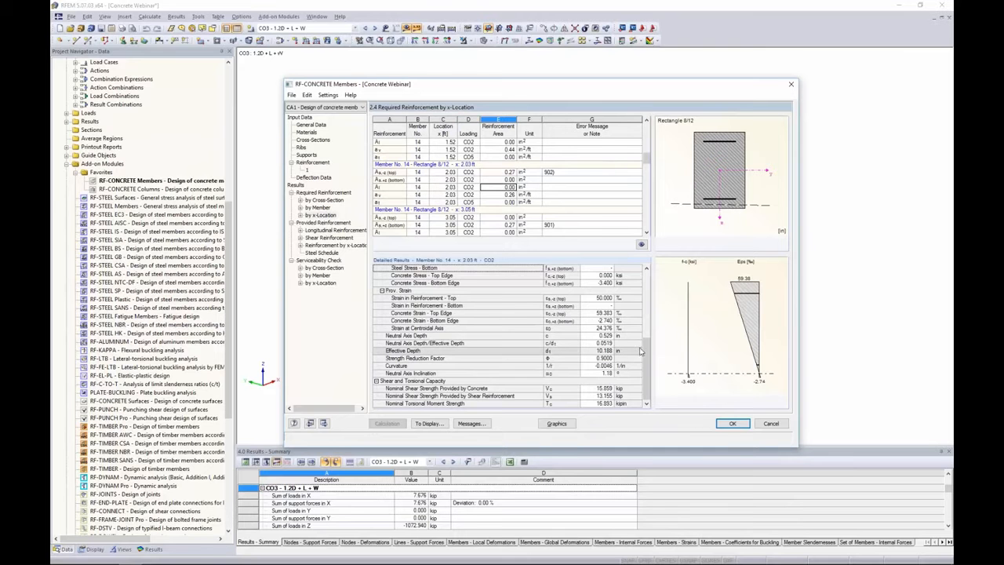
# Step: Show the provided longitudinal reinforcement and set member 14's top layer to four No. 6 bars, placed evenly
pyautogui.moveTo(646, 373)
pyautogui.mouseDown()
pyautogui.moveTo(644, 306)
pyautogui.moveTo(646, 376)
pyautogui.mouseUp()
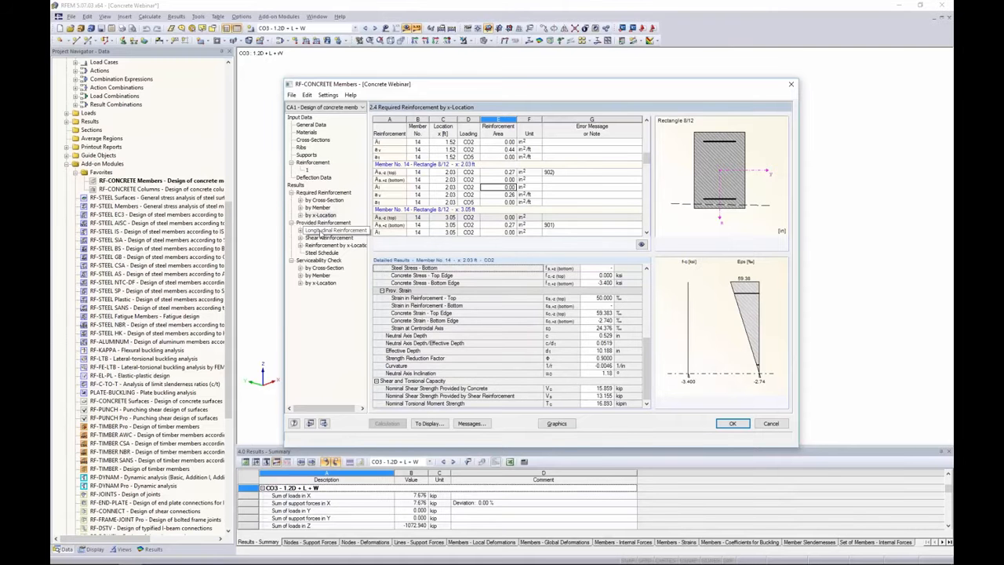
pyautogui.click(323, 229)
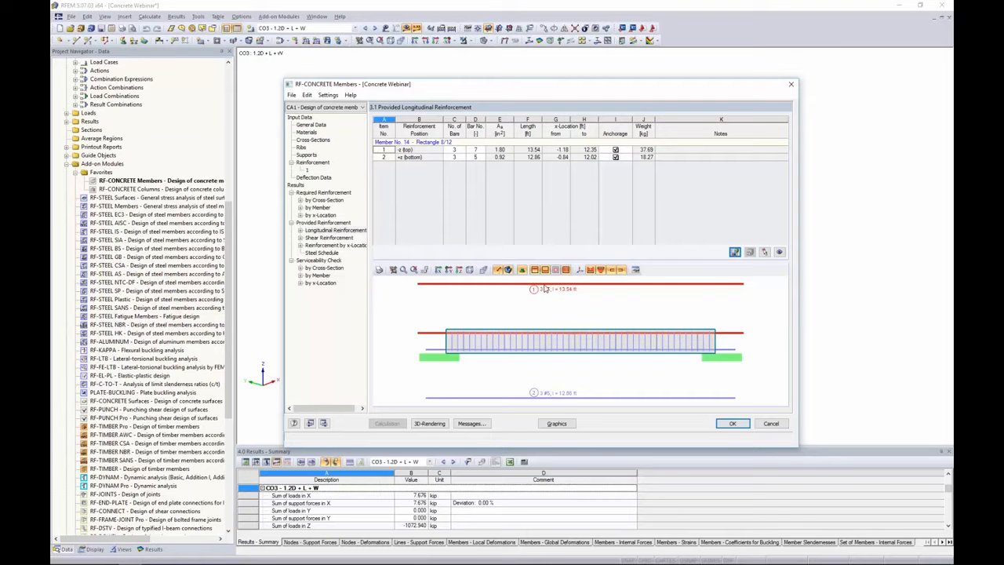
pyautogui.click(457, 149)
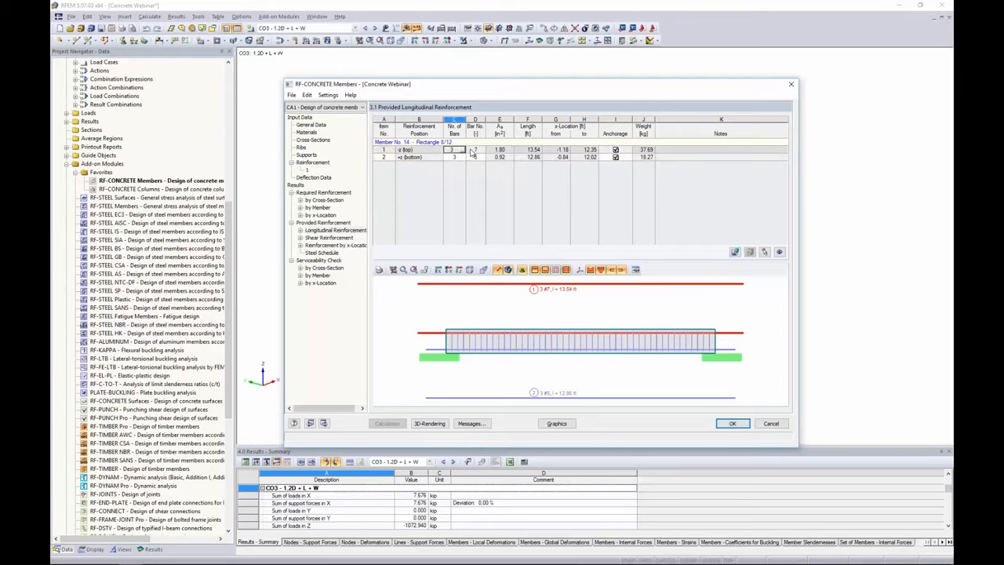
pyautogui.click(462, 150)
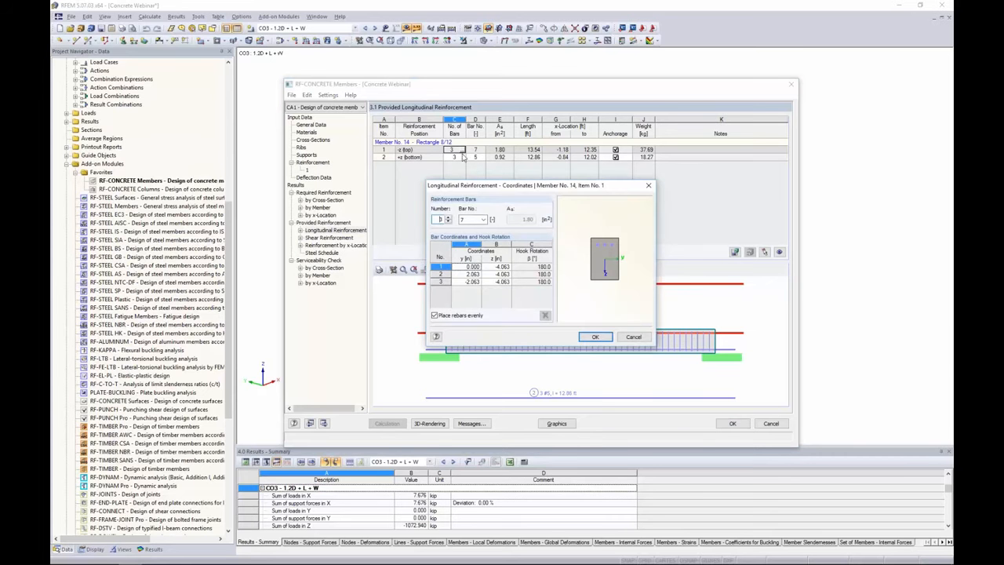
pyautogui.click(448, 217)
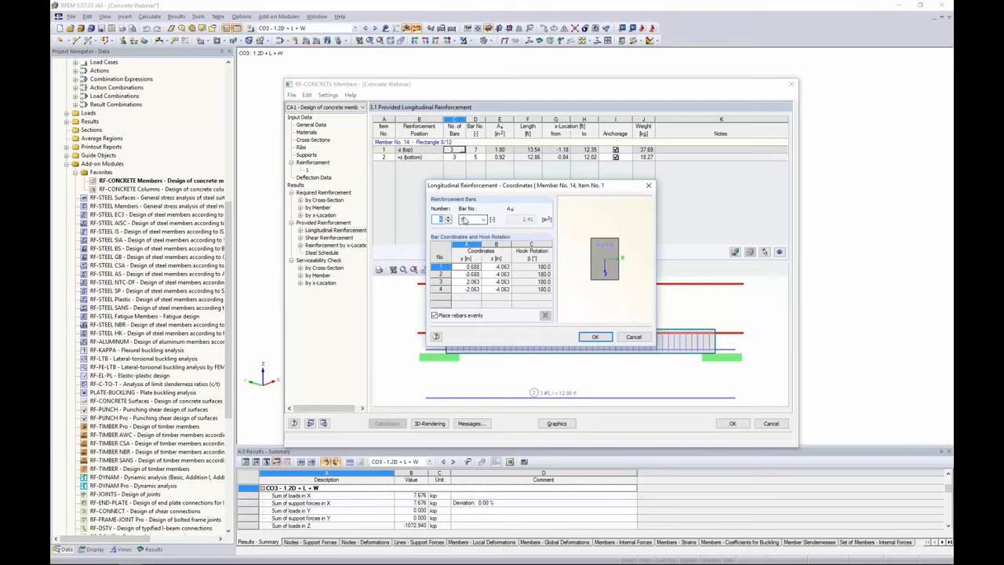
pyautogui.click(483, 220)
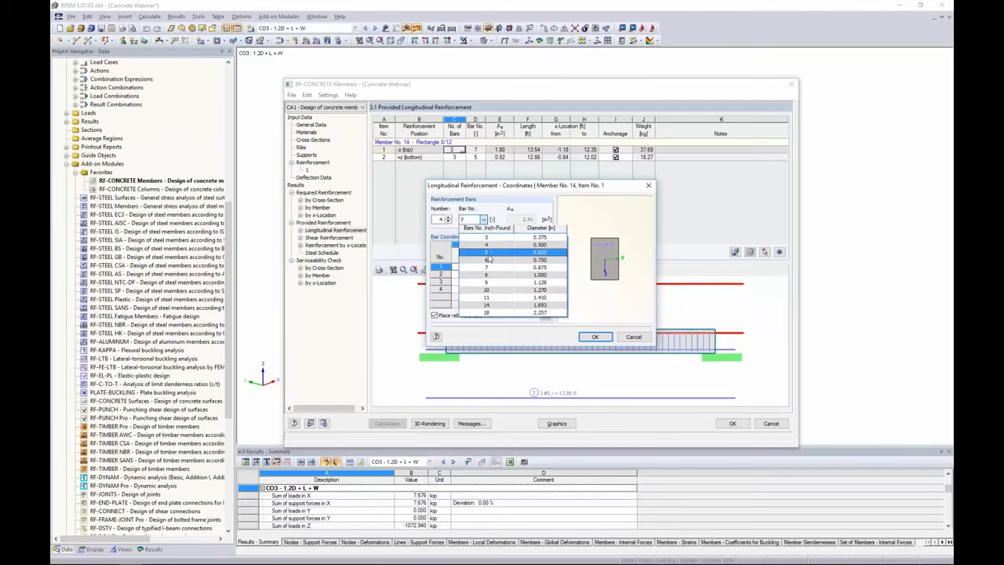
pyautogui.click(486, 259)
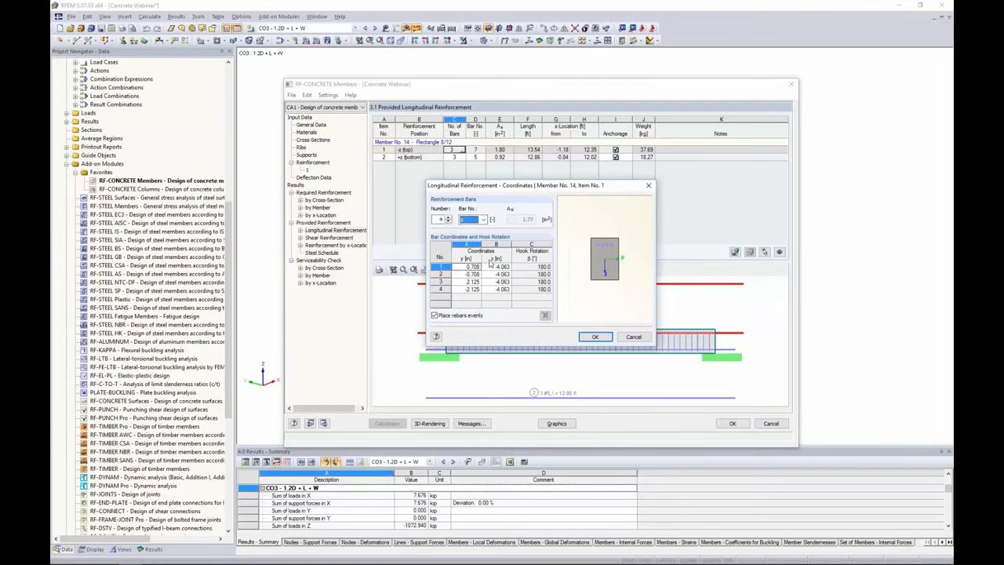
pyautogui.click(595, 337)
# Step: Recalculate the provided safety with the modified top bars and return to the longitudinal reinforcement results
pyautogui.click(345, 244)
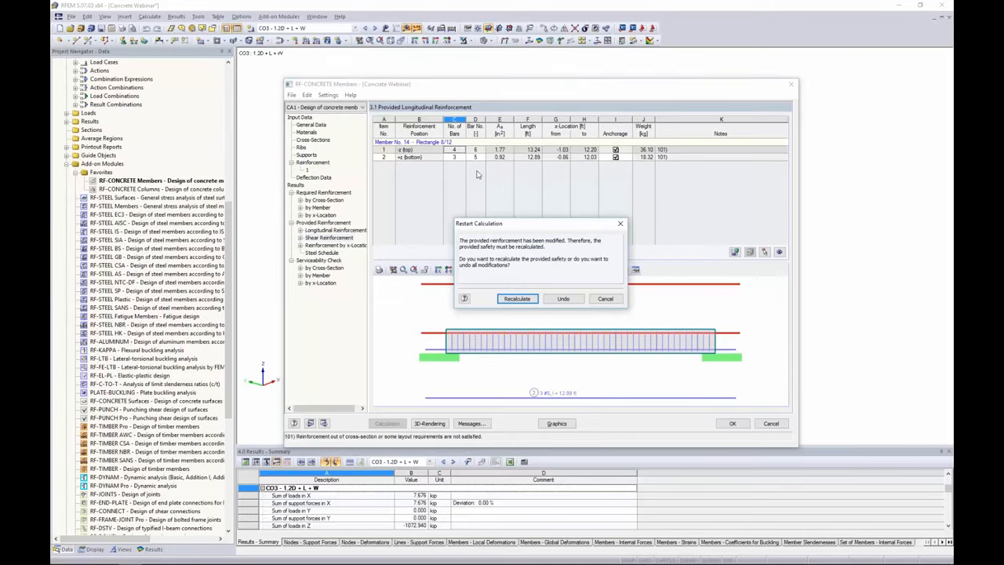
pyautogui.click(522, 300)
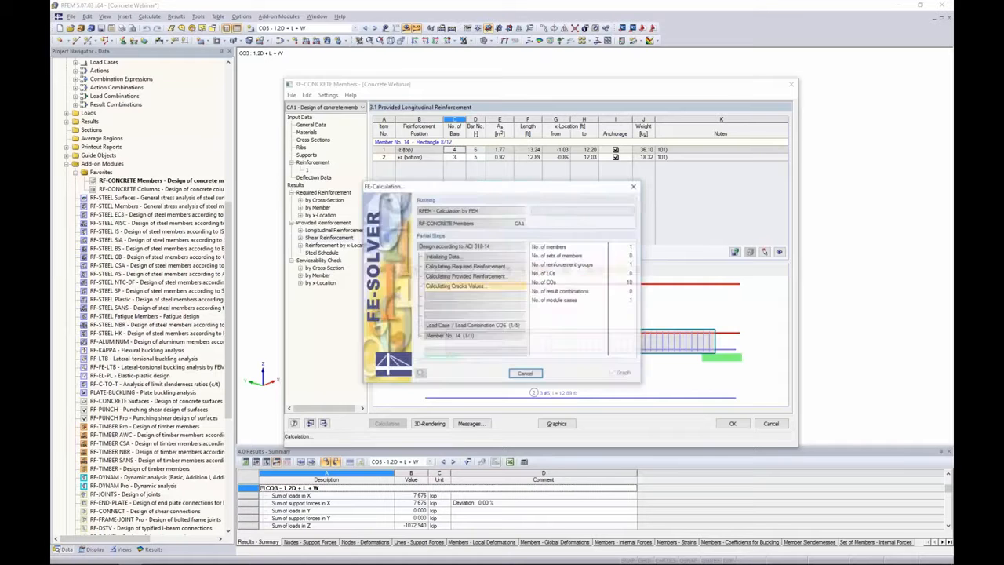
pyautogui.click(348, 231)
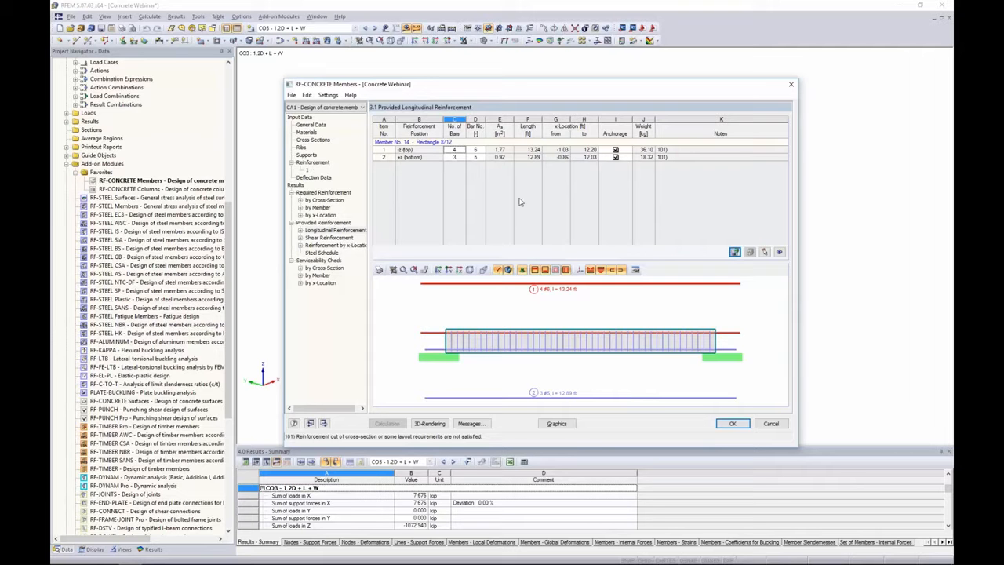
# Step: View member 14's reinforcement in the enlarged 3D rendering and examine the longitudinal bars and stirrups at the beam end
pyautogui.doubleClick(501, 310)
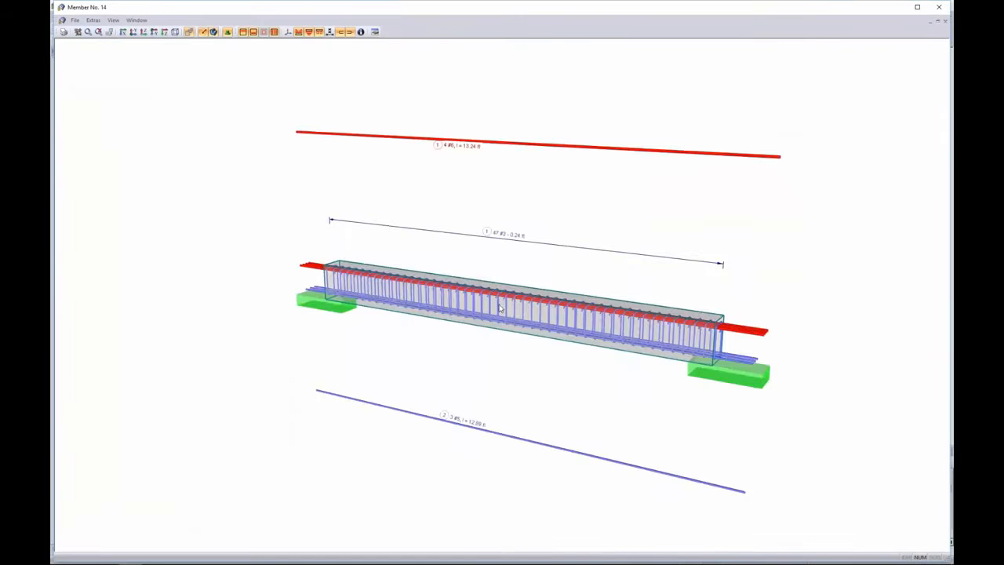
pyautogui.keyDown('ctrl'); pyautogui.moveTo(583, 269); pyautogui.dragTo(530, 242, button='middle'); pyautogui.keyUp('ctrl')
pyautogui.moveTo(543, 284); pyautogui.dragTo(508, 254, button='middle')
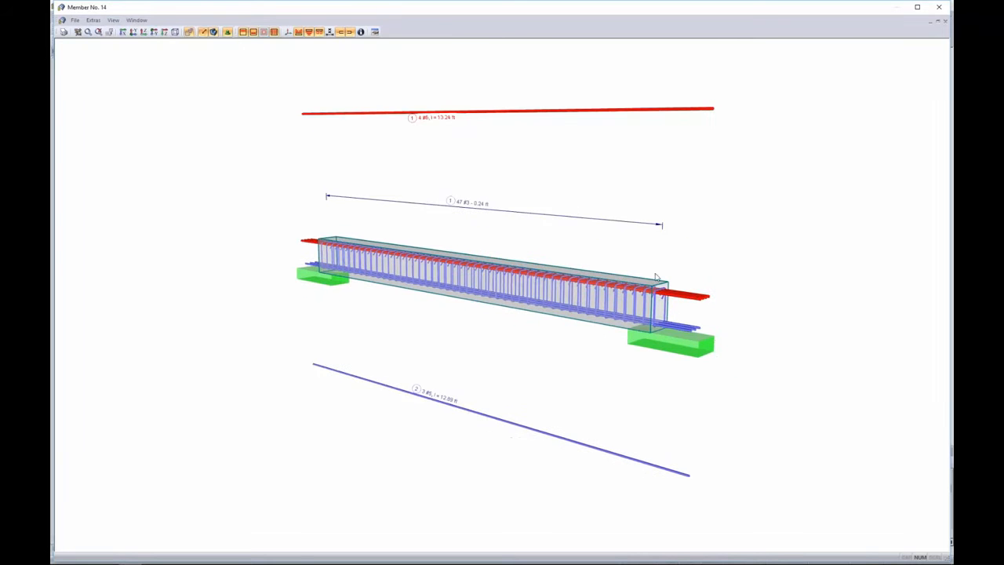
pyautogui.keyDown('ctrl'); pyautogui.moveTo(675, 269); pyautogui.dragTo(623, 296, button='middle'); pyautogui.keyUp('ctrl')
pyautogui.scroll(4, 624, 296)
pyautogui.scroll(2, 628, 300)
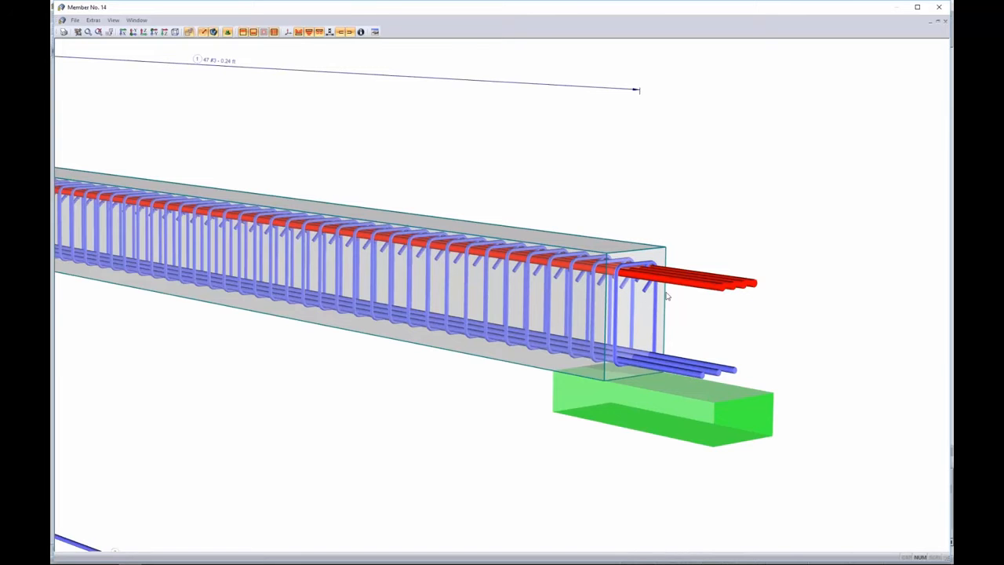
pyautogui.scroll(2, 645, 284)
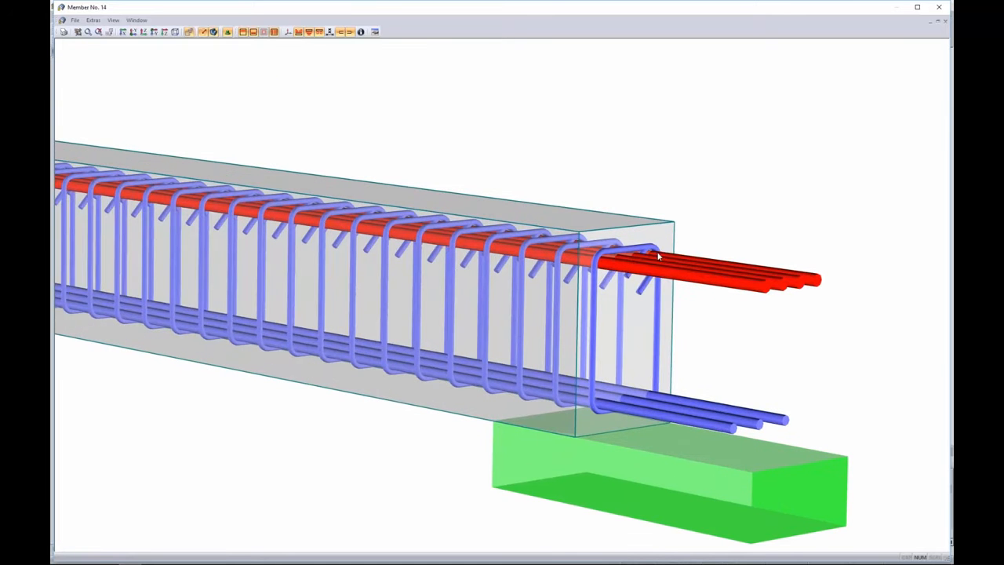
pyautogui.scroll(-6, 621, 282)
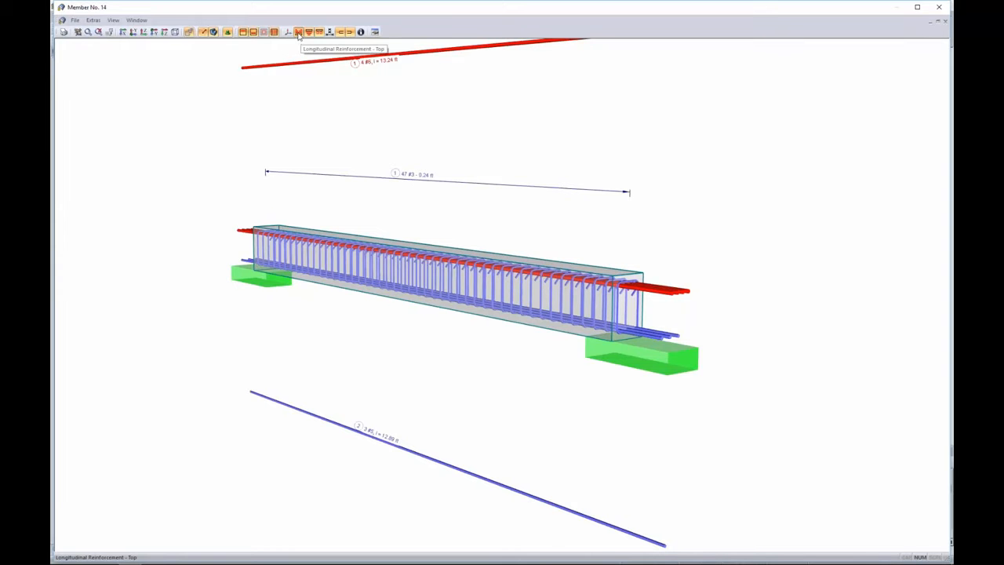
pyautogui.click(243, 33)
pyautogui.click(243, 33)
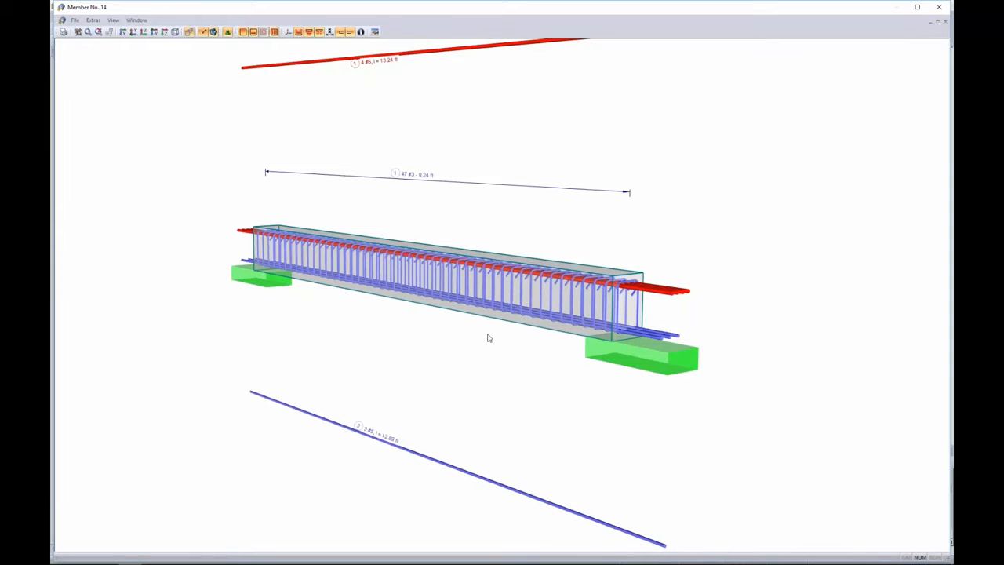
pyautogui.moveTo(479, 181); pyautogui.dragTo(480, 236, button='middle')
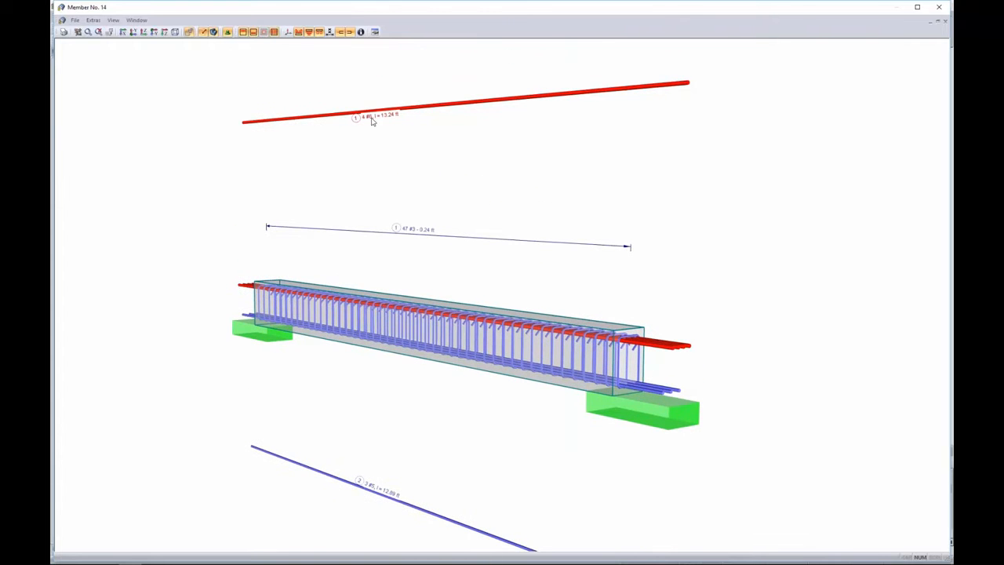
# Step: Edit the top longitudinal reinforcement of member 14 to use three No. 7 bars
pyautogui.doubleClick(373, 116)
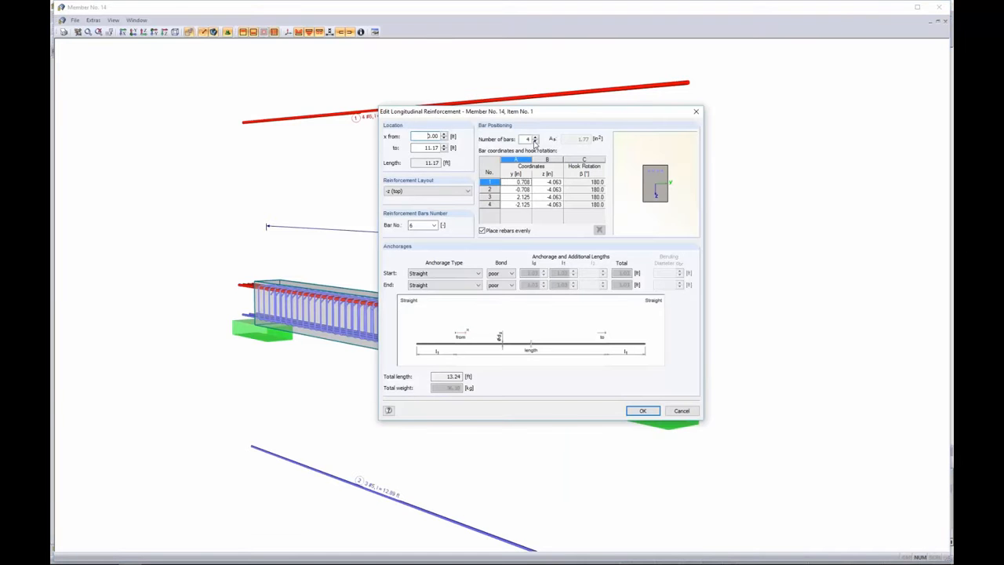
pyautogui.click(534, 141)
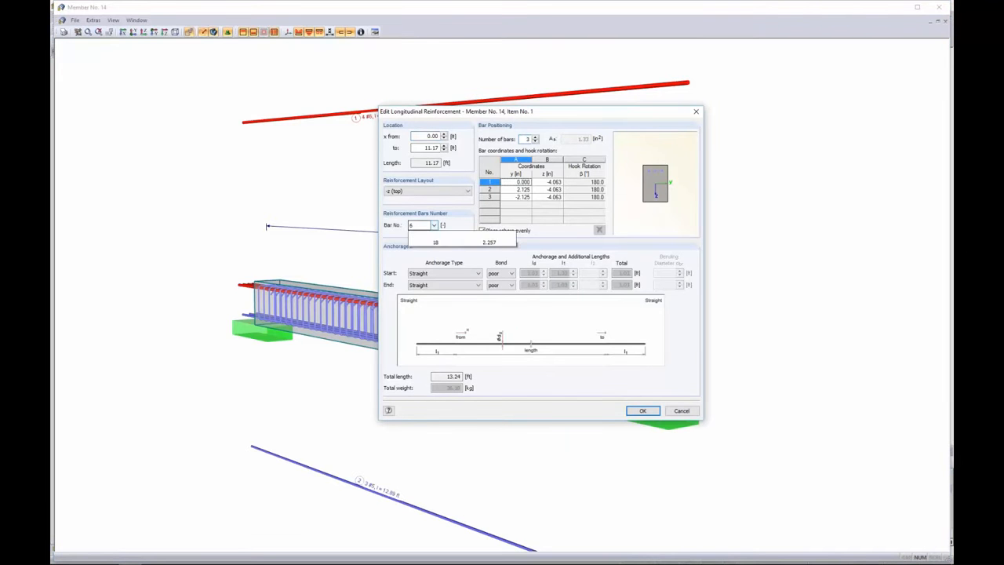
pyautogui.click(431, 225)
pyautogui.click(452, 273)
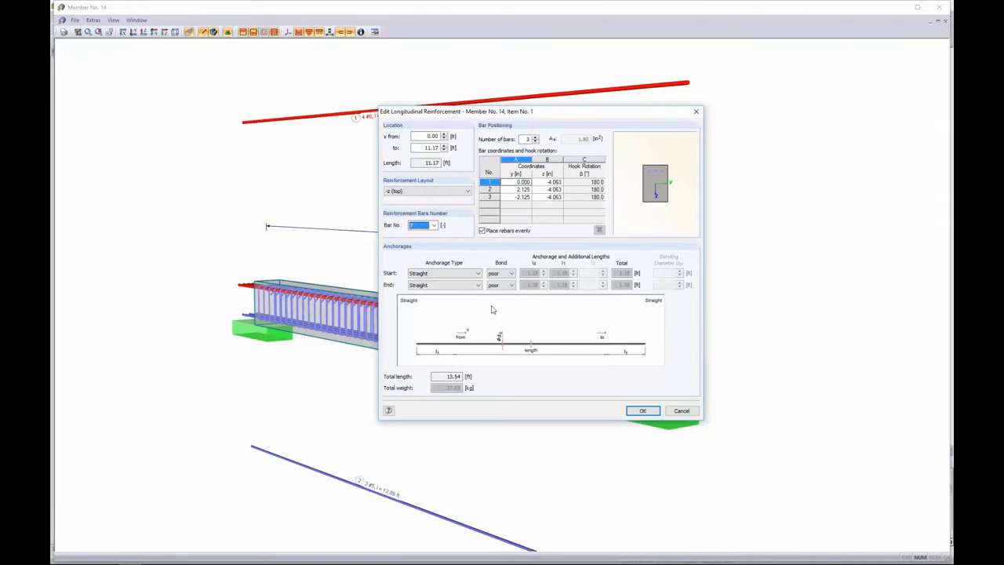
# Step: Set the anchorage type to Hook at both the start and end of the top bars and accept the changes
pyautogui.click(467, 275)
pyautogui.click(461, 294)
pyautogui.click(455, 285)
pyautogui.click(453, 306)
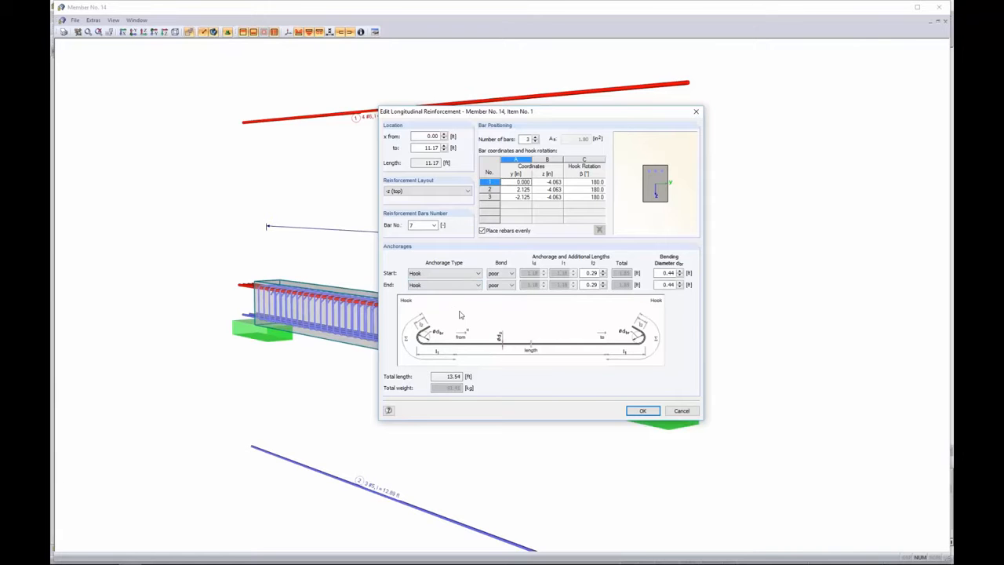
pyautogui.click(641, 411)
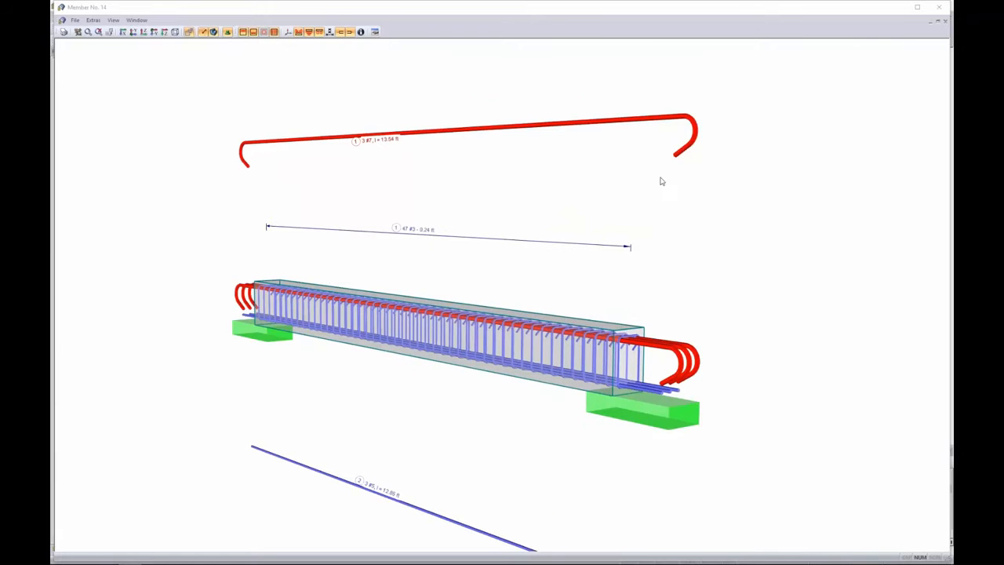
# Step: Close the 3D rendering and recalculate the provided safety while switching to the provided shear reinforcement
pyautogui.click(940, 10)
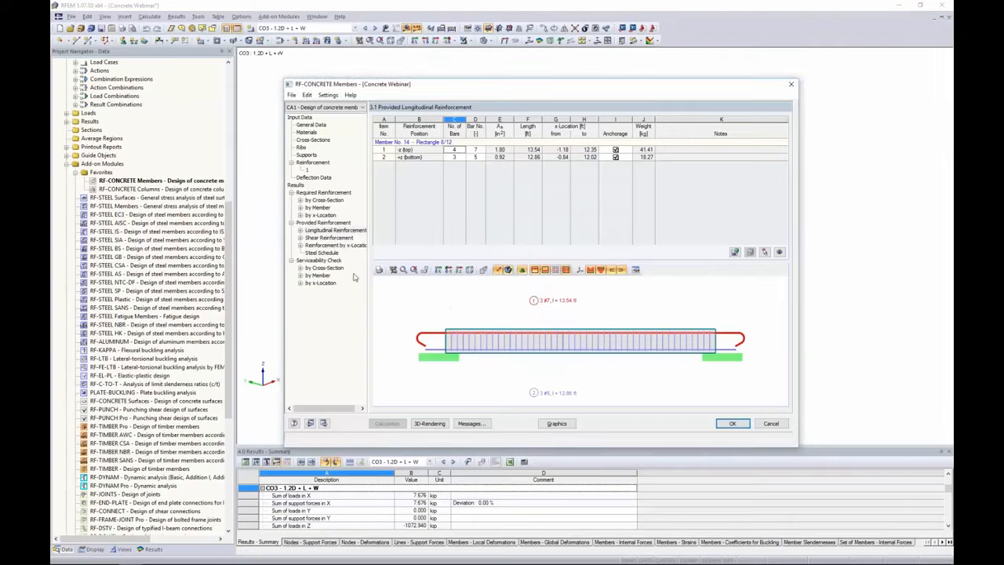
pyautogui.click(330, 237)
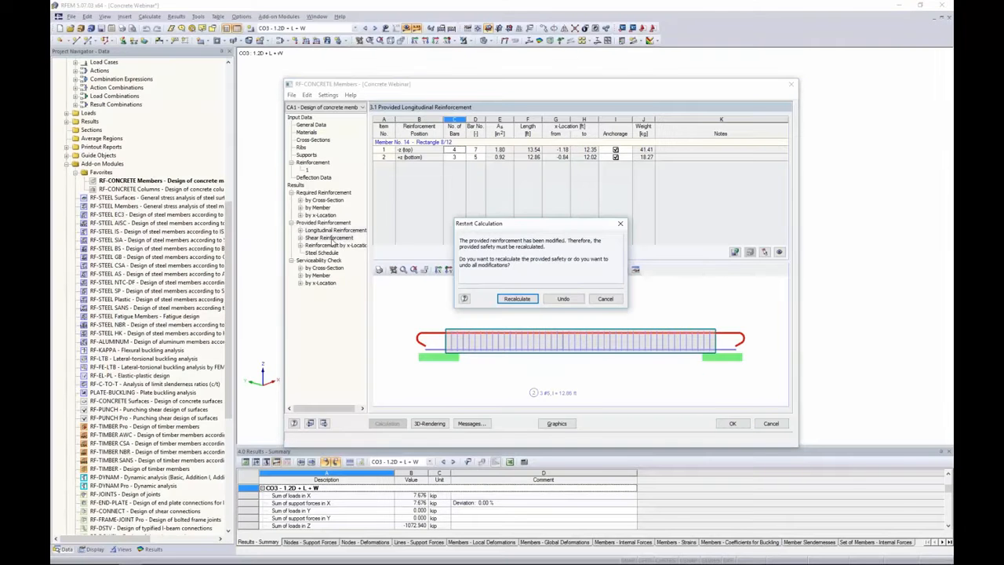
pyautogui.click(518, 299)
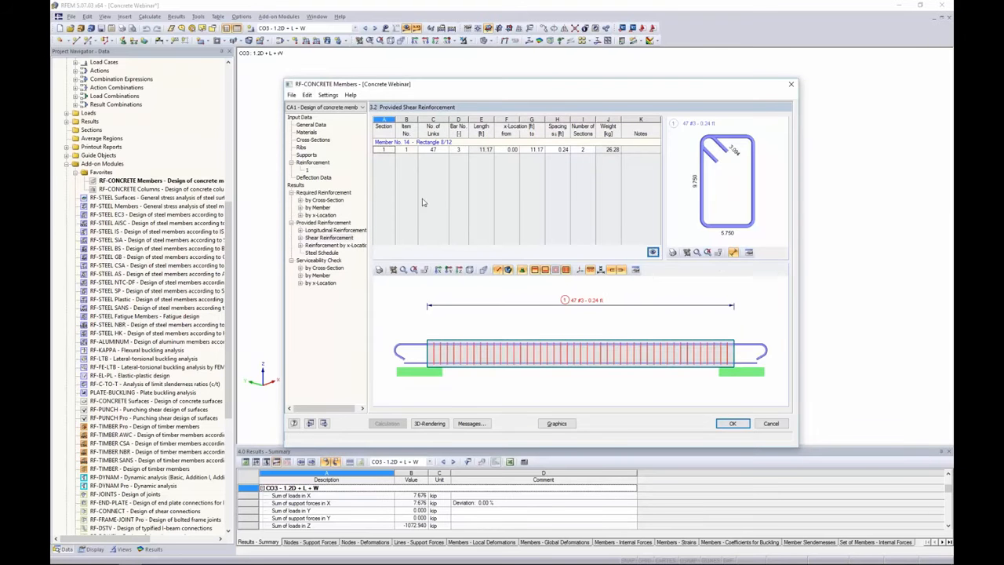
# Step: Review member 14's provided longitudinal and shear reinforcement, including the highlighted stirrups in the enlarged 3D rendering
pyautogui.click(328, 230)
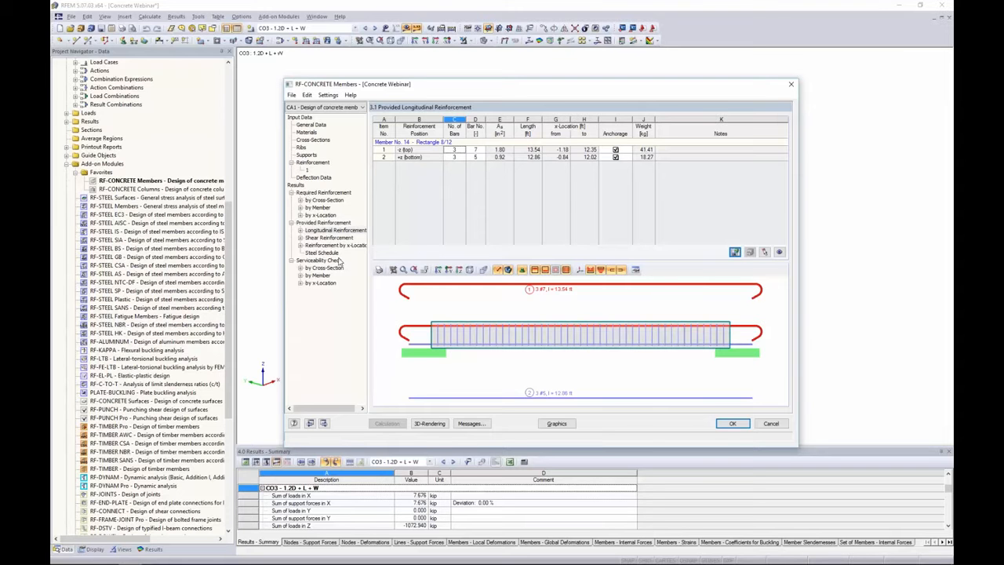
pyautogui.click(328, 237)
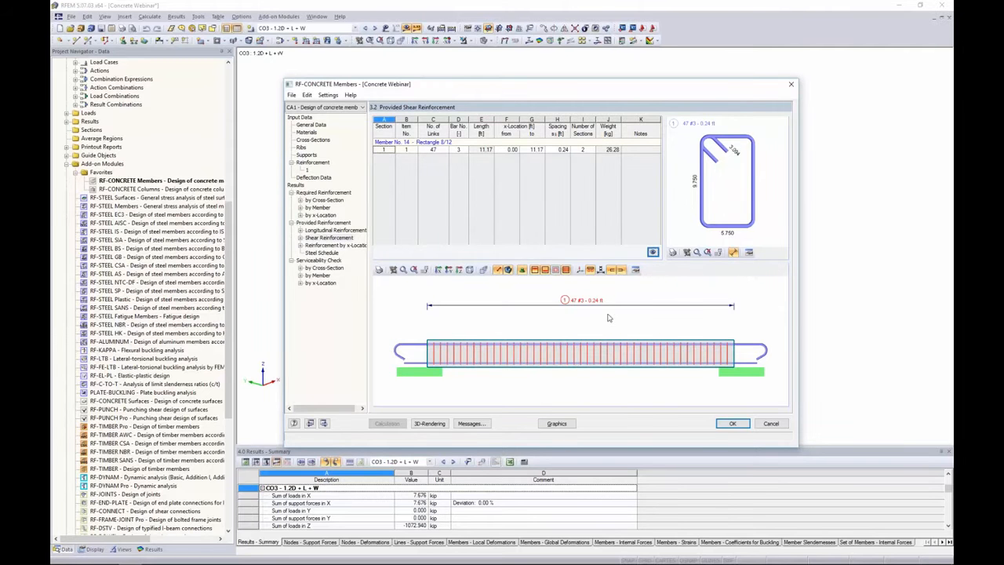
pyautogui.doubleClick(640, 324)
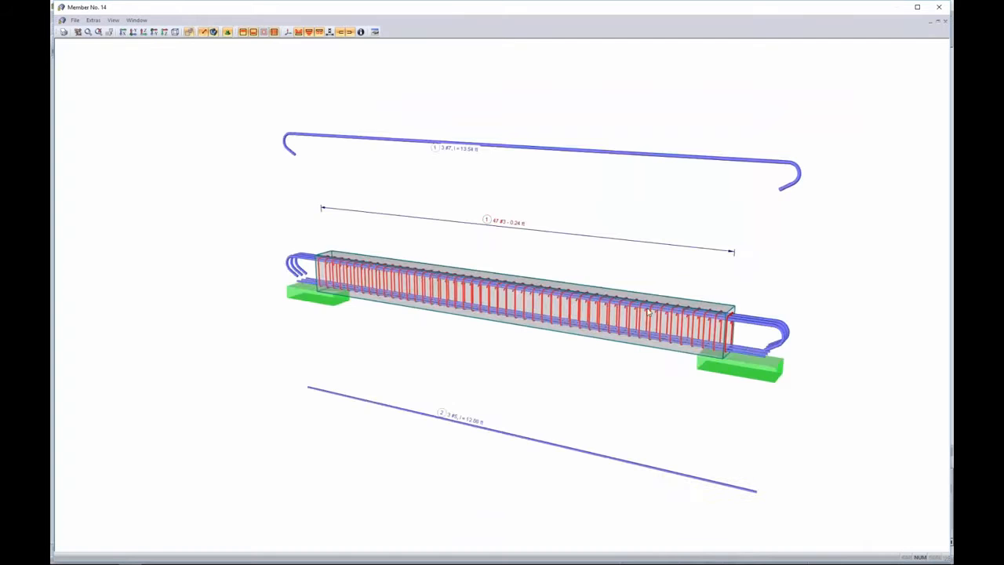
pyautogui.keyDown('ctrl'); pyautogui.moveTo(784, 285); pyautogui.dragTo(703, 246, button='middle'); pyautogui.keyUp('ctrl')
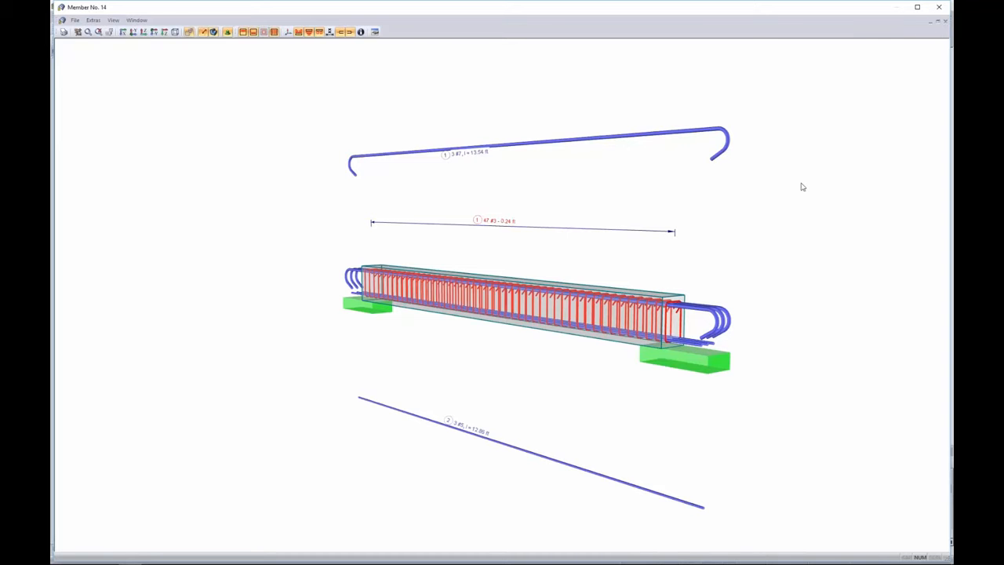
pyautogui.click(940, 10)
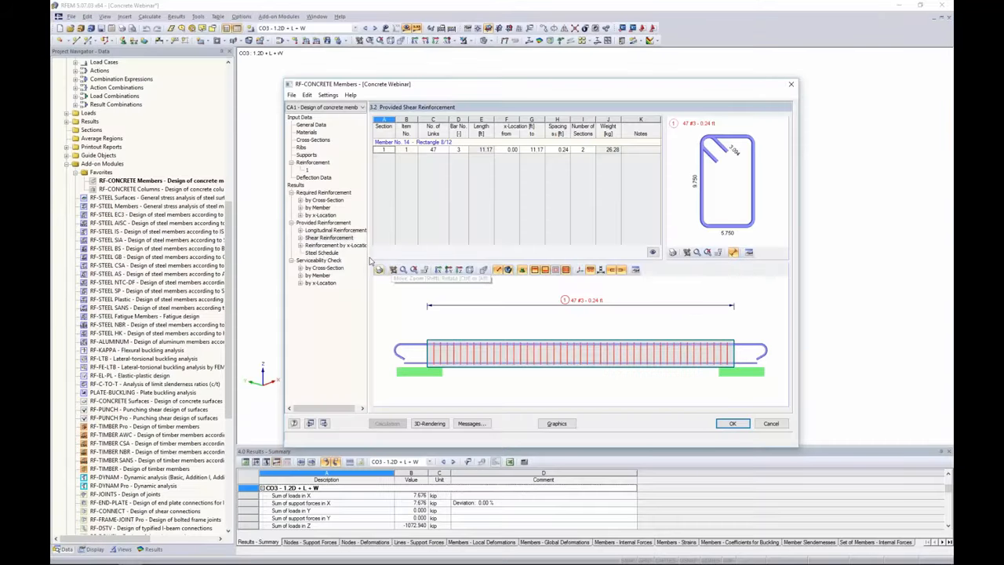
# Step: Show the provided reinforcement by x-location and inspect the detailed results at 1.02 ft and 2.03 ft
pyautogui.click(335, 245)
pyautogui.click(494, 184)
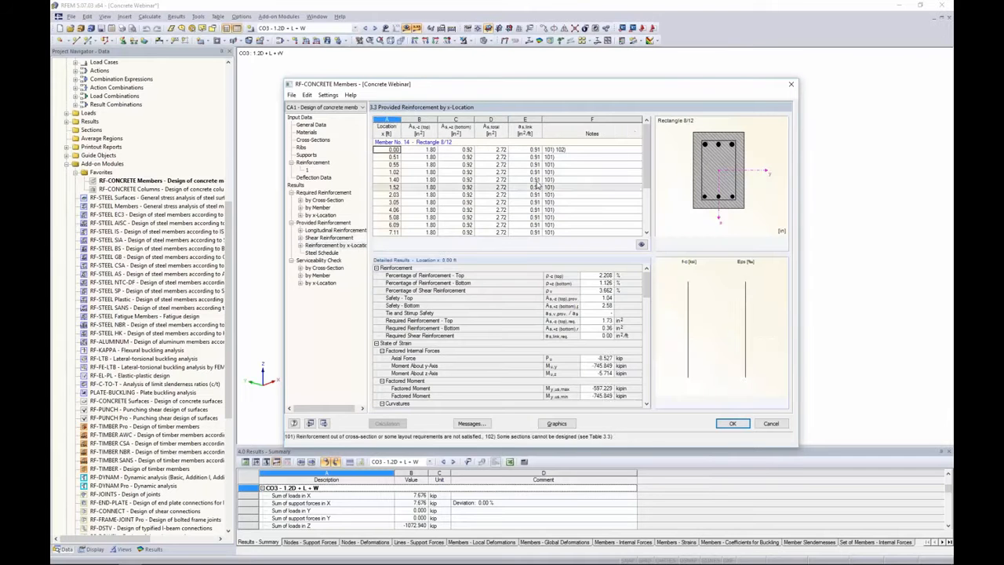
pyautogui.click(494, 172)
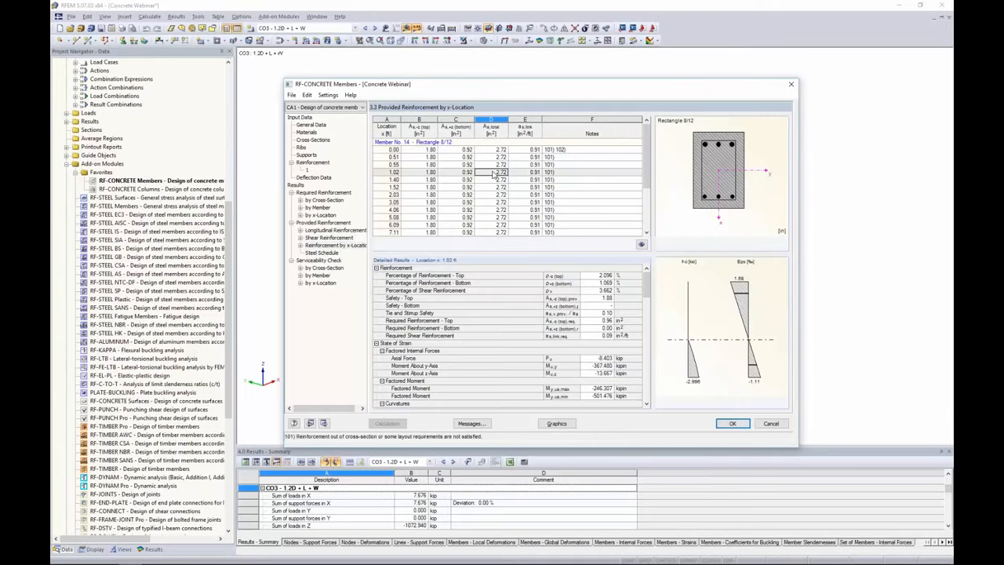
pyautogui.click(433, 196)
# Step: Uncover the model behind the dialog, inspect locations 5.08 ft to 10.16 ft along member 14, and move the dialog back up
pyautogui.moveTo(532, 90); pyautogui.dragTo(533, 228)
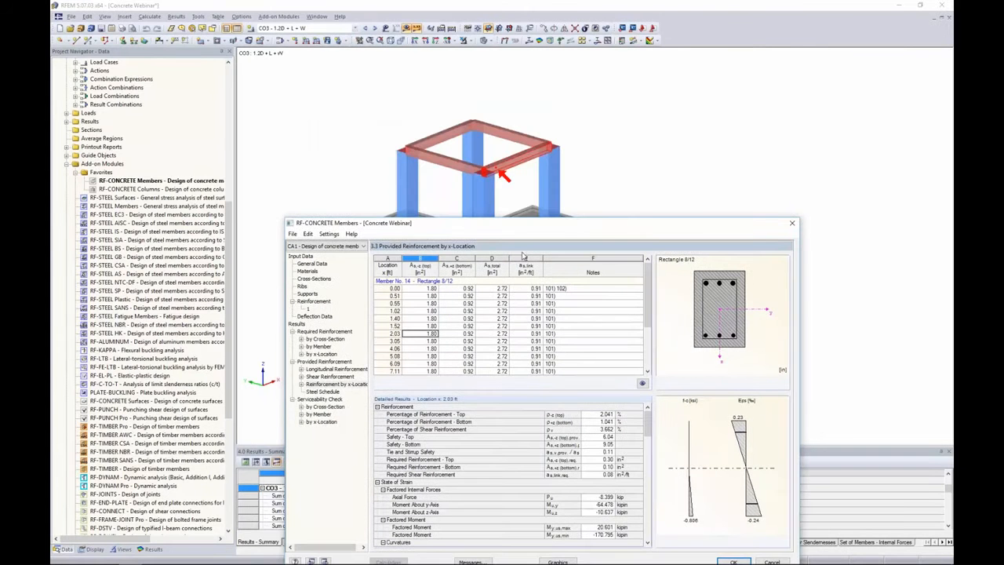
pyautogui.click(441, 357)
pyautogui.scroll(-2, 446, 355)
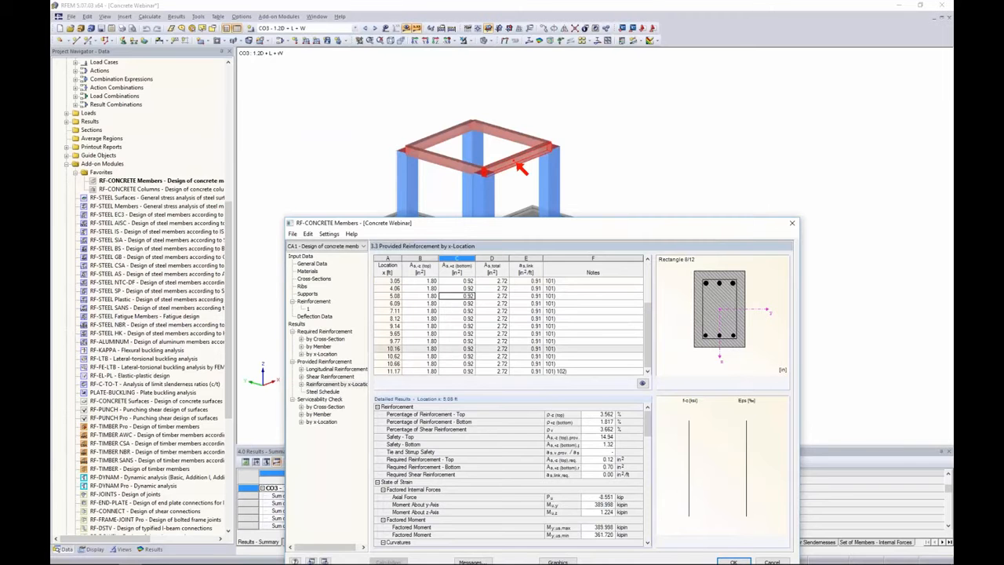
pyautogui.click(432, 350)
pyautogui.click(432, 326)
pyautogui.moveTo(548, 224); pyautogui.dragTo(553, 82)
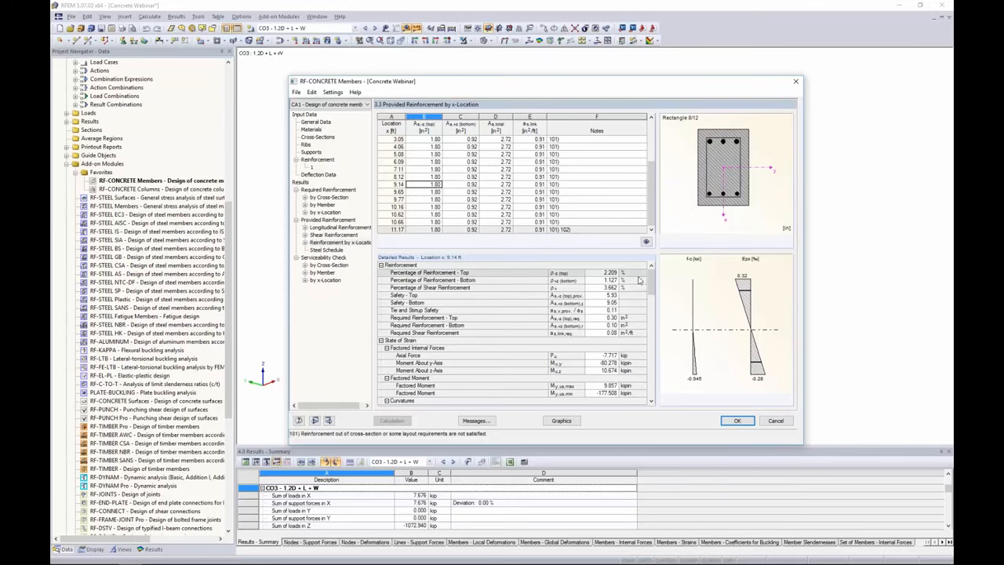
# Step: Examine the detailed reinforcement, strain and shear capacity results at 9.14 ft, and show the steel schedule
pyautogui.moveTo(650, 284); pyautogui.dragTo(653, 358)
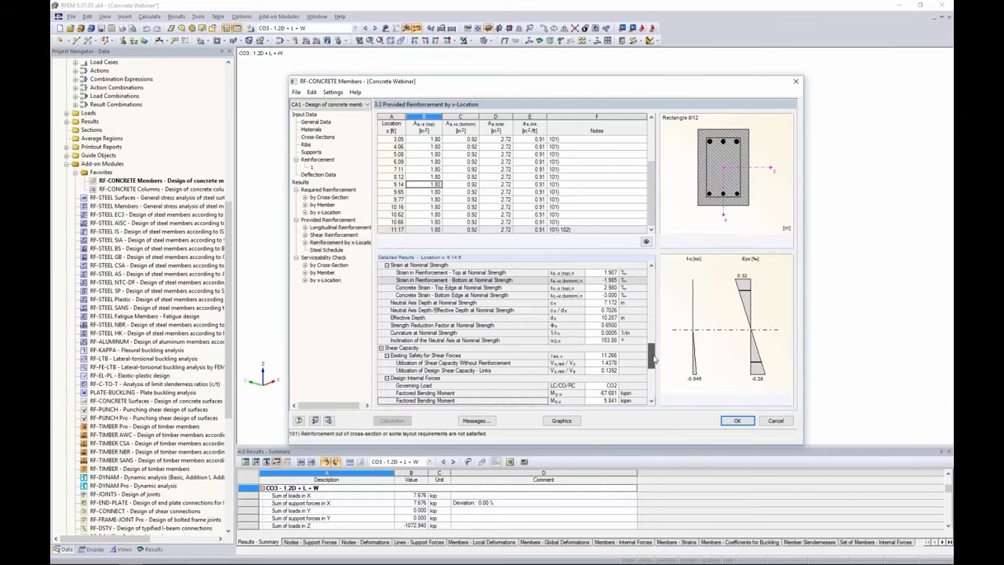
pyautogui.moveTo(653, 359); pyautogui.dragTo(655, 280)
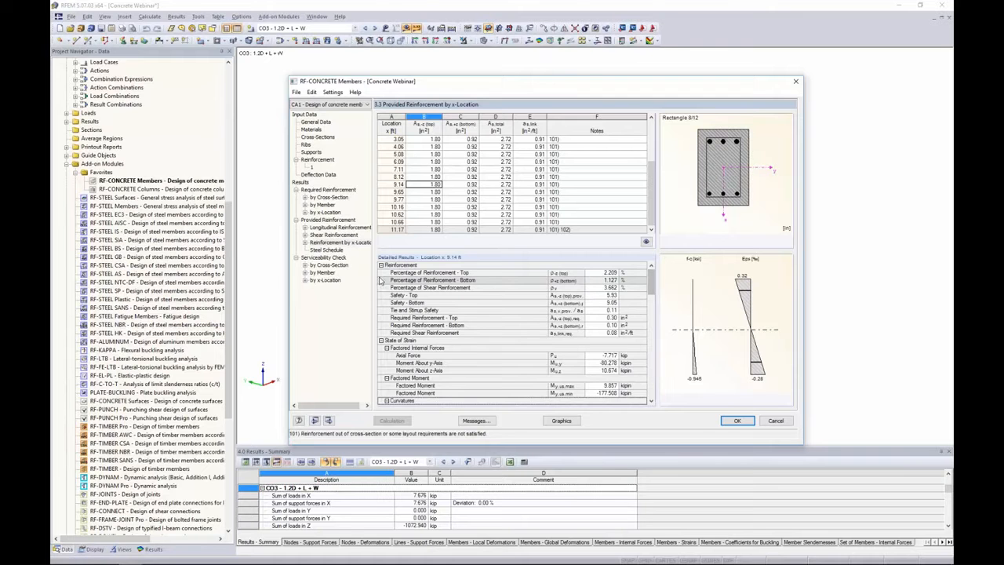
pyautogui.click(328, 249)
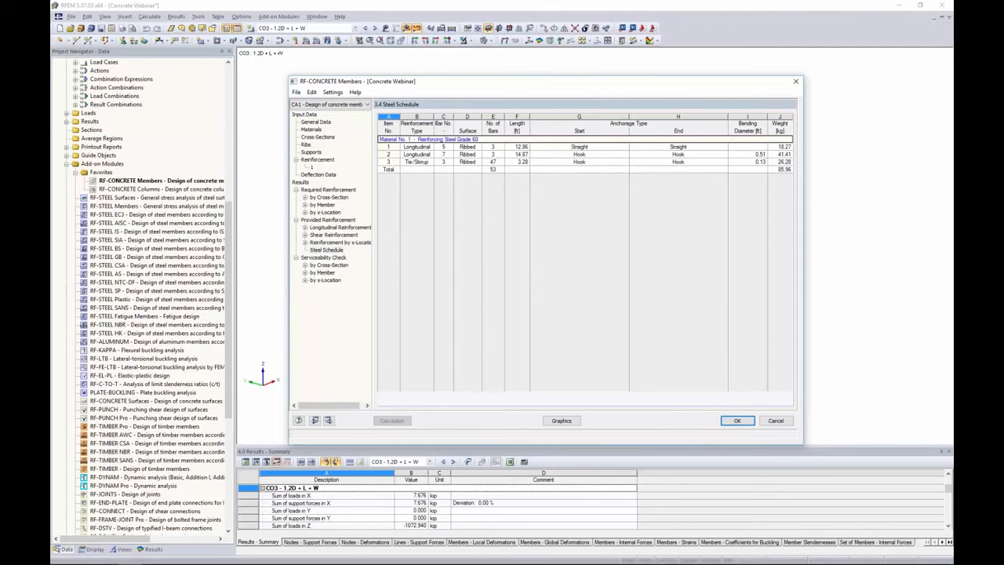
# Step: Show the serviceability check by cross-section and inspect the deflection, steel bar spacing and crack width results
pyautogui.click(325, 267)
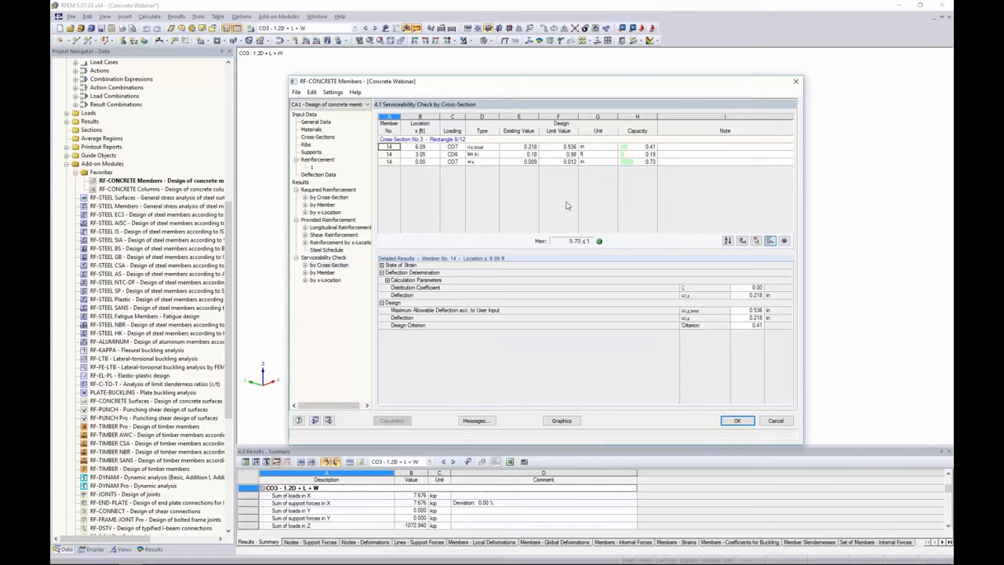
pyautogui.click(482, 147)
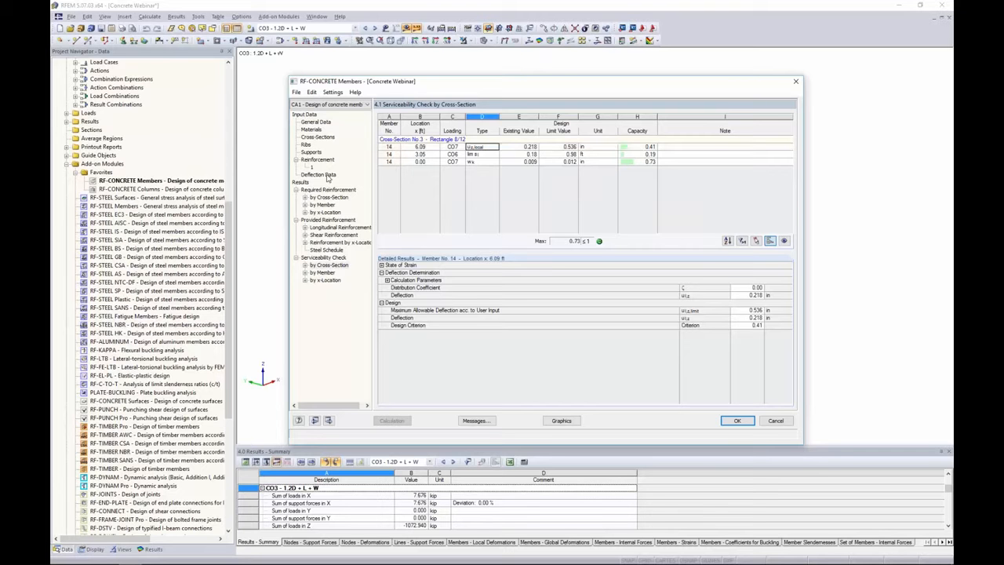
pyautogui.click(518, 153)
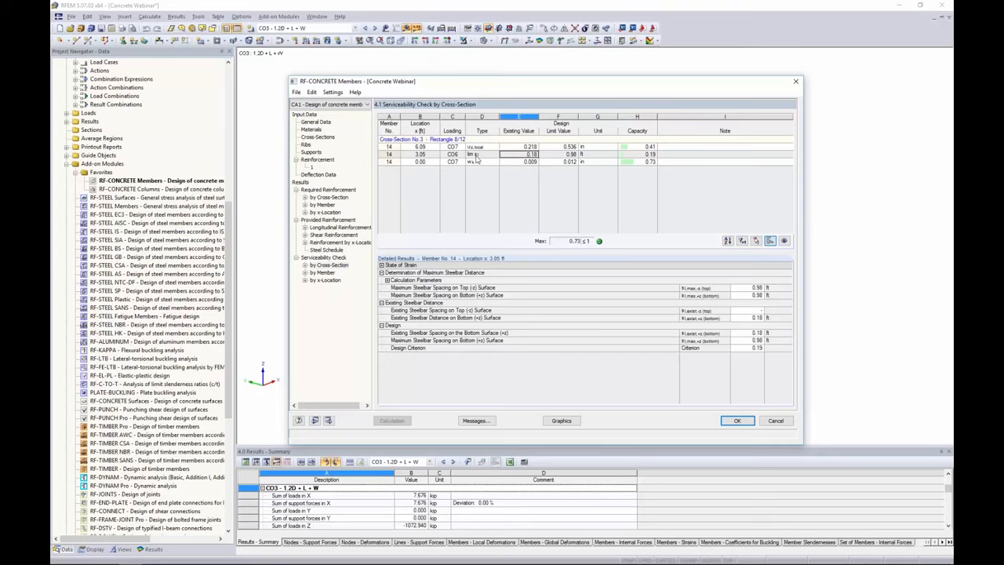
pyautogui.click(485, 162)
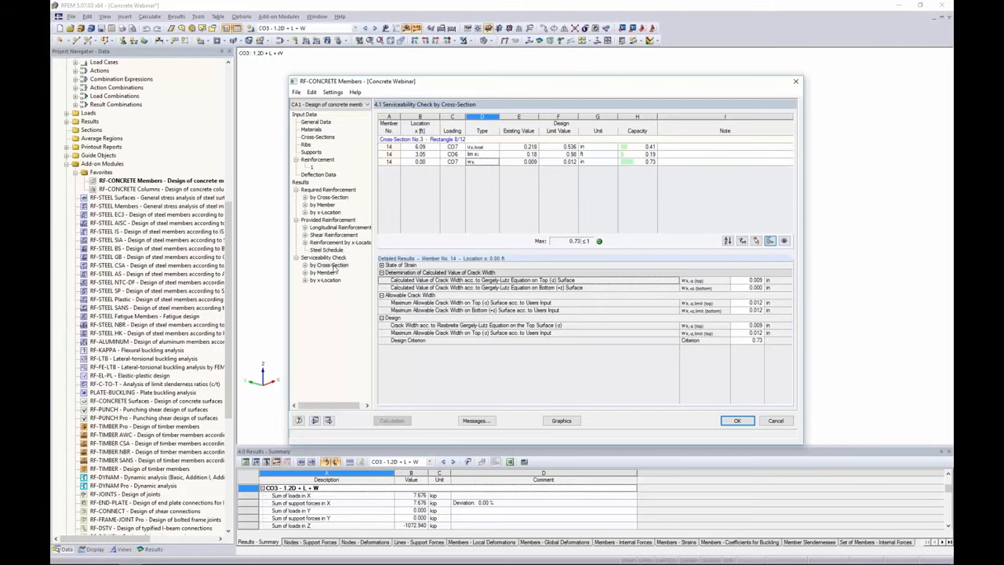
# Step: Review the serviceability check by member and by x-location, and read the design notes before closing them
pyautogui.click(325, 273)
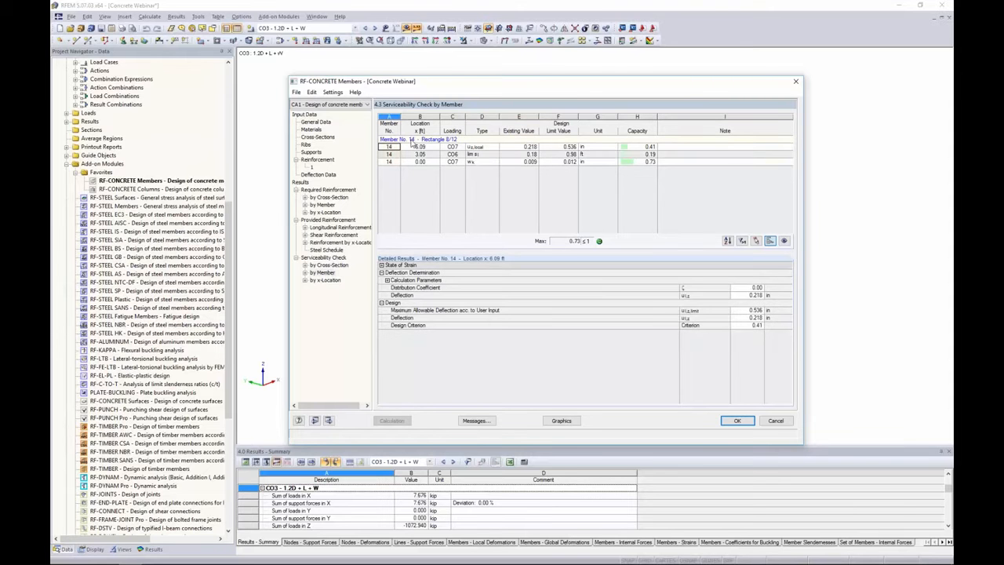
pyautogui.click(322, 283)
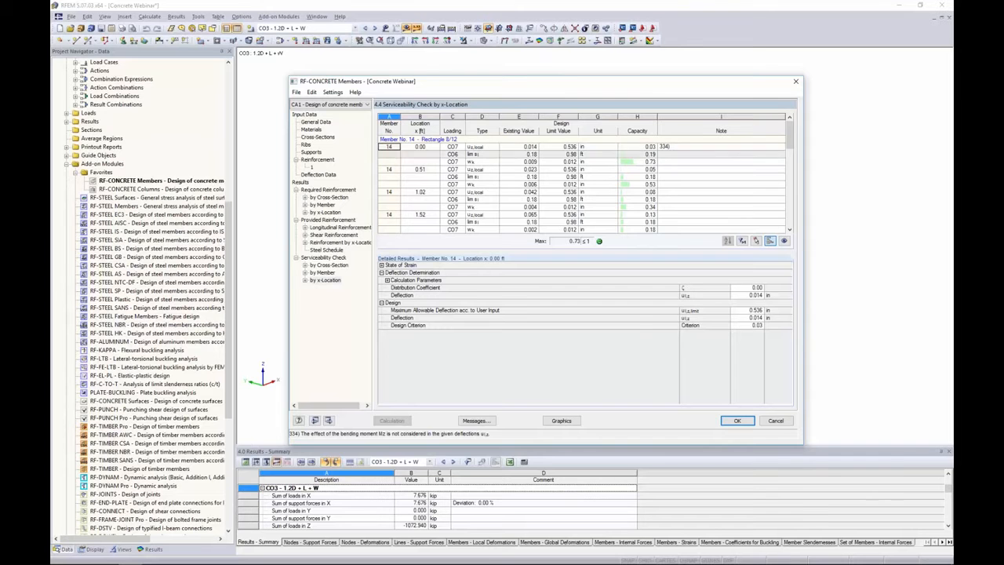
pyautogui.click(475, 421)
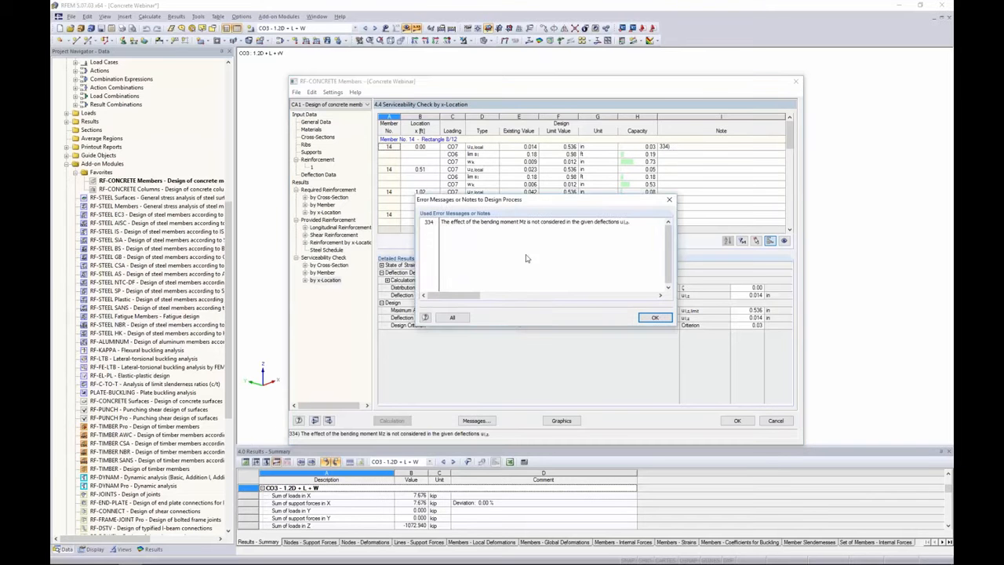
pyautogui.moveTo(506, 214); pyautogui.dragTo(501, 237)
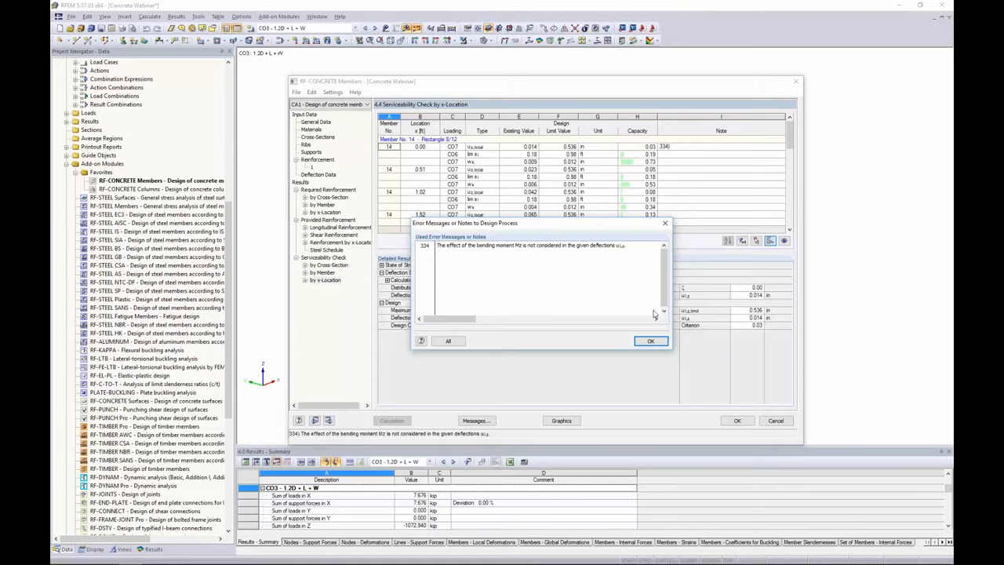
pyautogui.click(650, 341)
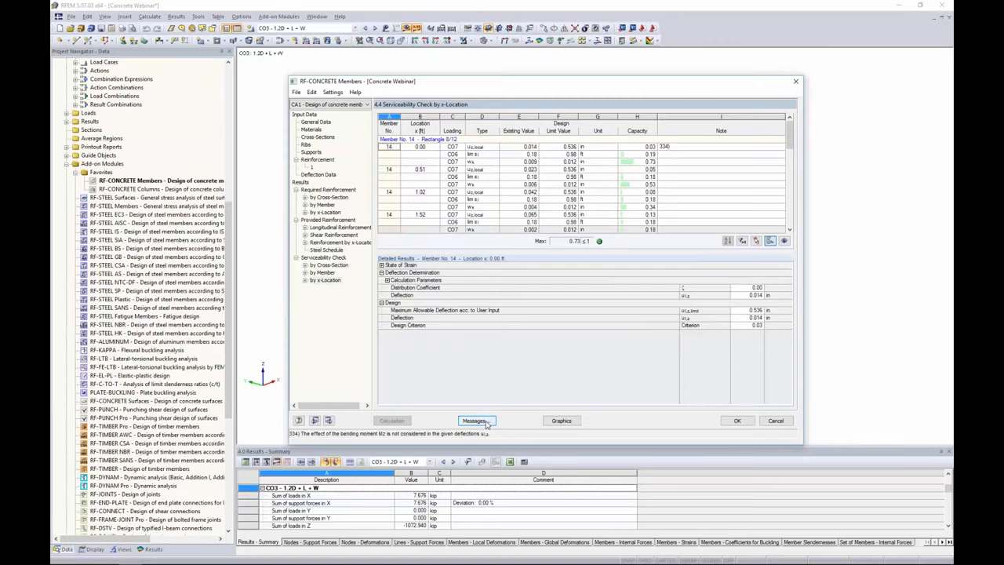
# Step: Show the design results graphically on the model, hide the reinforcement rendering, and keep the RF-CONCRETE Members CA1 design case selected
pyautogui.click(560, 421)
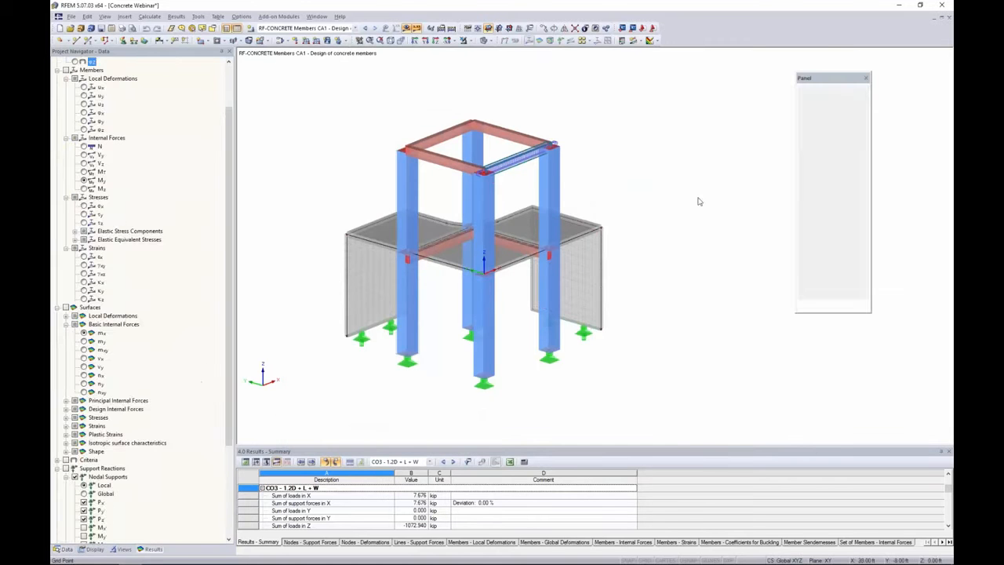
pyautogui.keyDown('ctrl'); pyautogui.moveTo(642, 163); pyautogui.dragTo(654, 145, button='middle'); pyautogui.keyUp('ctrl')
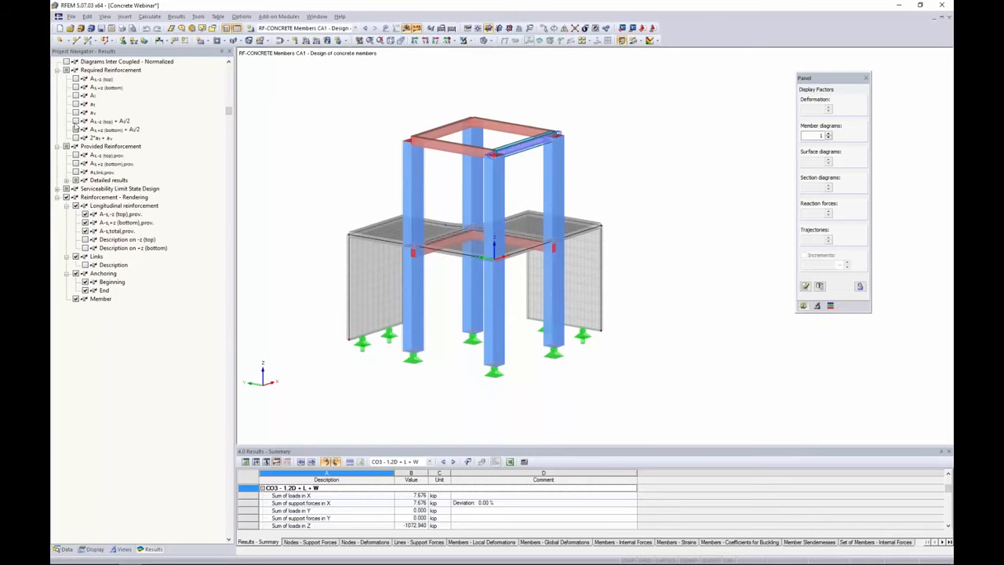
pyautogui.click(66, 198)
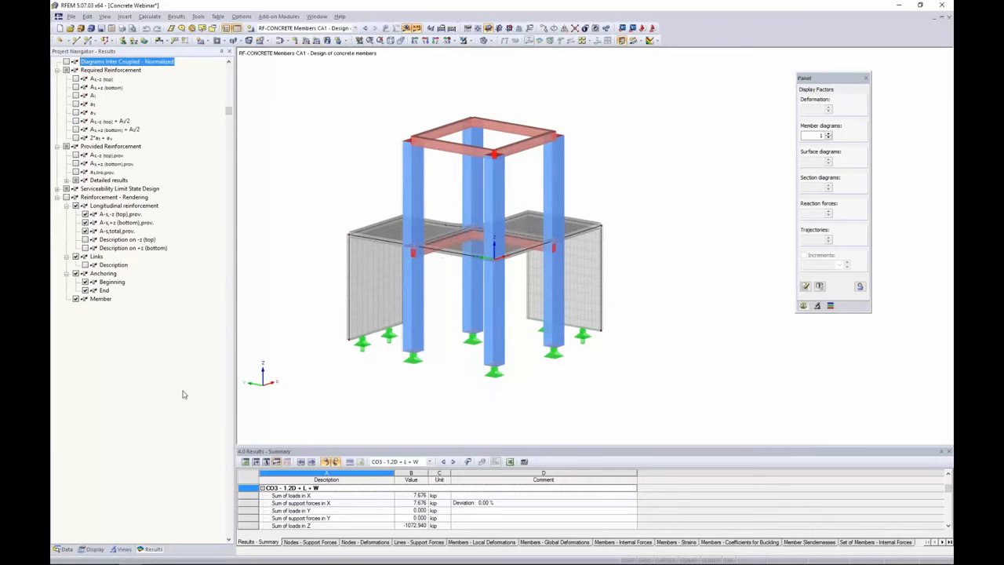
pyautogui.click(354, 29)
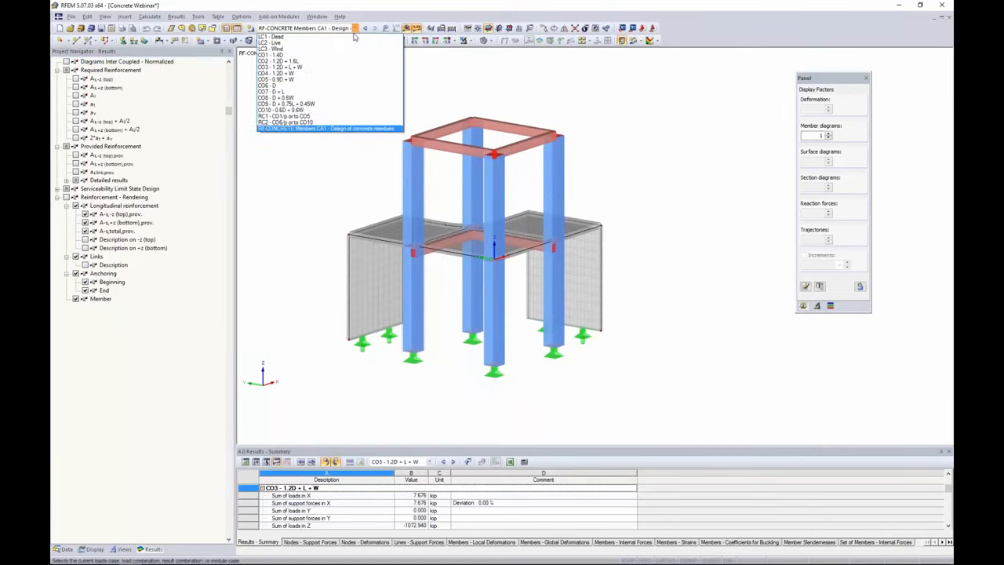
pyautogui.click(273, 129)
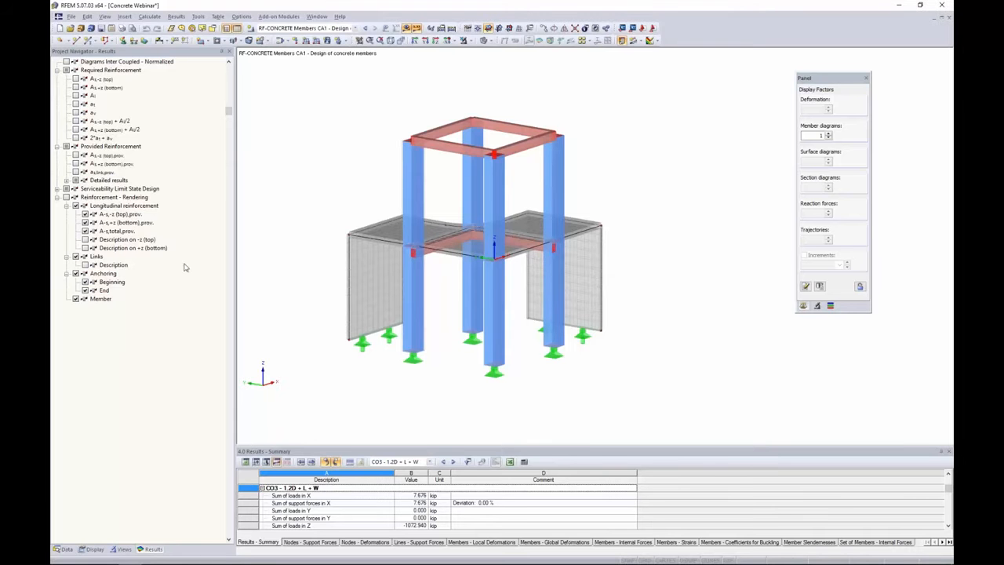
pyautogui.click(356, 28)
pyautogui.click(356, 29)
# Step: Switch the model to wireframe display and view the required top and bottom longitudinal reinforcement diagrams on member 14
pyautogui.click(489, 40)
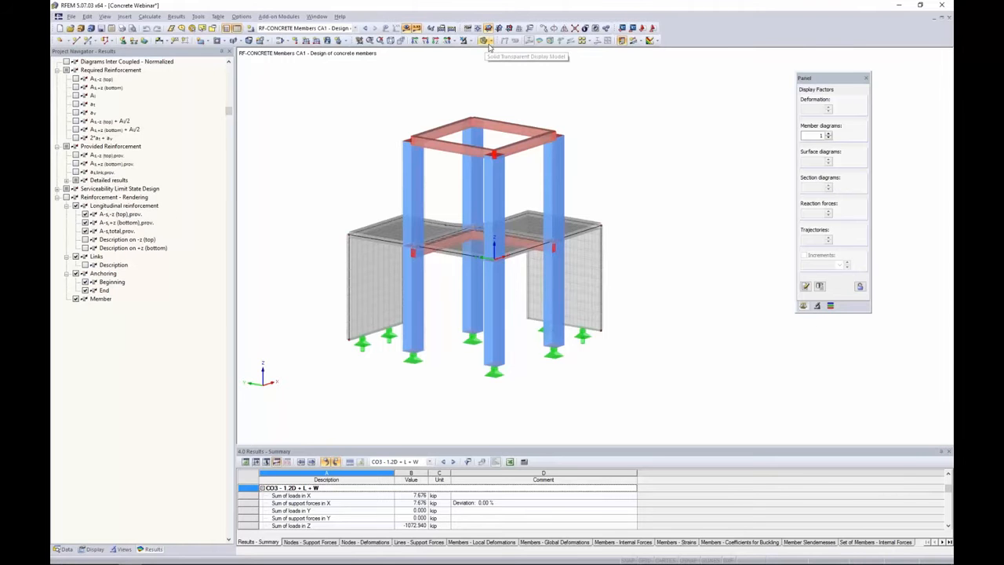
pyautogui.click(506, 51)
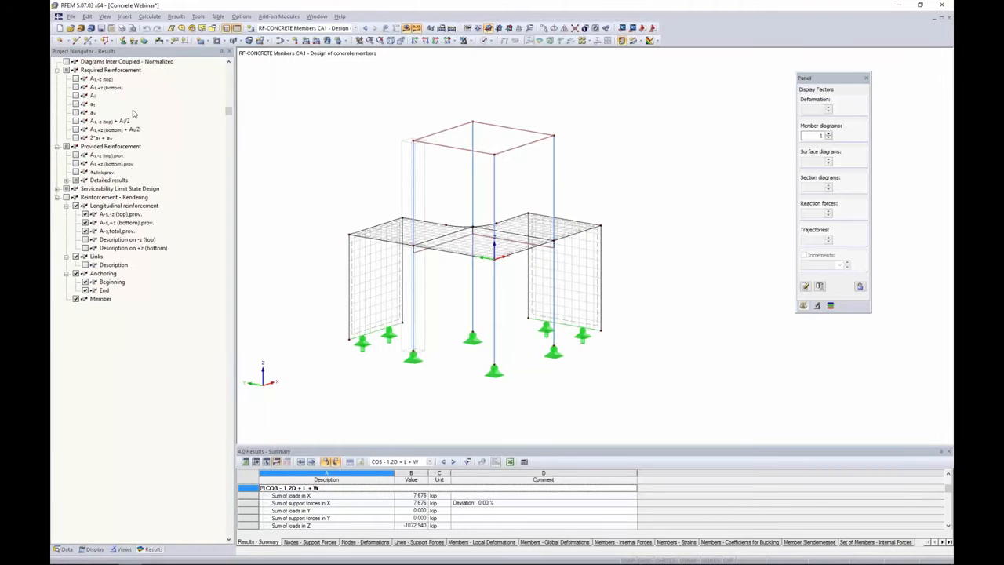
pyautogui.click(75, 79)
pyautogui.click(75, 87)
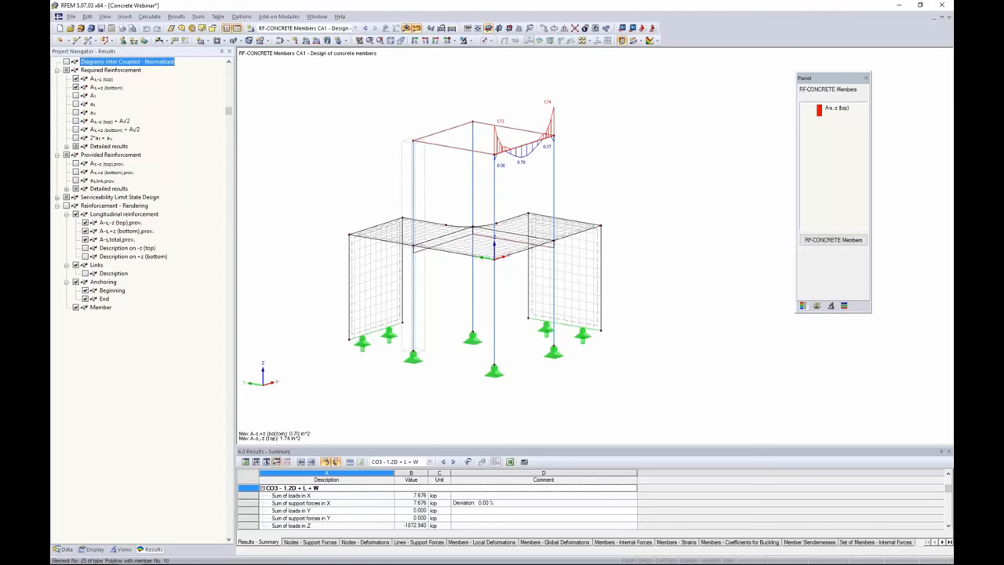
pyautogui.scroll(5, 513, 188)
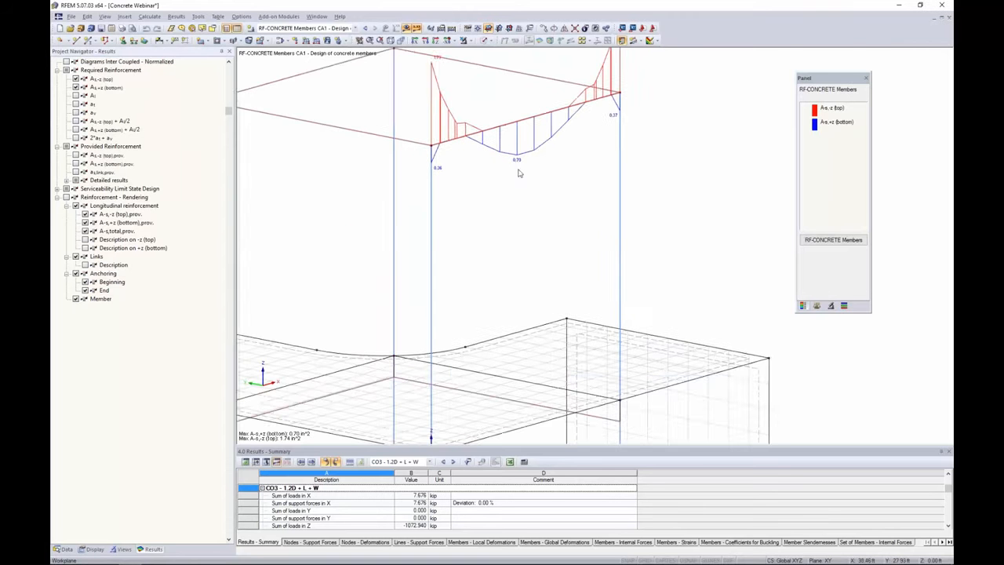
pyautogui.moveTo(502, 247); pyautogui.dragTo(496, 266, button='middle')
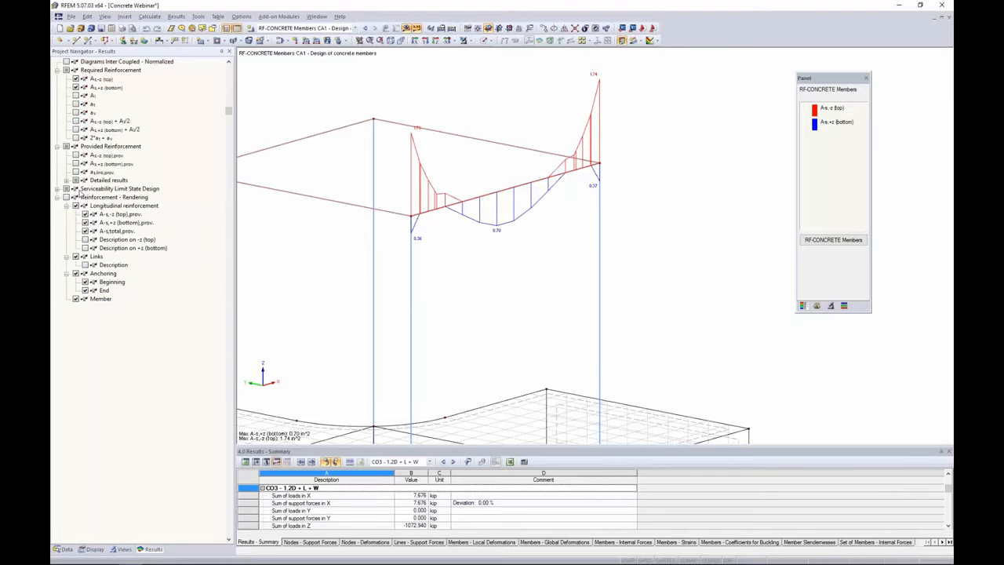
# Step: View the required shear reinforcement diagram av, and hide all required reinforcement diagrams again
pyautogui.click(75, 113)
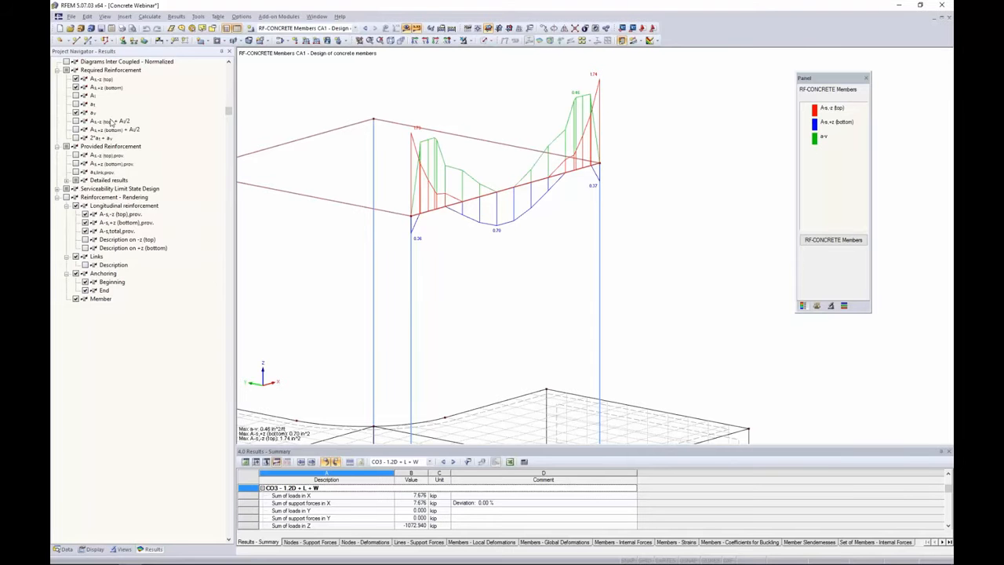
pyautogui.click(76, 112)
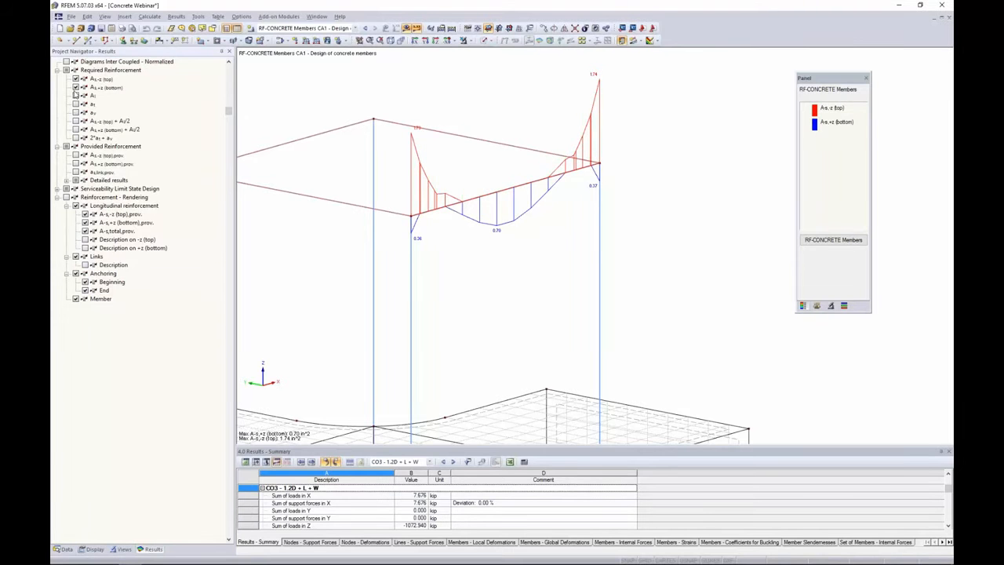
pyautogui.click(76, 87)
pyautogui.click(76, 78)
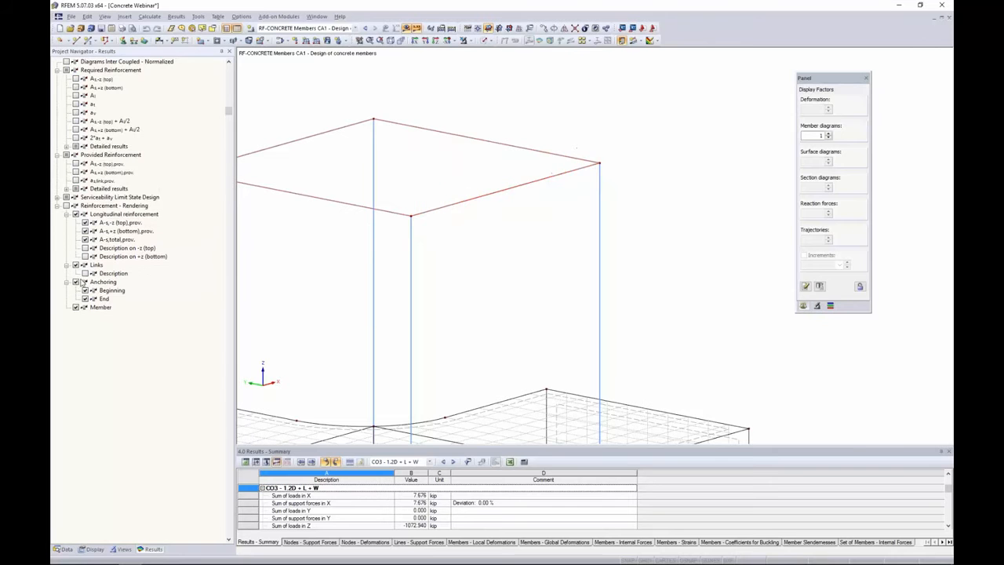
# Step: Show the 3D reinforcement rendering of member 14, inspect its bars and hooks, and restore the solid transparent display
pyautogui.click(66, 197)
pyautogui.scroll(4, 421, 225)
pyautogui.scroll(2, 420, 226)
pyautogui.scroll(-4, 480, 251)
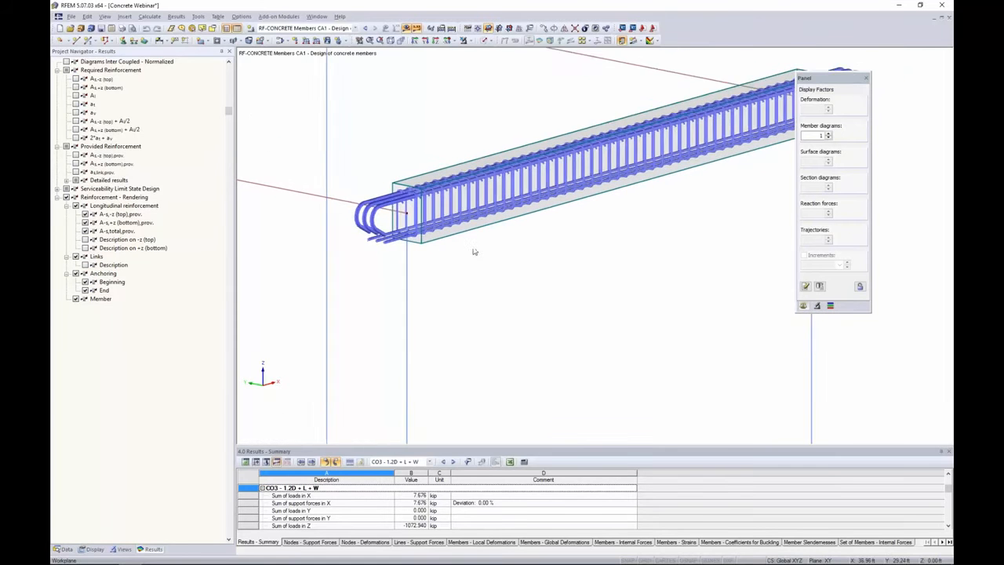
pyautogui.click(486, 40)
pyautogui.click(496, 72)
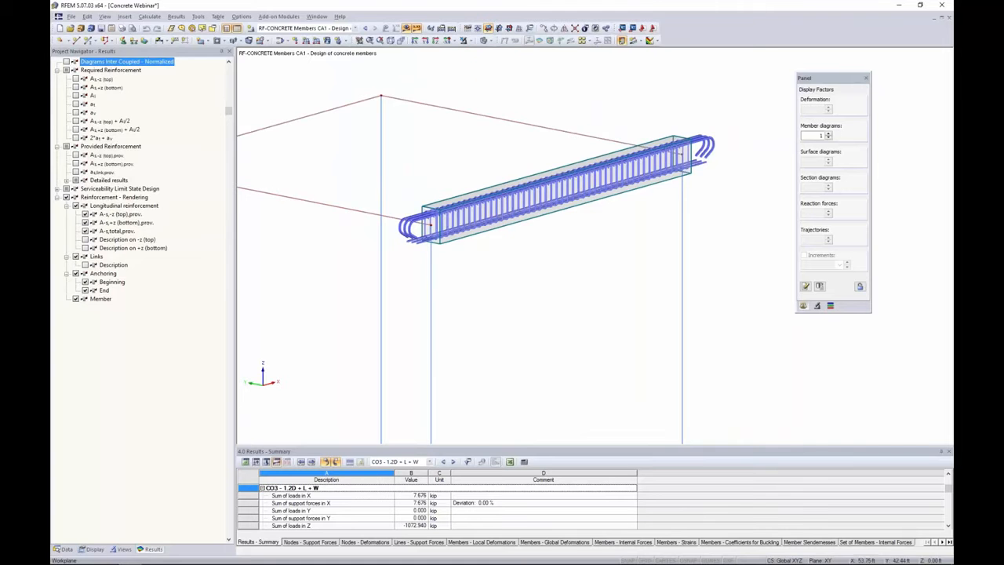
# Step: Examine member 14's reinforcement rendering within the whole frame from several angles, and return to the project's Data navigator
pyautogui.scroll(-4, 556, 217)
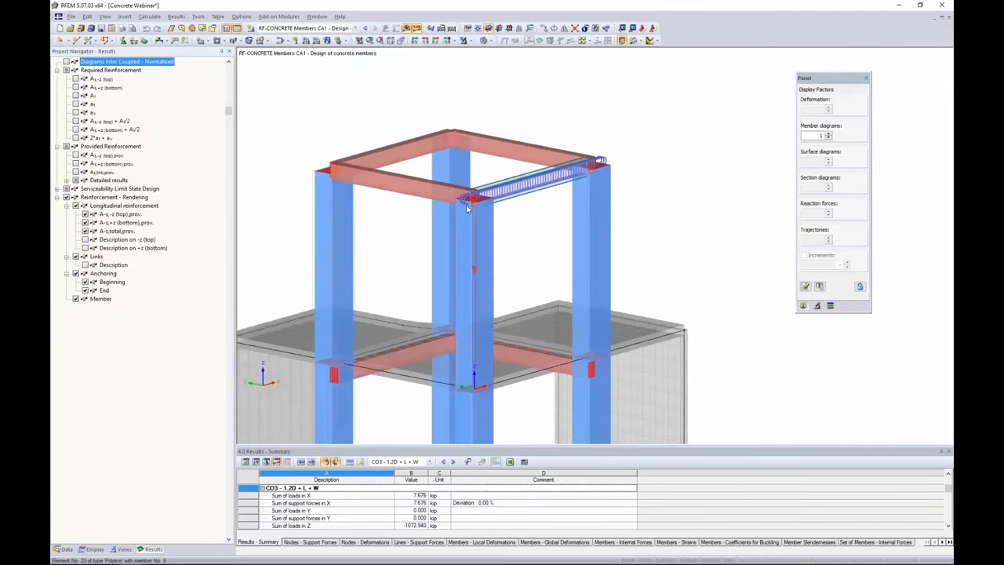
pyautogui.scroll(5, 469, 205)
pyautogui.keyDown('ctrl'); pyautogui.moveTo(518, 262); pyautogui.dragTo(589, 243, button='middle'); pyautogui.keyUp('ctrl')
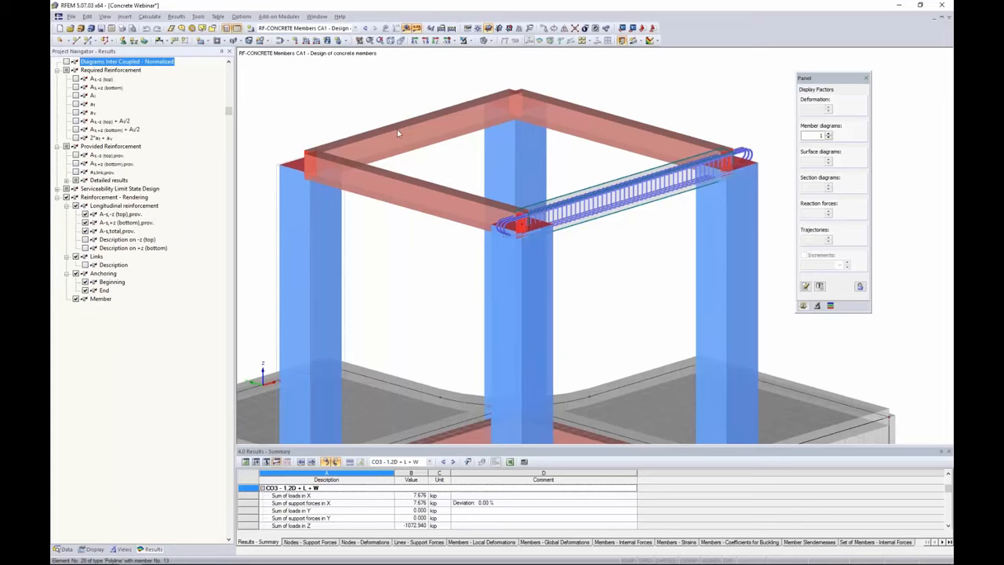
pyautogui.scroll(-2, 404, 124)
pyautogui.scroll(-2, 404, 123)
pyautogui.keyDown('ctrl'); pyautogui.moveTo(410, 195); pyautogui.dragTo(468, 203, button='middle'); pyautogui.keyUp('ctrl')
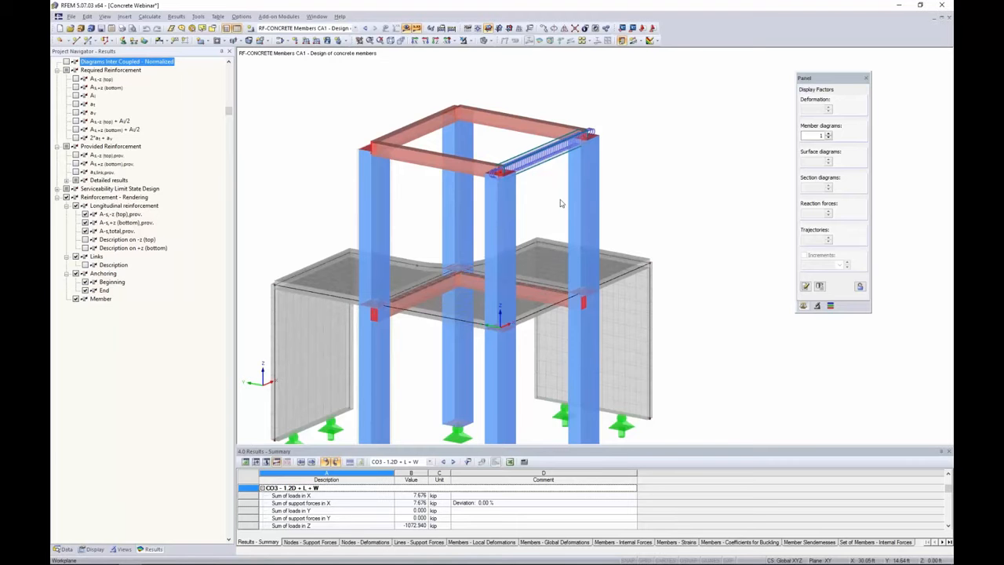
pyautogui.click(63, 549)
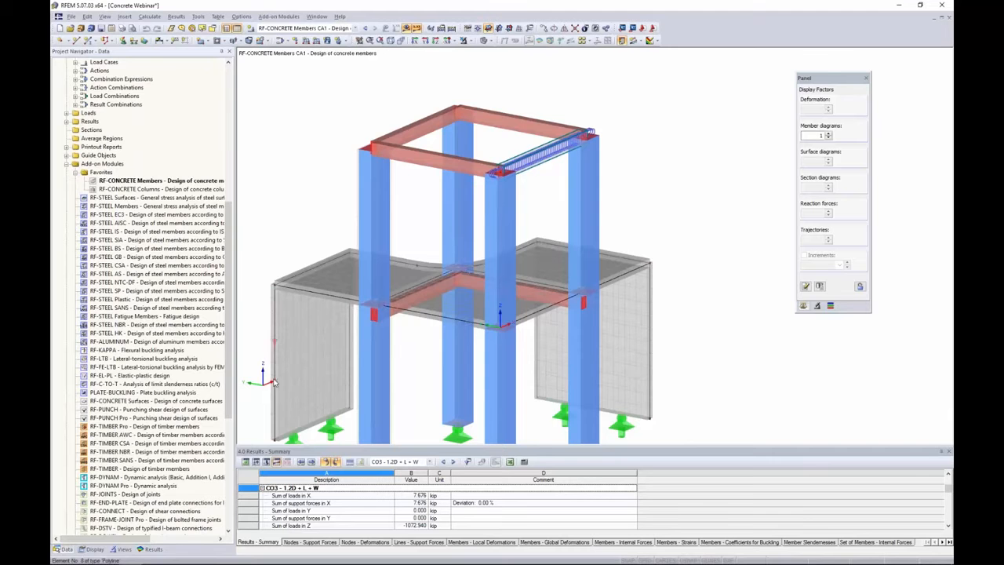
pyautogui.moveTo(680, 248); pyautogui.dragTo(703, 216, button='middle')
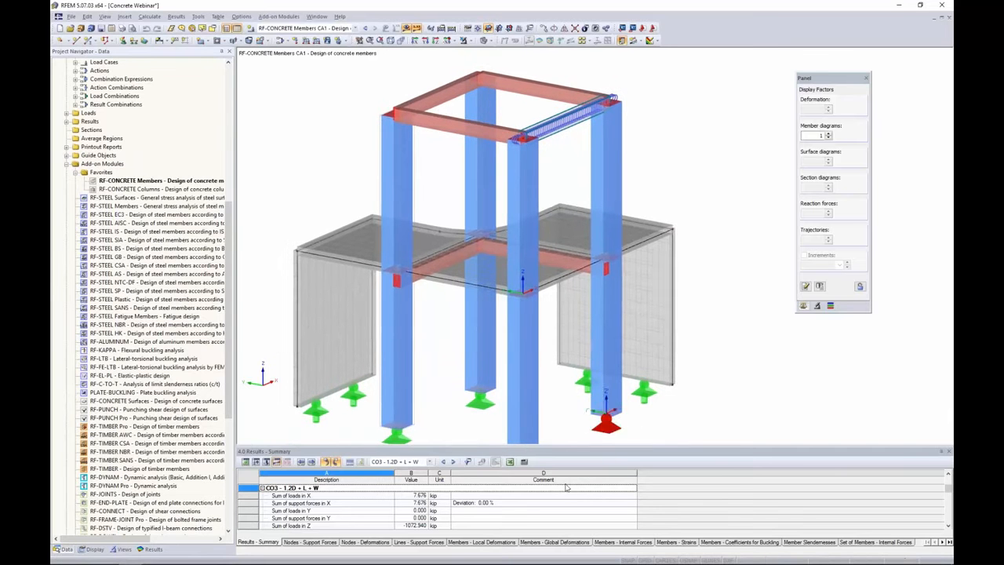
# Step: Switch to the slide presentation and advance to the slide on slenderness and curvature effects for compression members
pyautogui.hotkey('alt', 'Tab')
pyautogui.hotkey('alt', 'Tab')
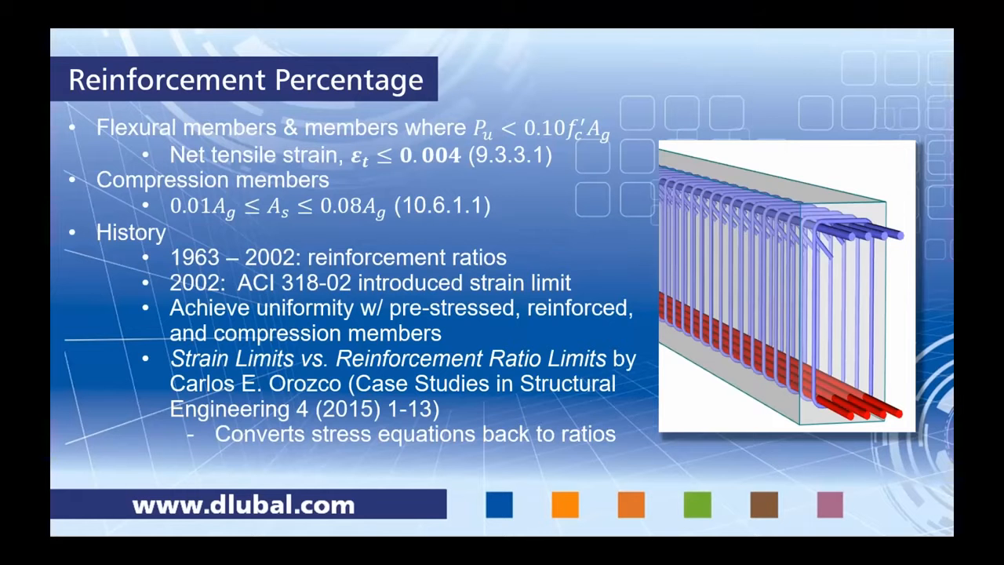
pyautogui.press('Right')
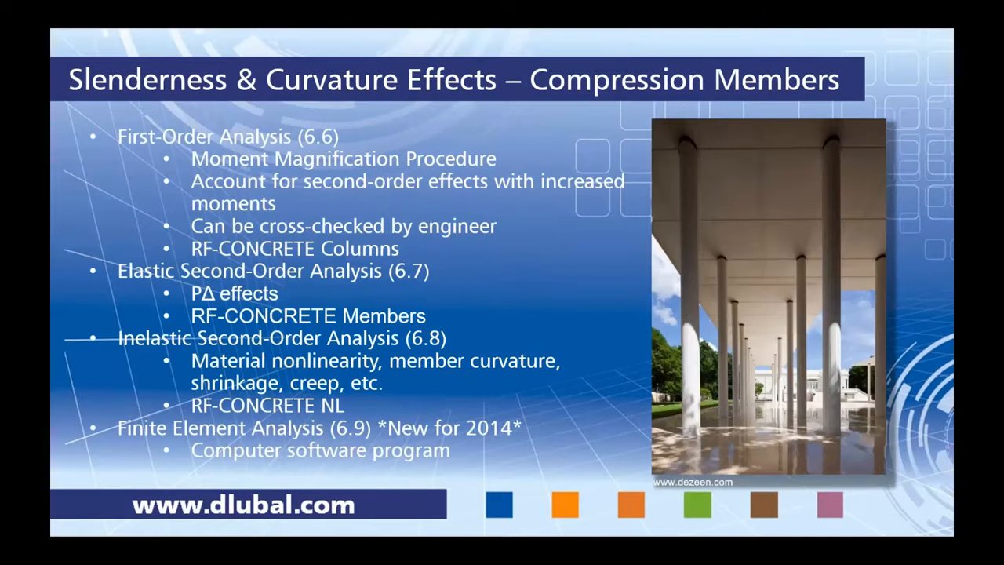
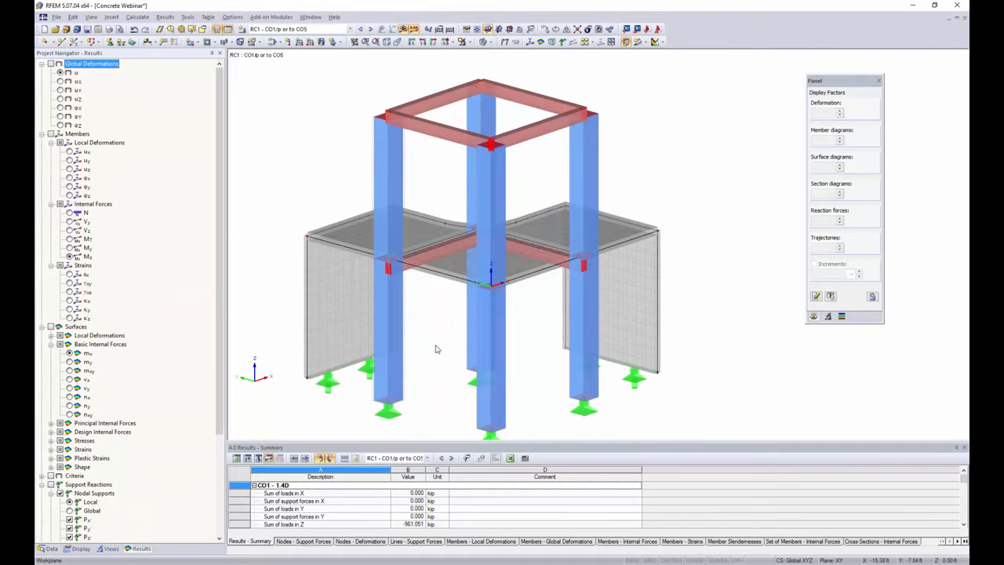
# Step: Set the method of analysis for all load combinations CO1 to CO10 to geometrically linear analysis
pyautogui.click(47, 549)
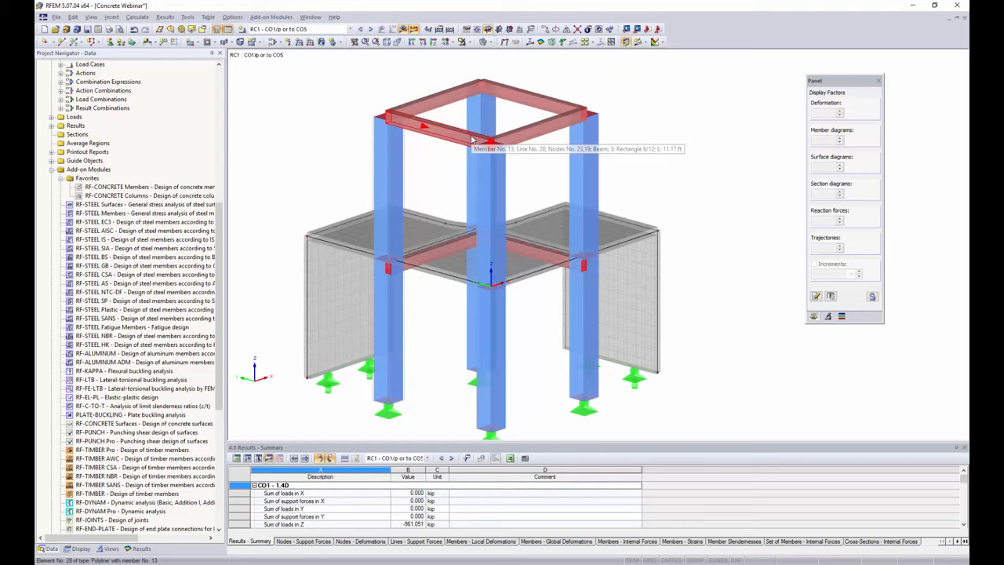
pyautogui.click(276, 44)
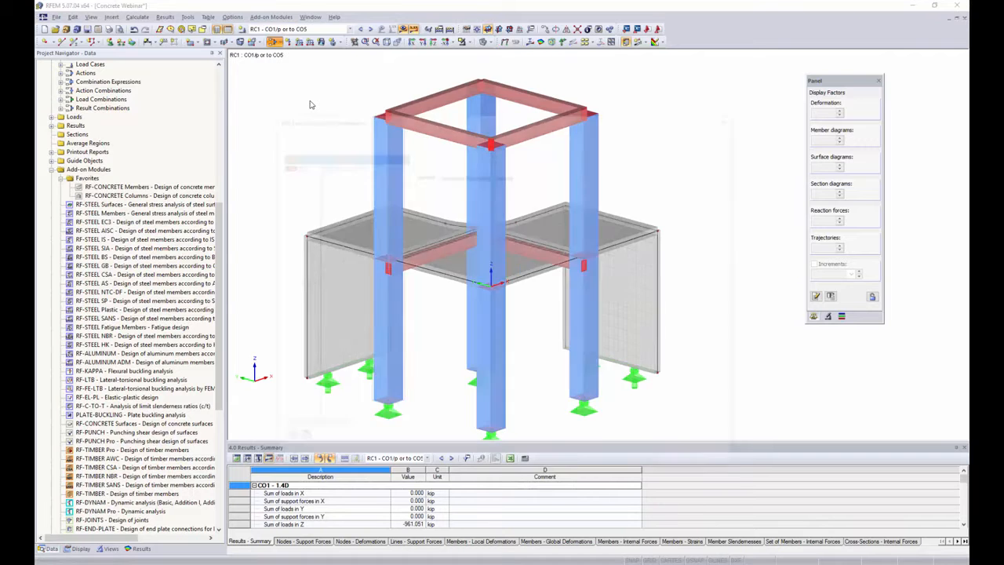
pyautogui.moveTo(365, 117); pyautogui.dragTo(350, 106)
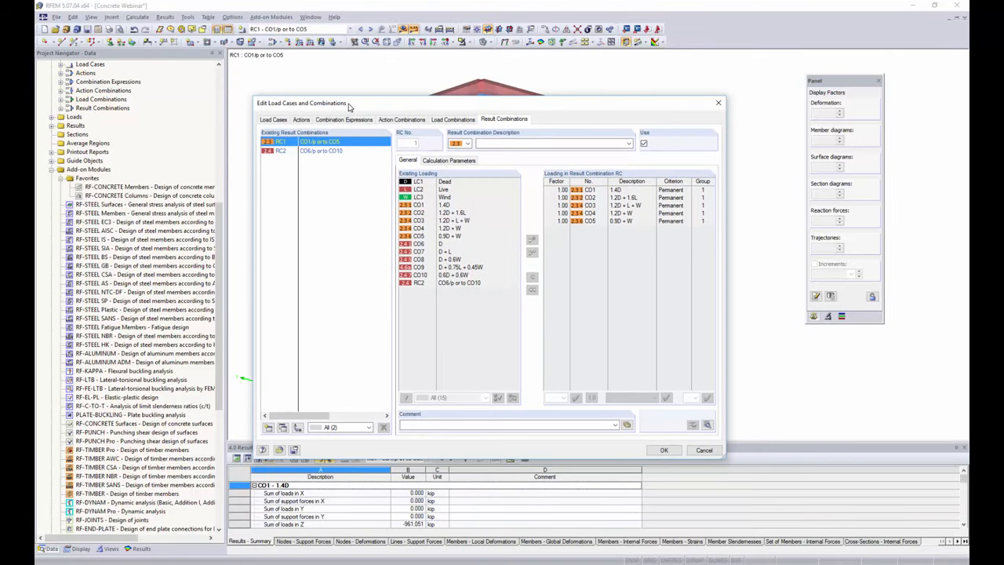
pyautogui.click(448, 120)
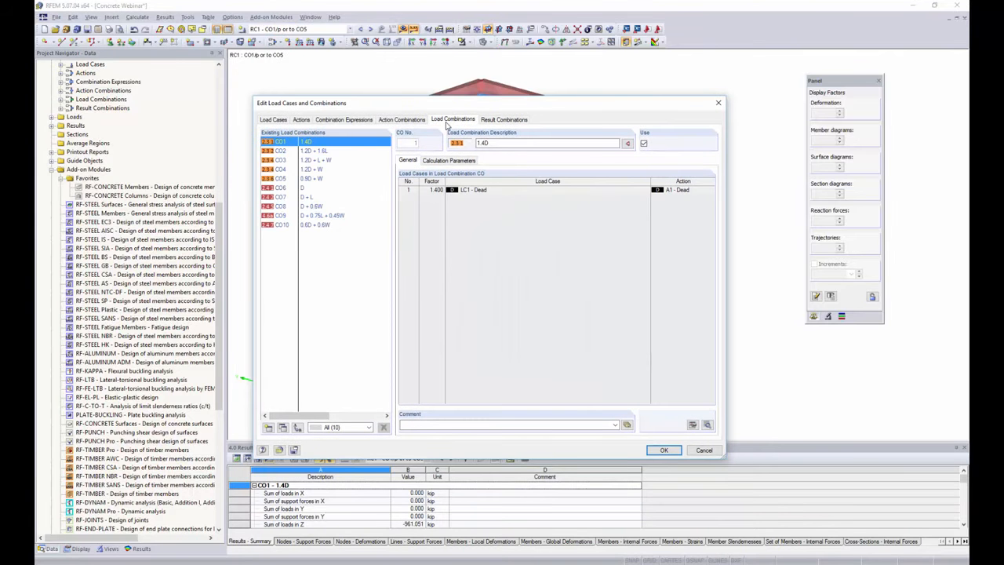
pyautogui.click(438, 162)
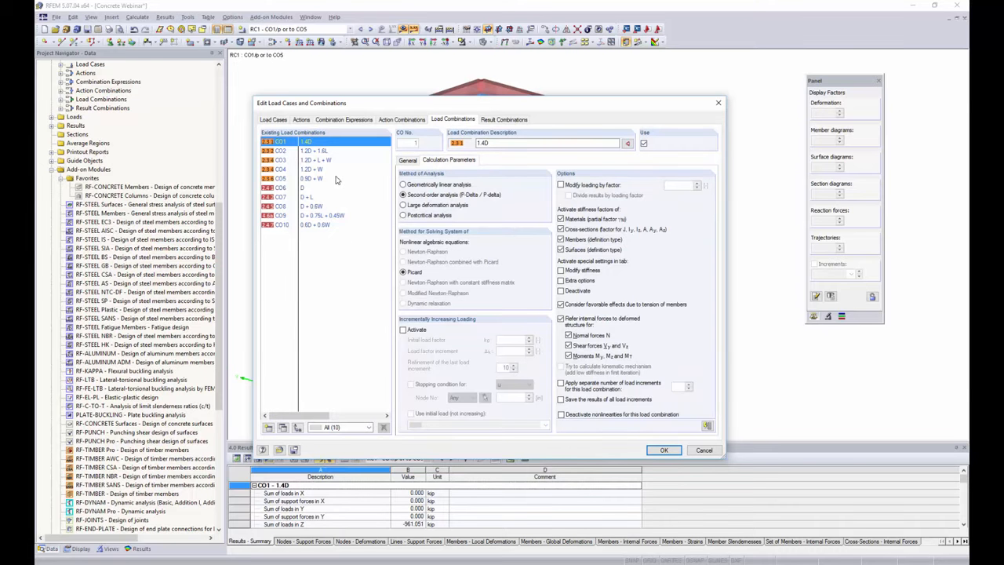
pyautogui.keyDown('shift'); pyautogui.click(330, 226); pyautogui.keyUp('shift')
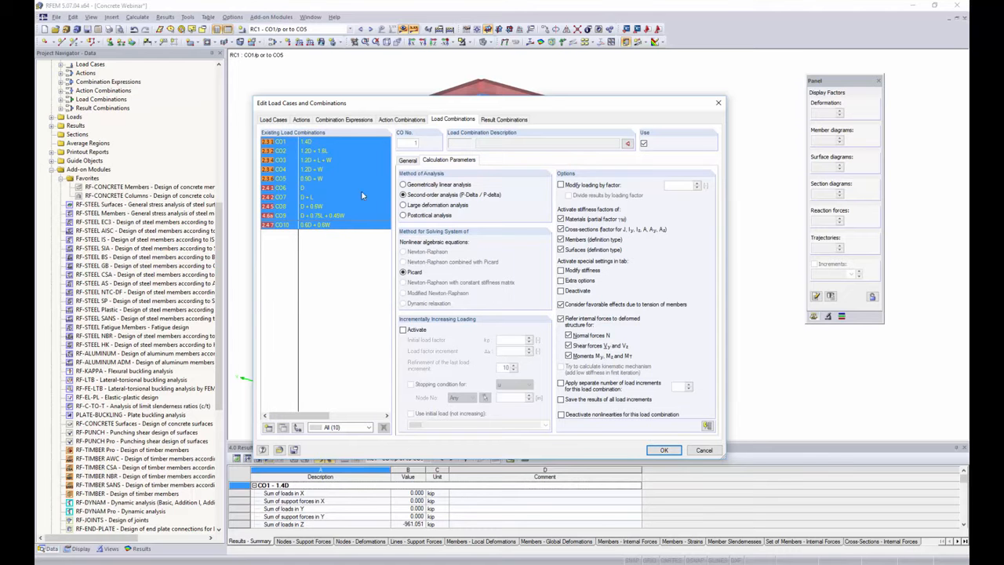
pyautogui.click(404, 185)
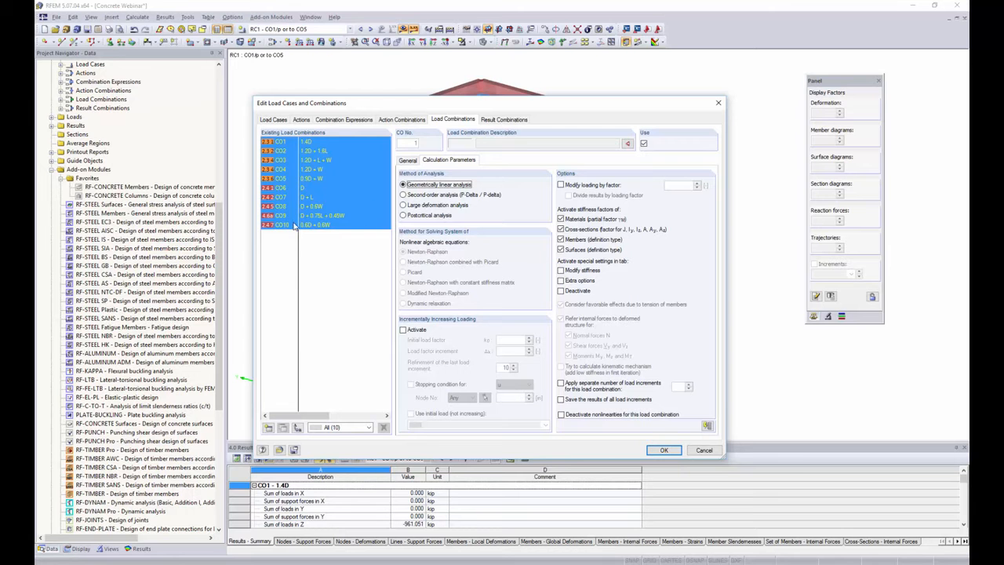
pyautogui.click(351, 216)
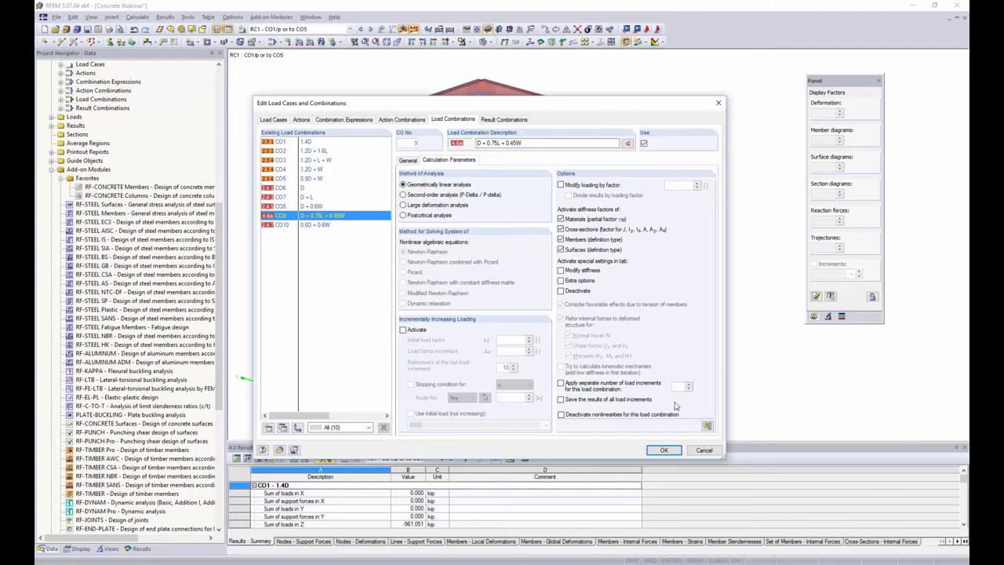
pyautogui.click(664, 450)
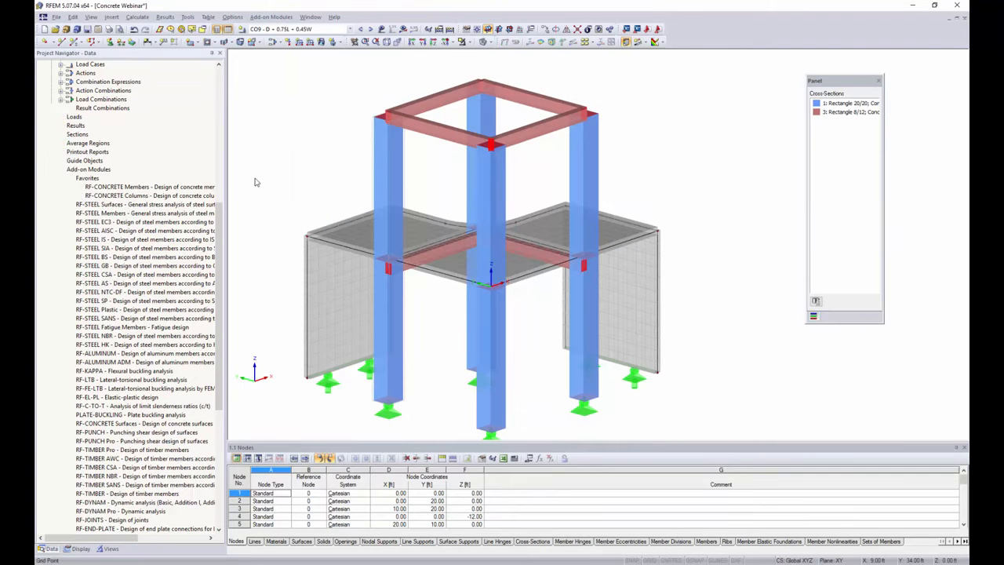
# Step: Open the RF-CONCRETE Columns module briefly, close it, and display the structural model as wireframe
pyautogui.doubleClick(194, 197)
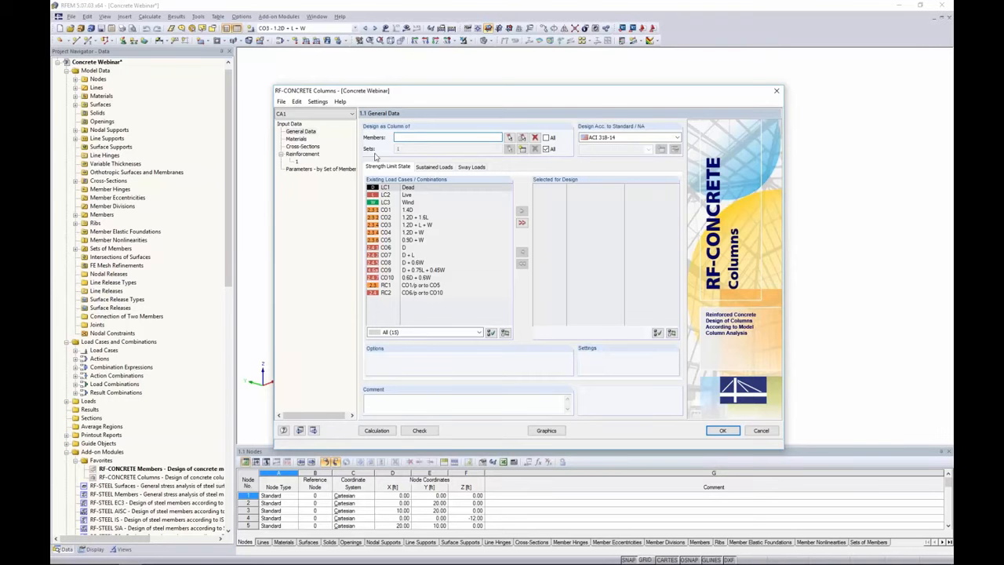
pyautogui.click(722, 429)
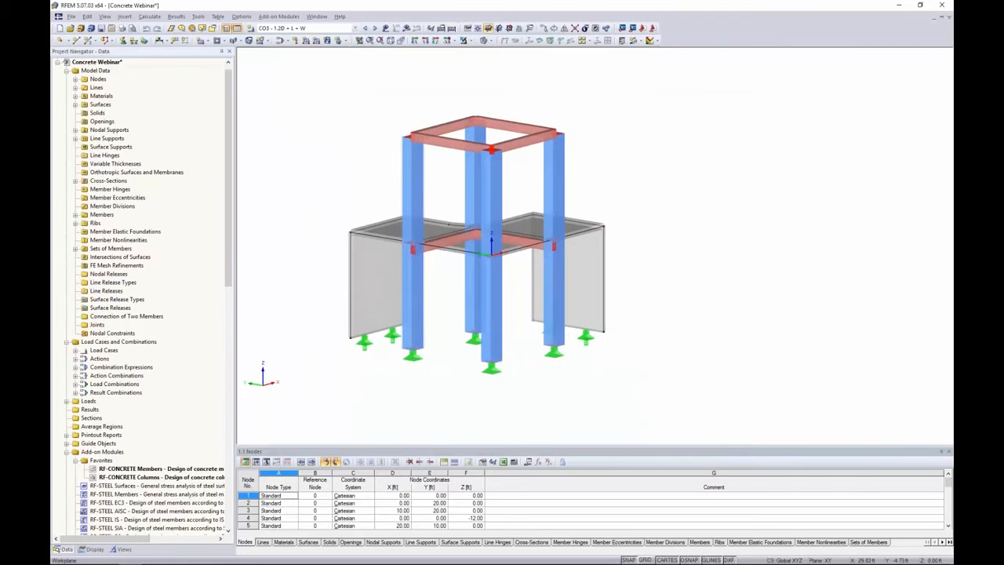
pyautogui.click(484, 40)
pyautogui.click(517, 52)
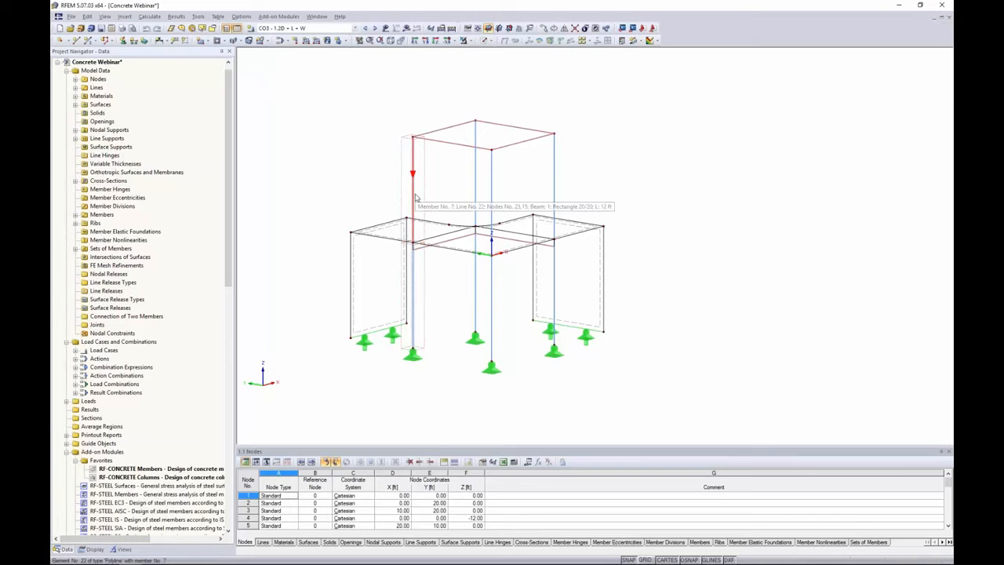
# Step: View the New Set of Members dialog for the continuous column made of members 1 and 7, and cancel it
pyautogui.keyDown('ctrl'); pyautogui.moveTo(436, 210); pyautogui.dragTo(403, 214, button='middle'); pyautogui.keyUp('ctrl')
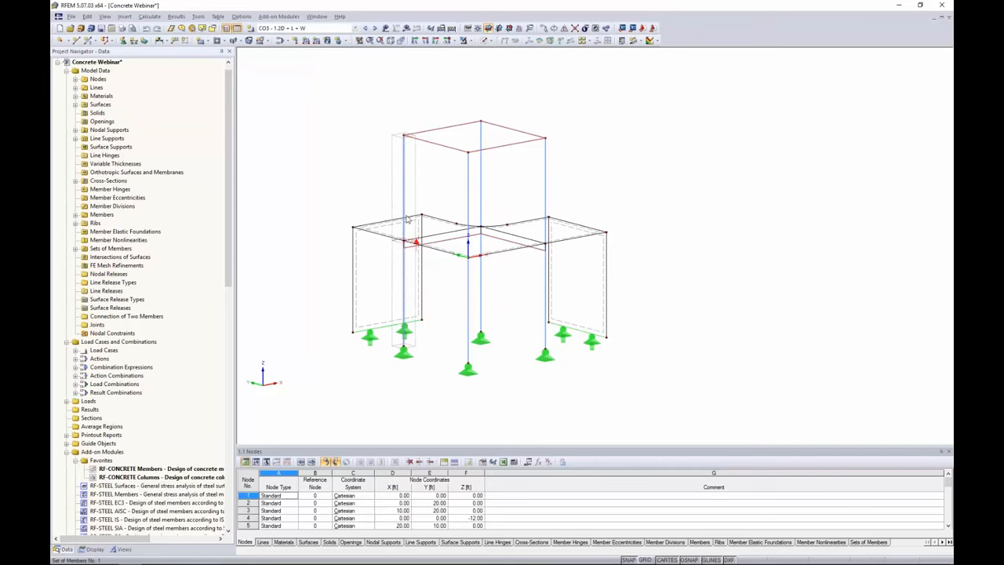
pyautogui.rightClick(405, 268)
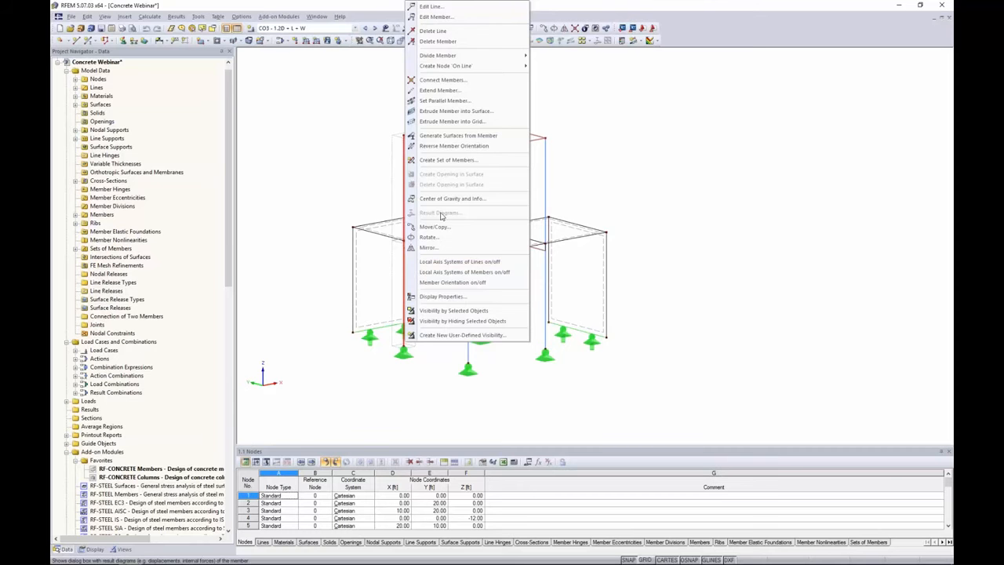
pyautogui.click(445, 160)
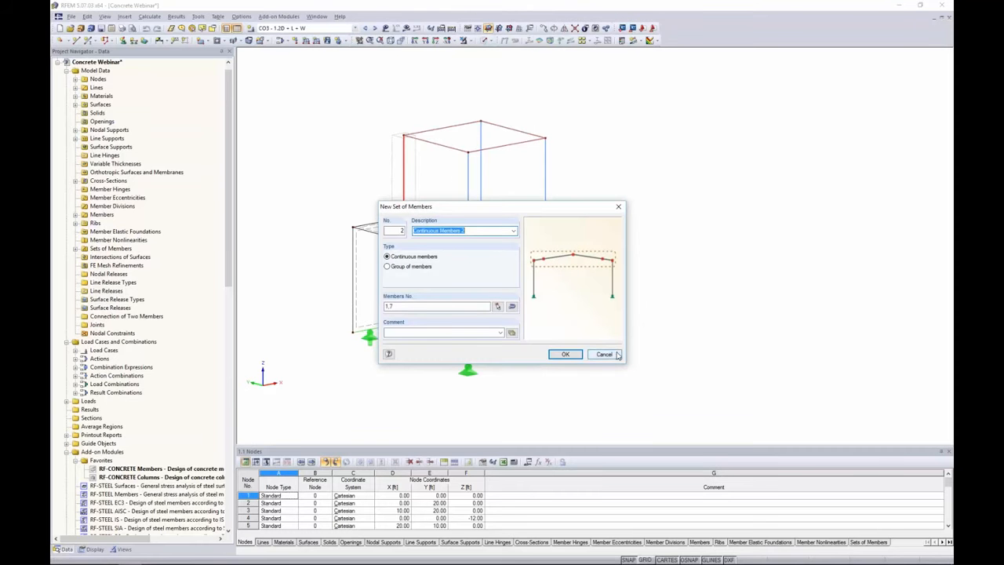
pyautogui.click(617, 354)
# Step: Reopen the RF-CONCRETE Columns module and specify set of members 1 for design instead of all sets
pyautogui.doubleClick(162, 477)
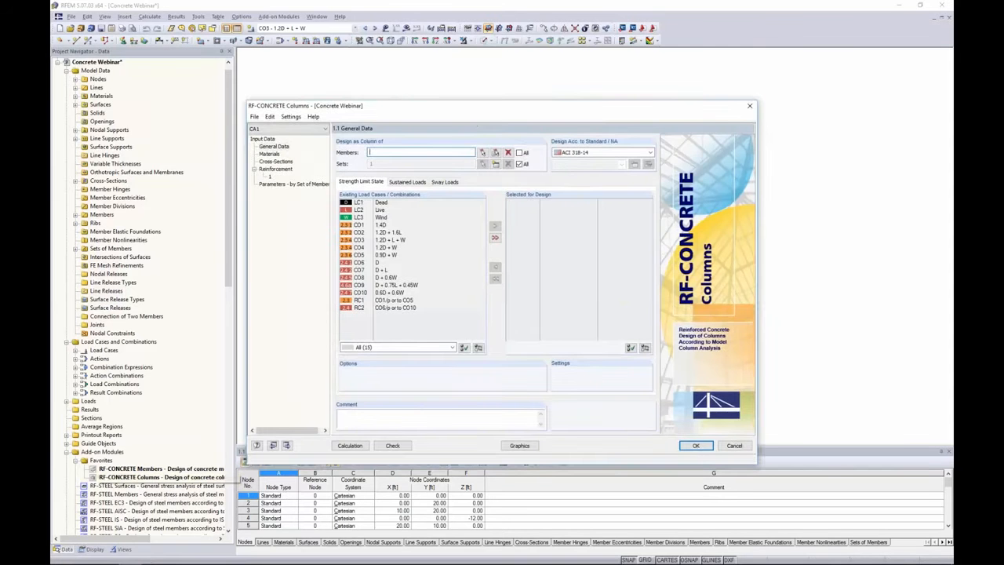
pyautogui.moveTo(473, 106); pyautogui.dragTo(549, 98)
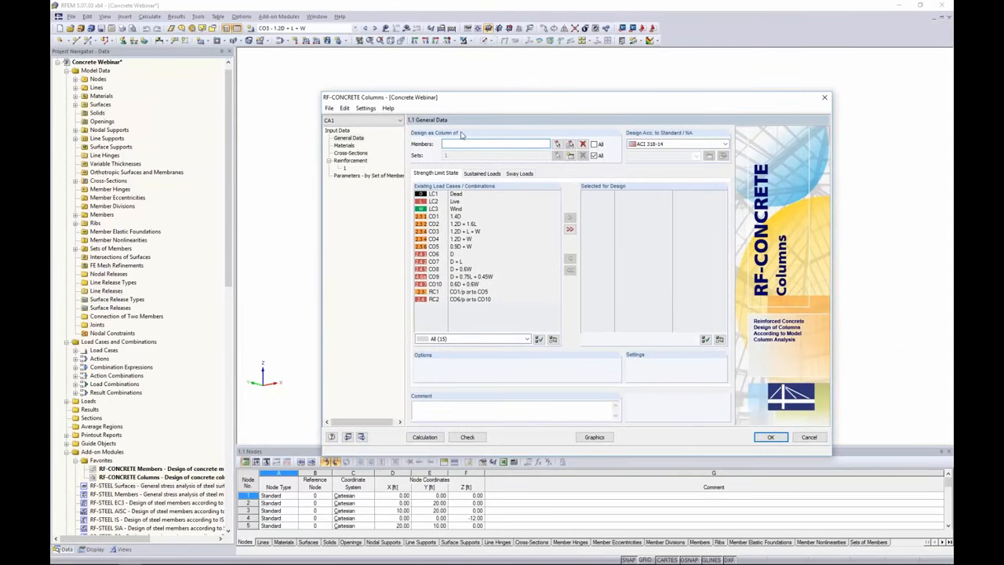
pyautogui.click(594, 155)
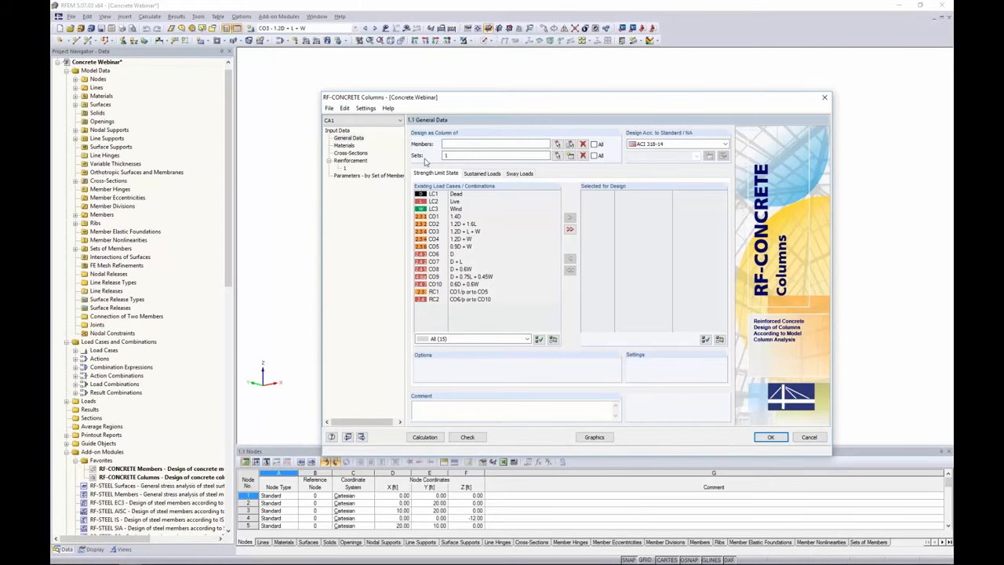
pyautogui.moveTo(448, 101)
pyautogui.mouseDown()
pyautogui.moveTo(697, 135)
pyautogui.moveTo(663, 138)
pyautogui.moveTo(459, 106)
pyautogui.mouseUp()
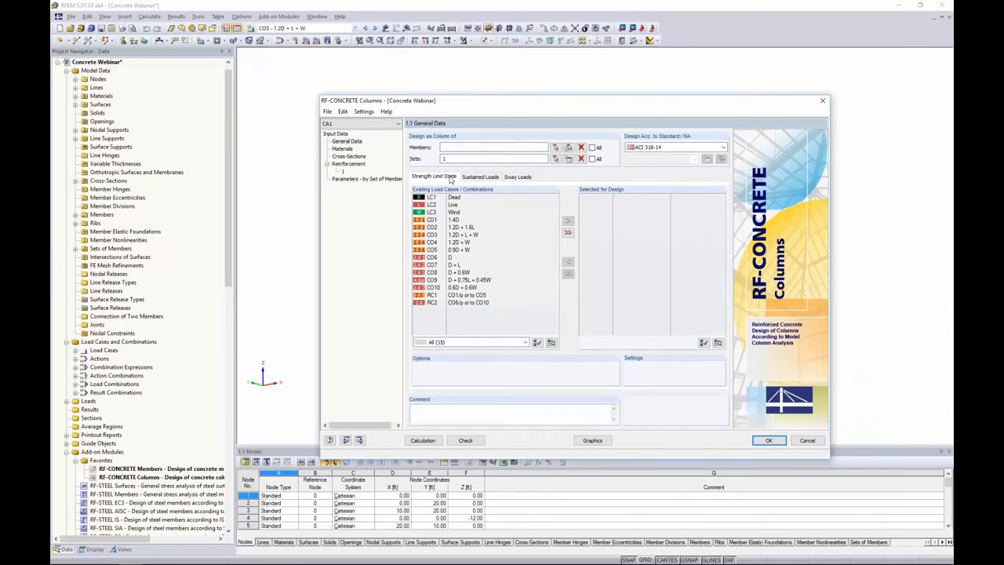
# Step: Add load combinations CO1 to CO5 to the strength limit state design of the column
pyautogui.click(455, 221)
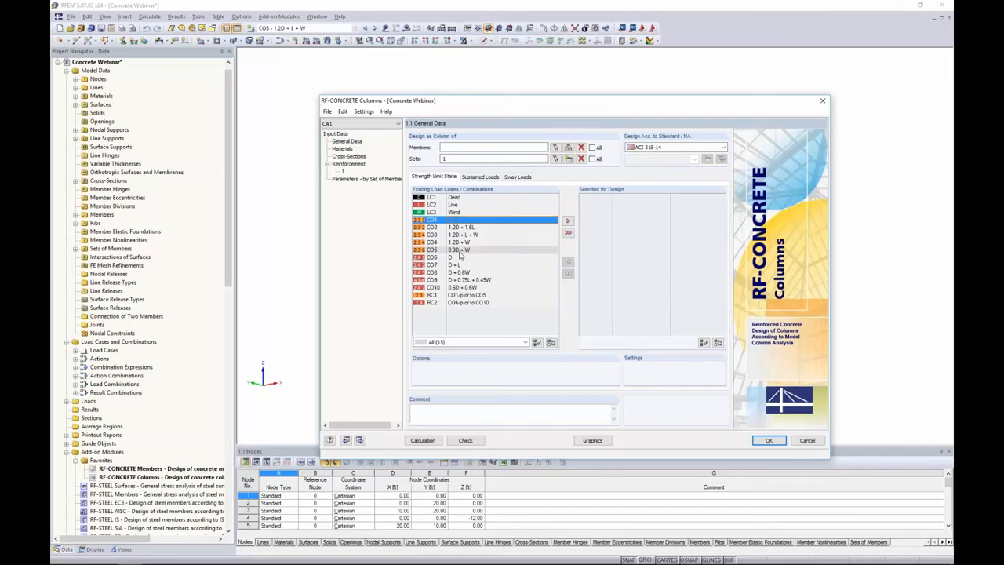
pyautogui.keyDown('shift'); pyautogui.click(460, 250); pyautogui.keyUp('shift')
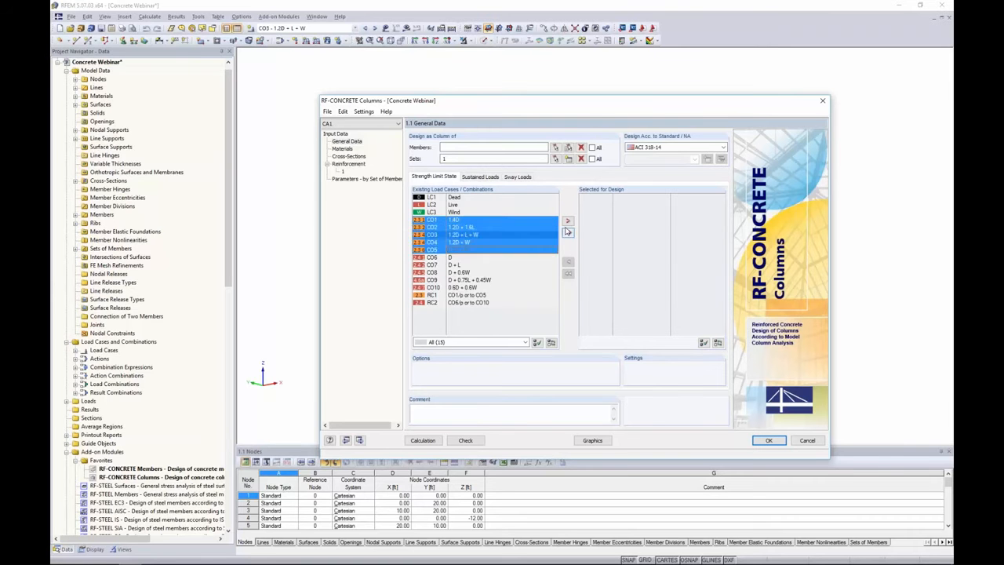
pyautogui.click(568, 221)
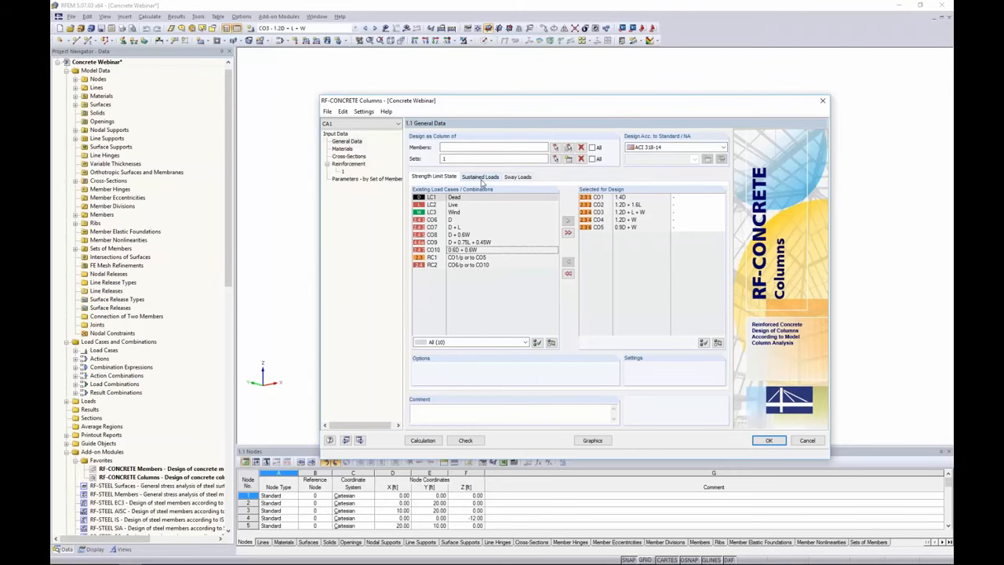
# Step: Switch to the PowerPoint presentation, start the slide show, and advance to the slide on RF-CONCRETE Column loads
pyautogui.hotkey('alt', 'Tab')
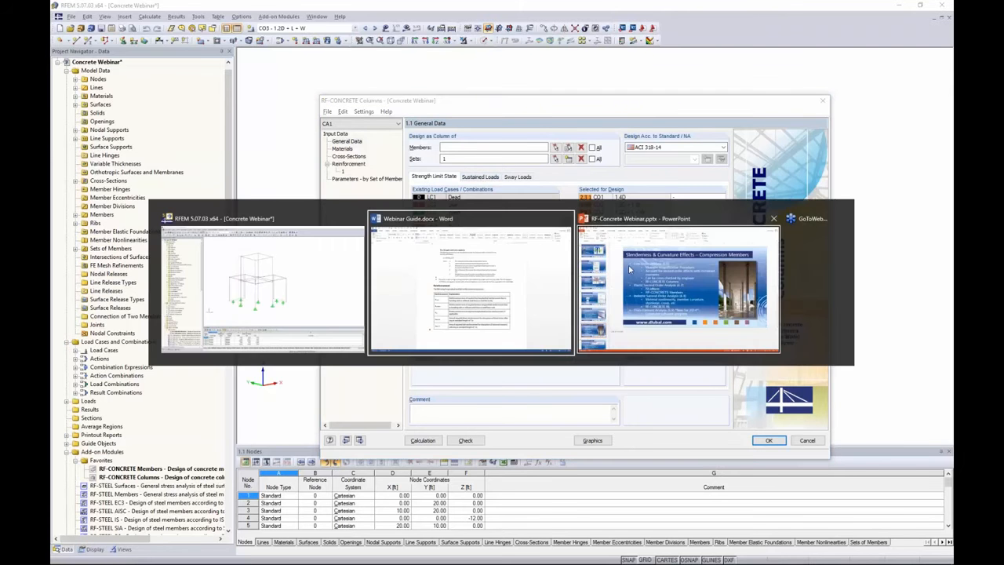
pyautogui.click(690, 308)
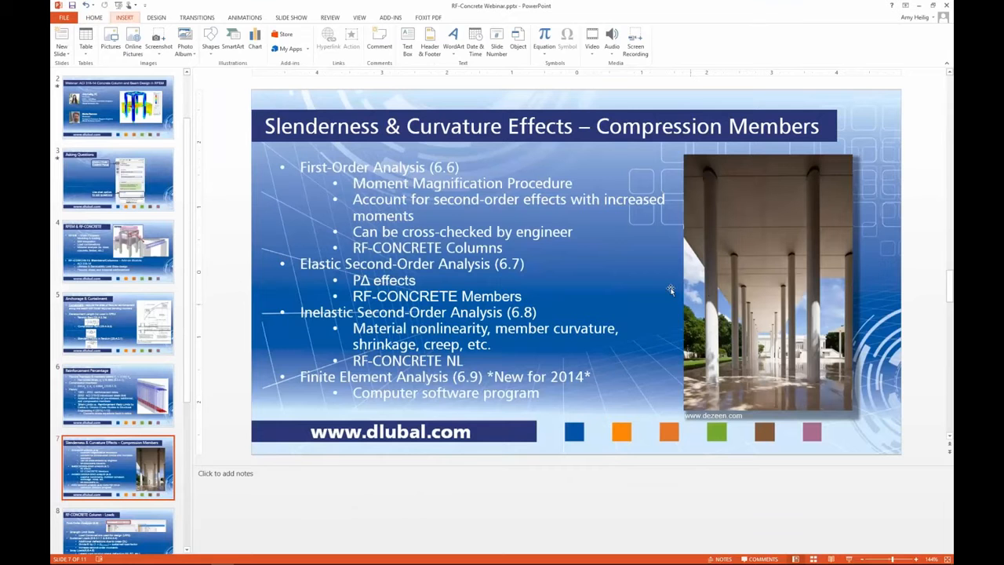
pyautogui.click(848, 559)
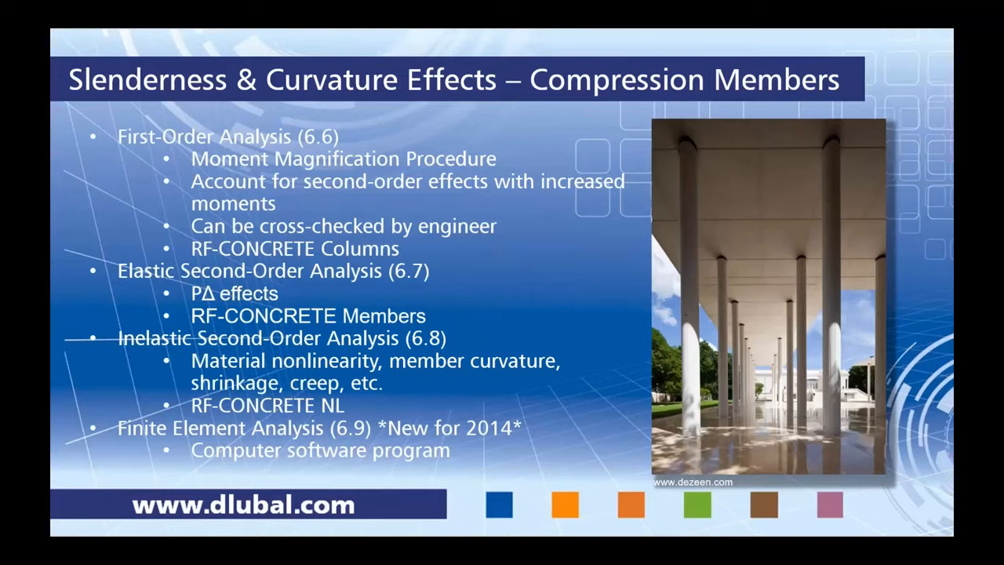
pyautogui.press('Right')
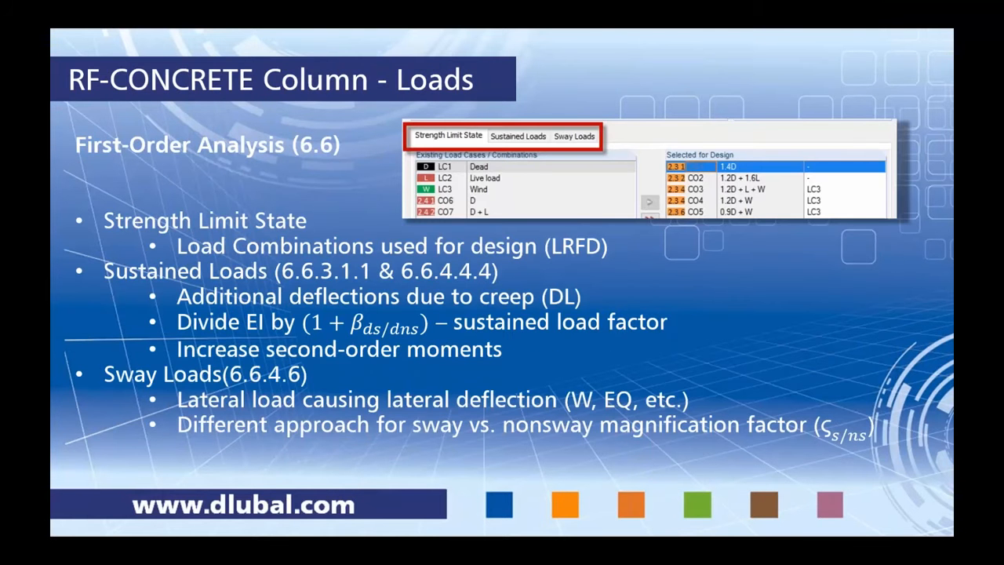
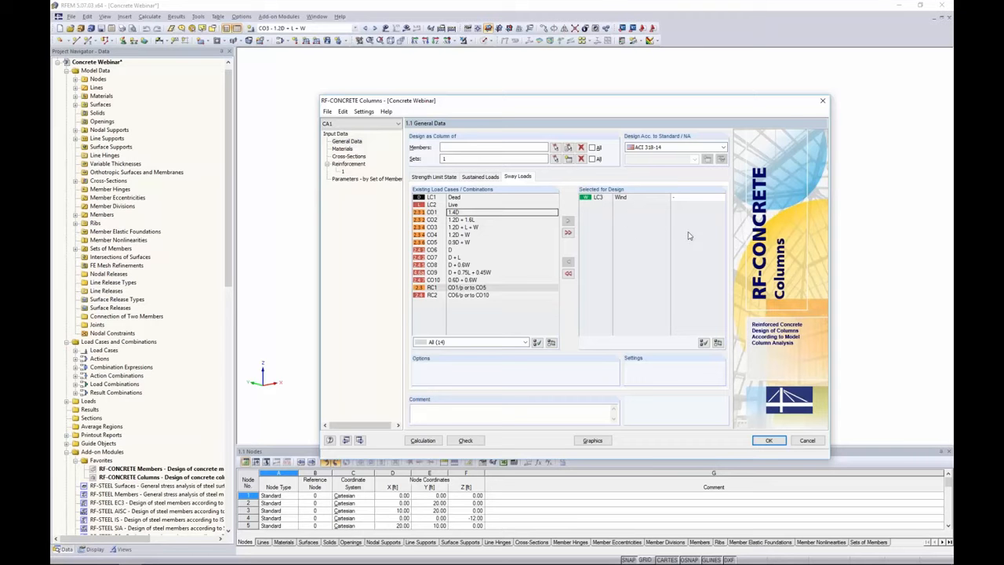
# Step: Back in RF-CONCRETE Columns, assign LC3 as the sway load for strength combinations CO3, CO4 and CO5
pyautogui.click(439, 177)
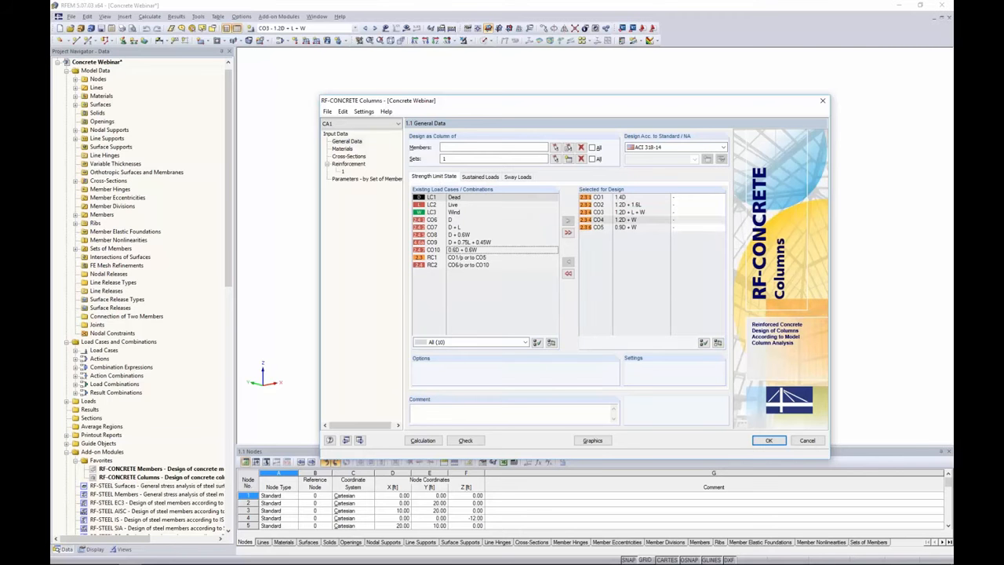
pyautogui.click(680, 213)
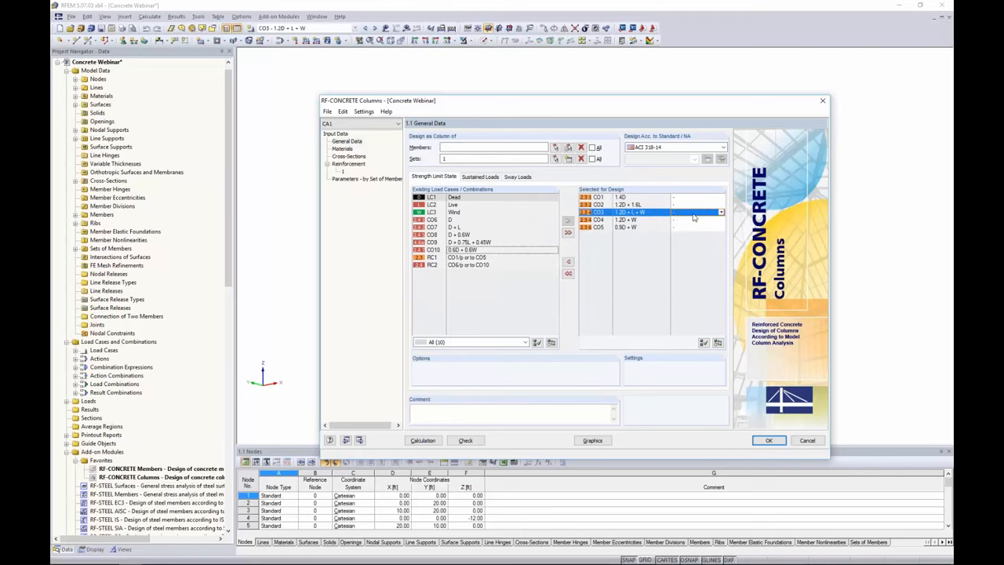
pyautogui.click(721, 213)
pyautogui.click(713, 227)
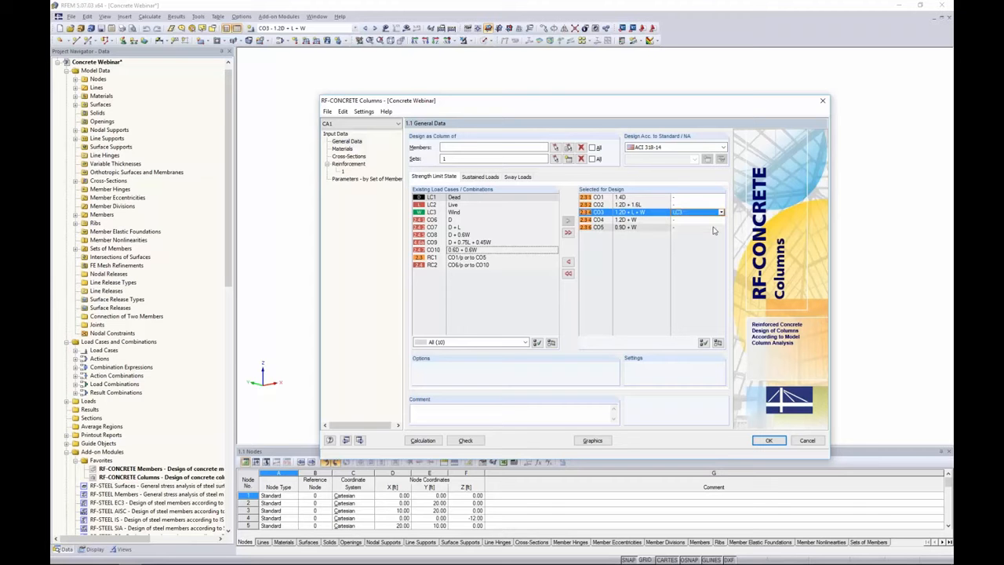
pyautogui.click(710, 221)
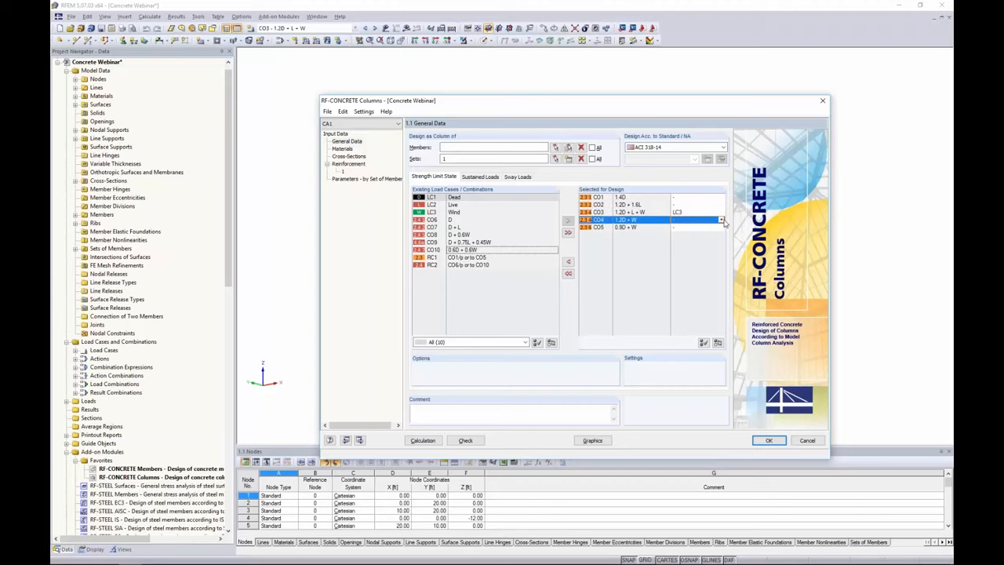
pyautogui.click(722, 220)
pyautogui.click(717, 235)
pyautogui.click(710, 228)
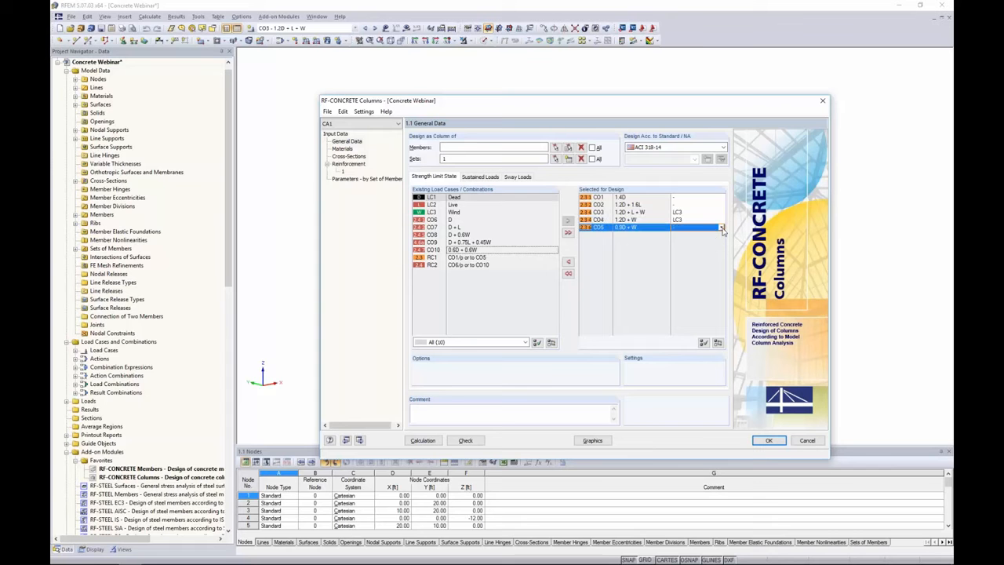
pyautogui.click(721, 227)
pyautogui.click(716, 242)
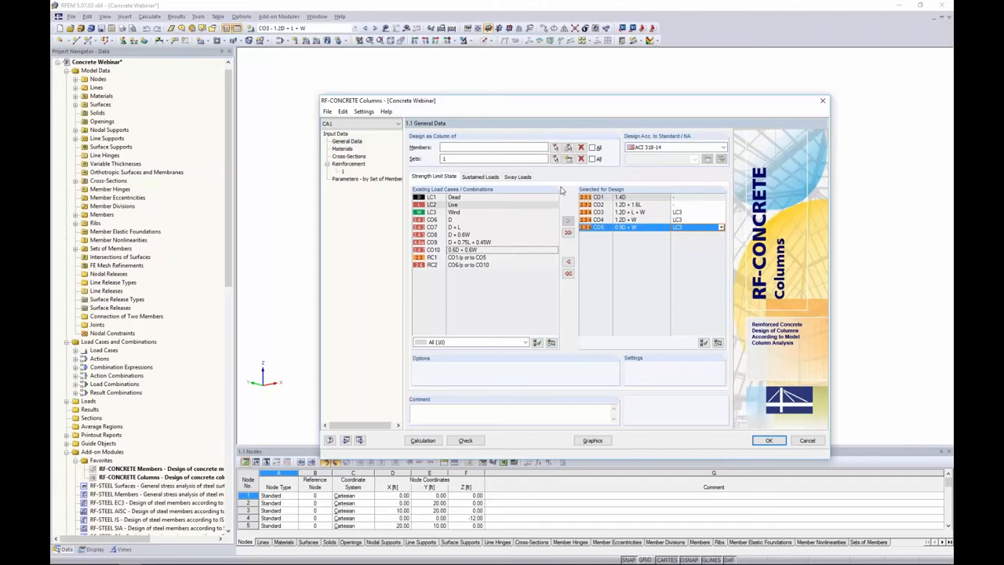
# Step: Review the concrete and reinforcing steel materials and the cross-section assigned to the column design
pyautogui.click(347, 149)
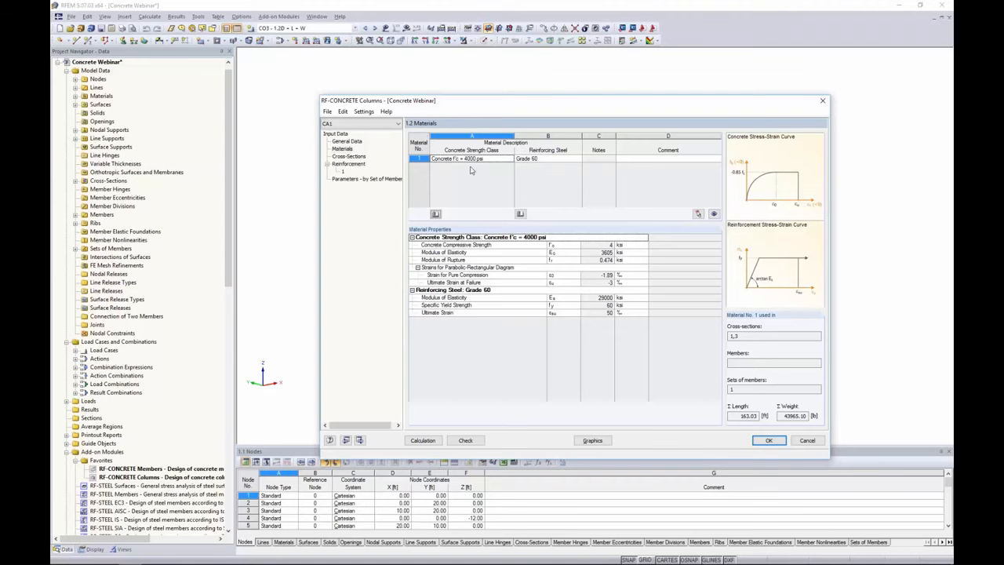
pyautogui.click(349, 156)
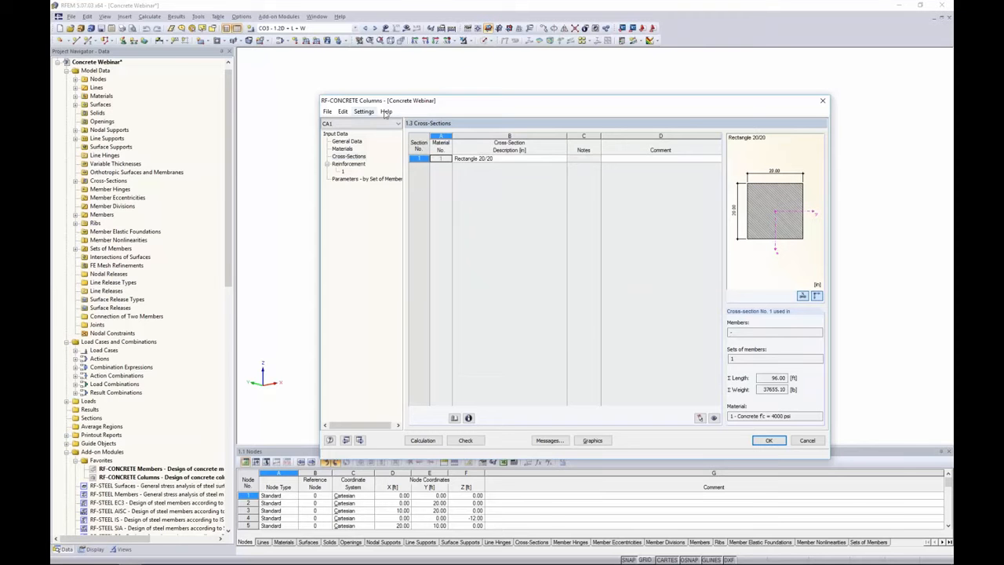
# Step: Allow only #4, #5 and #6 longitudinal bars for the column, with a uniformly surrounding reinforcement layout
pyautogui.click(355, 165)
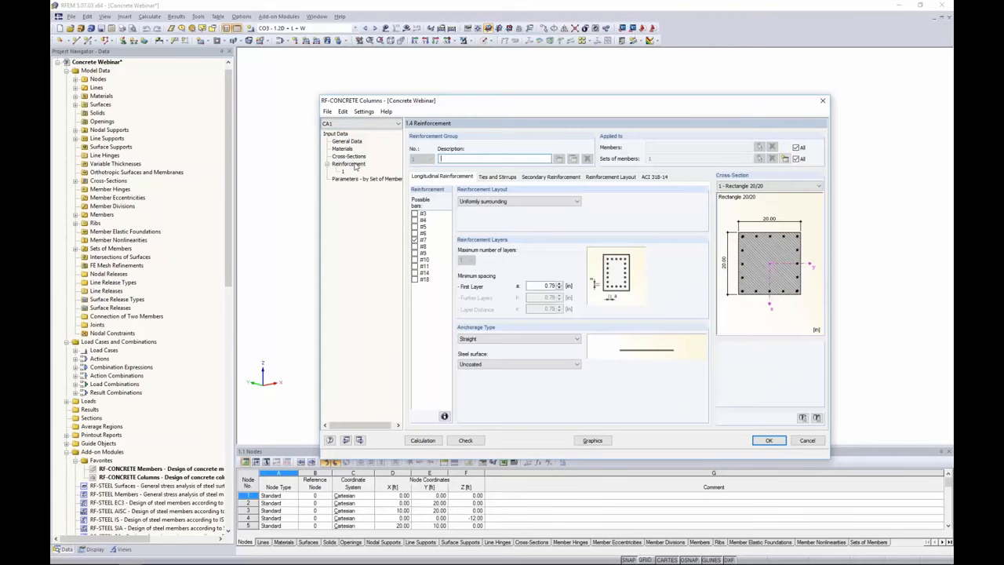
pyautogui.click(415, 220)
pyautogui.click(415, 225)
pyautogui.click(415, 233)
pyautogui.click(415, 240)
pyautogui.click(494, 202)
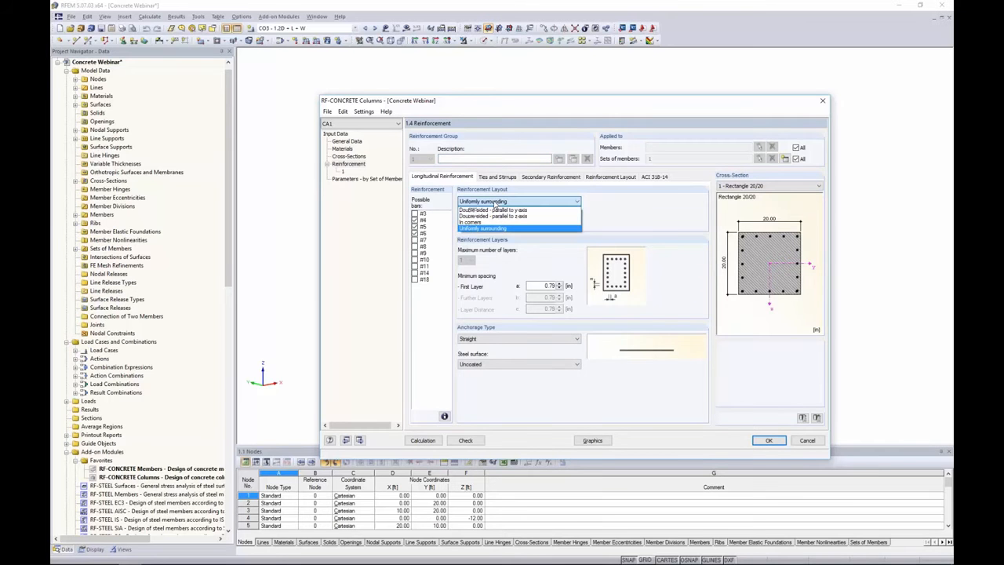
pyautogui.click(486, 227)
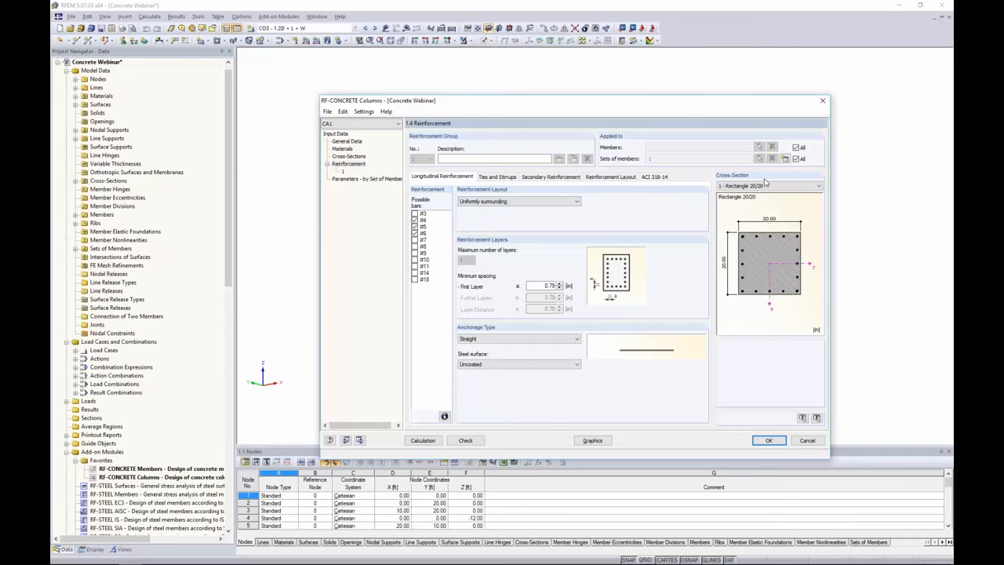
# Step: Check the available anchorage types and steel surface options for the longitudinal reinforcement, keeping Straight and Uncoated
pyautogui.click(506, 339)
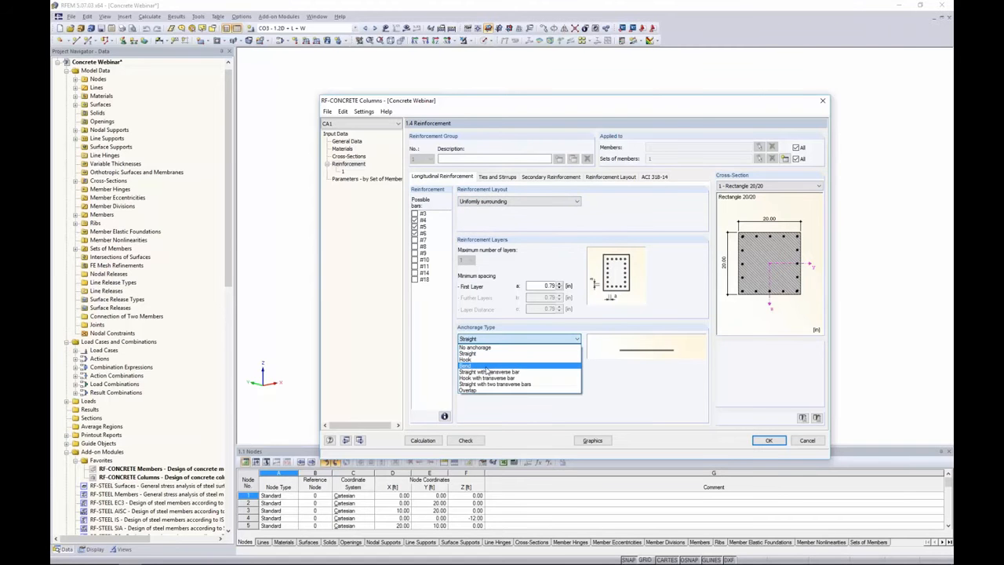
pyautogui.click(596, 379)
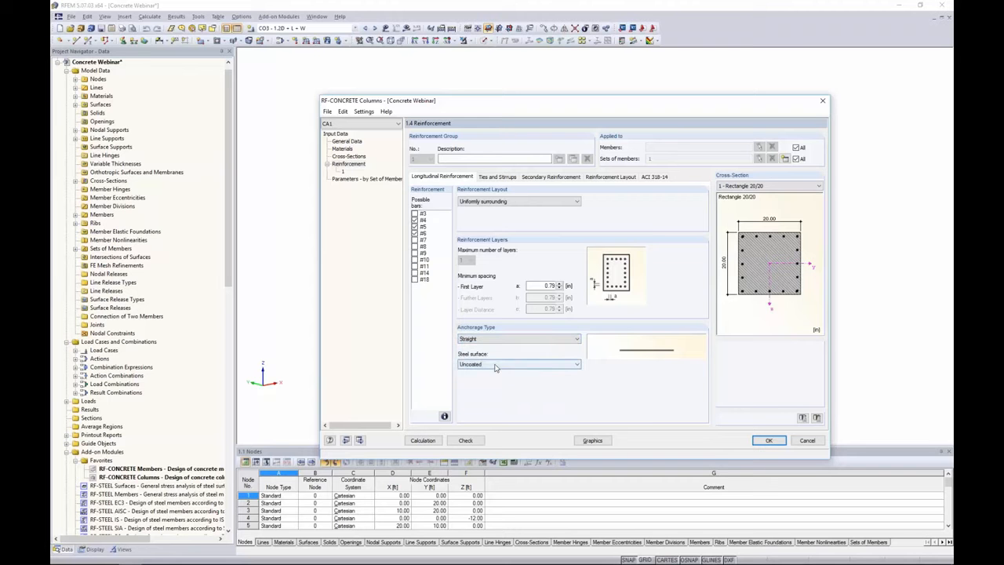
pyautogui.click(494, 366)
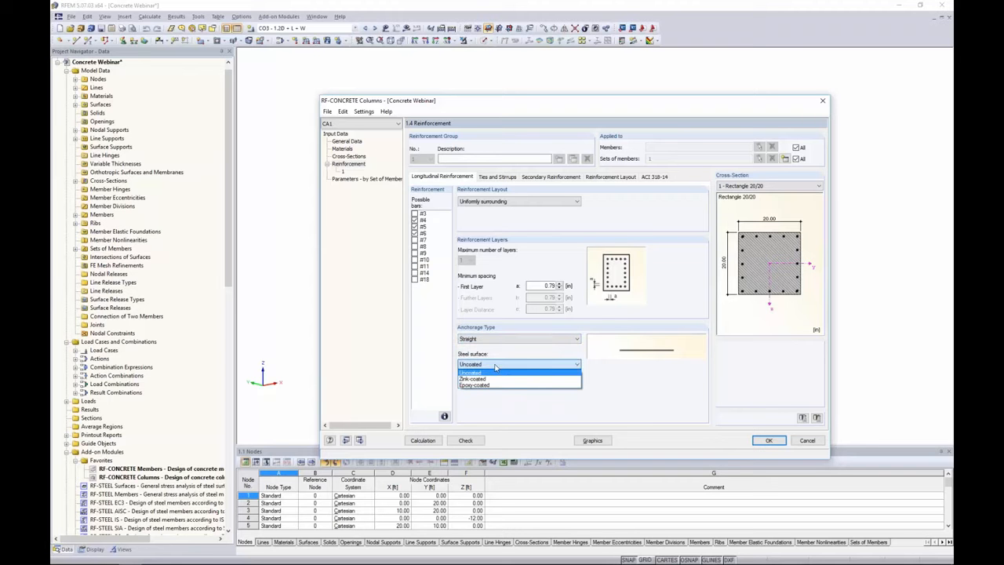
pyautogui.click(500, 402)
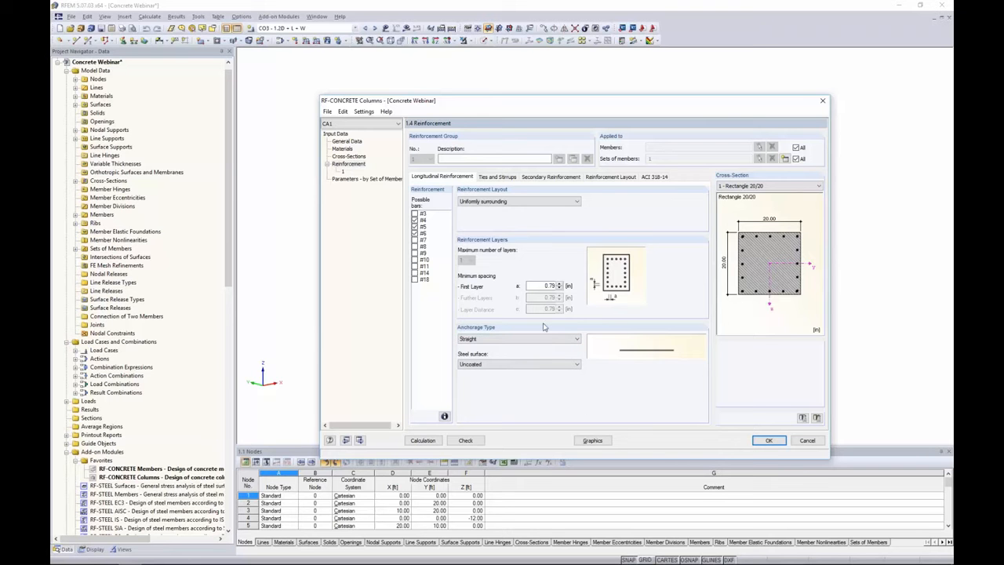
# Step: Allow #3 and #4 bars for the ties and stirrups, and set the maximum secondary reinforcement distance to Not considered
pyautogui.click(500, 177)
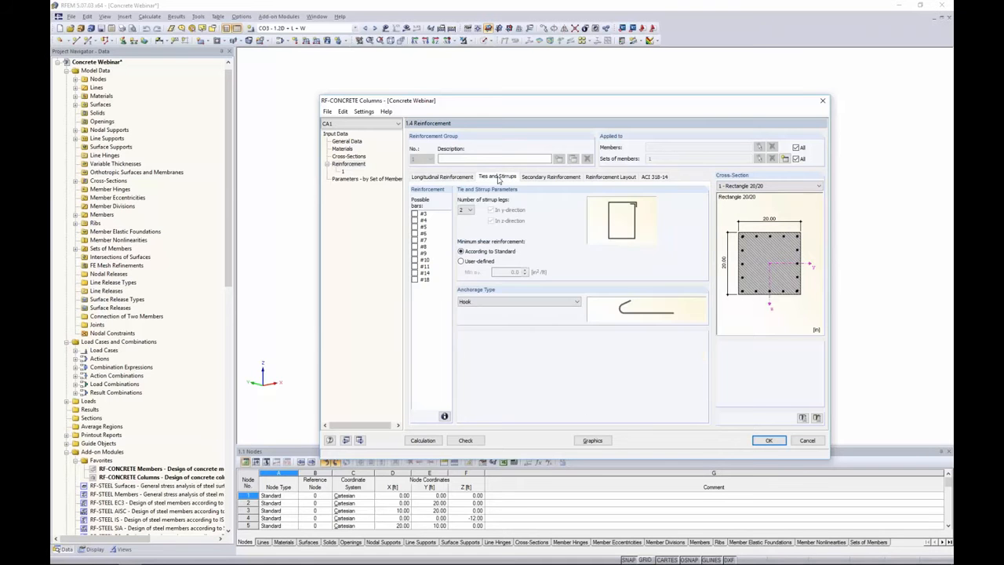
pyautogui.click(416, 214)
pyautogui.click(415, 220)
pyautogui.click(534, 178)
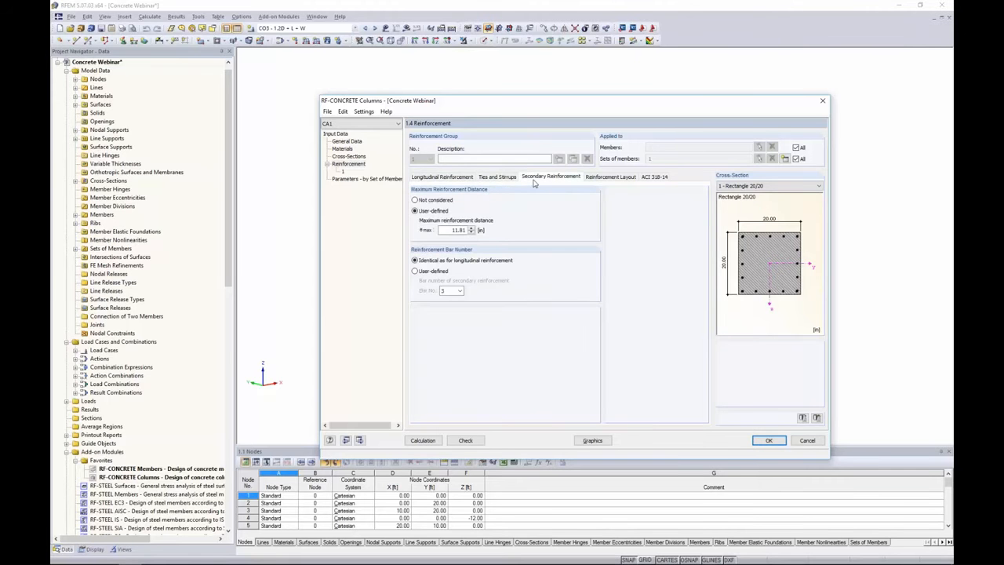
pyautogui.click(414, 200)
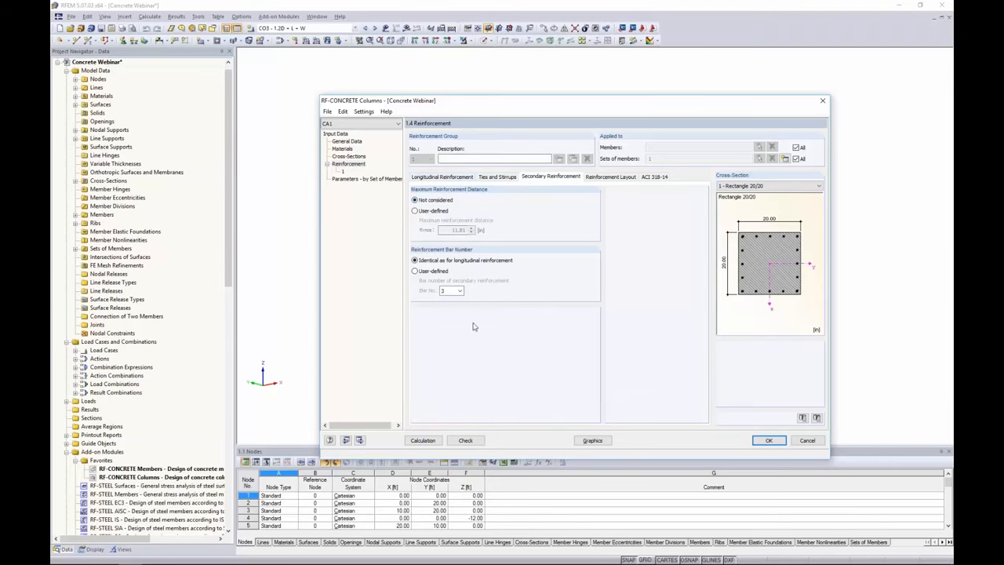
# Step: Define the concrete cover to the edge of rebar as 1.5 in in both directions, with bar No. 4 for preliminary design
pyautogui.click(613, 177)
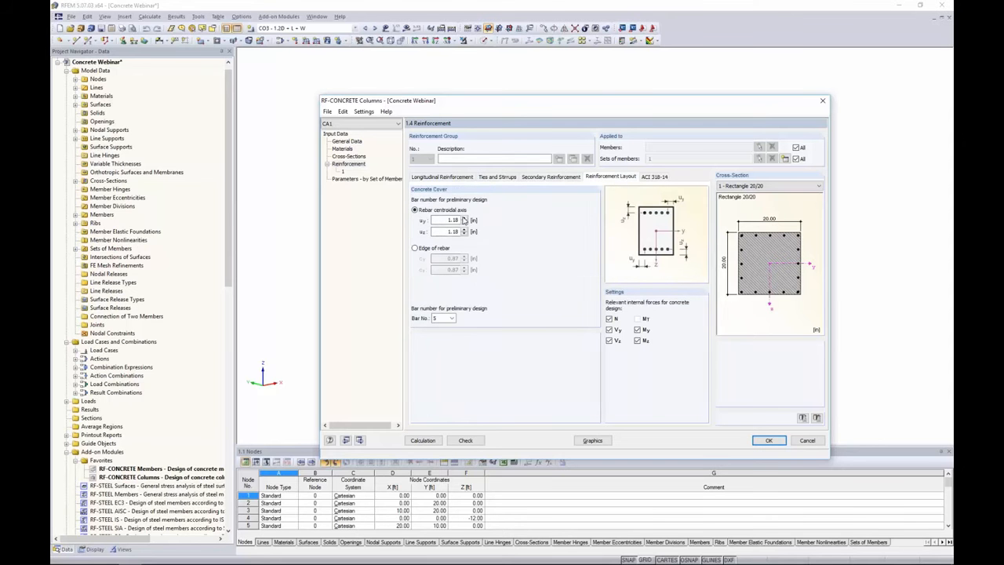
pyautogui.click(415, 248)
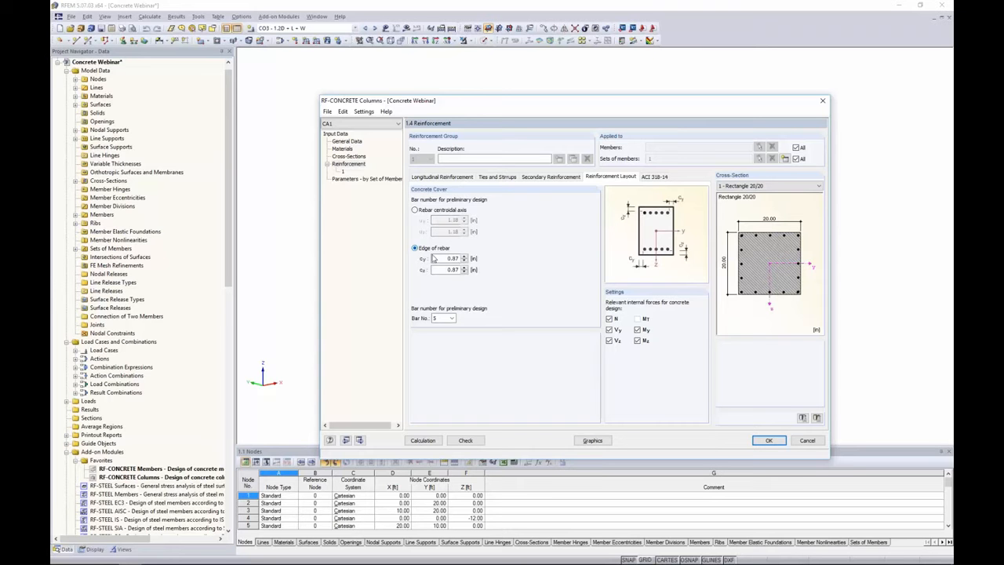
pyautogui.doubleClick(440, 258)
pyautogui.write('1.5')
pyautogui.press('Tab')
pyautogui.write('1.5')
pyautogui.press('Tab')
pyautogui.click(443, 320)
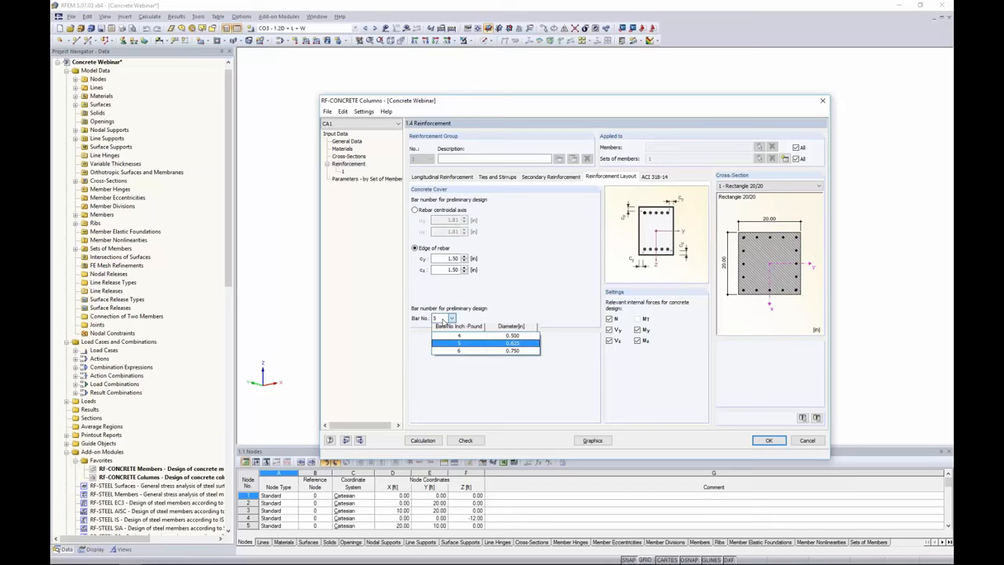
pyautogui.click(456, 338)
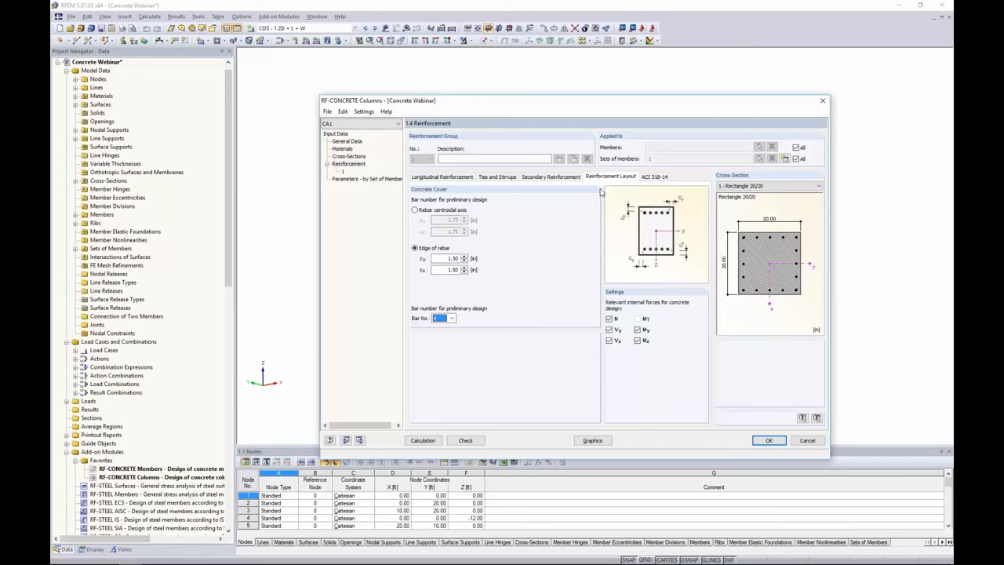
# Step: Review the ACI 318-14 reinforcement settings and the column buckling parameters, and close the module keeping the input
pyautogui.click(649, 180)
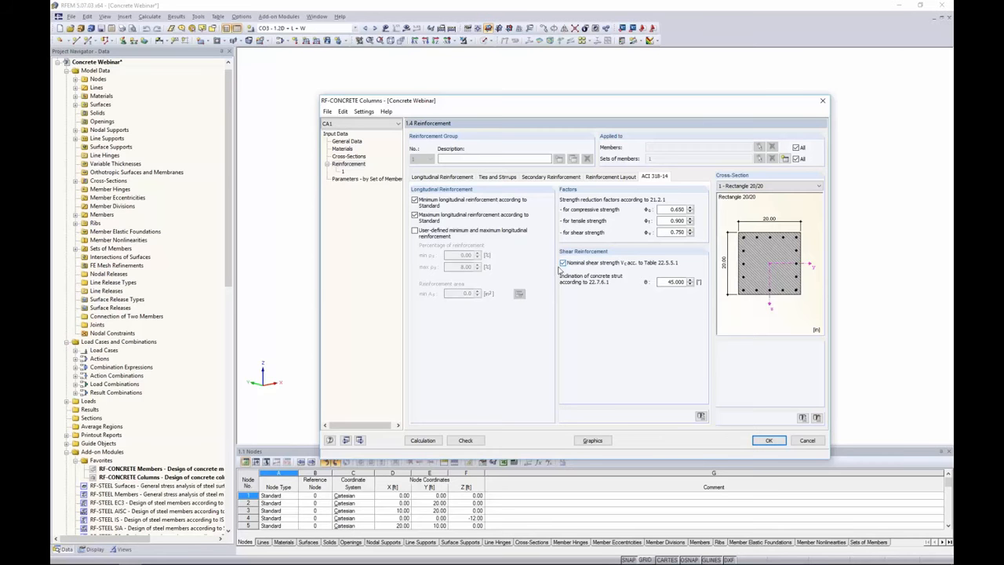
pyautogui.click(390, 181)
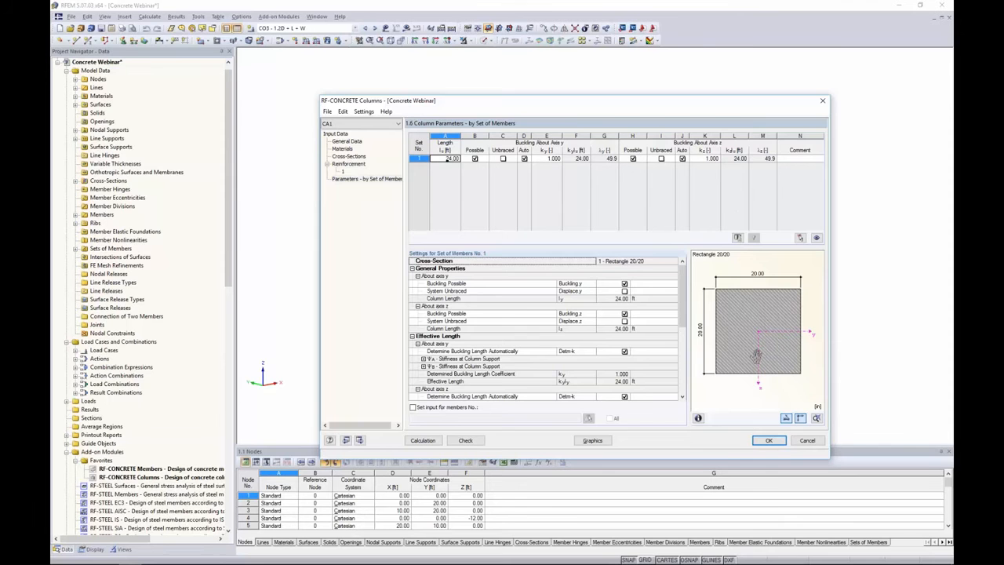
pyautogui.click(774, 444)
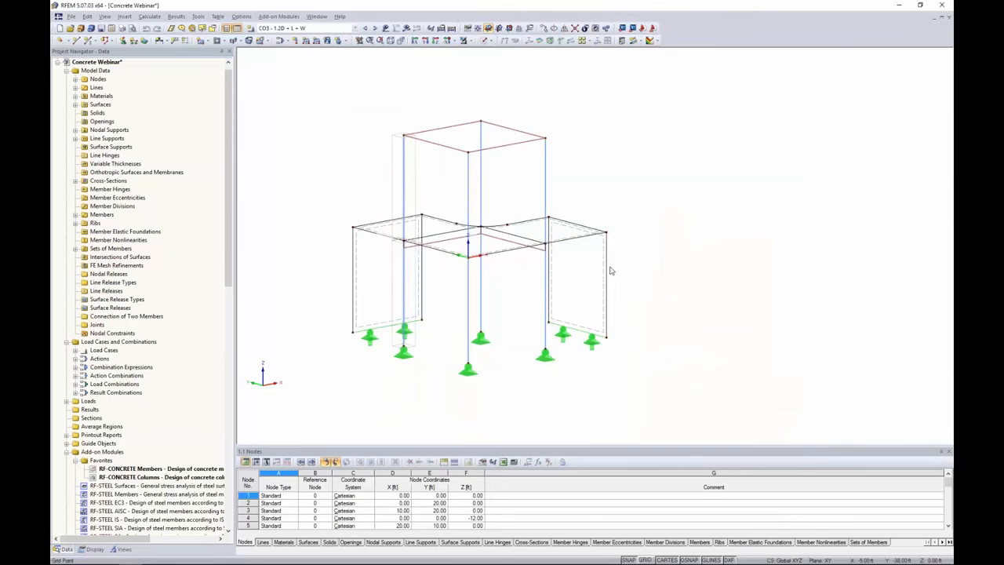
# Step: Show the local axis systems of the members and display the model as solid transparent
pyautogui.rightClick(469, 192)
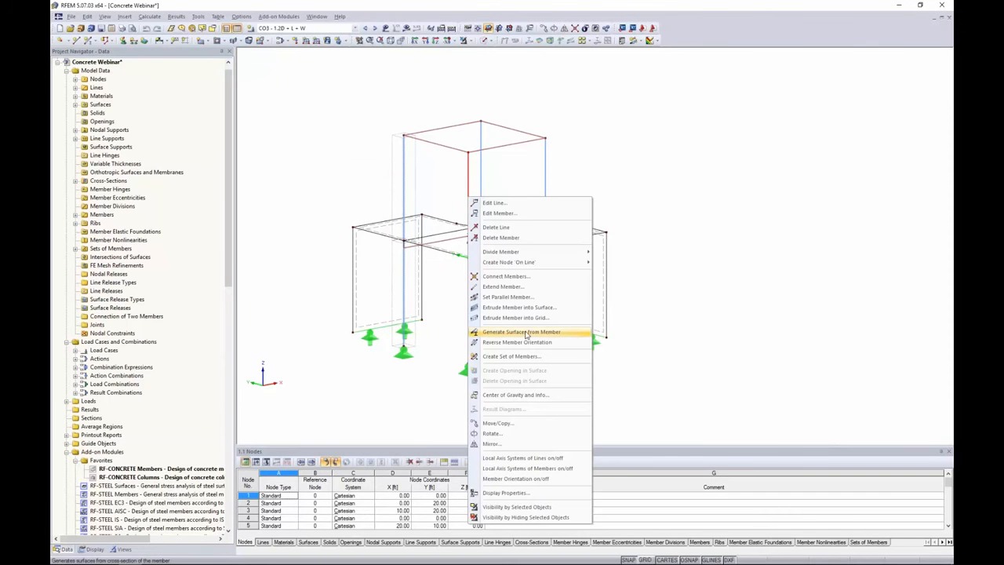
pyautogui.click(527, 469)
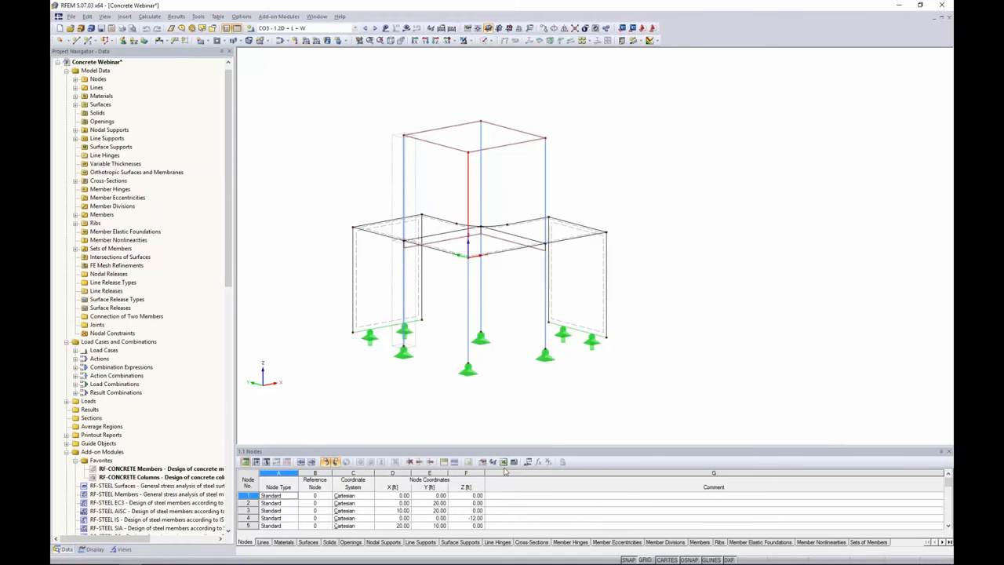
pyautogui.scroll(5, 400, 194)
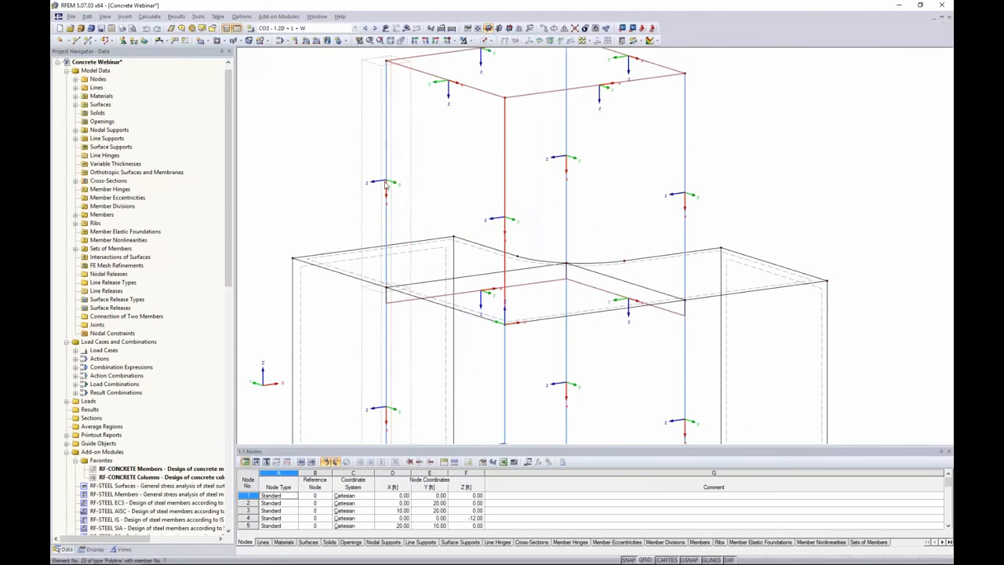
pyautogui.click(488, 40)
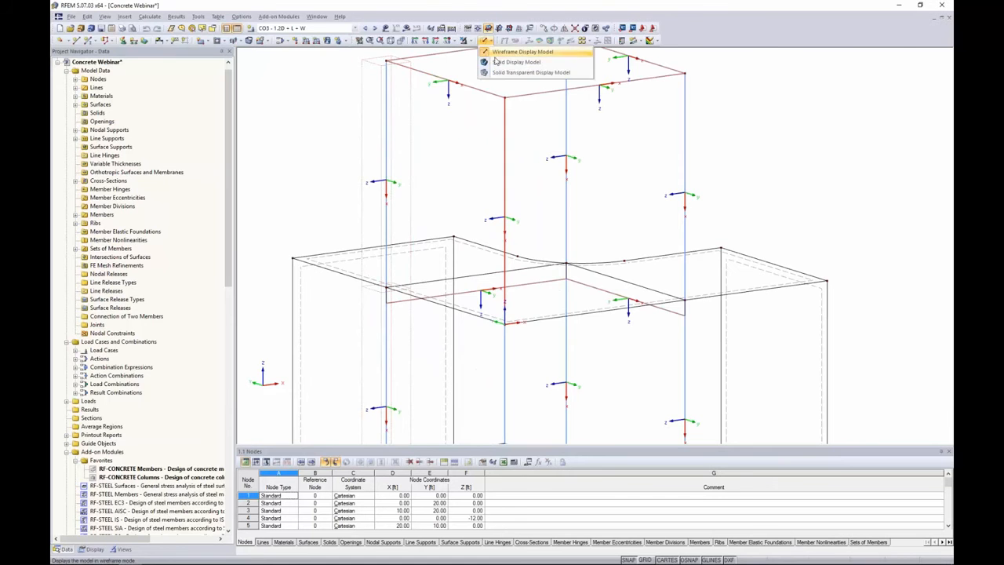
pyautogui.click(542, 69)
pyautogui.scroll(-3, 424, 189)
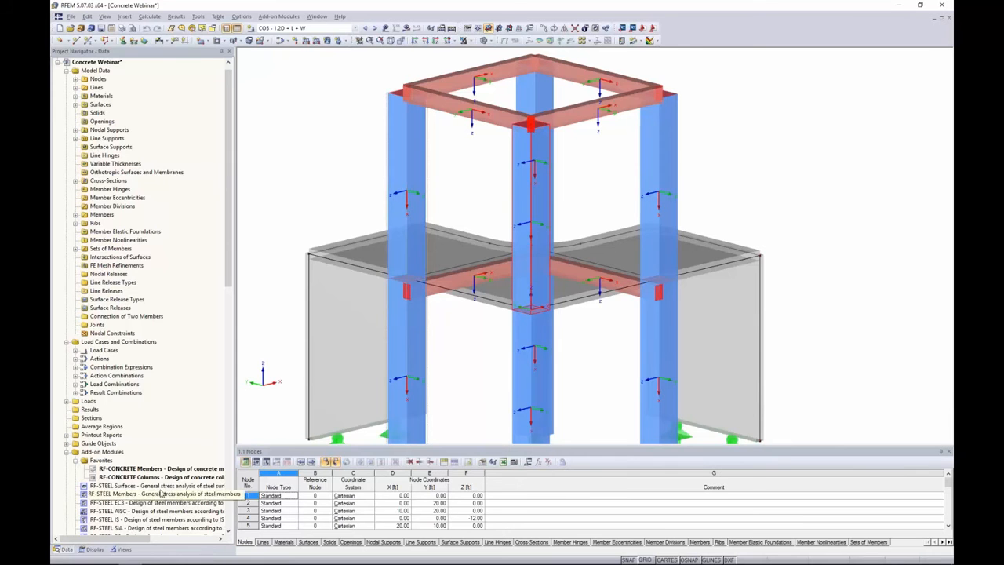
# Step: Reopen RF-CONCRETE Columns and disable buckling about both the y and z axes for set of members 1
pyautogui.doubleClick(157, 477)
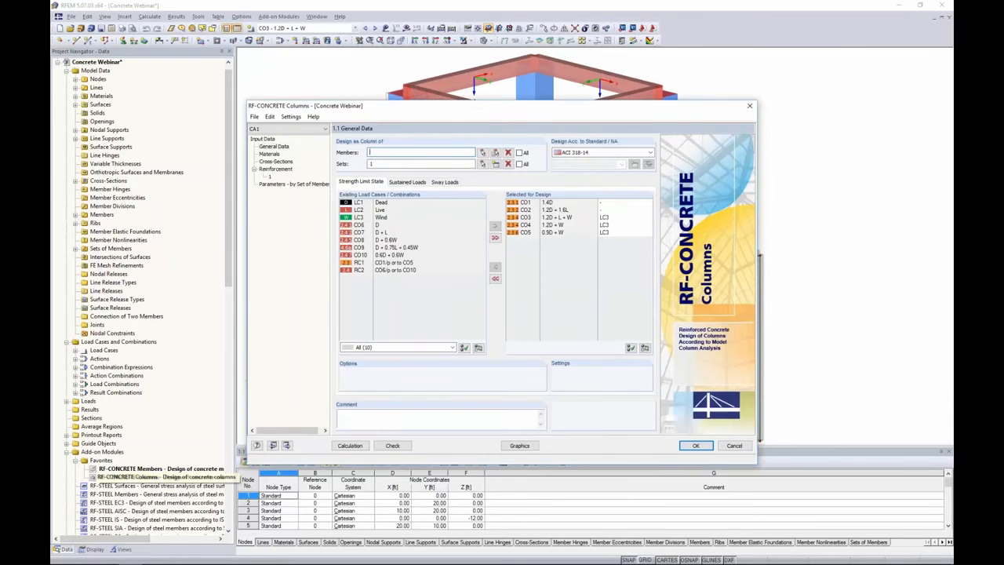
pyautogui.click(292, 184)
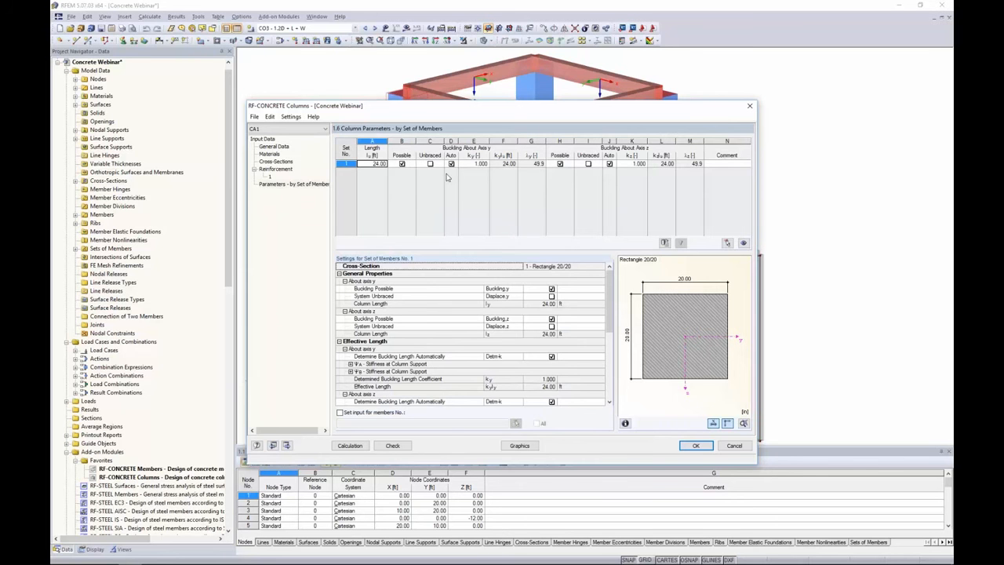
pyautogui.click(375, 165)
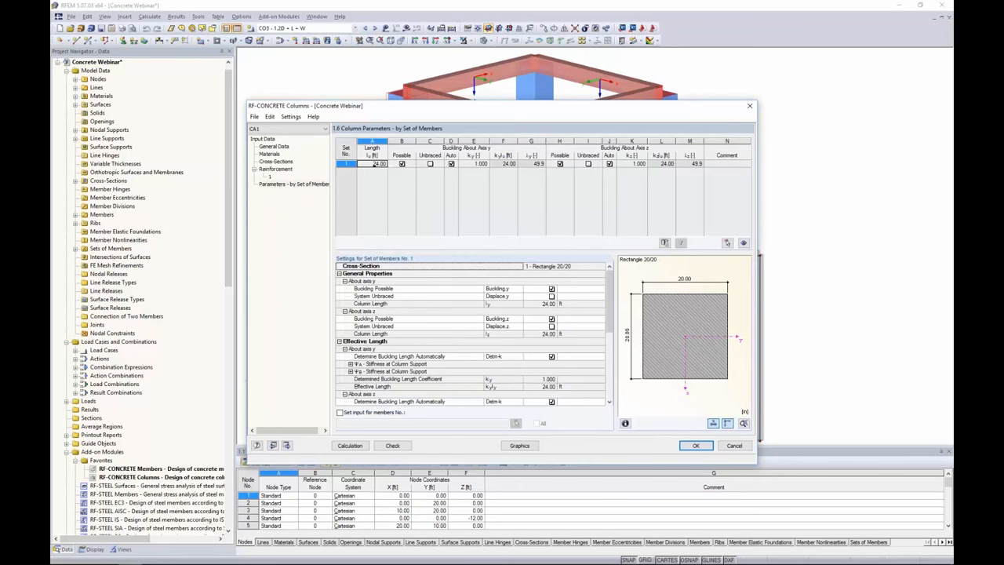
pyautogui.click(430, 164)
pyautogui.click(430, 164)
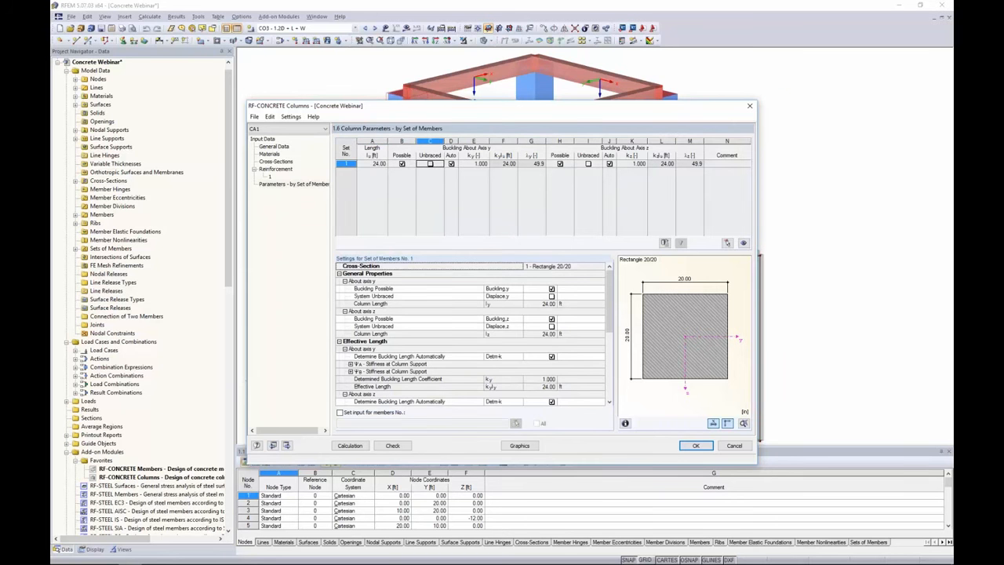
pyautogui.click(452, 164)
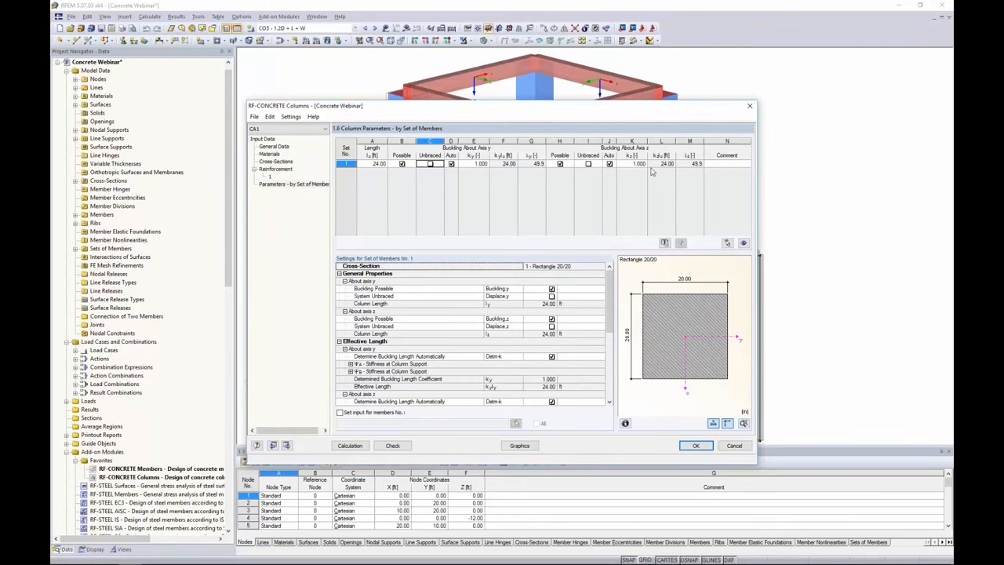
pyautogui.click(401, 163)
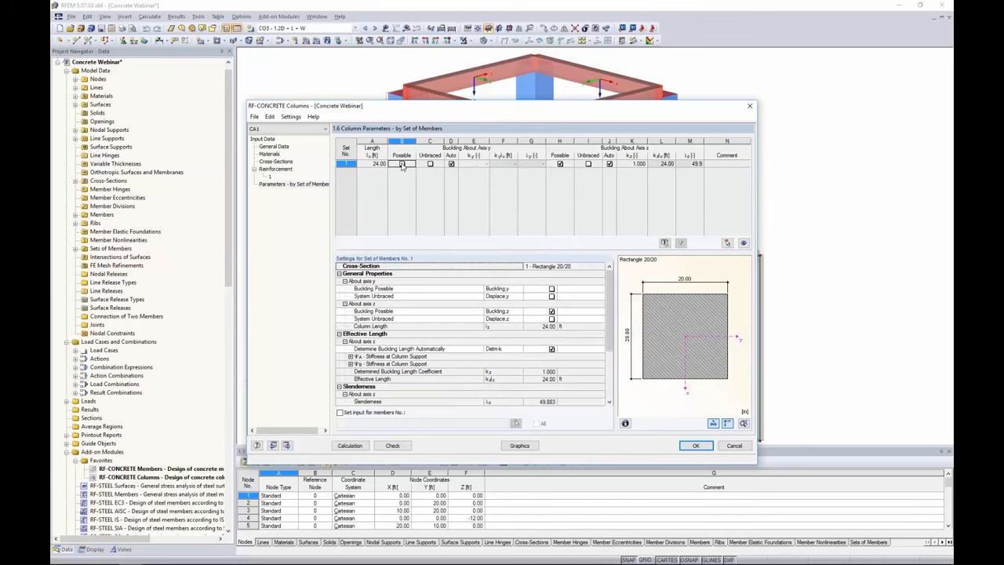
pyautogui.click(560, 163)
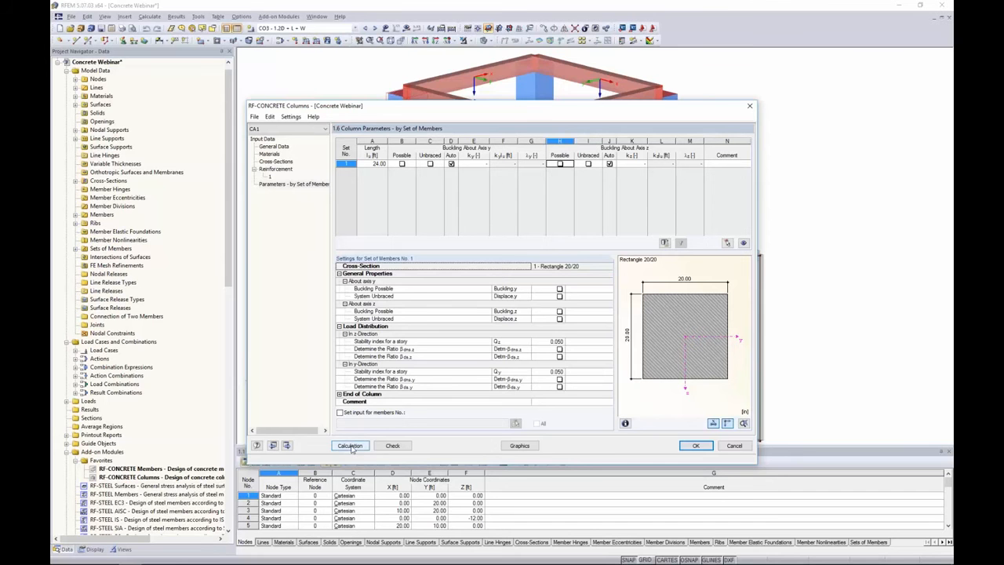
# Step: Run the column calculation and examine the ultimate state strengths and axial strength check in the intermediate results
pyautogui.click(350, 445)
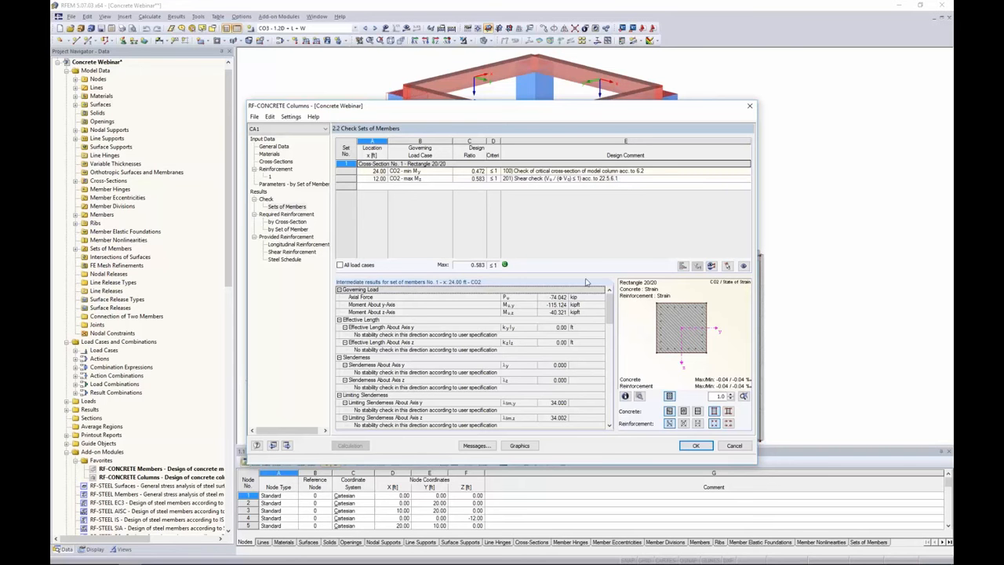
pyautogui.moveTo(610, 302); pyautogui.dragTo(614, 361)
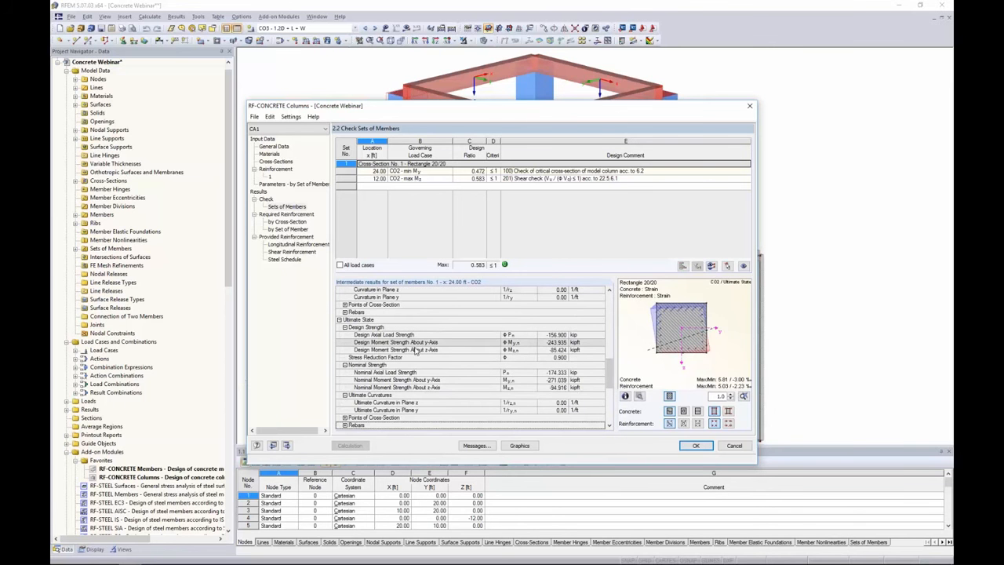
pyautogui.scroll(-3, 430, 343)
pyautogui.scroll(-4, 430, 343)
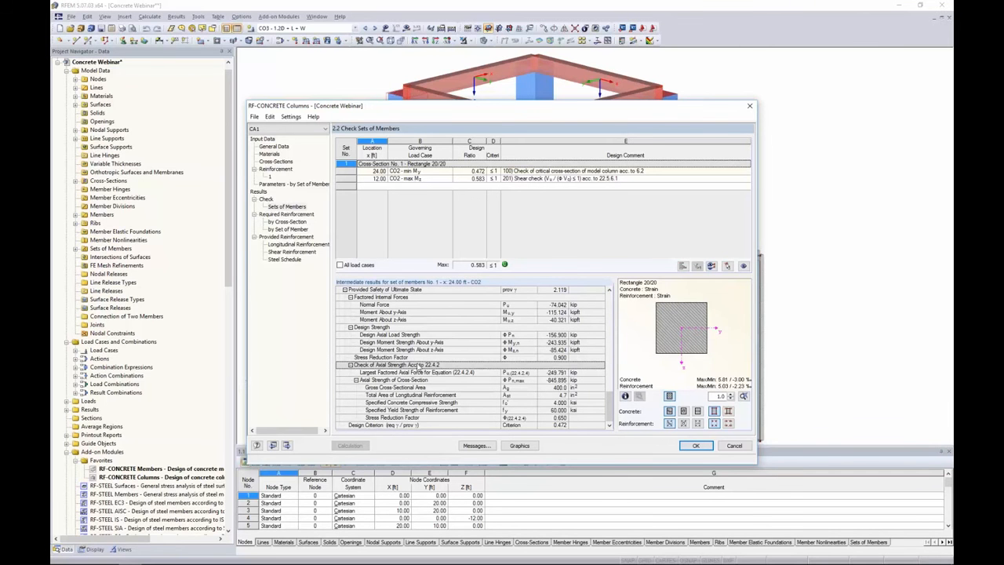
# Step: Show the concrete stress diagram on the cross-section for the ultimate state design strength
pyautogui.click(433, 372)
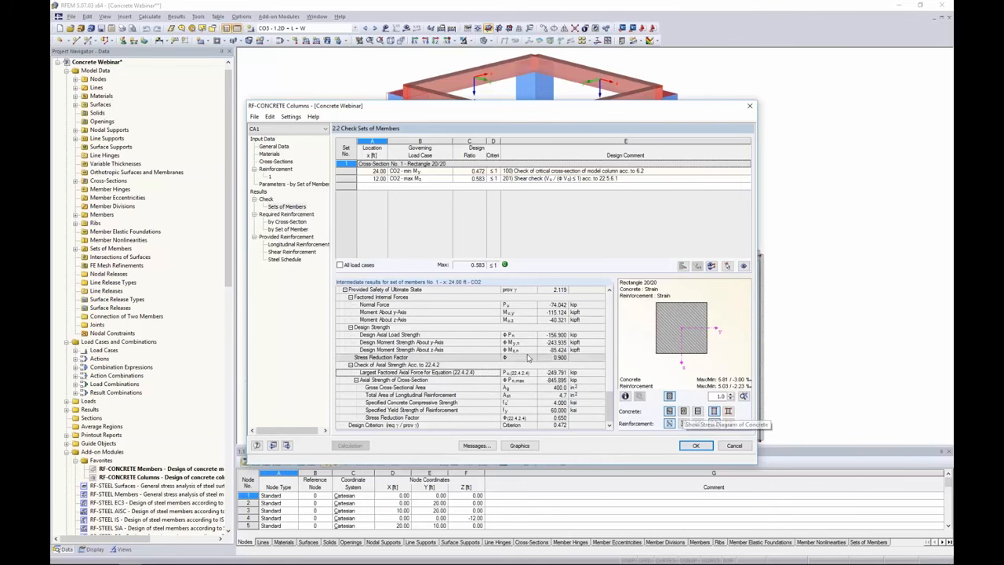
pyautogui.click(669, 411)
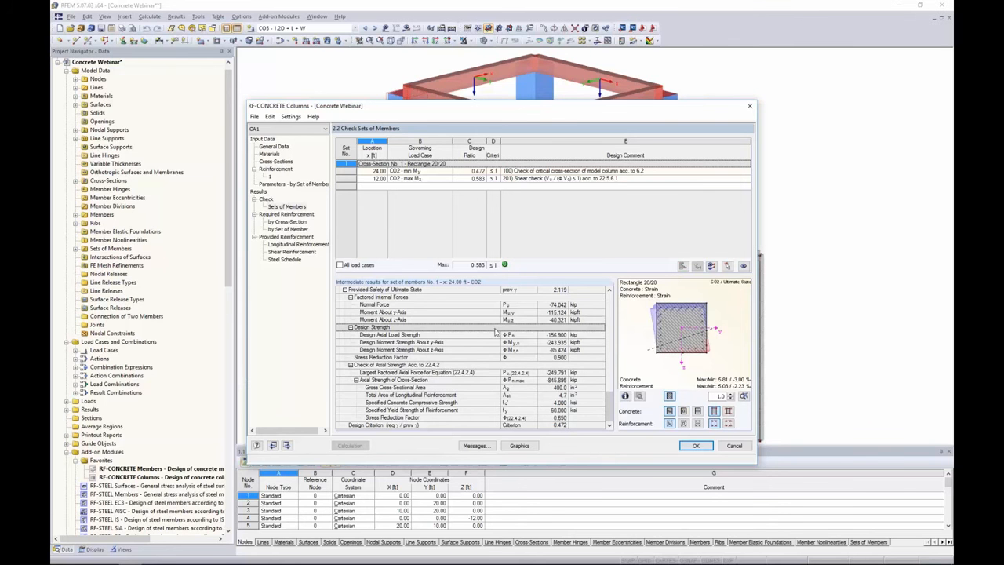
pyautogui.click(684, 412)
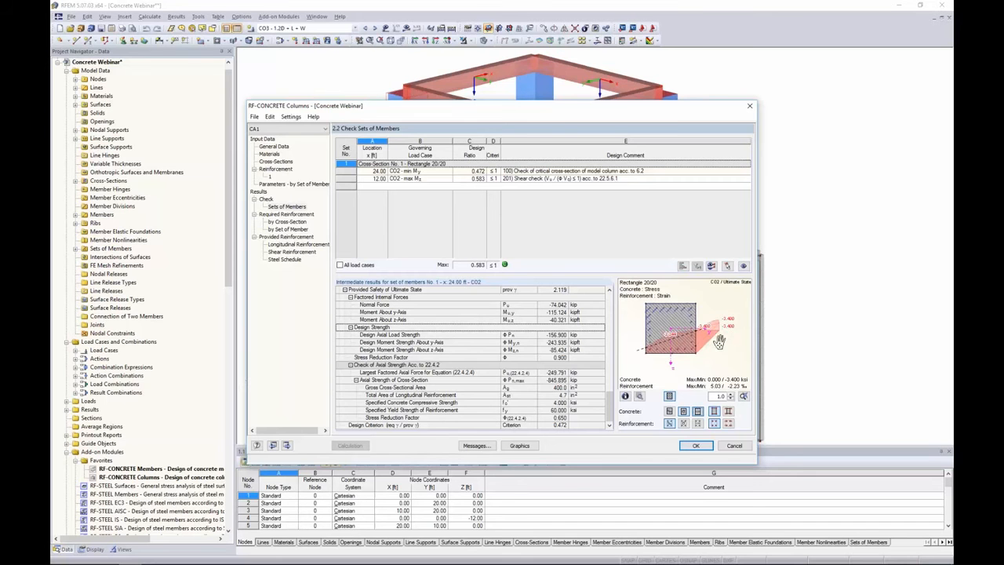
# Step: Review the required reinforcement by cross-section and inspect the provided longitudinal reinforcement of set of members 1 in a 3D rendering
pyautogui.click(282, 222)
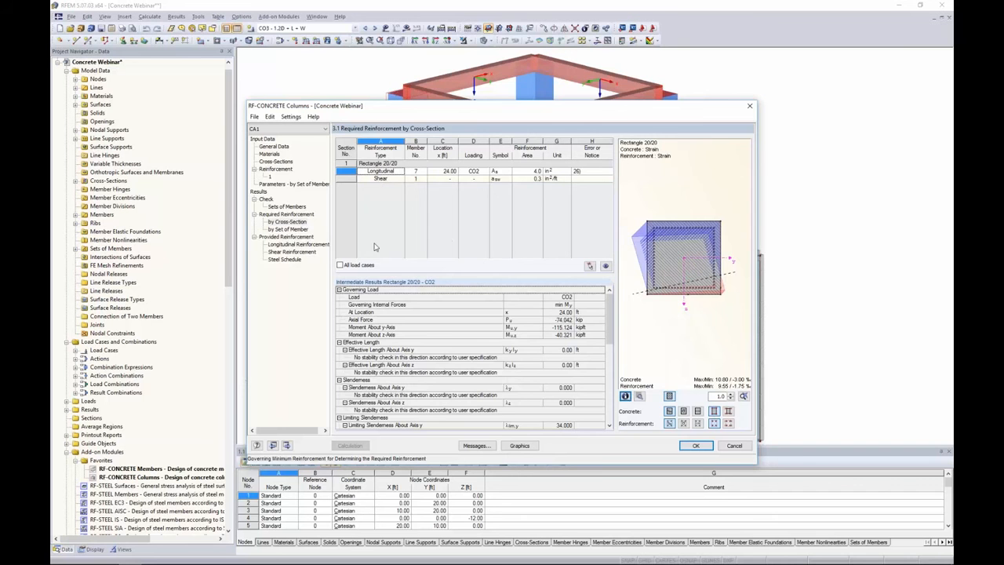
pyautogui.click(286, 236)
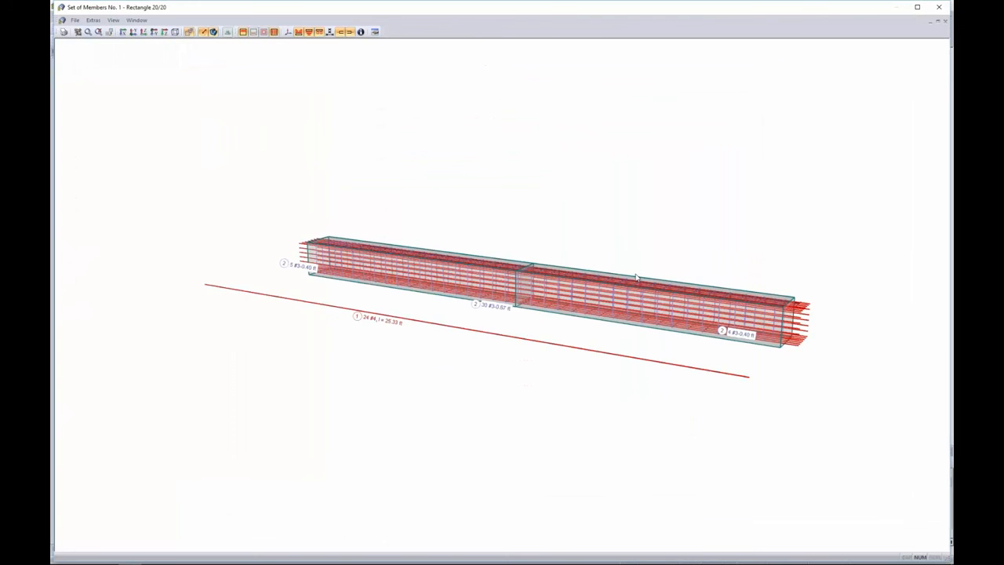
pyautogui.keyDown('ctrl'); pyautogui.moveTo(691, 262); pyautogui.dragTo(555, 187, button='middle'); pyautogui.keyUp('ctrl')
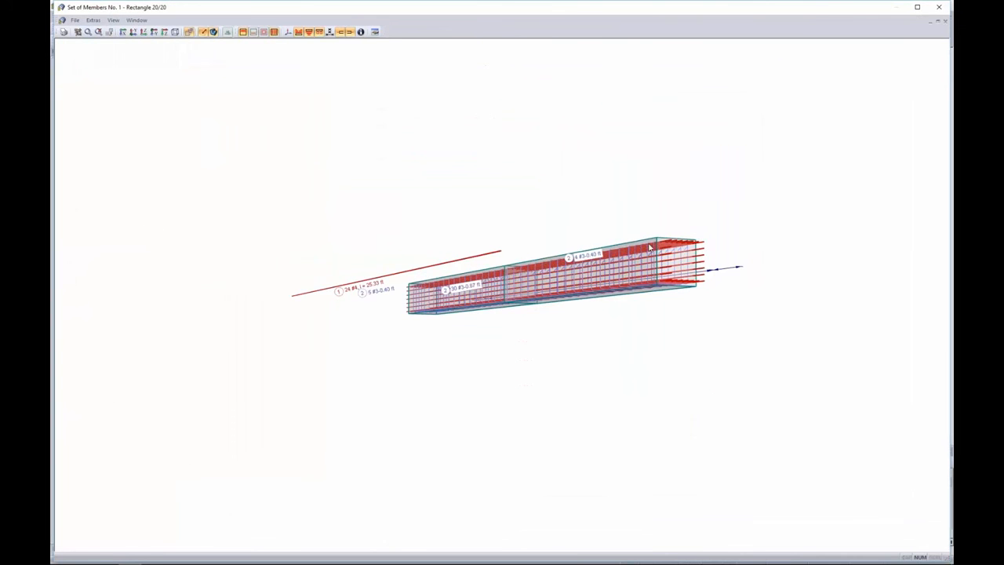
pyautogui.scroll(2, 659, 256)
pyautogui.scroll(4, 659, 256)
pyautogui.scroll(-7, 658, 256)
pyautogui.keyDown('ctrl'); pyautogui.moveTo(659, 256); pyautogui.dragTo(643, 429, button='middle'); pyautogui.keyUp('ctrl')
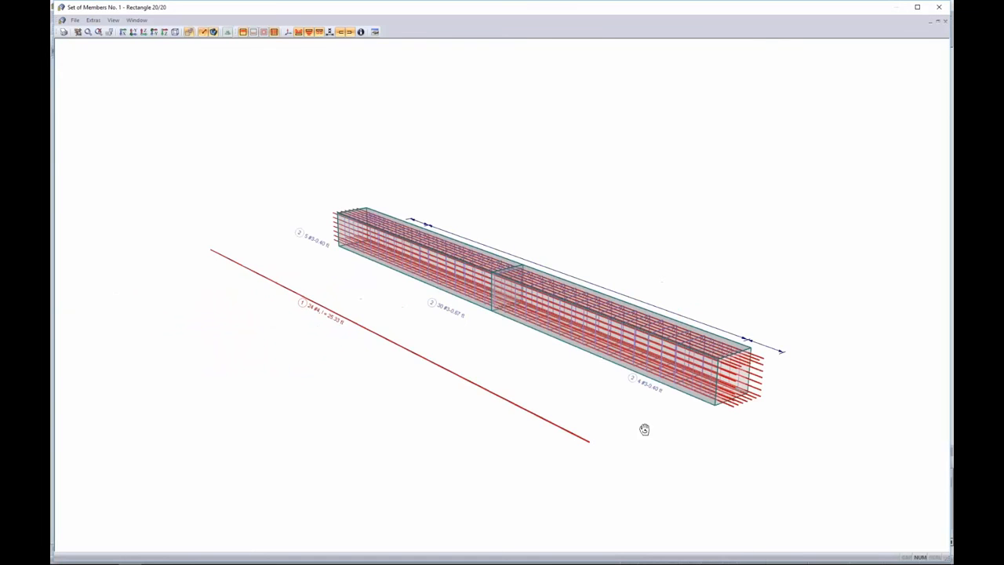
# Step: View the editing options for longitudinal reinforcement item 1, cancel without changes, and close the 3D reinforcement view
pyautogui.doubleClick(336, 322)
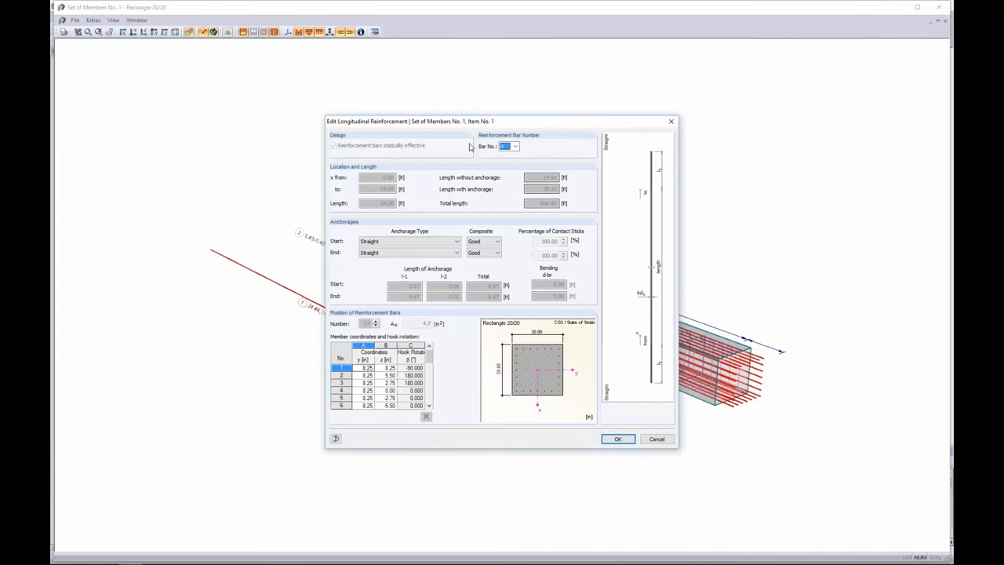
pyautogui.click(657, 441)
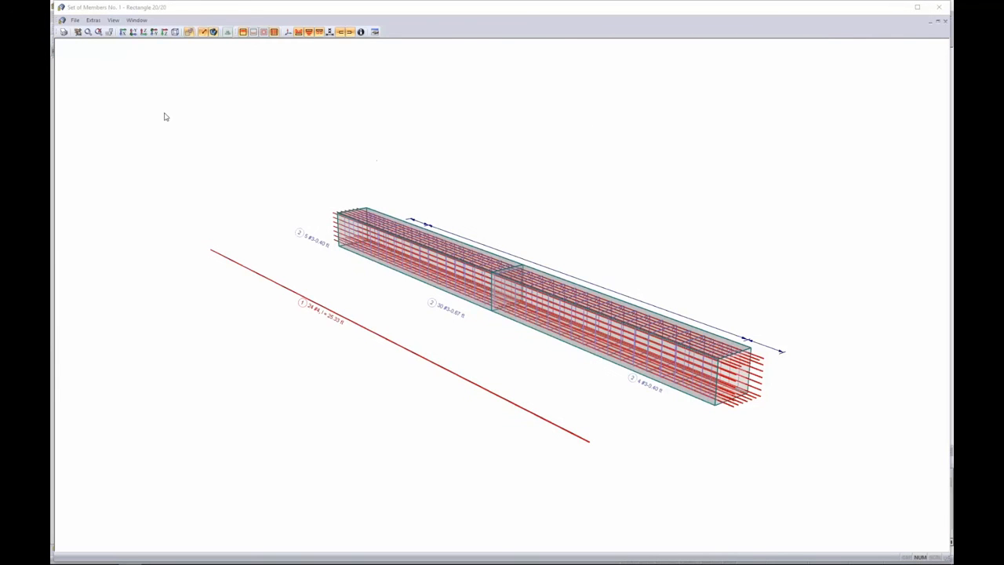
pyautogui.click(939, 7)
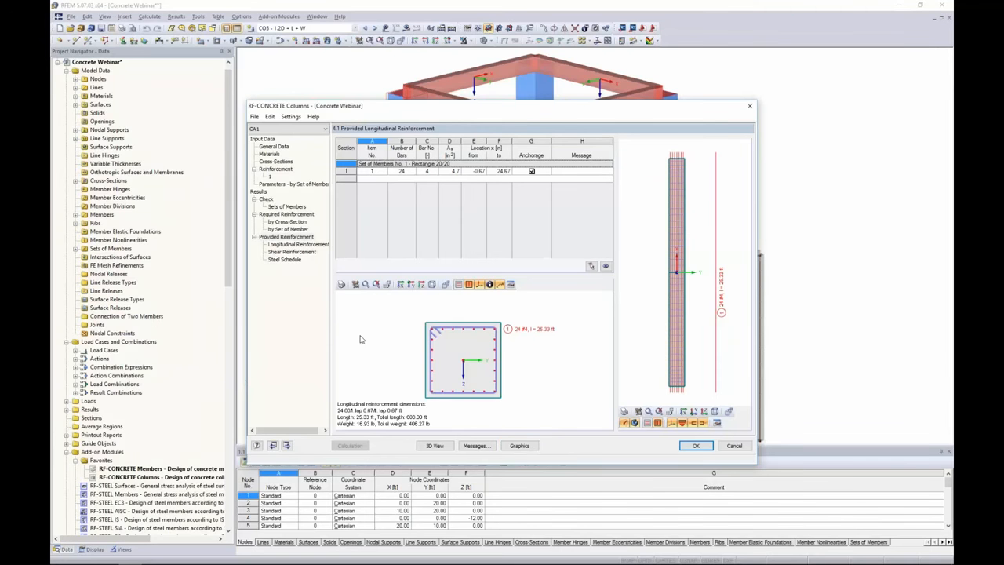
# Step: Show the RF-CONCRETE Columns results graphically on the structural model and expand the required reinforcement result options
pyautogui.click(518, 446)
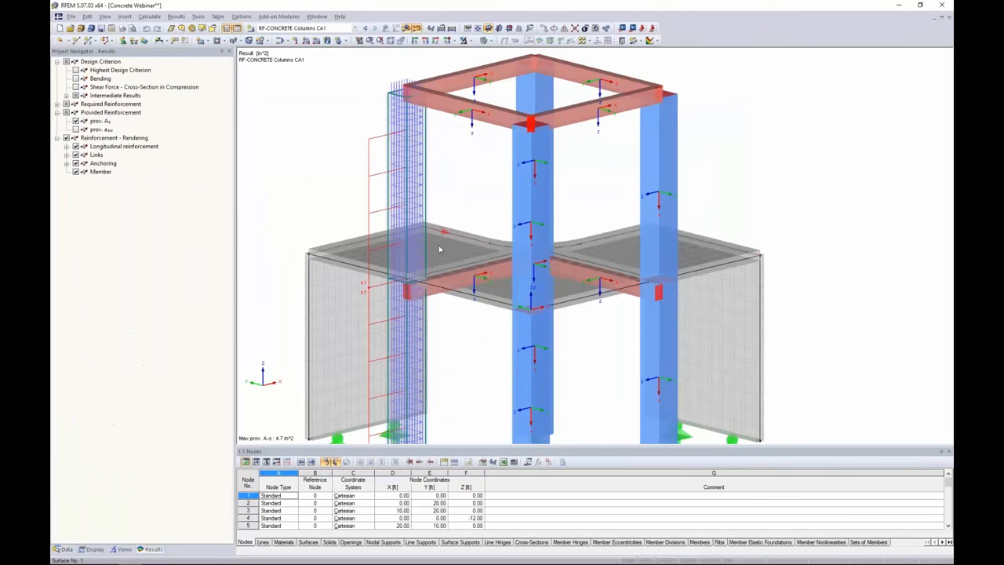
pyautogui.scroll(3, 520, 188)
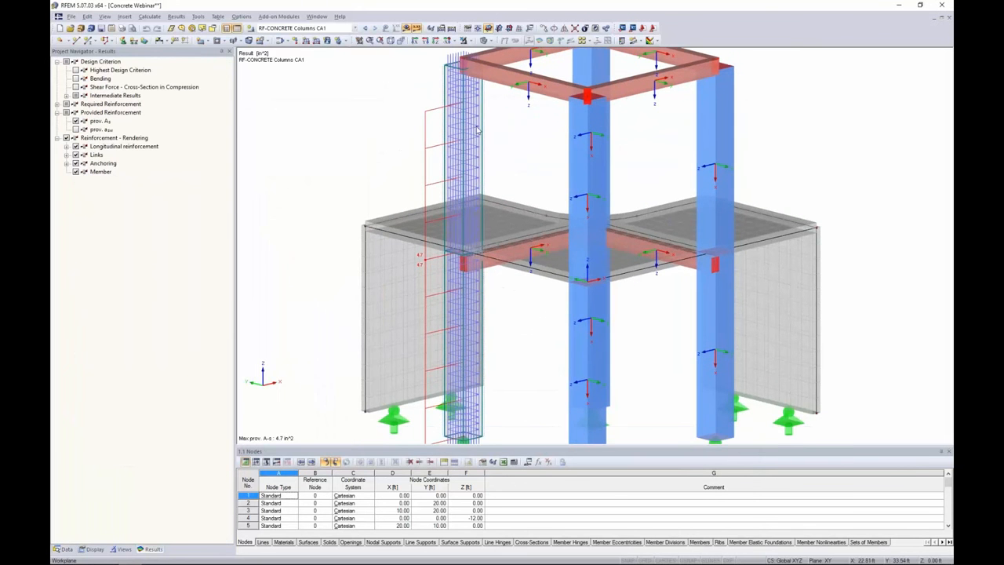
pyautogui.click(57, 103)
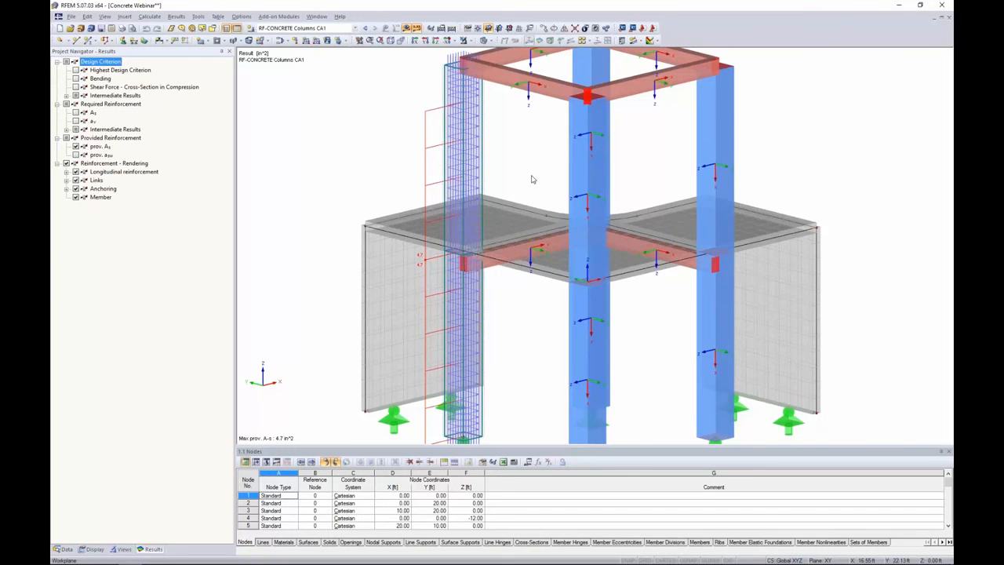
pyautogui.scroll(-3, 533, 180)
pyautogui.keyDown('ctrl'); pyautogui.moveTo(533, 180); pyautogui.dragTo(625, 174, button='middle'); pyautogui.keyUp('ctrl')
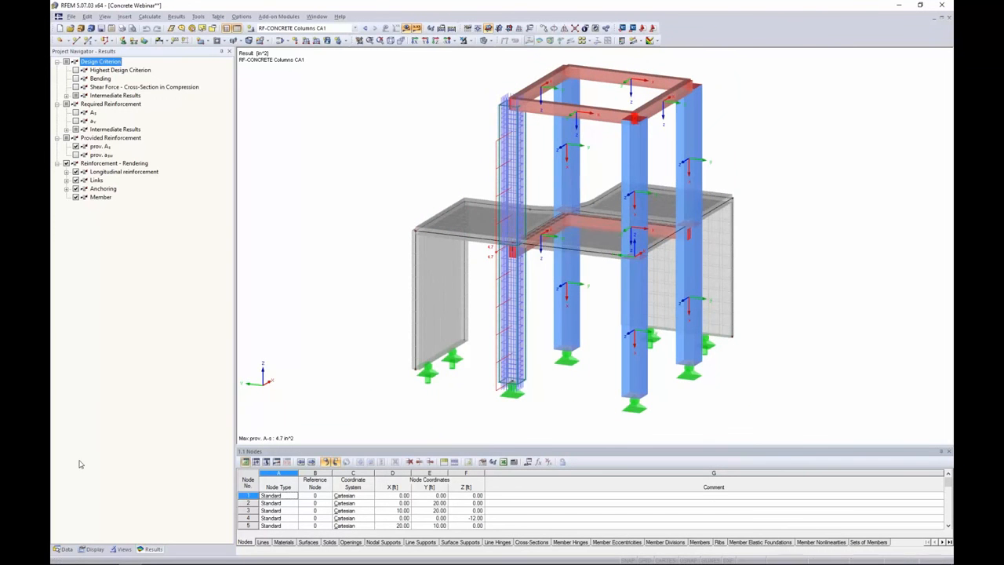
# Step: Return to the project data tree and bring the list of add-on modules into view
pyautogui.click(68, 550)
pyautogui.scroll(-8, 167, 349)
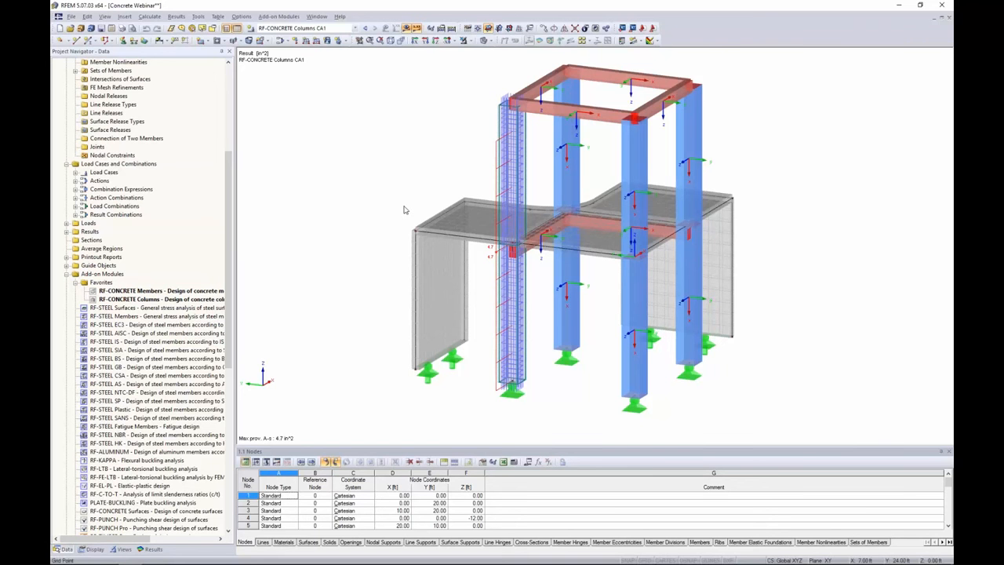
# Step: Switch to the PowerPoint slide show and advance from the column loads slide to the More Information slide
pyautogui.hotkey('alt', 'Tab')
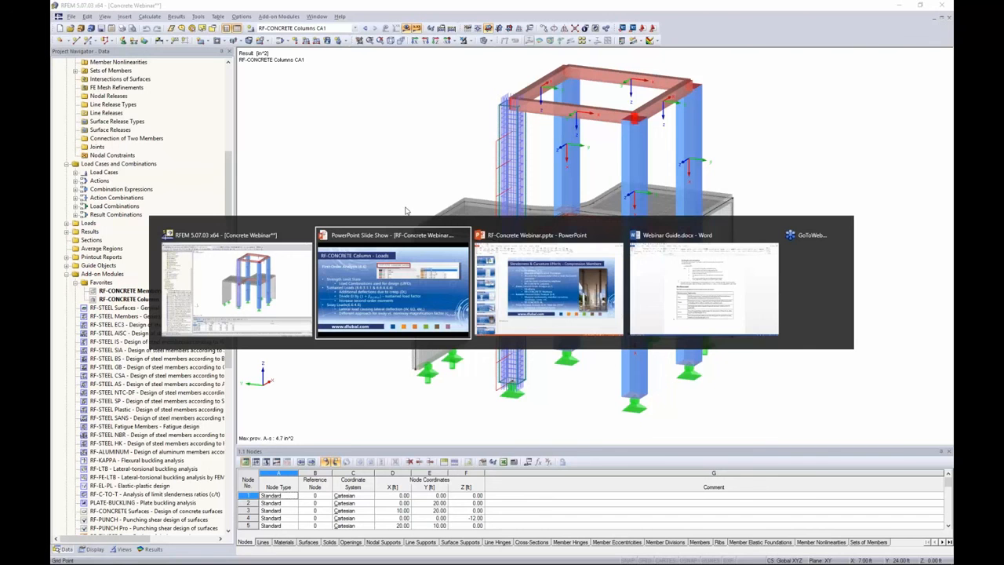
pyautogui.click(424, 284)
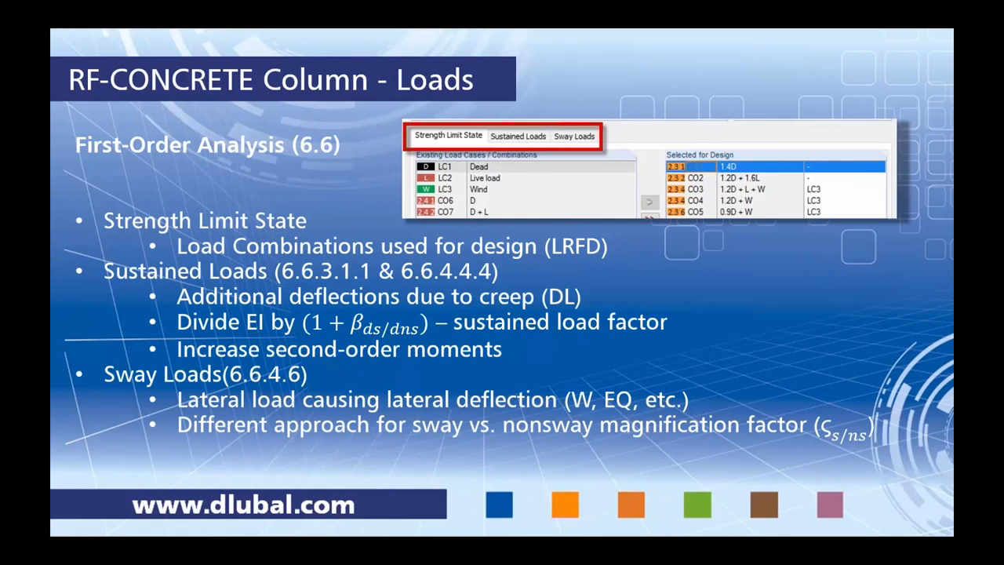
pyautogui.press('Right')
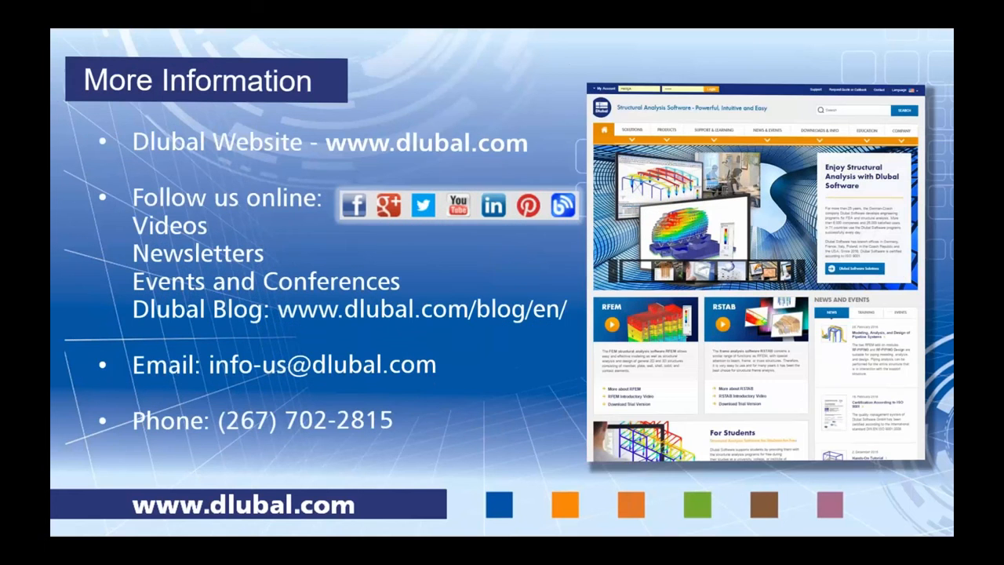